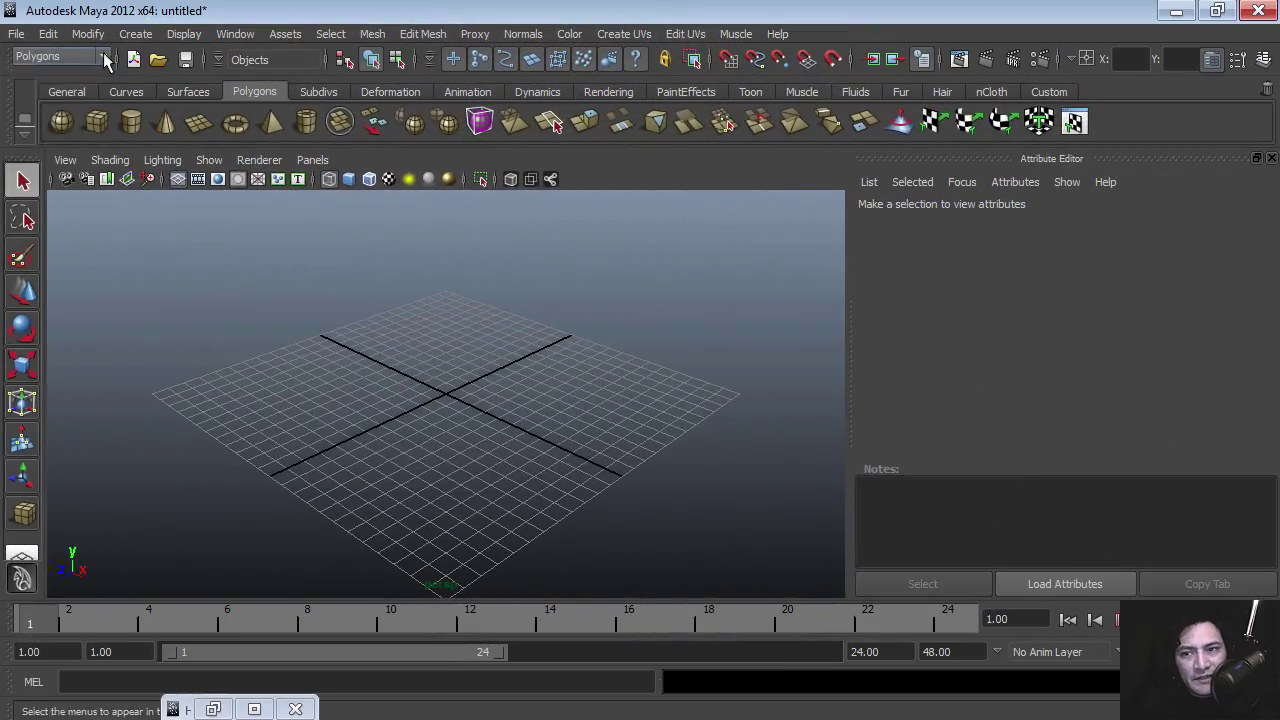
Step: With the Polygons menu set active, create a wide, low polygon cube on the grid and show it shaded
{"action": "left_click", "coordinate": [105, 60]}
{"action": "left_click", "coordinate": [40, 99]}
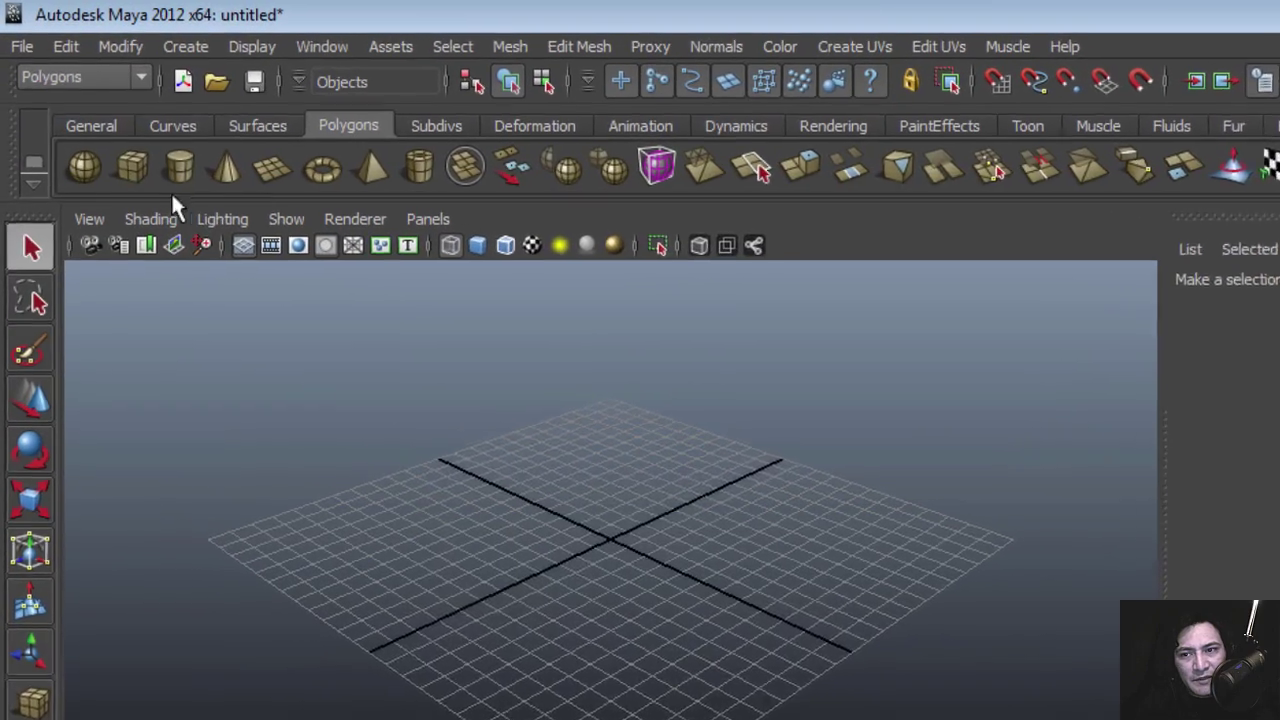
{"action": "left_click", "coordinate": [141, 177]}
{"action": "left_click_drag", "start_coordinate": [667, 553], "coordinate": [764, 719]}
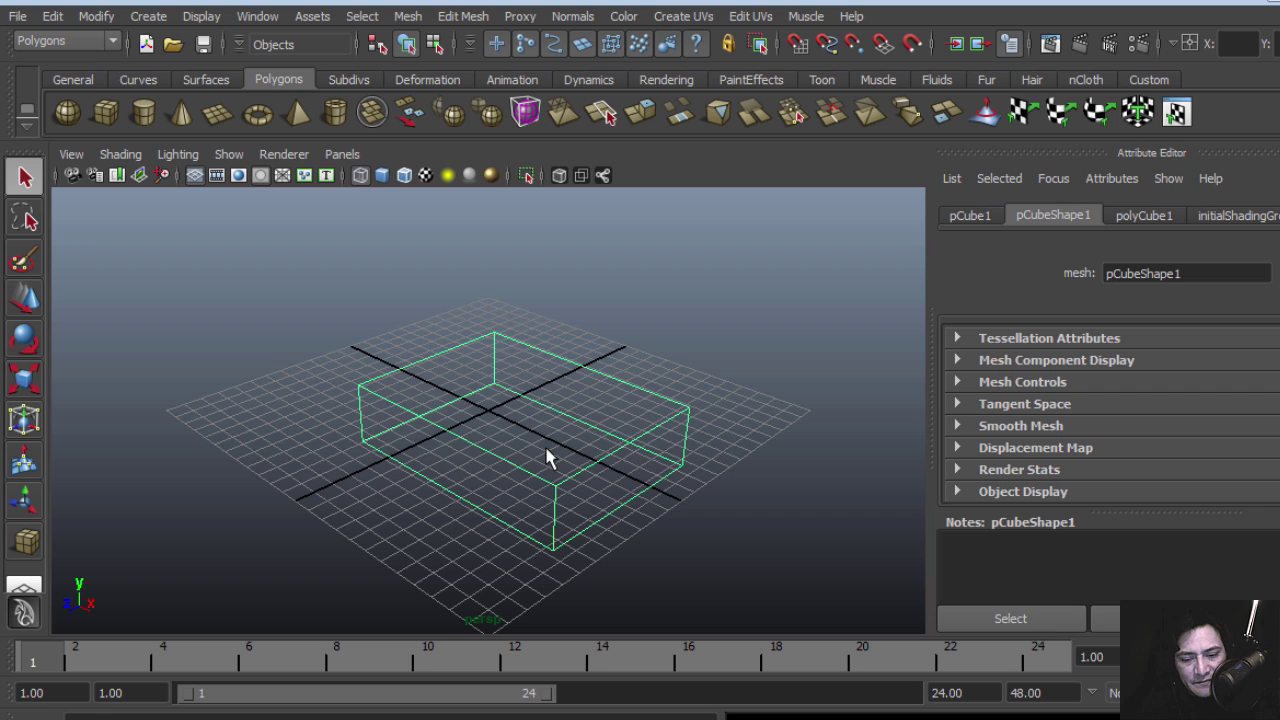
{"action": "key", "text": "5"}
Step: Extrude the box's top face slightly upward and scale it inward to form a sloped ledge
{"action": "left_click_drag", "start_coordinate": [511, 428], "coordinate": [552, 438], "text": "alt"}
{"action": "right_click_drag", "start_coordinate": [554, 403], "coordinate": [562, 448]}
{"action": "left_click", "coordinate": [555, 440]}
{"action": "left_click", "coordinate": [463, 16]}
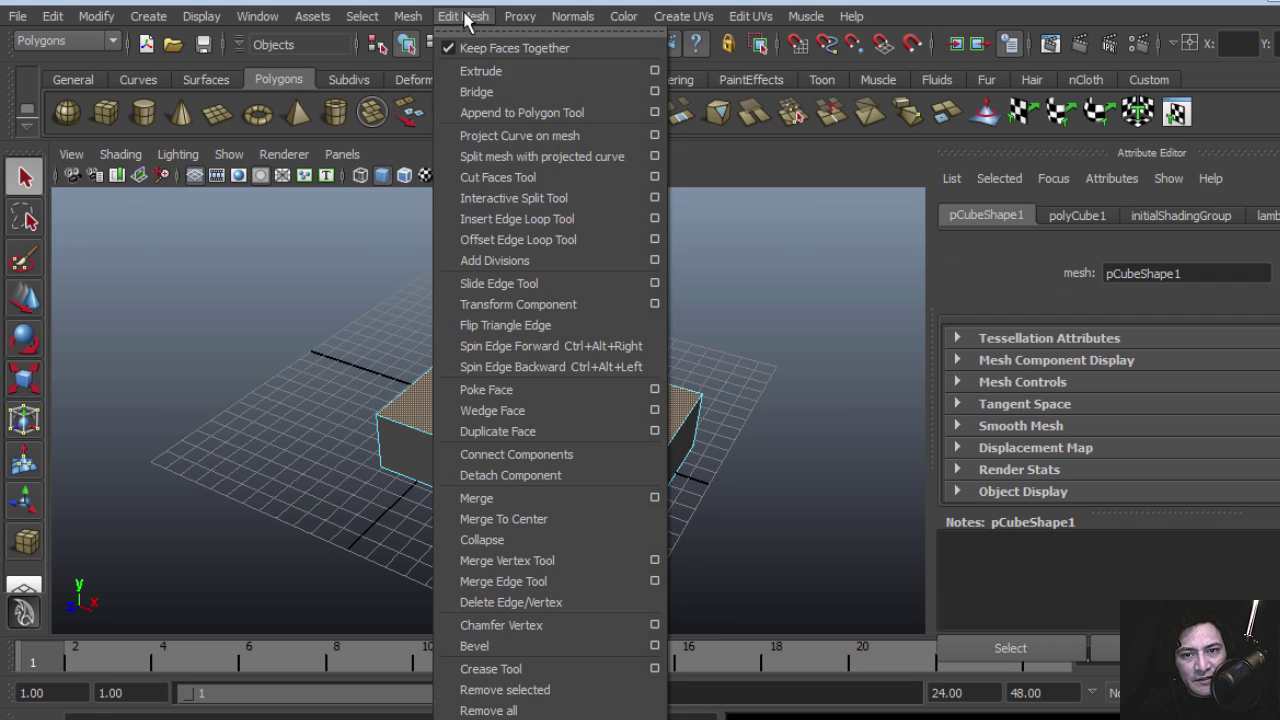
{"action": "left_click", "coordinate": [482, 72]}
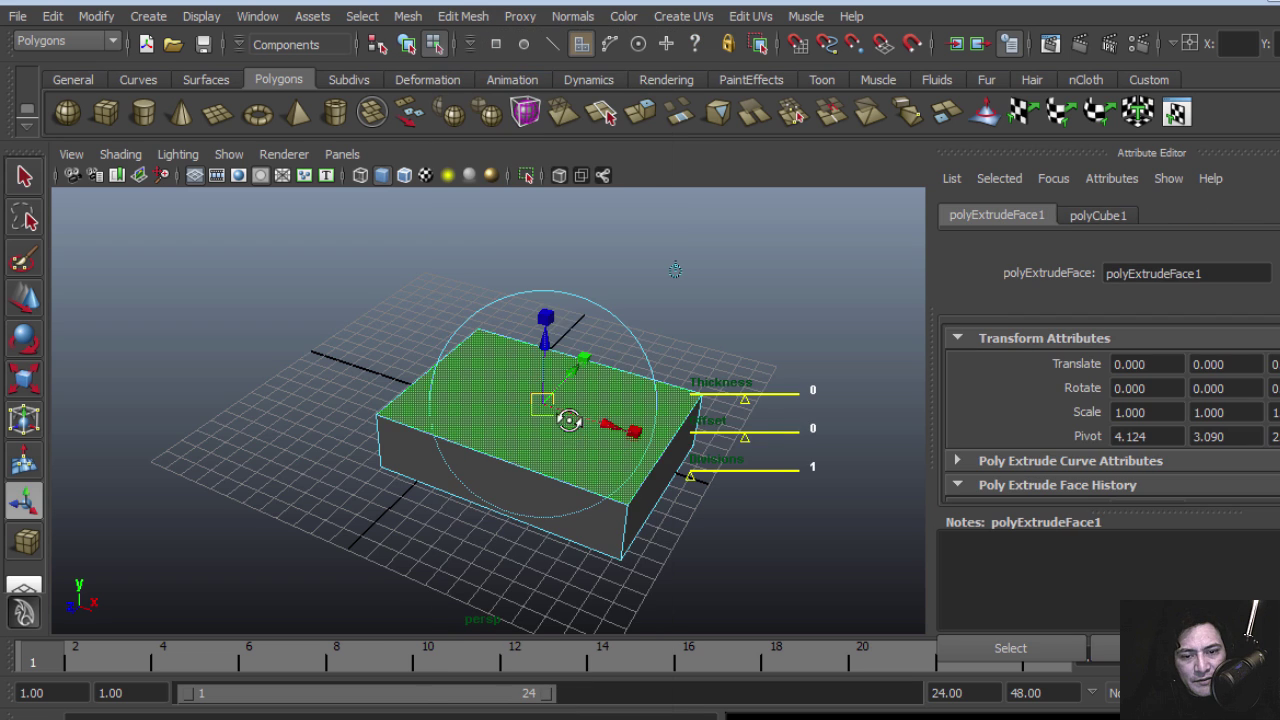
{"action": "left_click_drag", "start_coordinate": [568, 420], "coordinate": [537, 397], "text": "alt"}
{"action": "left_click_drag", "start_coordinate": [530, 343], "coordinate": [523, 316]}
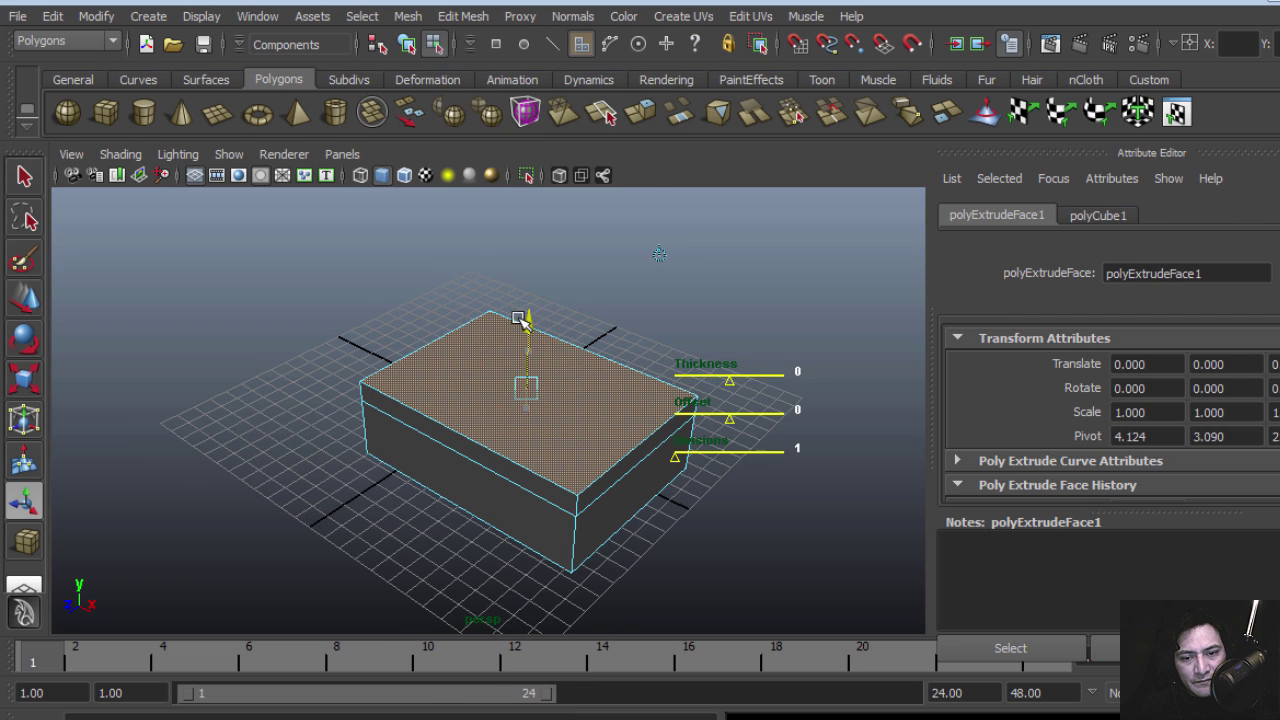
{"action": "middle_click_drag", "start_coordinate": [600, 407], "coordinate": [634, 447]}
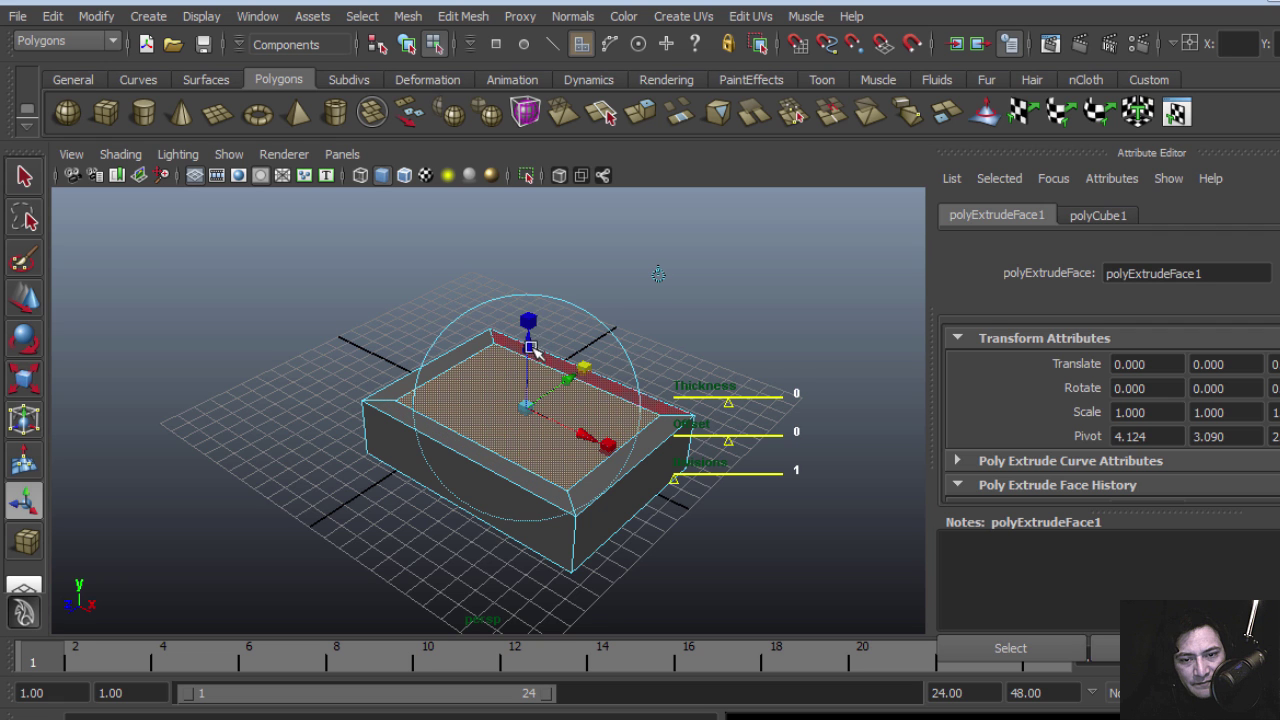
Step: Extrude the inset top face again and raise it straight up to form a taller upper block
{"action": "left_click_drag", "start_coordinate": [530, 348], "coordinate": [531, 325]}
{"action": "left_click_drag", "start_coordinate": [531, 350], "coordinate": [573, 321], "text": "alt"}
{"action": "key", "text": "ctrl+e"}
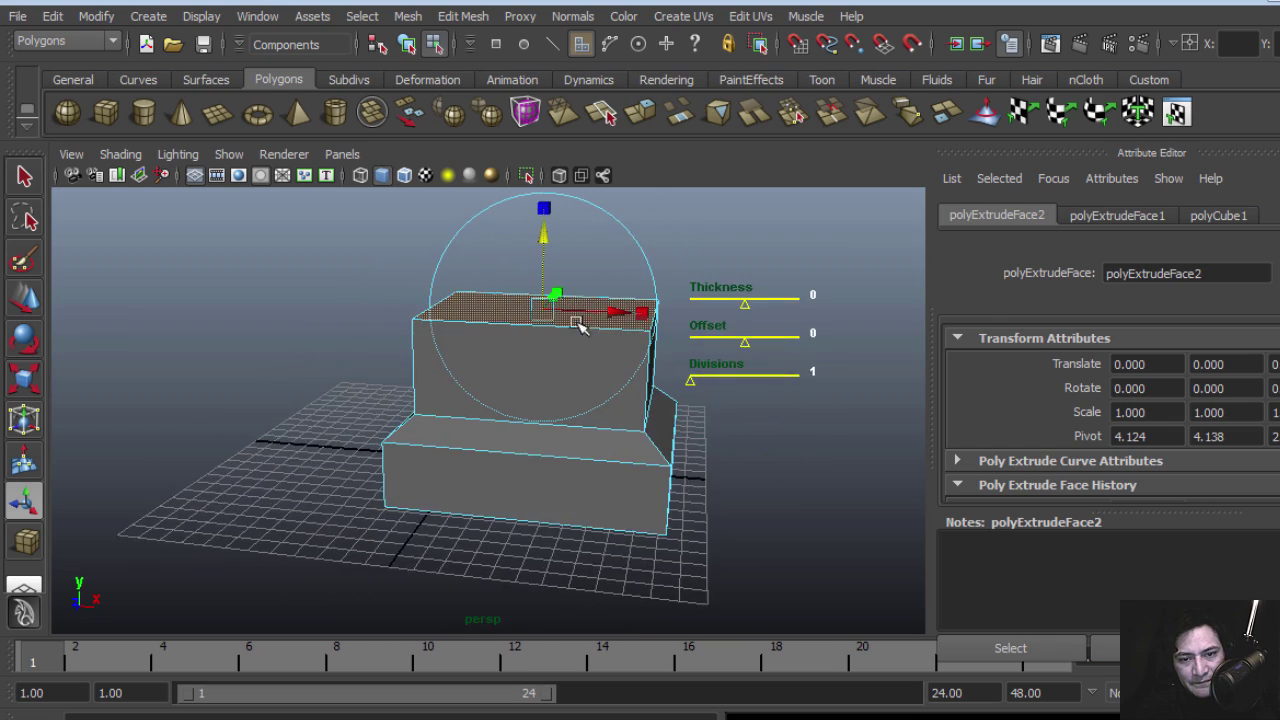
Step: Extrude the upper block's top face upward once more, scale it inward for a bevelled crown, and return to object mode
{"action": "middle_click_drag", "start_coordinate": [579, 330], "coordinate": [542, 420], "text": "alt"}
{"action": "mouse_move", "coordinate": [543, 420]}
{"action": "left_mouse_down", "text": "alt"}
{"action": "mouse_move", "coordinate": [529, 400]}
{"action": "mouse_move", "coordinate": [529, 412]}
{"action": "left_mouse_up", "text": "alt"}
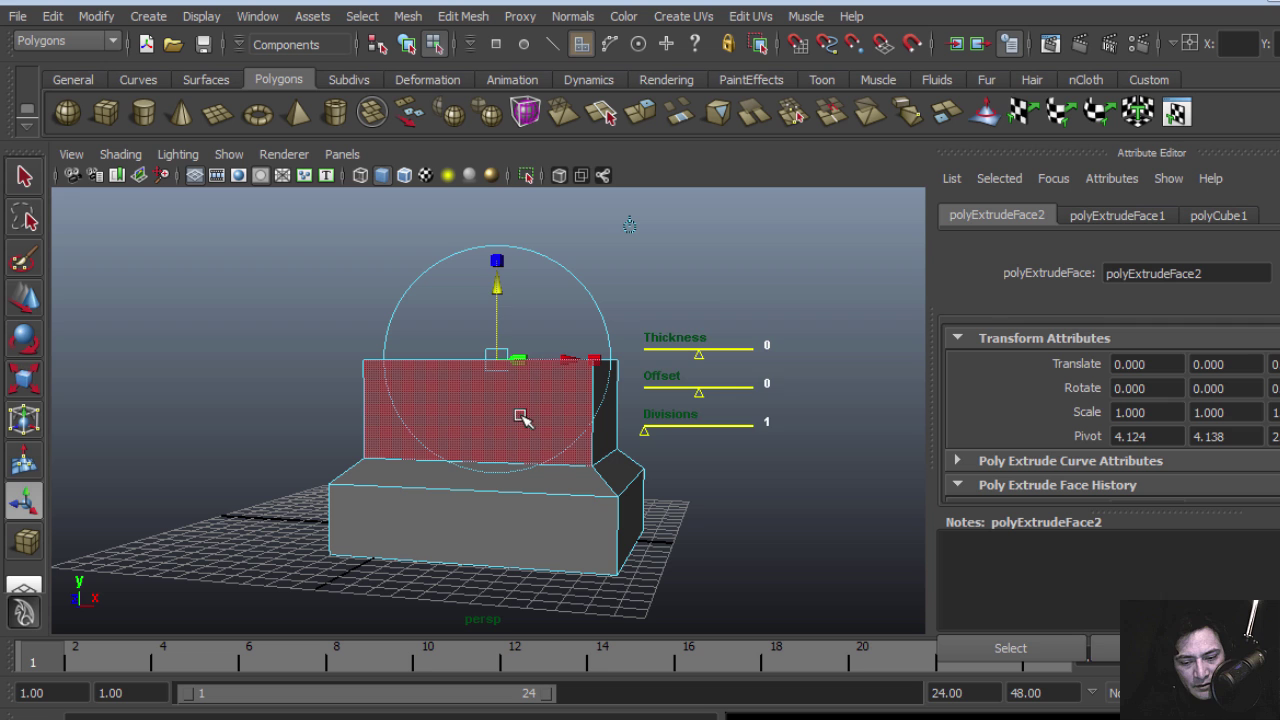
{"action": "left_click_drag", "start_coordinate": [499, 286], "coordinate": [495, 259]}
{"action": "left_click_drag", "start_coordinate": [508, 330], "coordinate": [563, 398], "text": "alt"}
{"action": "left_click_drag", "start_coordinate": [535, 405], "coordinate": [338, 427], "text": "alt"}
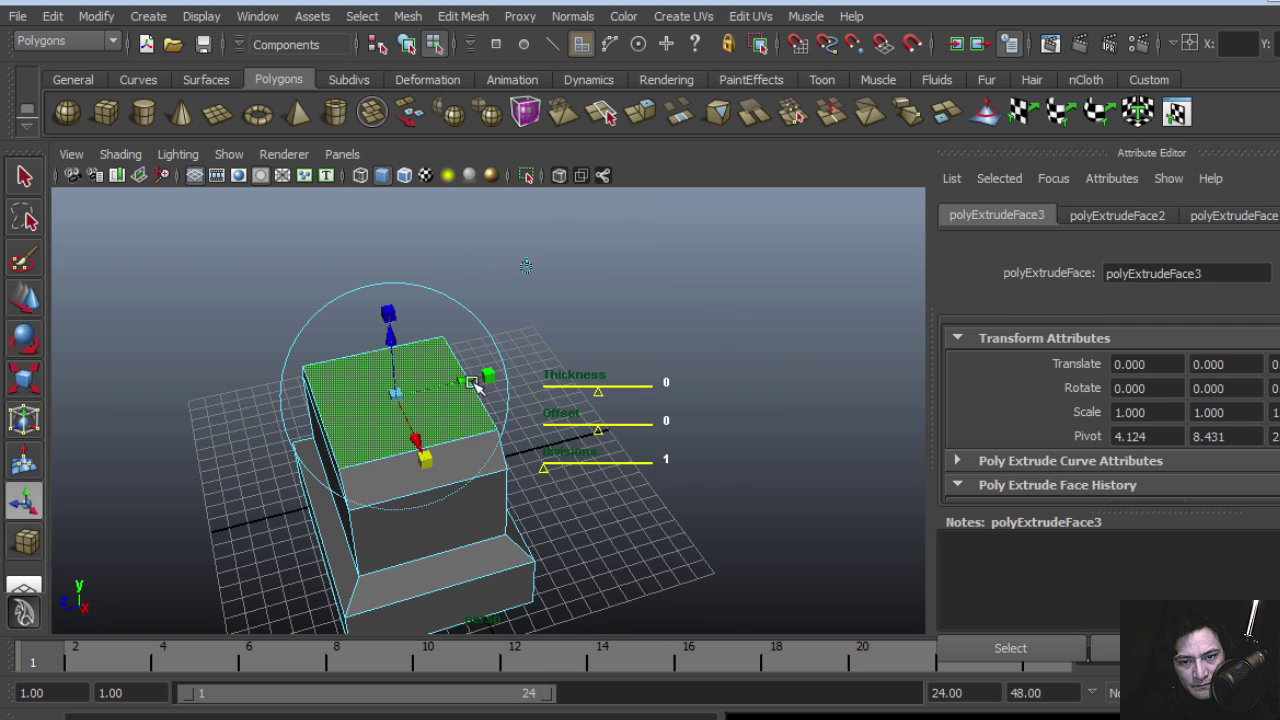
{"action": "left_click_drag", "start_coordinate": [484, 385], "coordinate": [449, 444], "text": "alt"}
{"action": "right_click_drag", "start_coordinate": [491, 371], "coordinate": [529, 351]}
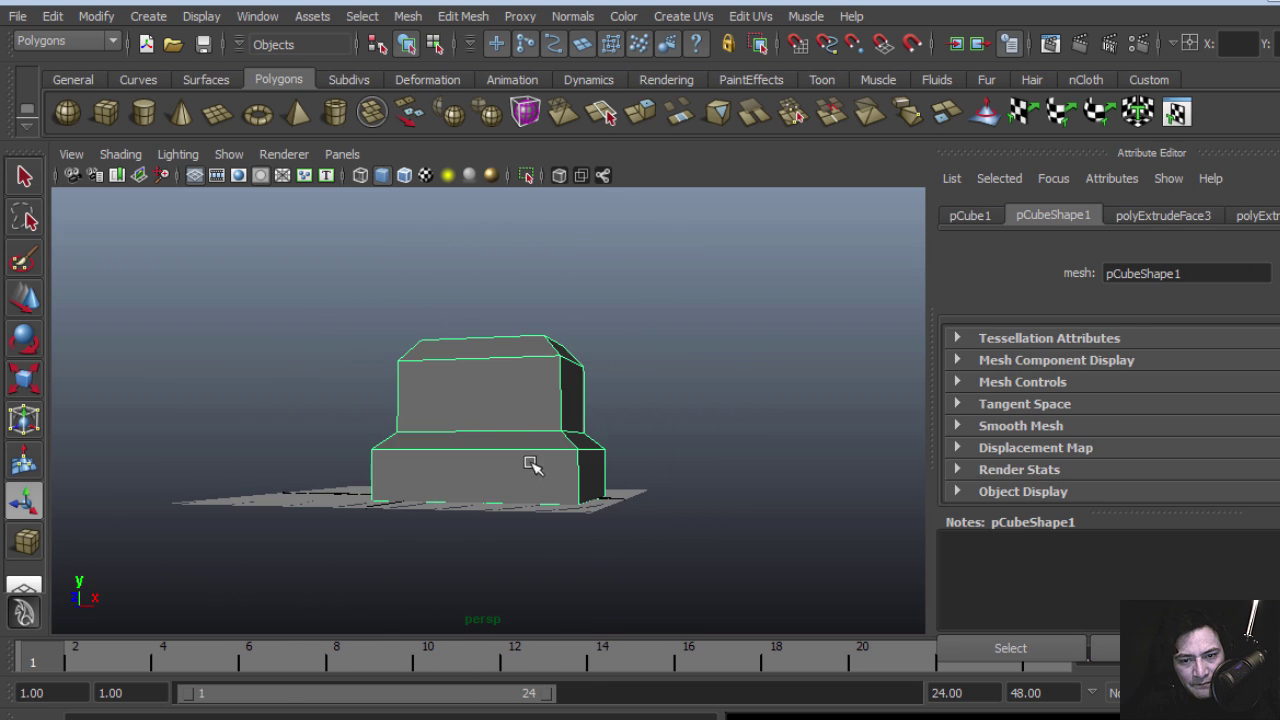
Step: In the front view, insert two vertical edge loops near the model's sides and one horizontal loop across the middle of the upper block
{"action": "left_click_drag", "start_coordinate": [531, 466], "coordinate": [555, 424], "text": "alt"}
{"action": "key", "text": "space"}
{"action": "key", "text": "space"}
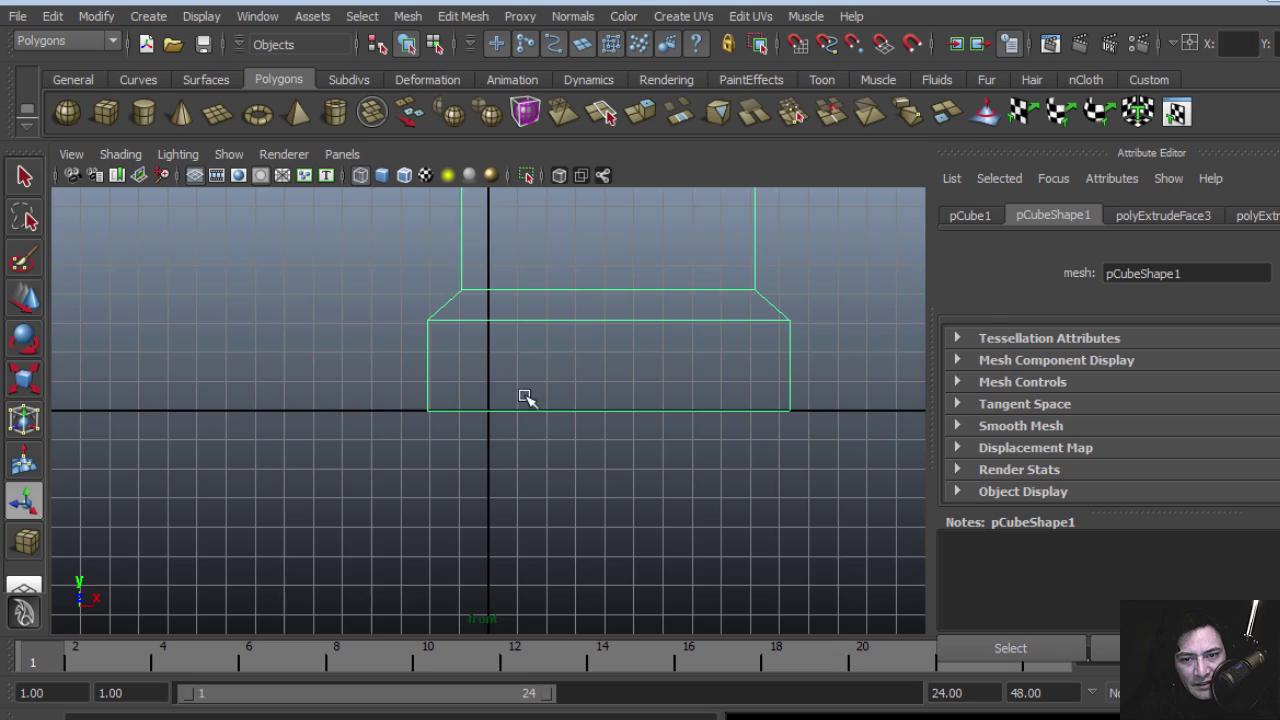
{"action": "middle_click_drag", "start_coordinate": [455, 460], "coordinate": [409, 464], "text": "alt"}
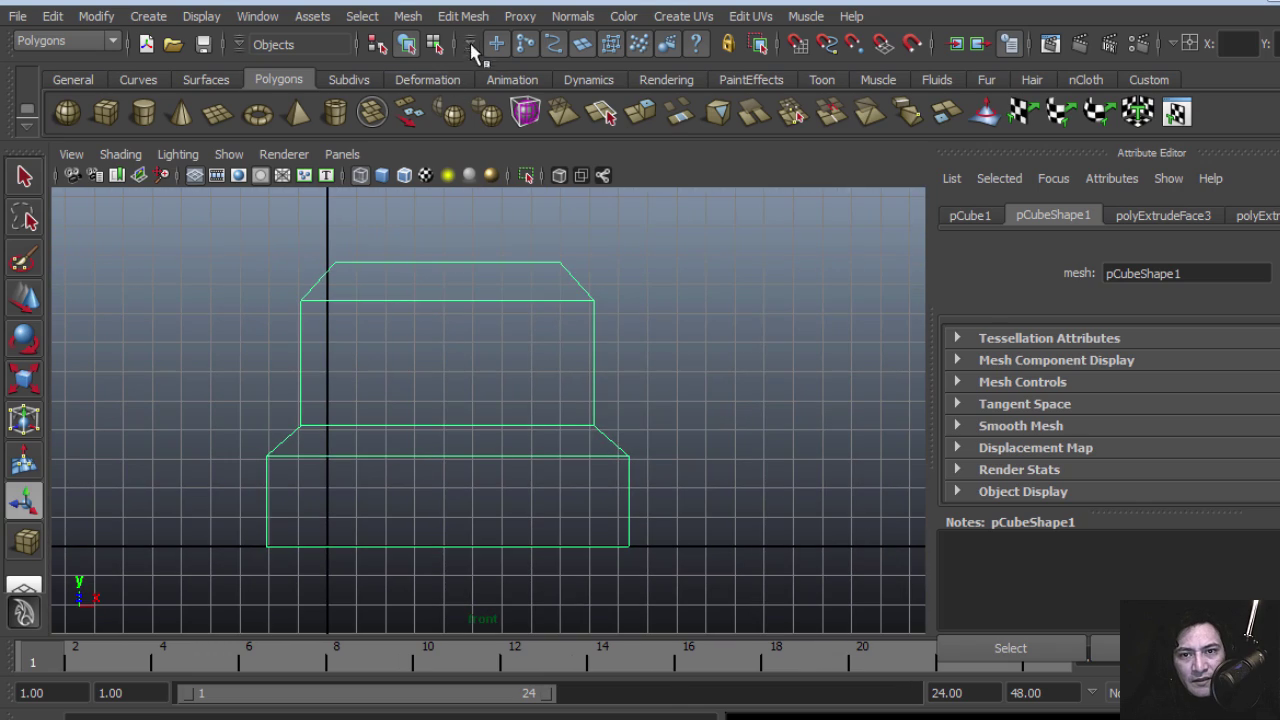
{"action": "left_click", "coordinate": [468, 17]}
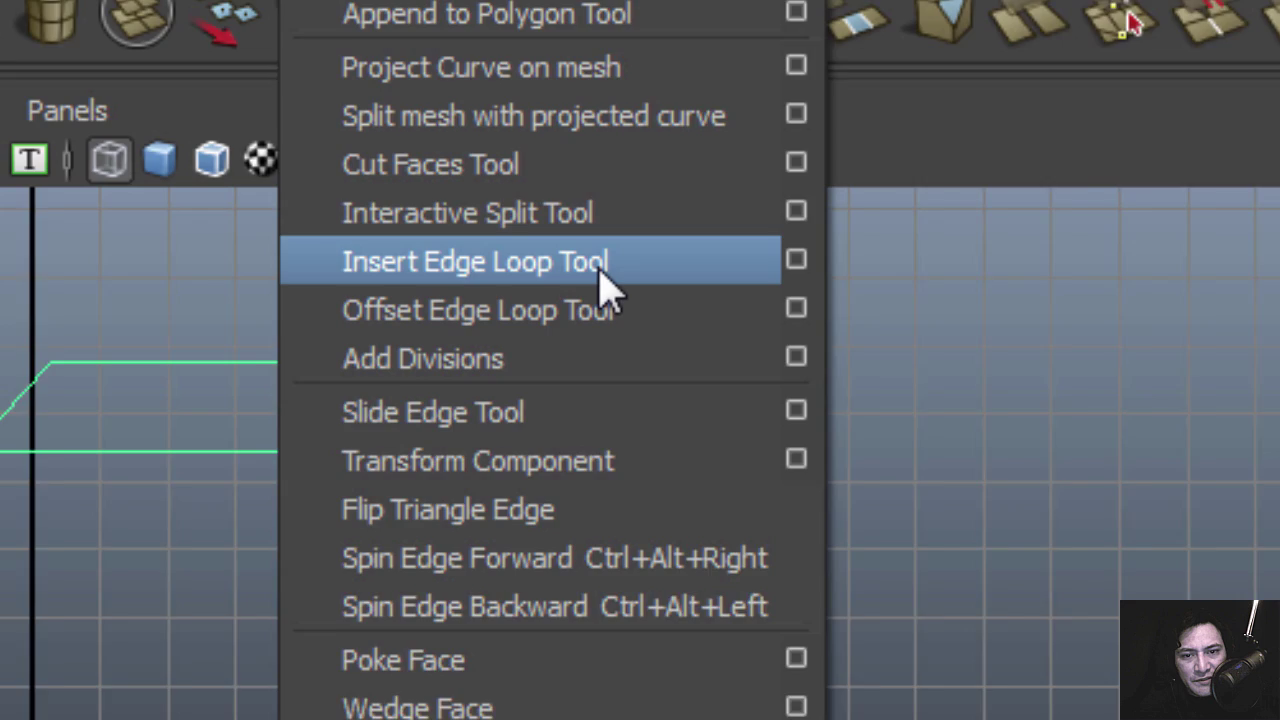
{"action": "left_click", "coordinate": [614, 282]}
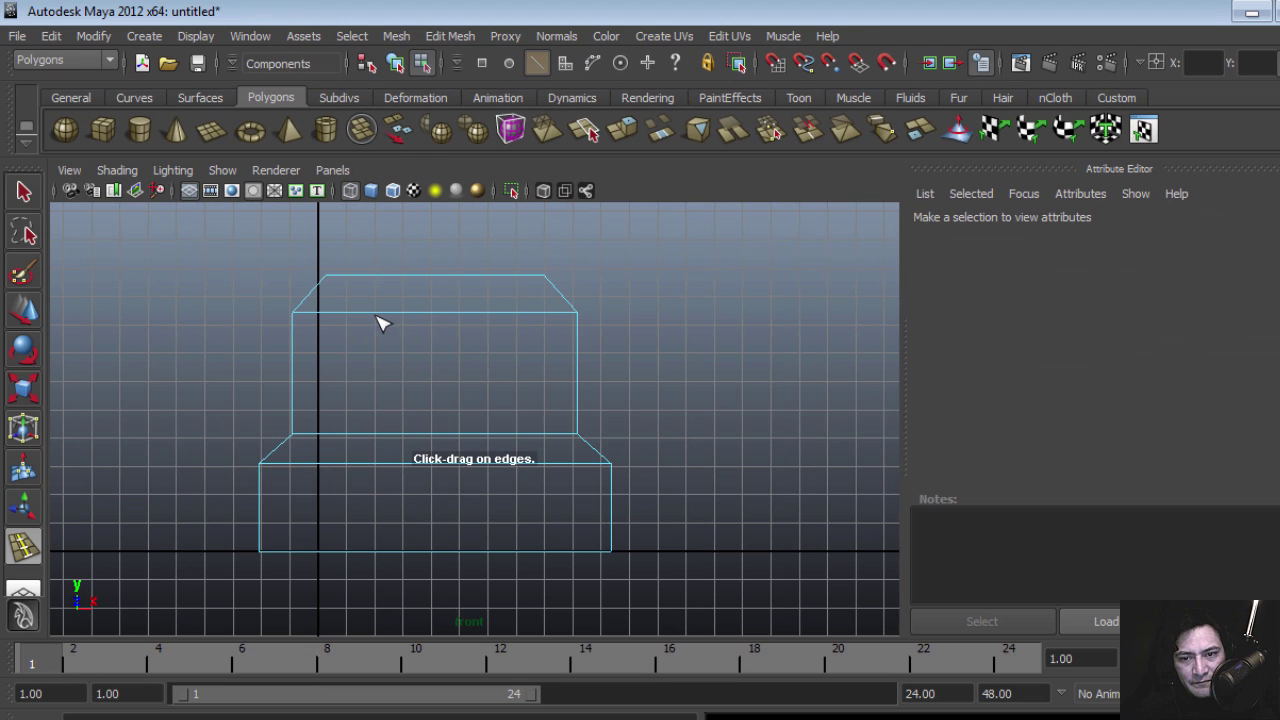
{"action": "left_click_drag", "start_coordinate": [372, 314], "coordinate": [371, 317]}
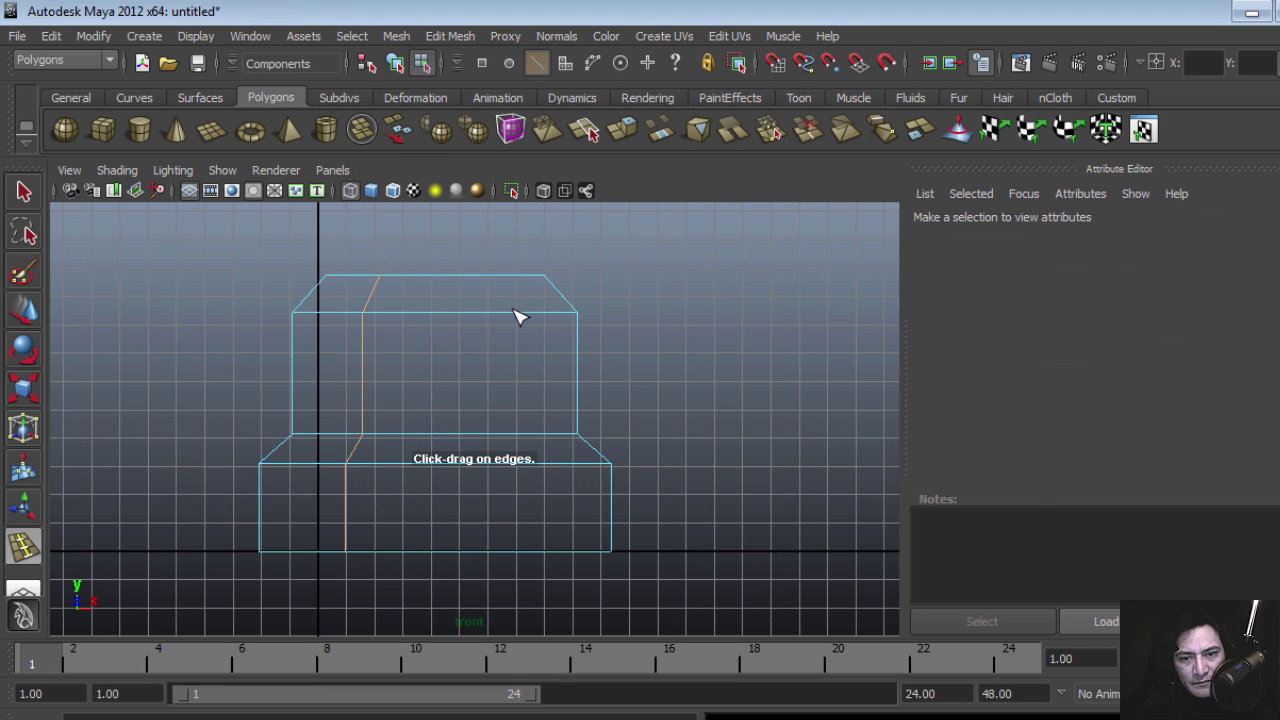
{"action": "left_click_drag", "start_coordinate": [514, 312], "coordinate": [512, 314]}
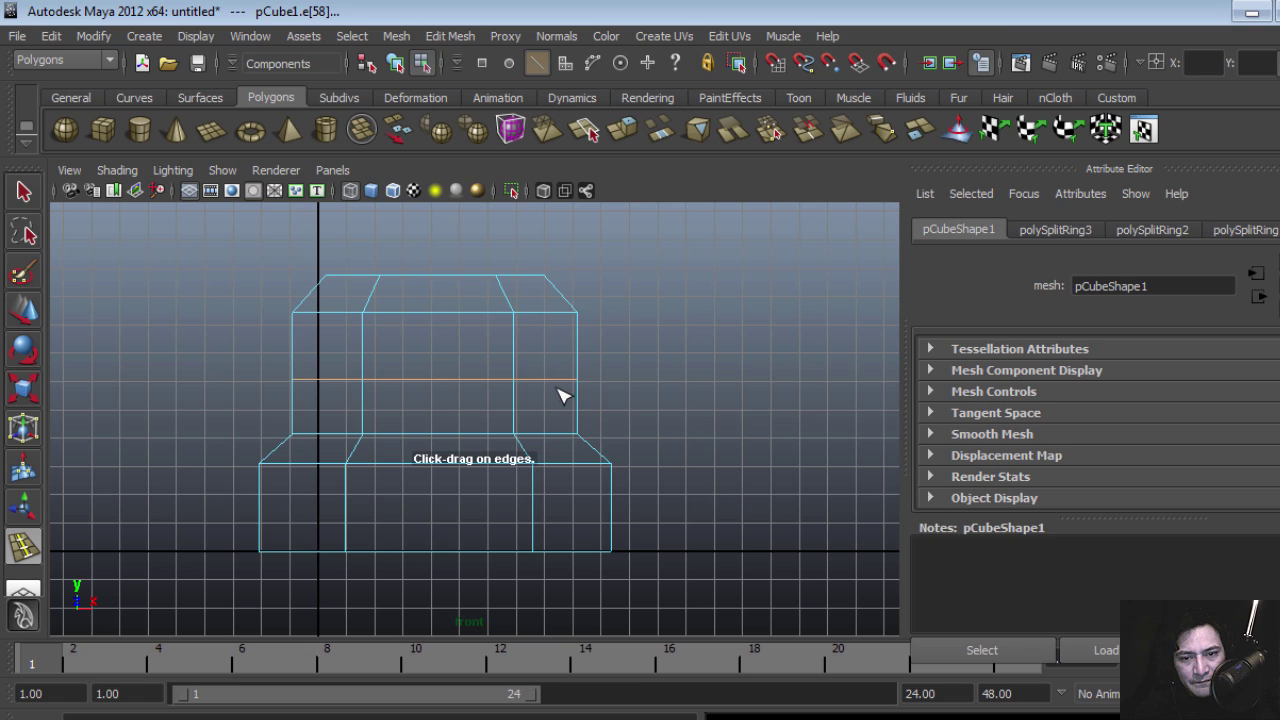
Step: In the perspective view, chamfer the two vertices where the edge loops cross on the front of the upper block
{"action": "key", "text": "space"}
{"action": "key", "text": "space"}
{"action": "key", "text": "w"}
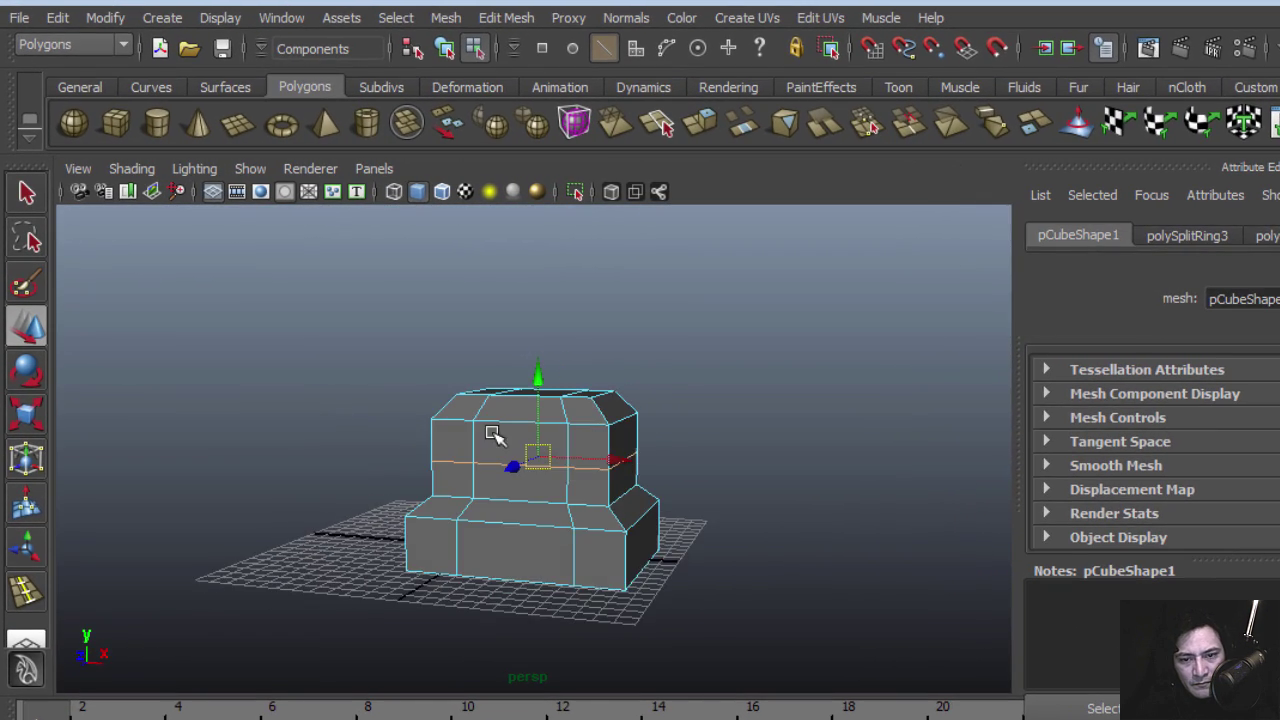
{"action": "right_click_drag", "start_coordinate": [492, 433], "coordinate": [626, 549], "text": "alt"}
{"action": "left_click_drag", "start_coordinate": [626, 549], "coordinate": [606, 505], "text": "alt"}
{"action": "right_click", "coordinate": [440, 433]}
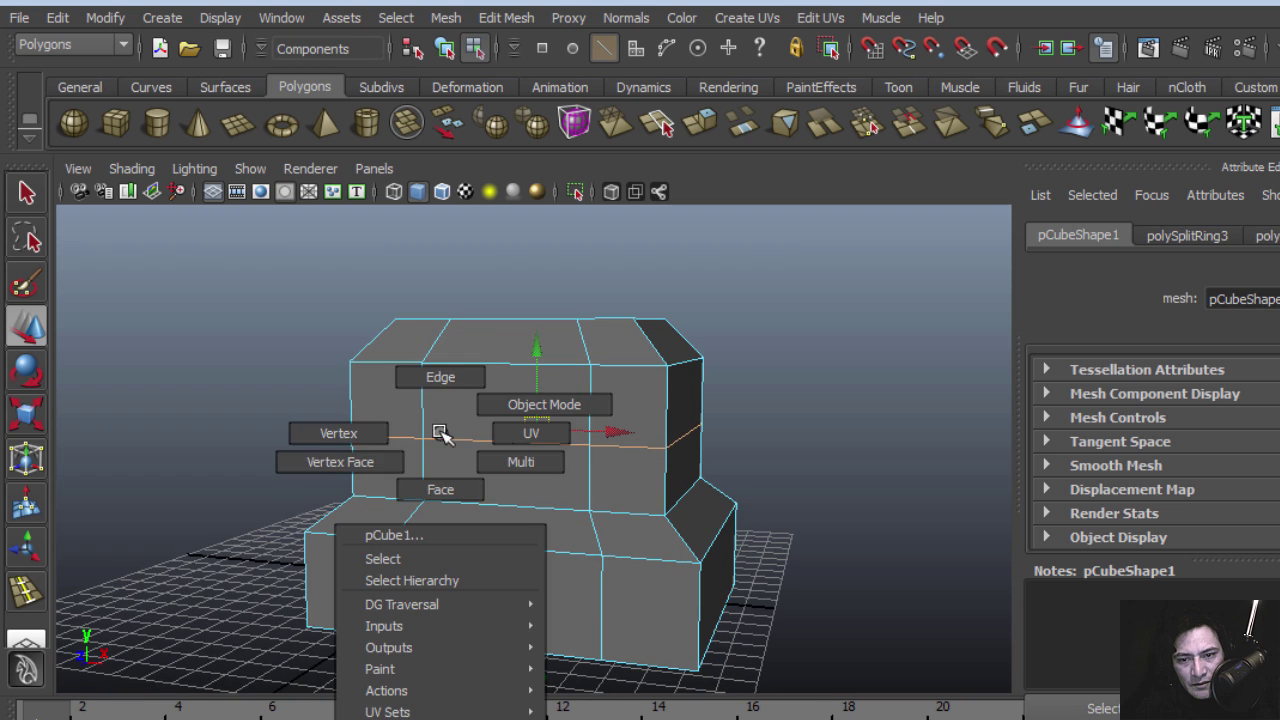
{"action": "left_click", "coordinate": [374, 429]}
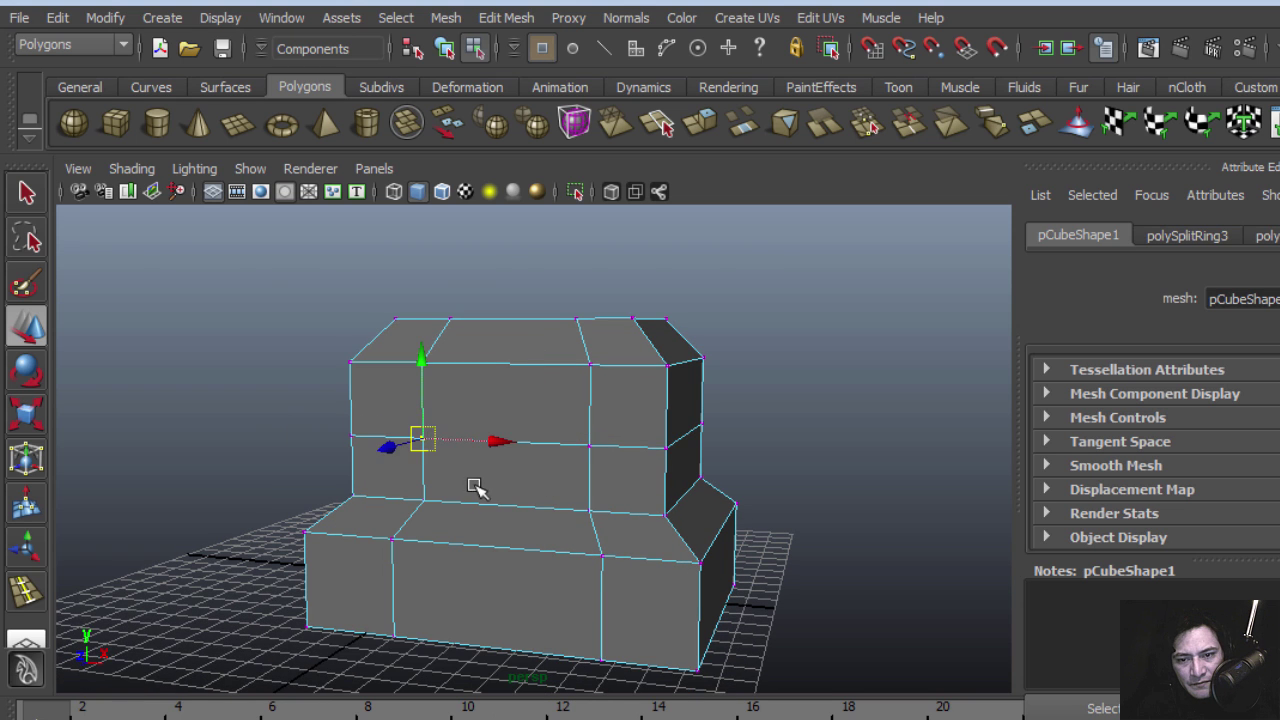
{"action": "right_click_drag", "start_coordinate": [475, 487], "coordinate": [526, 489], "text": "alt"}
{"action": "left_click_drag", "start_coordinate": [526, 489], "coordinate": [536, 498], "text": "alt"}
{"action": "left_click", "coordinate": [506, 17]}
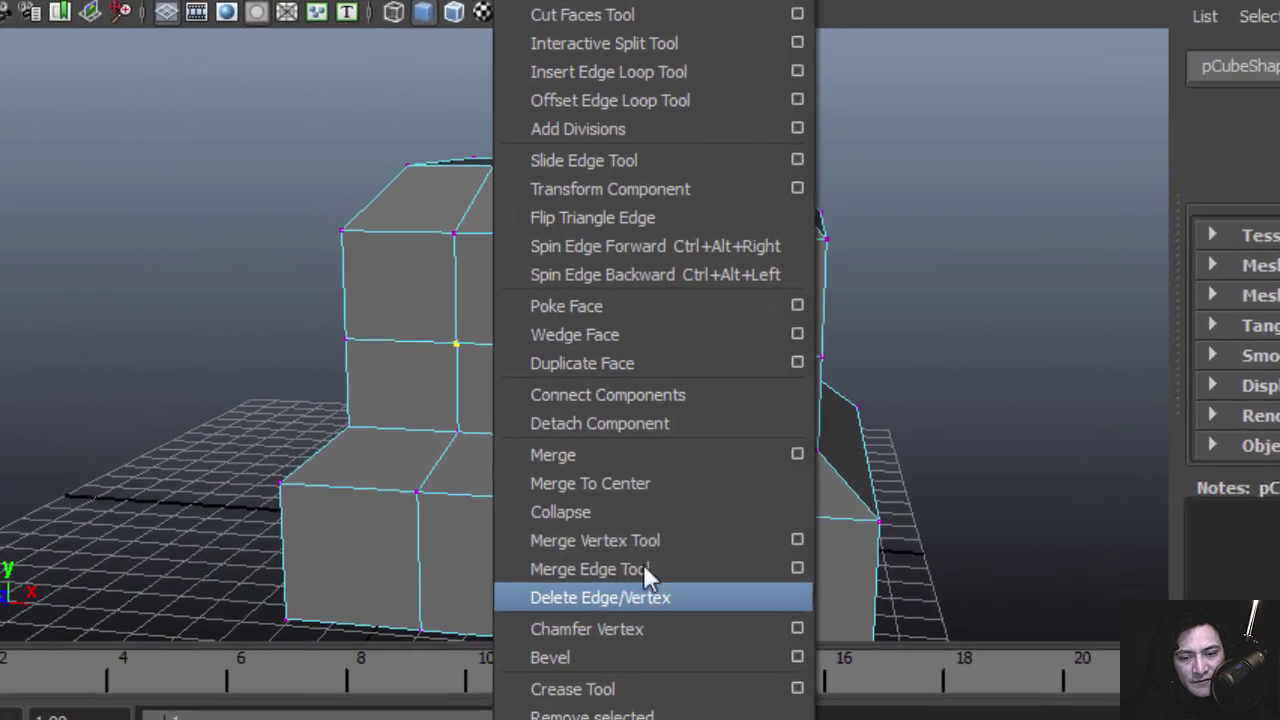
{"action": "left_click", "coordinate": [650, 646]}
Step: Select both front diamond faces and scale them together to make them taller and wider
{"action": "right_click_drag", "start_coordinate": [715, 322], "coordinate": [623, 320], "text": "alt"}
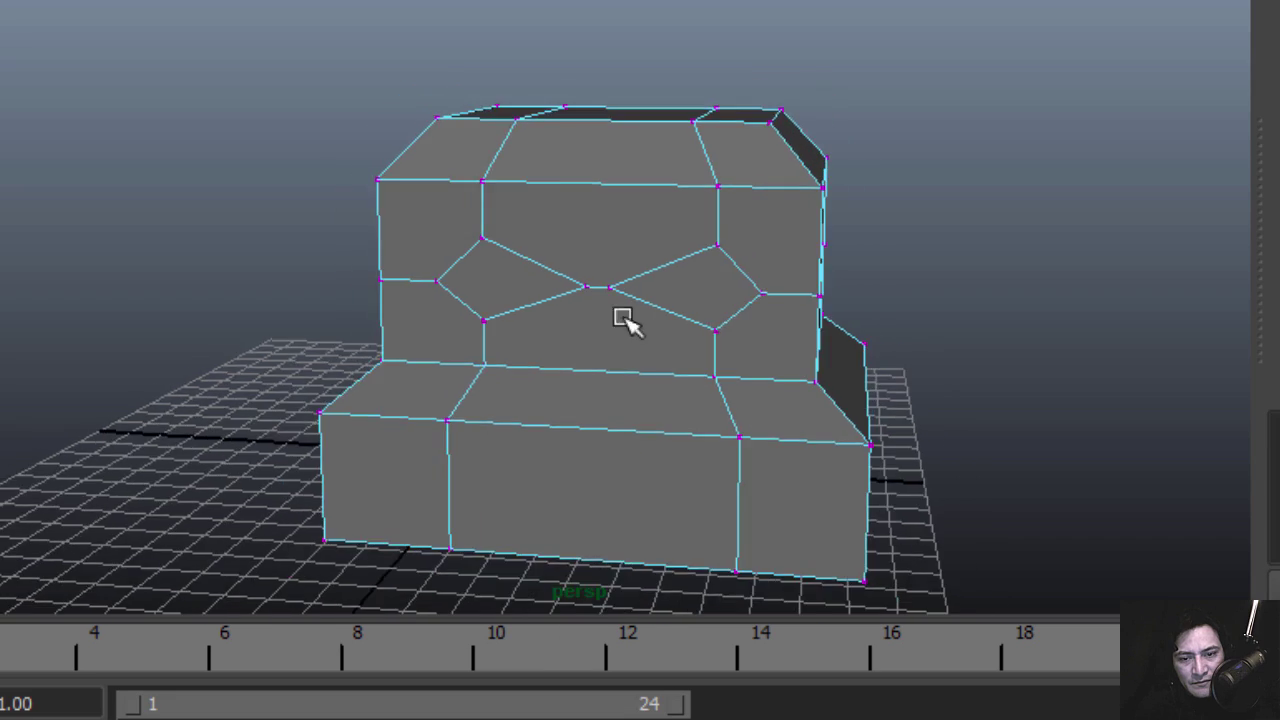
{"action": "left_click_drag", "start_coordinate": [623, 320], "coordinate": [720, 351], "text": "alt"}
{"action": "right_click_drag", "start_coordinate": [728, 290], "coordinate": [732, 374]}
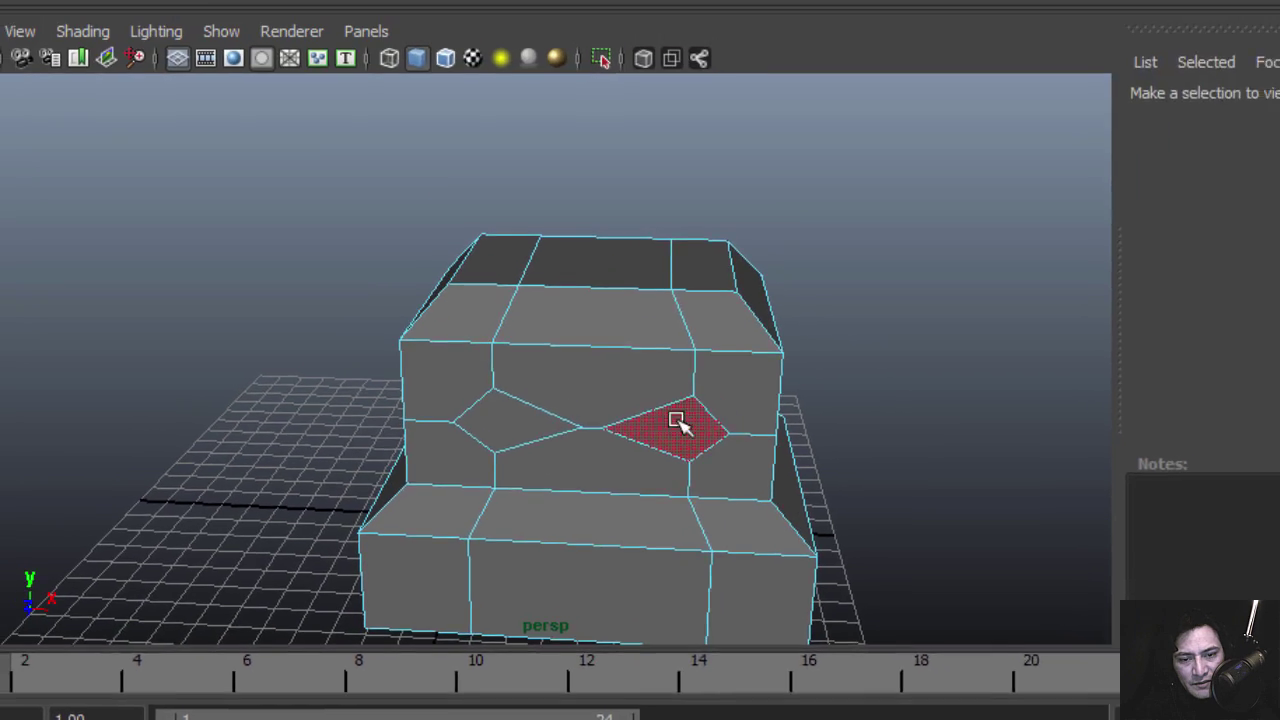
{"action": "left_click", "coordinate": [731, 361]}
{"action": "left_click", "coordinate": [553, 361], "text": "shift"}
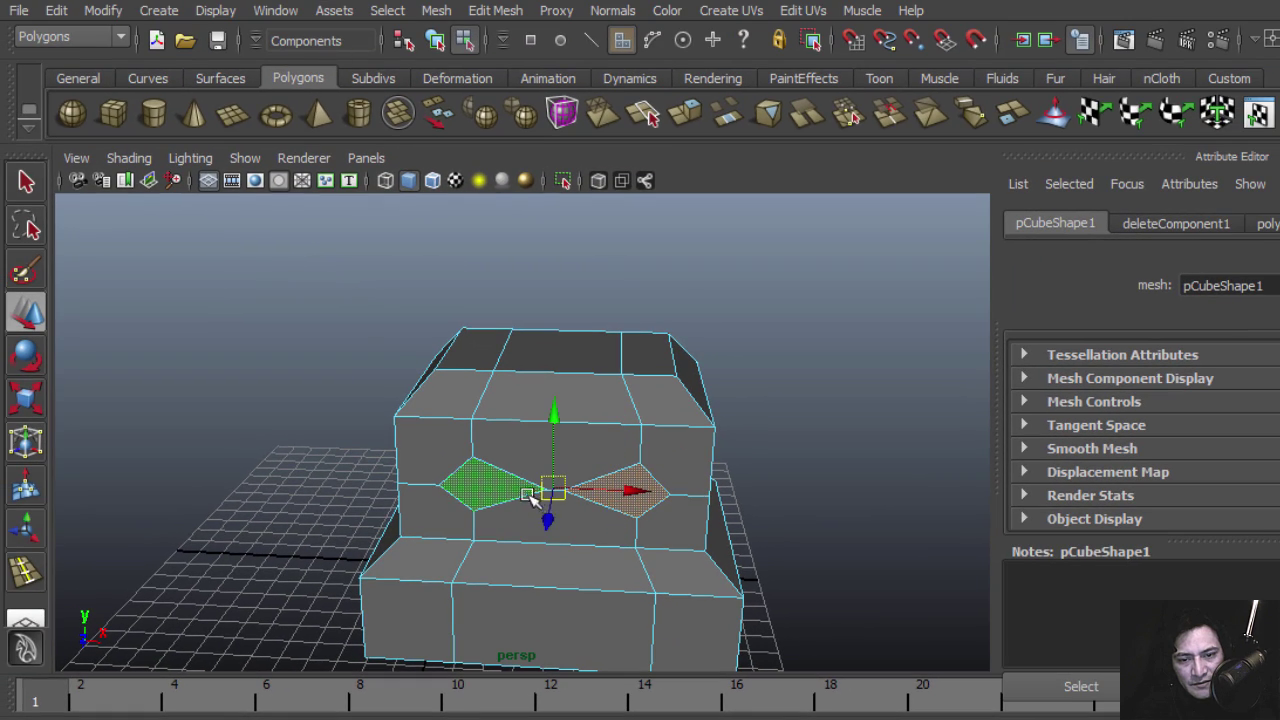
{"action": "left_click_drag", "start_coordinate": [528, 494], "coordinate": [496, 440], "text": "alt"}
{"action": "right_click_drag", "start_coordinate": [496, 440], "coordinate": [544, 498], "text": "alt"}
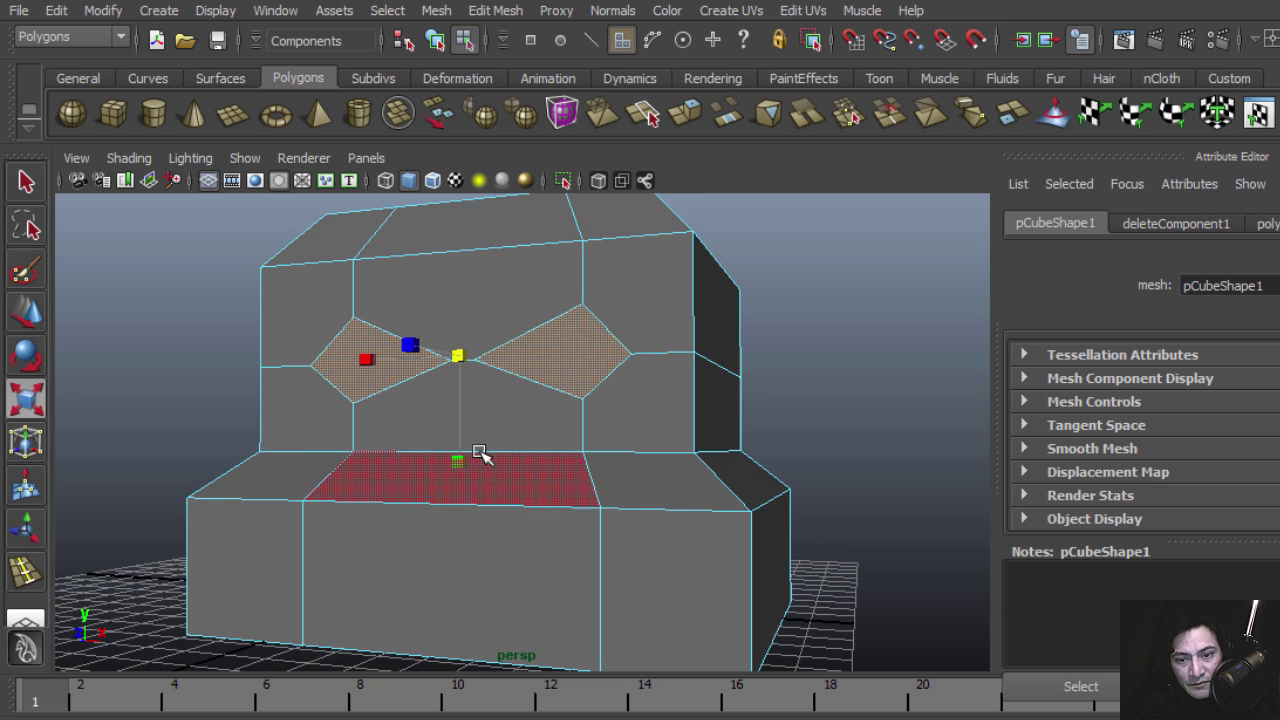
{"action": "left_click_drag", "start_coordinate": [480, 451], "coordinate": [492, 460], "text": "alt"}
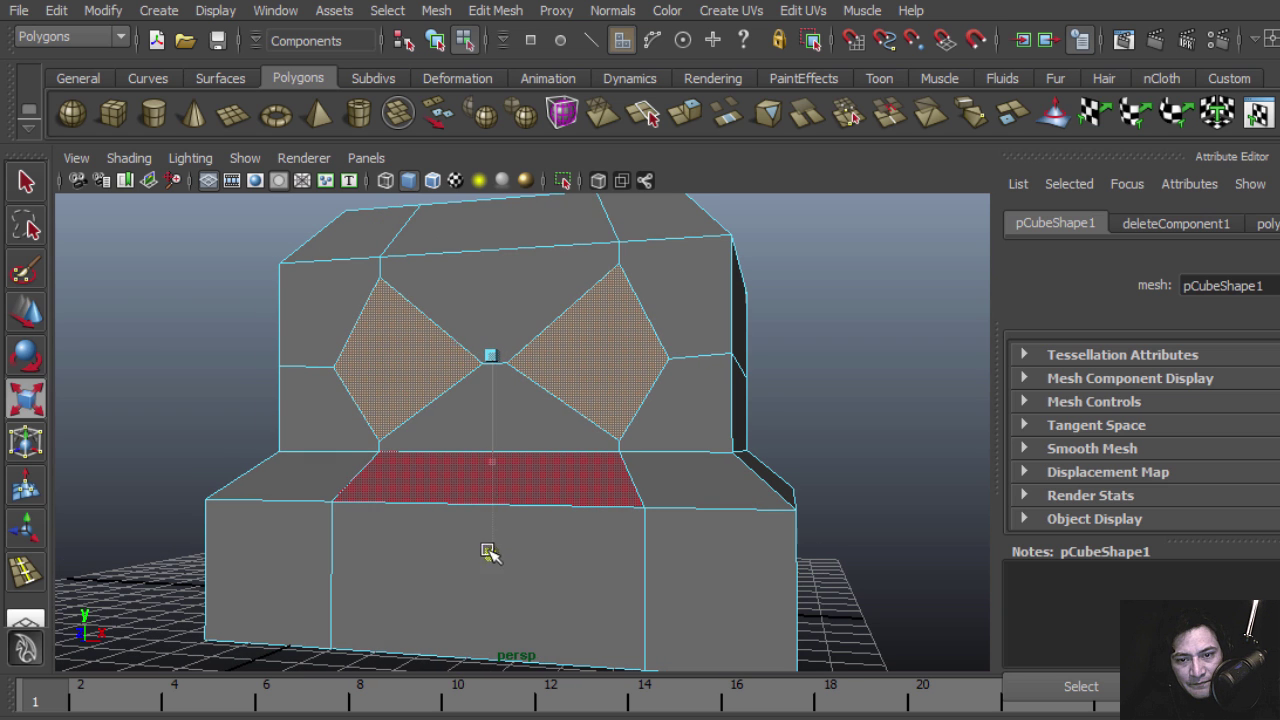
{"action": "mouse_move", "coordinate": [397, 357]}
{"action": "left_mouse_down"}
{"action": "mouse_move", "coordinate": [337, 364]}
{"action": "mouse_move", "coordinate": [374, 368]}
{"action": "left_mouse_up"}
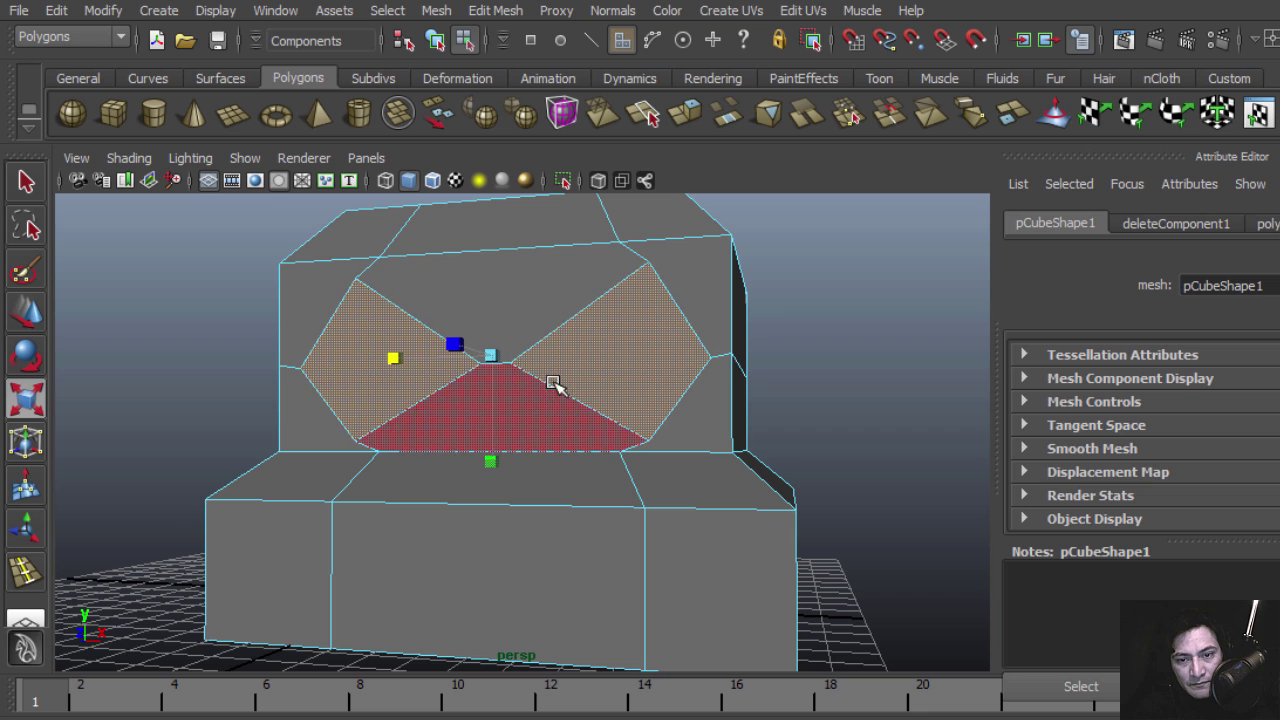
Step: Extrude the two front diamond faces inward to recess the eye sockets
{"action": "right_click_drag", "start_coordinate": [553, 382], "coordinate": [470, 376], "text": "alt"}
{"action": "left_click_drag", "start_coordinate": [470, 376], "coordinate": [490, 399], "text": "alt"}
{"action": "left_click", "coordinate": [496, 10]}
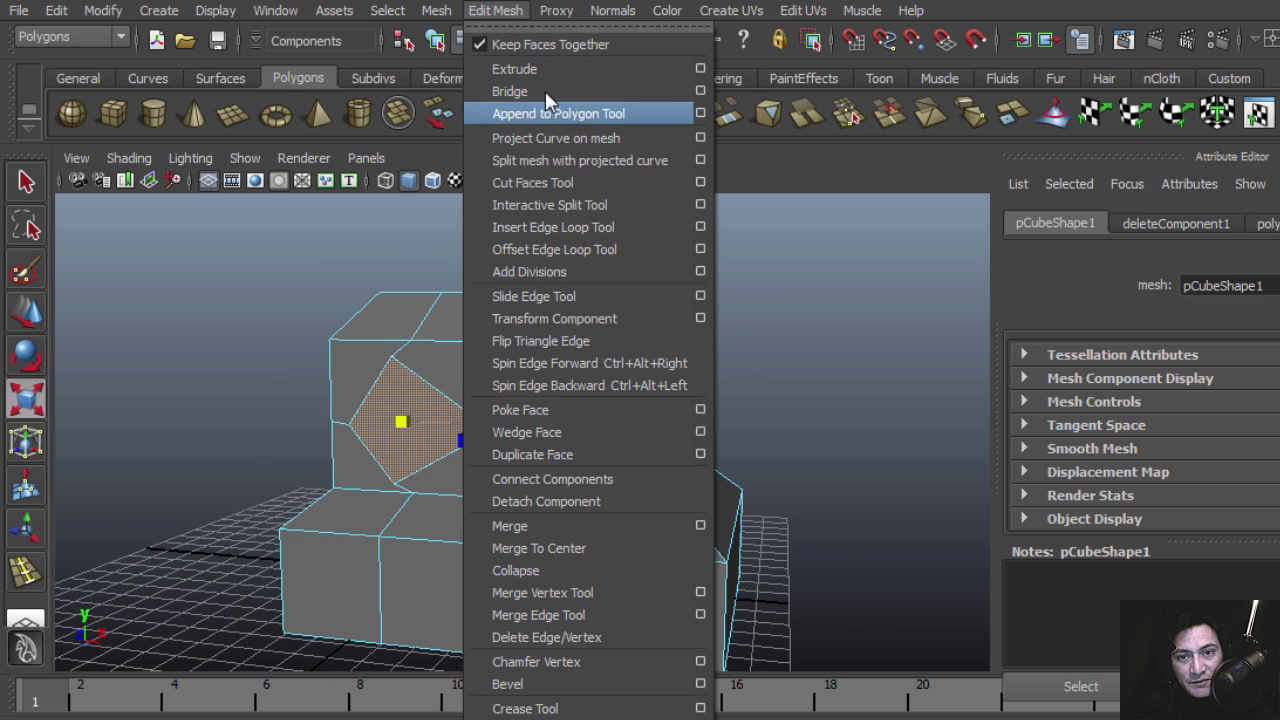
{"action": "left_click", "coordinate": [510, 63]}
{"action": "left_click_drag", "start_coordinate": [520, 300], "coordinate": [500, 423], "text": "alt"}
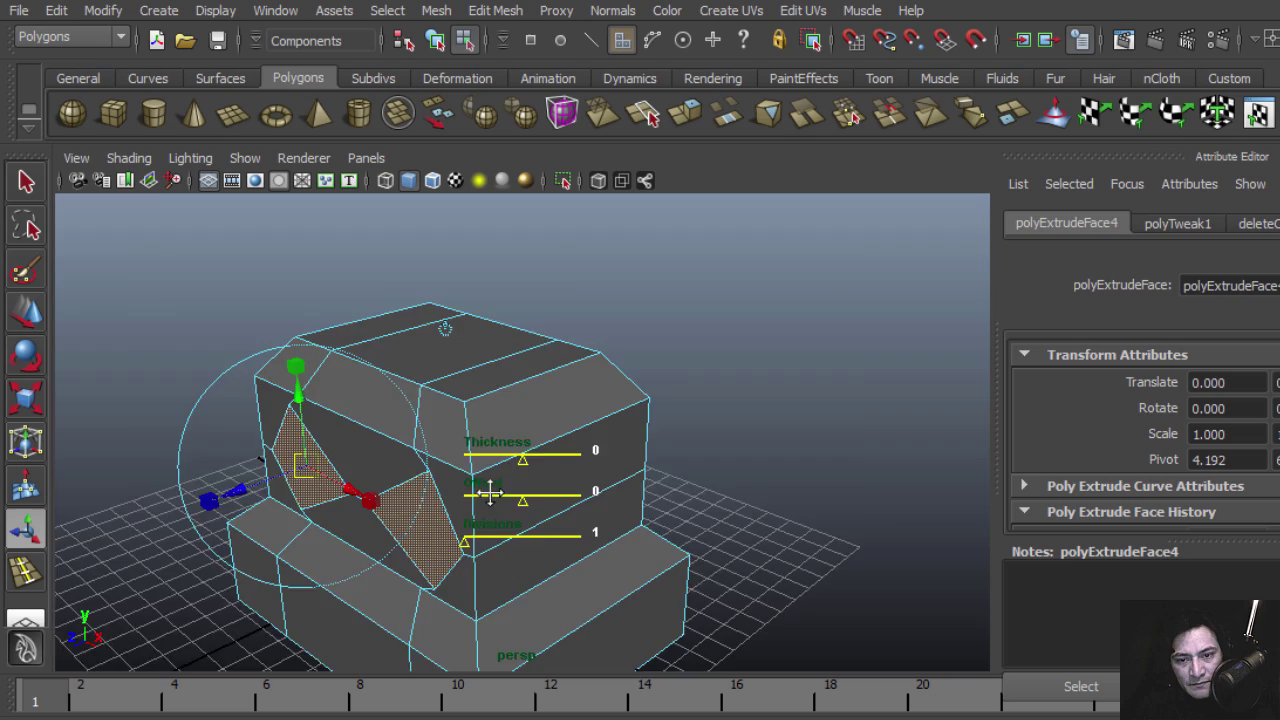
{"action": "middle_click_drag", "start_coordinate": [489, 492], "coordinate": [592, 428], "text": "alt"}
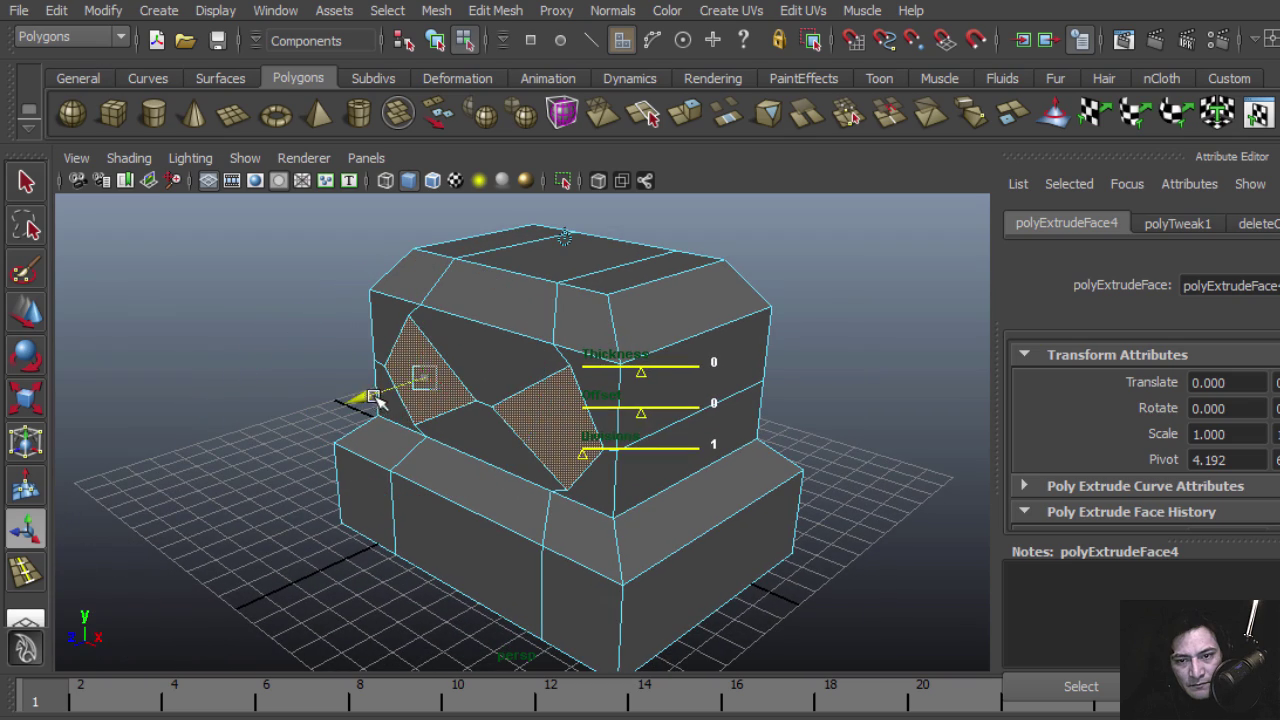
{"action": "left_click_drag", "start_coordinate": [377, 397], "coordinate": [630, 424]}
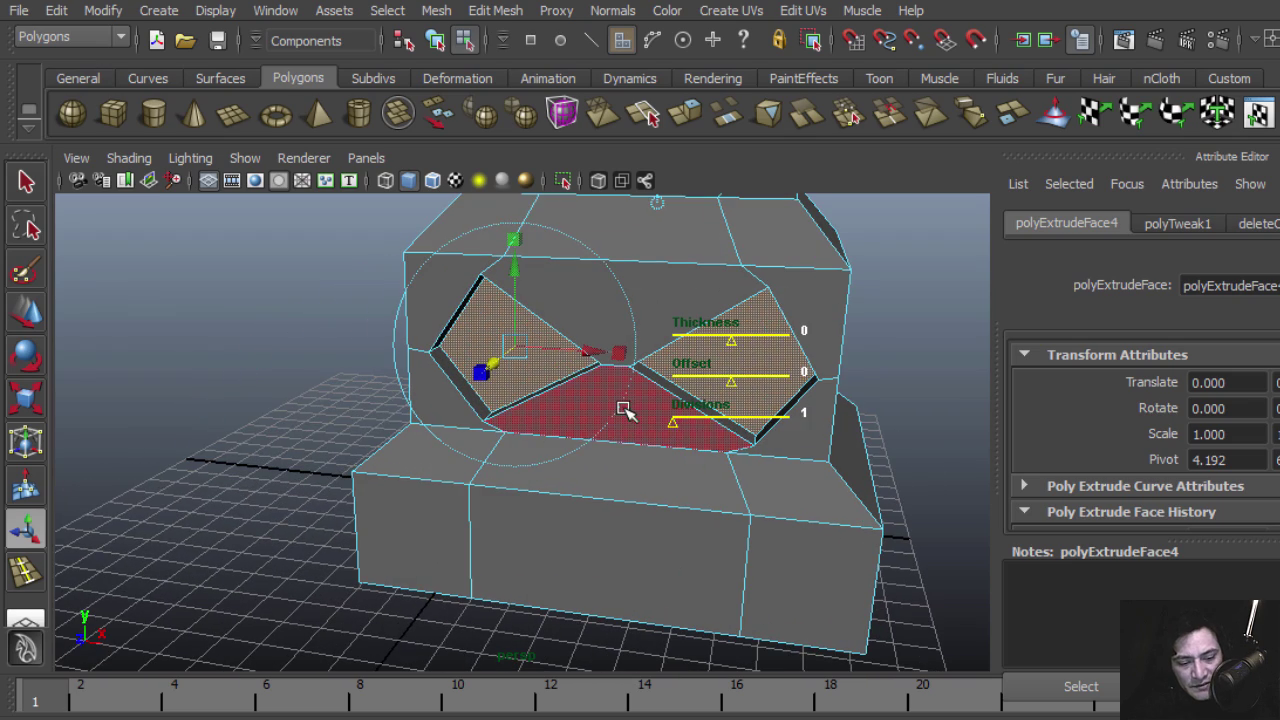
Step: Delete the two recessed eye faces and show the whole model with smooth mesh preview in object mode
{"action": "key", "text": "Delete"}
{"action": "right_click_drag", "start_coordinate": [669, 429], "coordinate": [551, 443], "text": "alt"}
{"action": "left_click_drag", "start_coordinate": [551, 443], "coordinate": [503, 449], "text": "alt"}
{"action": "right_click_drag", "start_coordinate": [497, 430], "coordinate": [575, 403]}
{"action": "left_click", "coordinate": [515, 440]}
{"action": "key", "text": "3"}
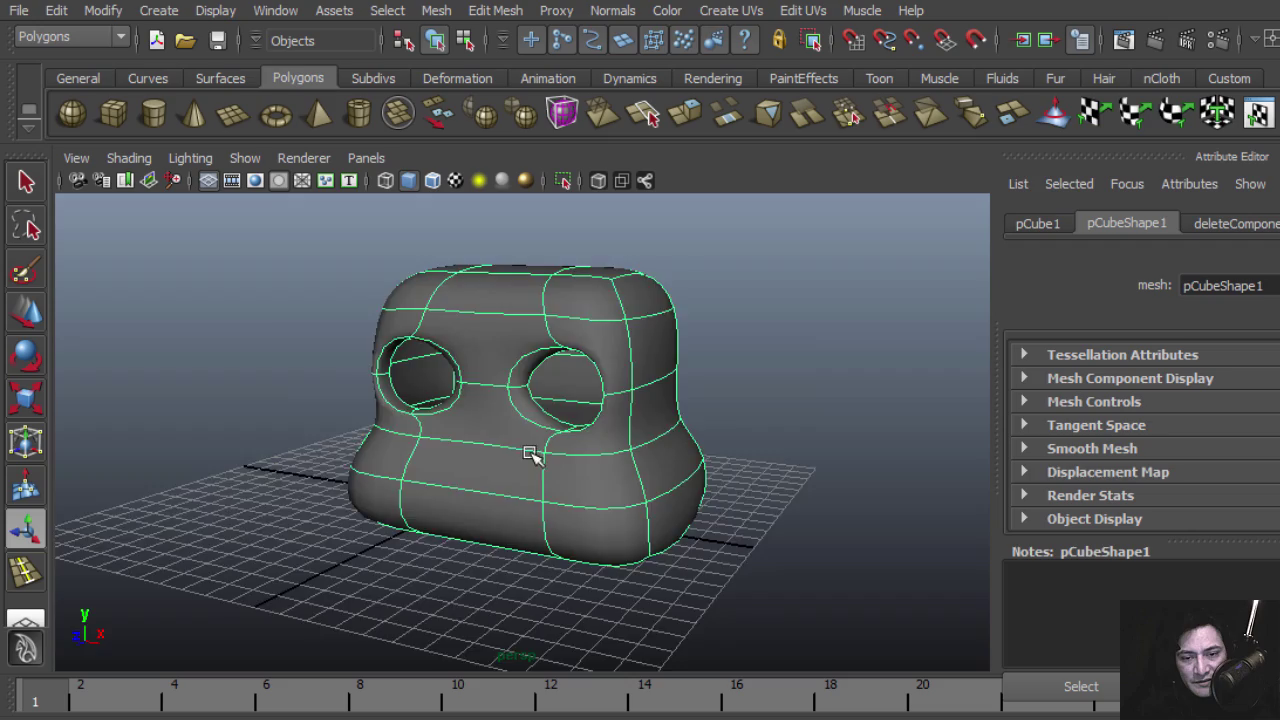
{"action": "left_click_drag", "start_coordinate": [531, 453], "coordinate": [531, 385], "text": "alt"}
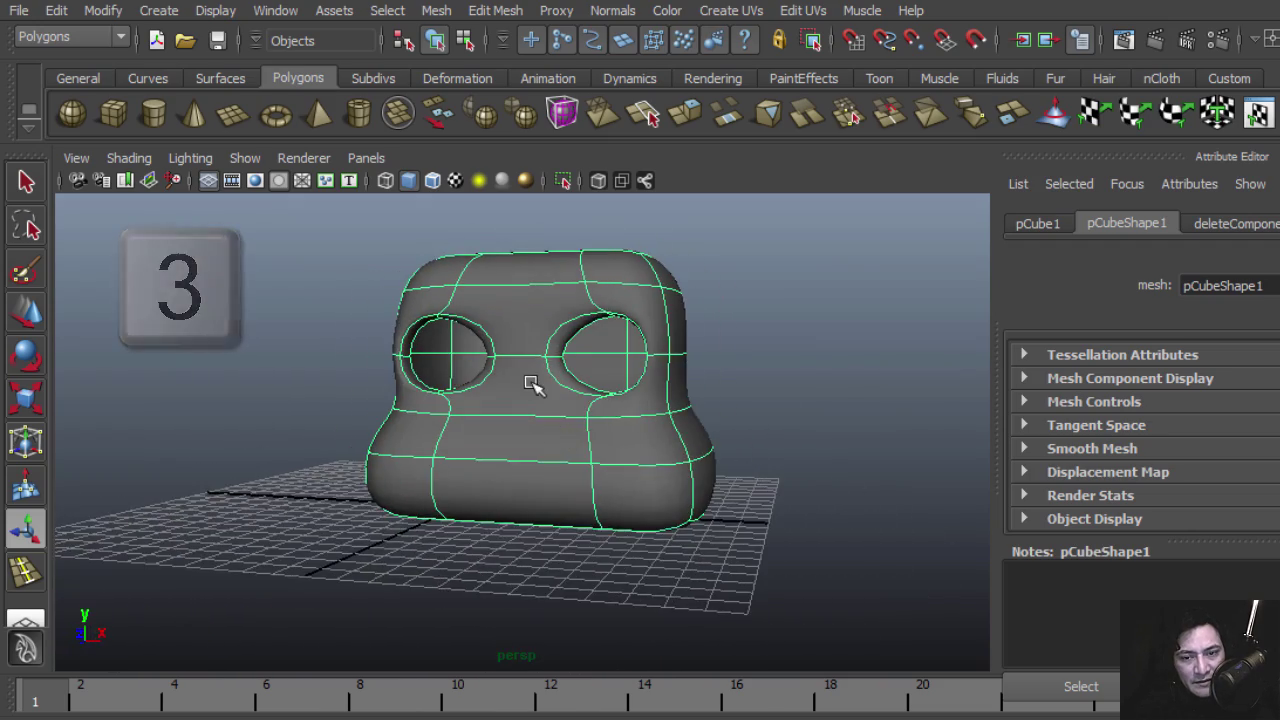
{"action": "right_click_drag", "start_coordinate": [531, 383], "coordinate": [603, 422], "text": "alt"}
{"action": "middle_click_drag", "start_coordinate": [603, 422], "coordinate": [560, 480], "text": "alt"}
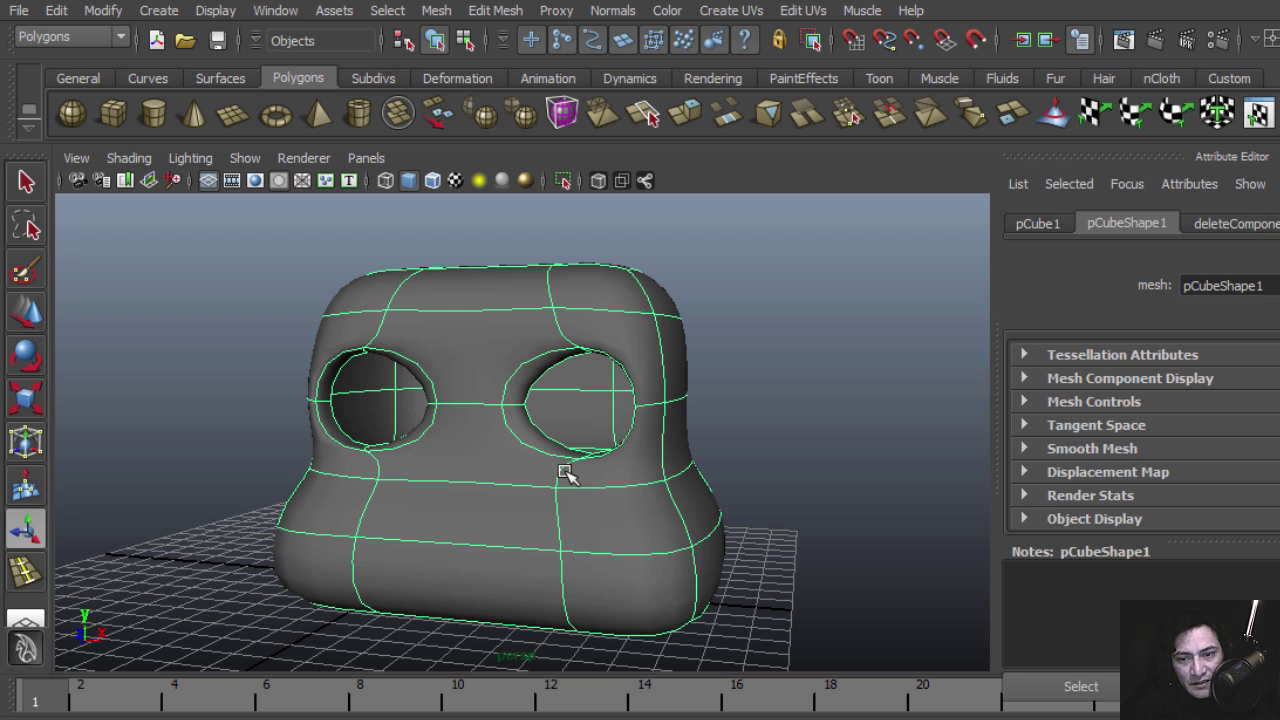
Step: Undo the deletion of the recessed eye faces and stretch those faces vertically
{"action": "key", "text": "F8"}
{"action": "key", "text": "ctrl+z"}
{"action": "key", "text": "ctrl+z"}
{"action": "key", "text": "ctrl+z"}
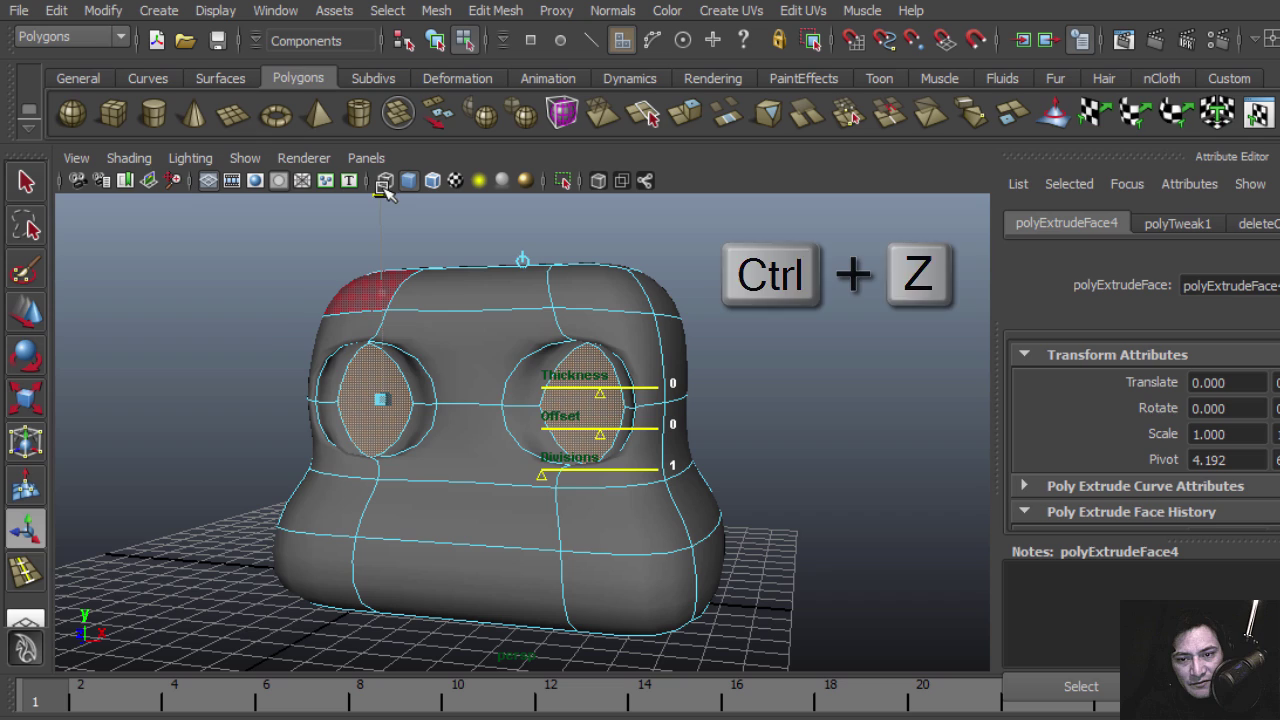
Step: Delete the stretched eye faces to open the sockets, then return to object mode and deselect the head
{"action": "key", "text": "Delete"}
{"action": "left_click_drag", "start_coordinate": [607, 465], "coordinate": [510, 437], "text": "alt"}
{"action": "right_click_drag", "start_coordinate": [511, 436], "coordinate": [557, 419]}
{"action": "left_click_drag", "start_coordinate": [551, 449], "coordinate": [520, 500], "text": "alt"}
{"action": "left_click", "coordinate": [580, 520]}
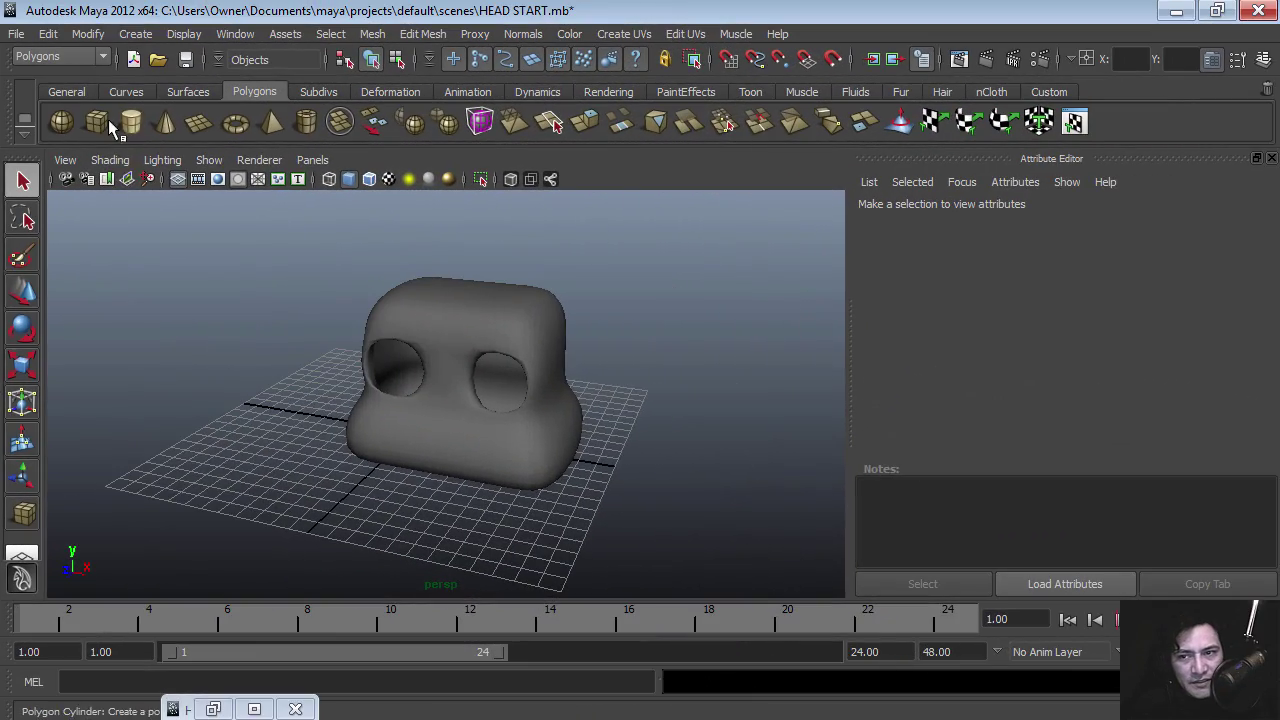
Step: Create a polygon cube in front of the head with subdivisions width 3, height 1 and depth 3, and display it smoothed
{"action": "left_click", "coordinate": [98, 122]}
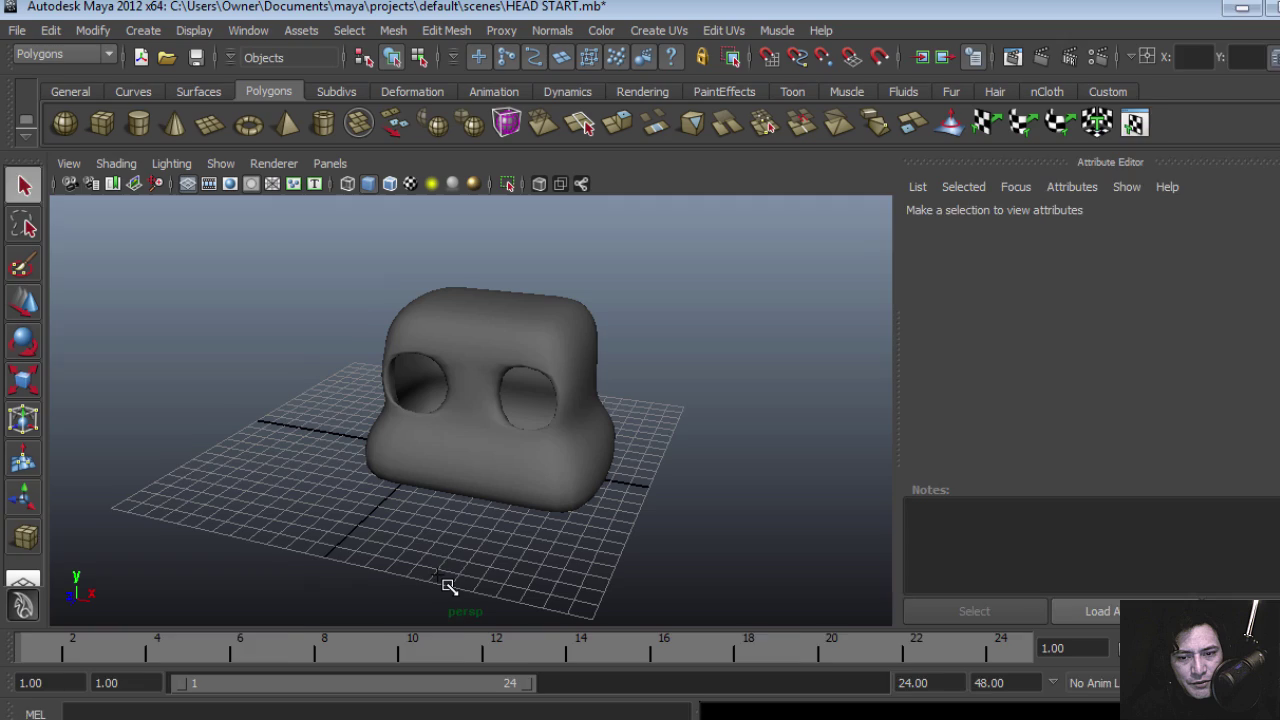
{"action": "left_click_drag", "start_coordinate": [389, 492], "coordinate": [440, 565]}
{"action": "left_click_drag", "start_coordinate": [512, 610], "coordinate": [508, 510]}
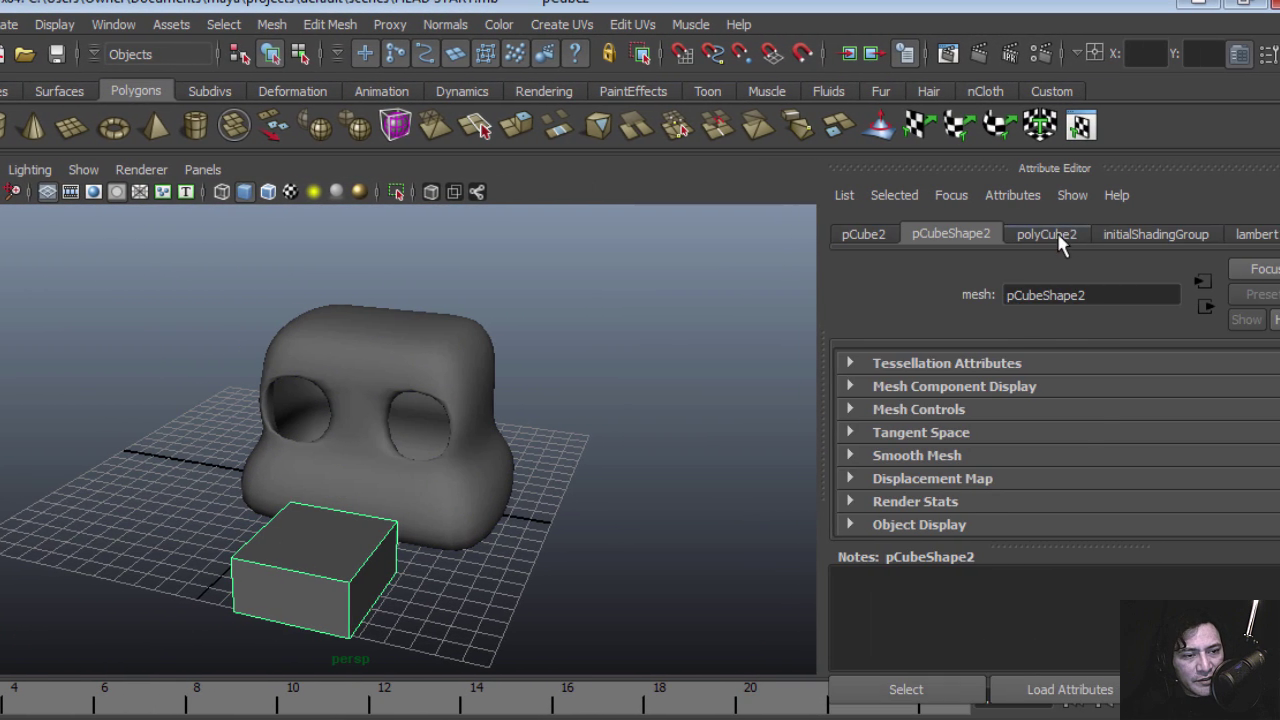
{"action": "left_click", "coordinate": [1058, 236]}
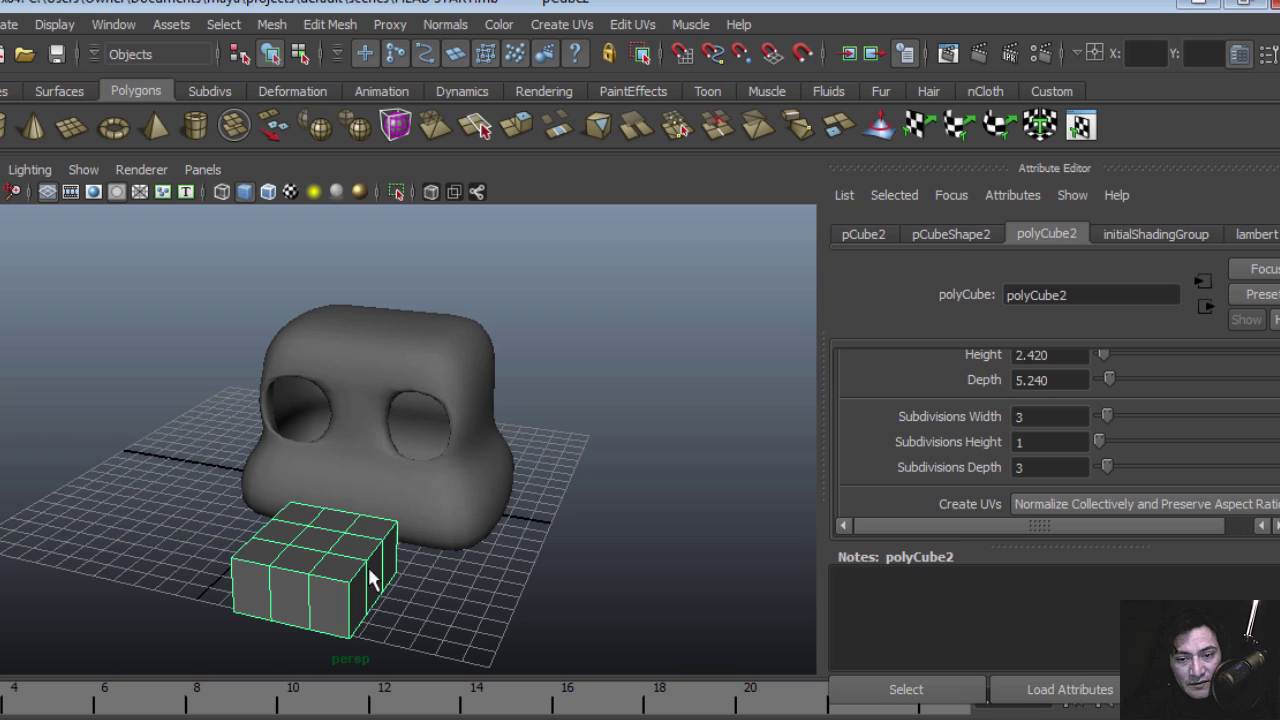
{"action": "key", "text": "3"}
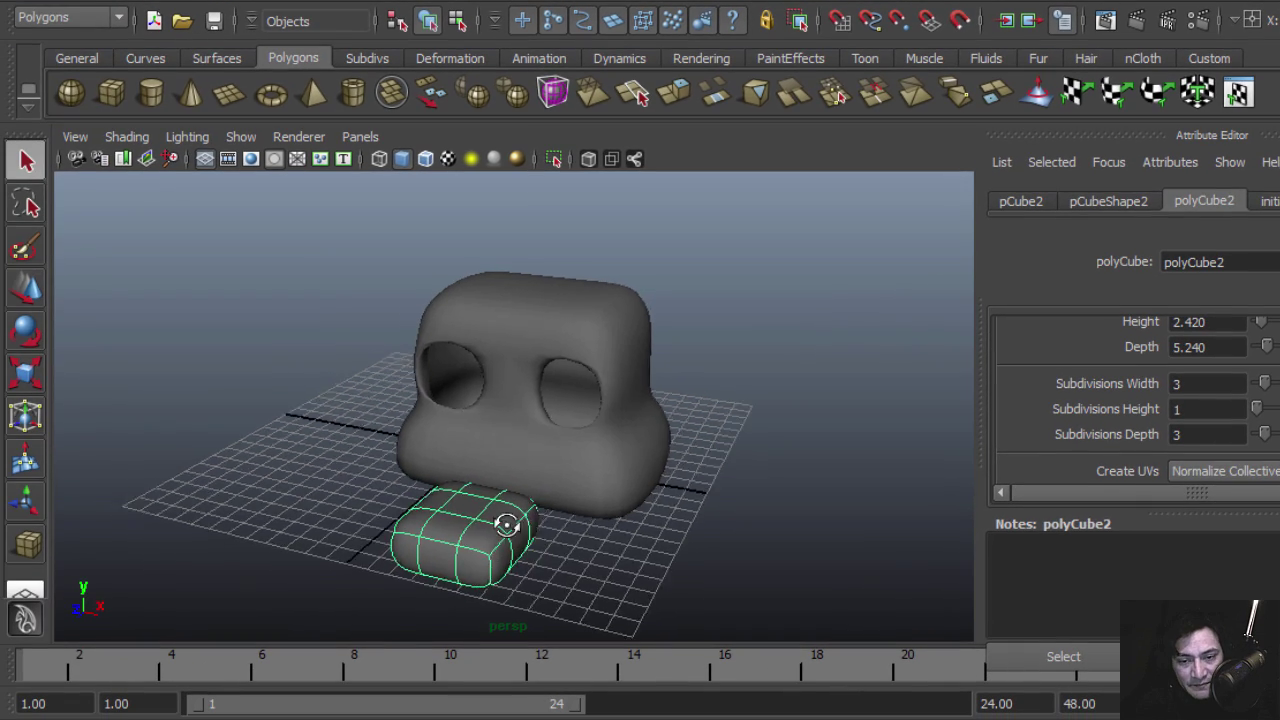
Step: In the top view, select the two rows of the new block's vertices nearest the head and scale them wider sideways
{"action": "left_click_drag", "start_coordinate": [507, 525], "coordinate": [433, 517], "text": "alt"}
{"action": "right_click_drag", "start_coordinate": [433, 517], "coordinate": [500, 551], "text": "alt"}
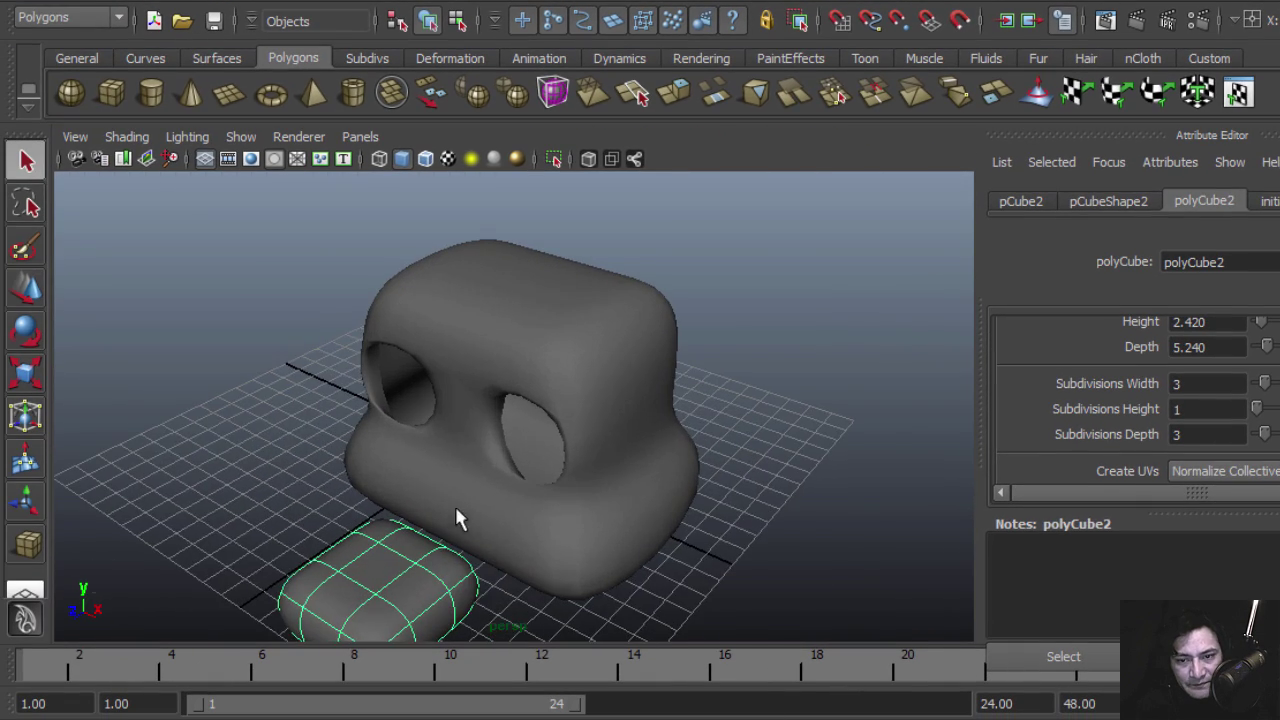
{"action": "key", "text": "space"}
{"action": "key", "text": "space"}
{"action": "middle_click_drag", "start_coordinate": [604, 506], "coordinate": [478, 249], "text": "alt"}
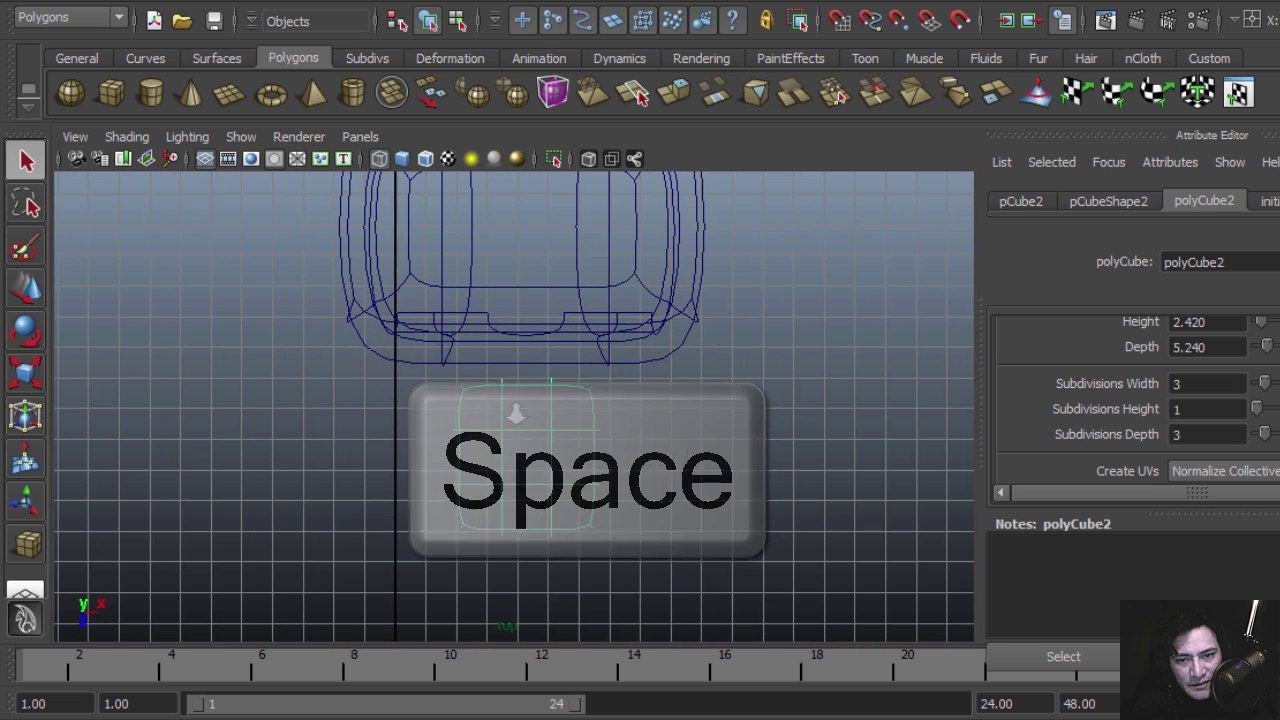
{"action": "right_click_drag", "start_coordinate": [515, 413], "coordinate": [633, 485], "text": "alt"}
{"action": "right_click_drag", "start_coordinate": [567, 457], "coordinate": [480, 414]}
{"action": "left_click_drag", "start_coordinate": [401, 352], "coordinate": [684, 472]}
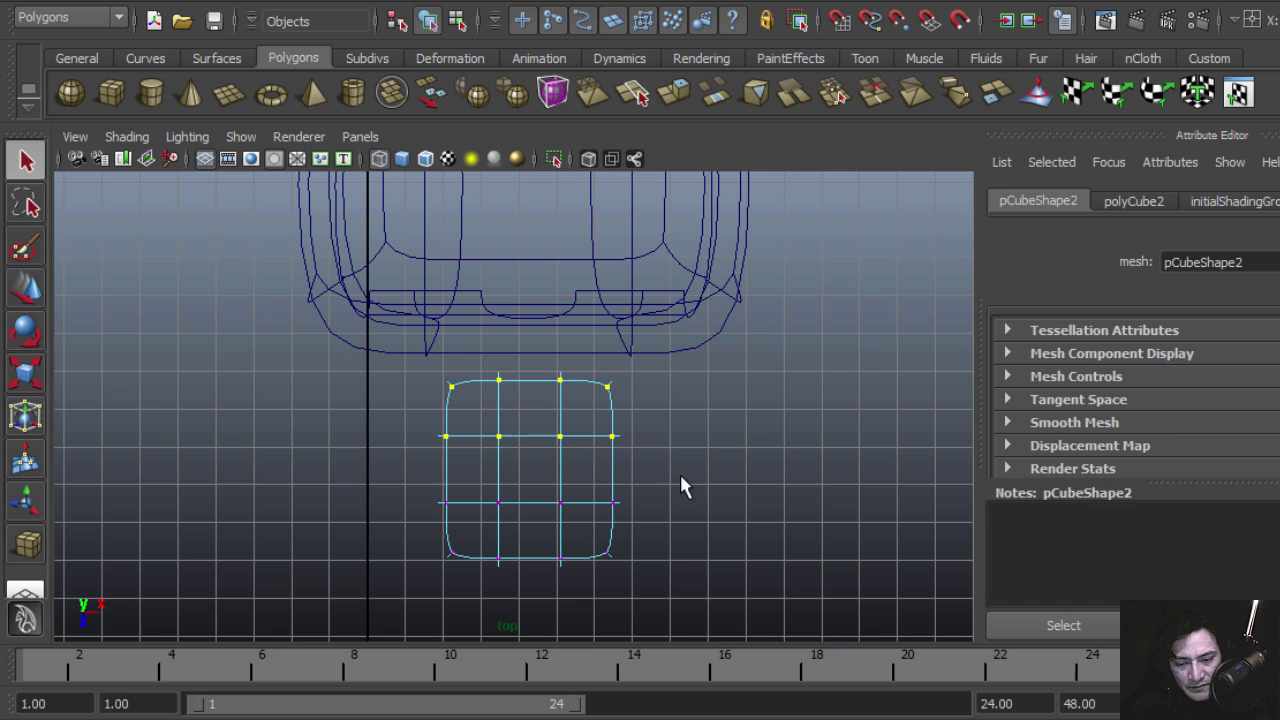
{"action": "key", "text": "r"}
{"action": "left_click_drag", "start_coordinate": [427, 403], "coordinate": [348, 394]}
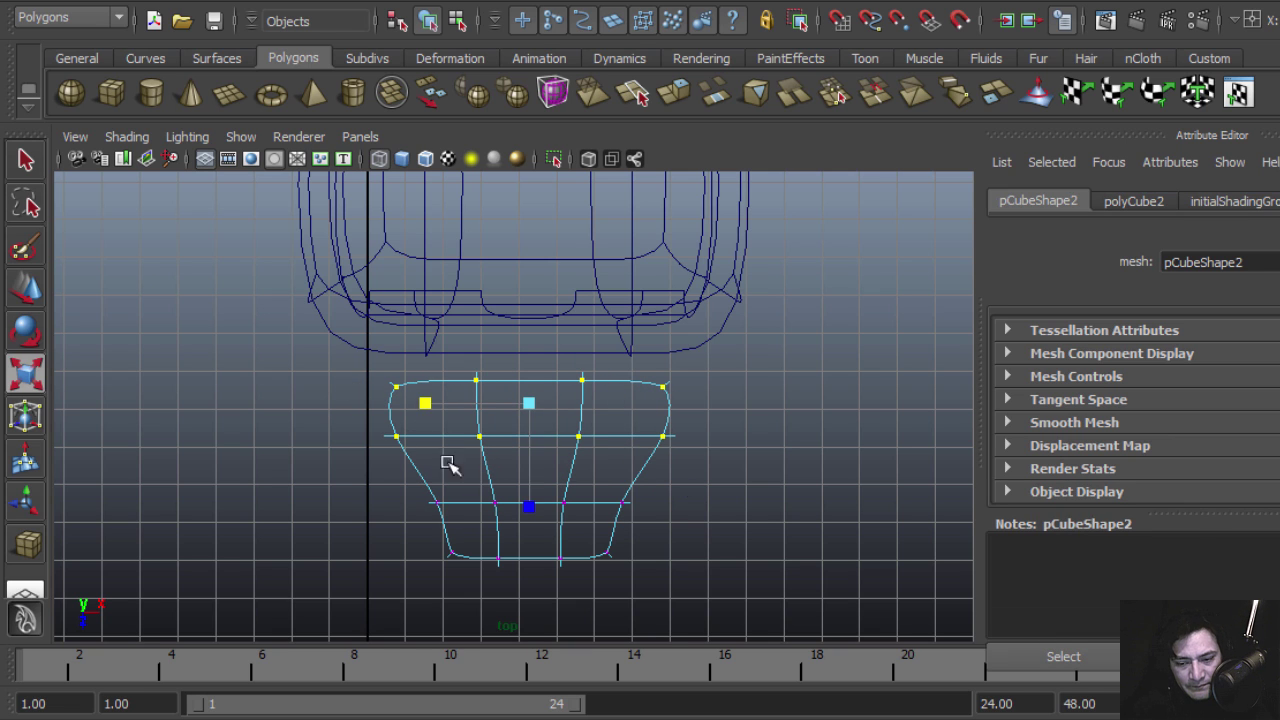
Step: Move the snout's two rear vertex rows into the head and pull the two front rows back toward it
{"action": "key", "text": "w"}
{"action": "left_click_drag", "start_coordinate": [533, 483], "coordinate": [533, 440]}
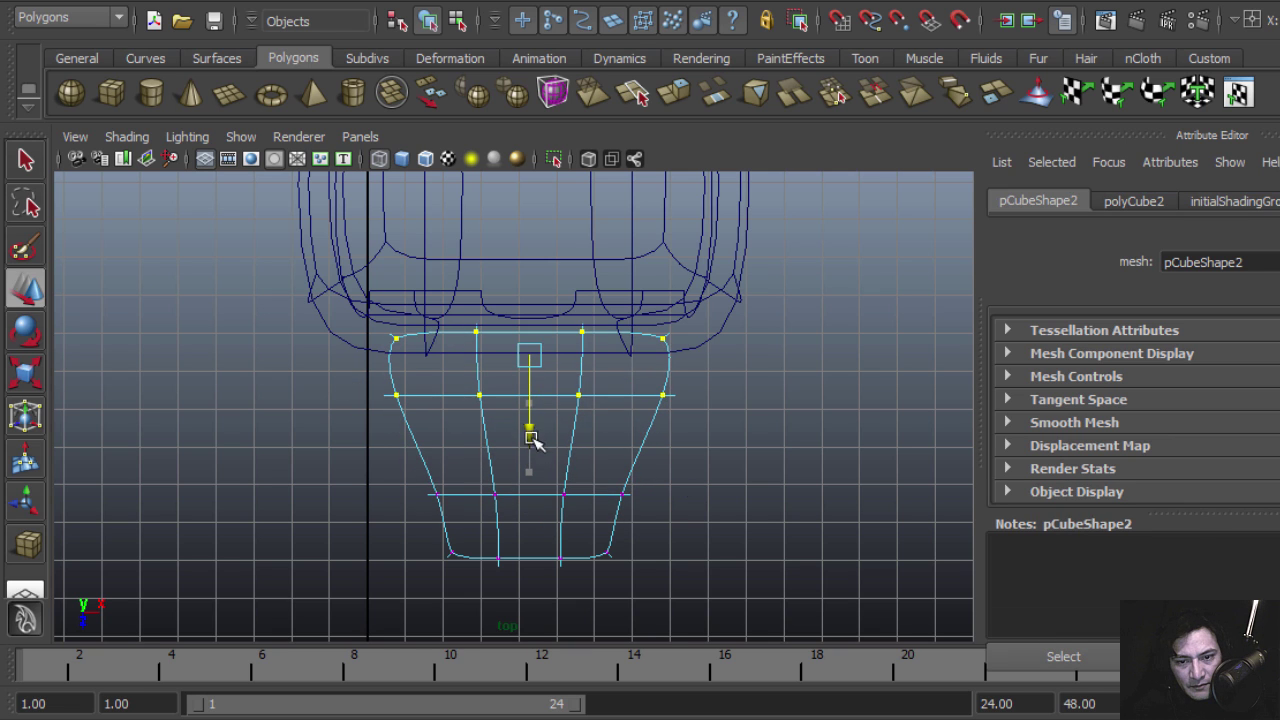
{"action": "left_click_drag", "start_coordinate": [535, 607], "coordinate": [531, 557]}
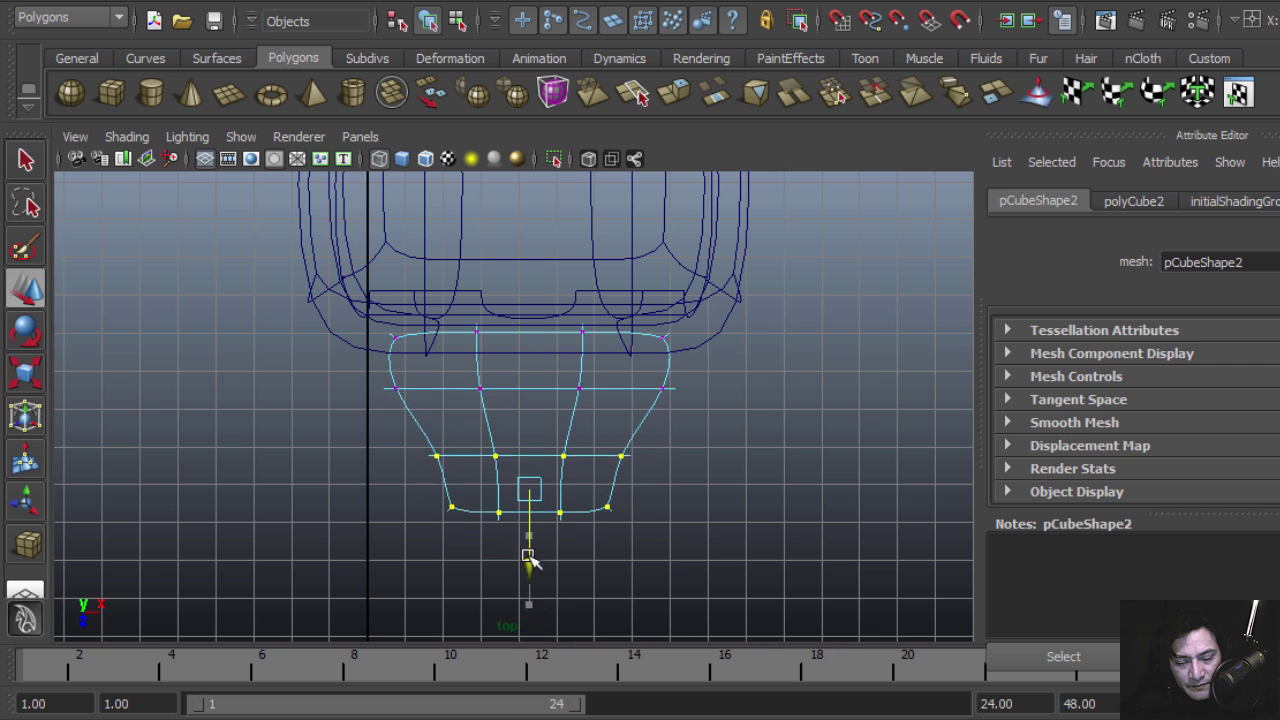
Step: Narrow the frontmost row of snout vertices sideways to taper the tip, then clear the selection
{"action": "left_click", "coordinate": [626, 560]}
{"action": "left_click_drag", "start_coordinate": [429, 477], "coordinate": [600, 563]}
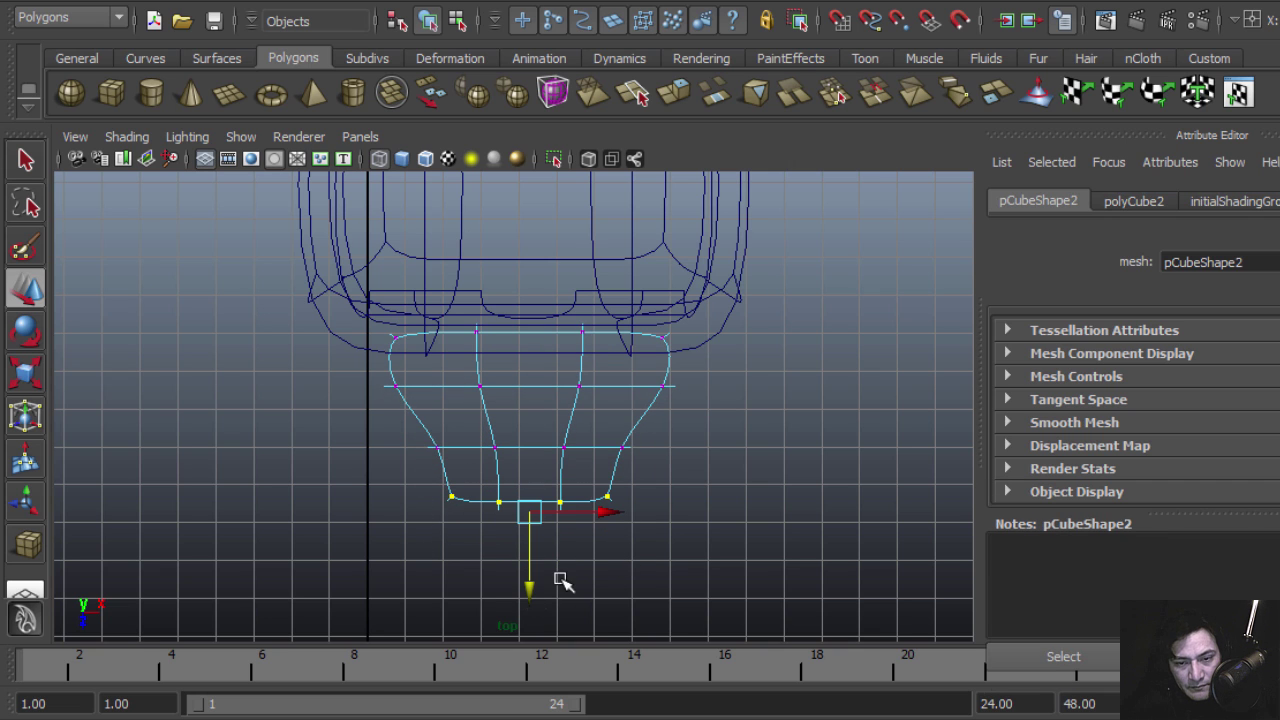
{"action": "key", "text": "r"}
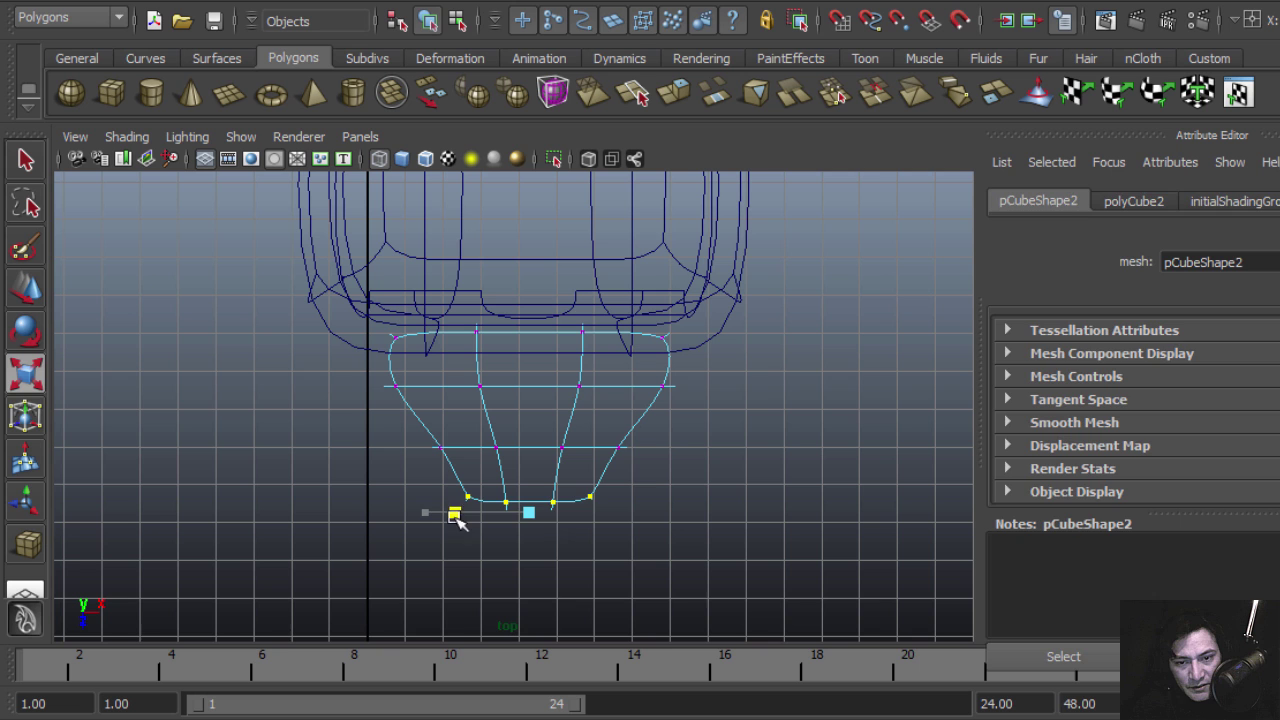
{"action": "left_click", "coordinate": [648, 447]}
Step: In the side view, move the snout's upper rear vertices up into the head and its lower rear vertices farther back
{"action": "key", "text": "space"}
{"action": "key", "text": "space"}
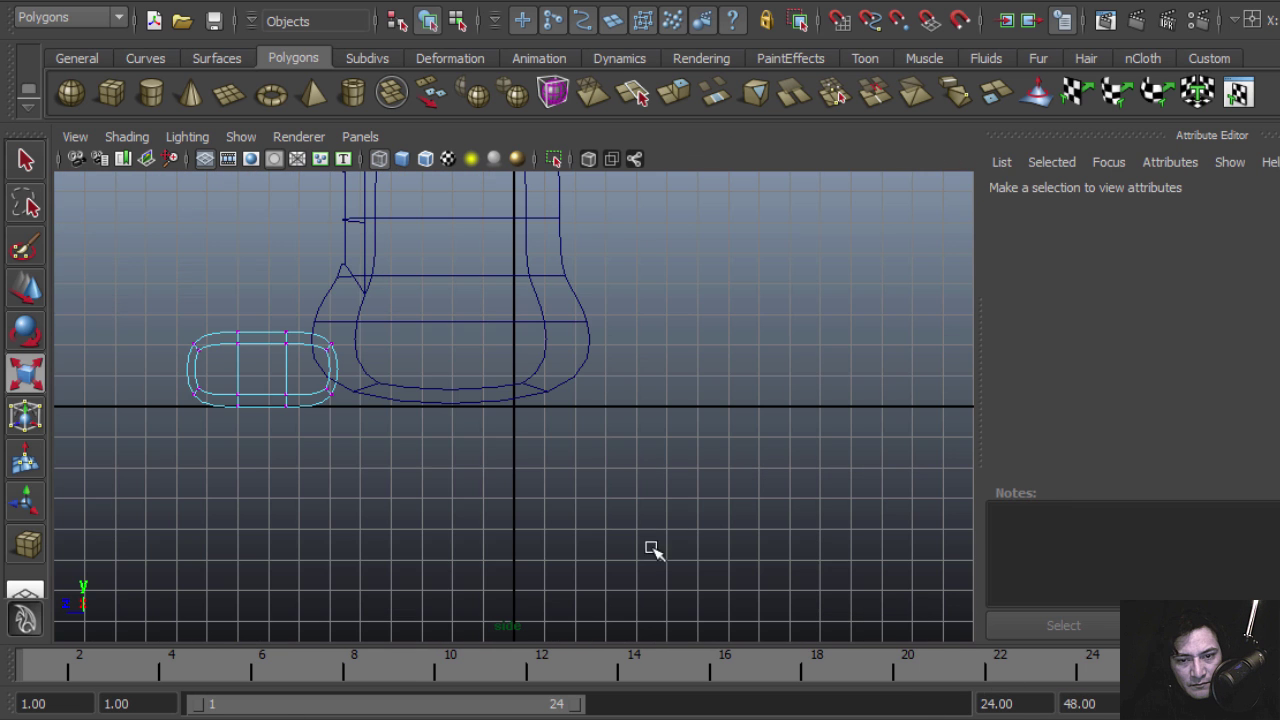
{"action": "scroll", "coordinate": [394, 397], "scroll_direction": "up", "scroll_amount": 3}
{"action": "middle_click_drag", "start_coordinate": [481, 418], "coordinate": [686, 475], "text": "alt"}
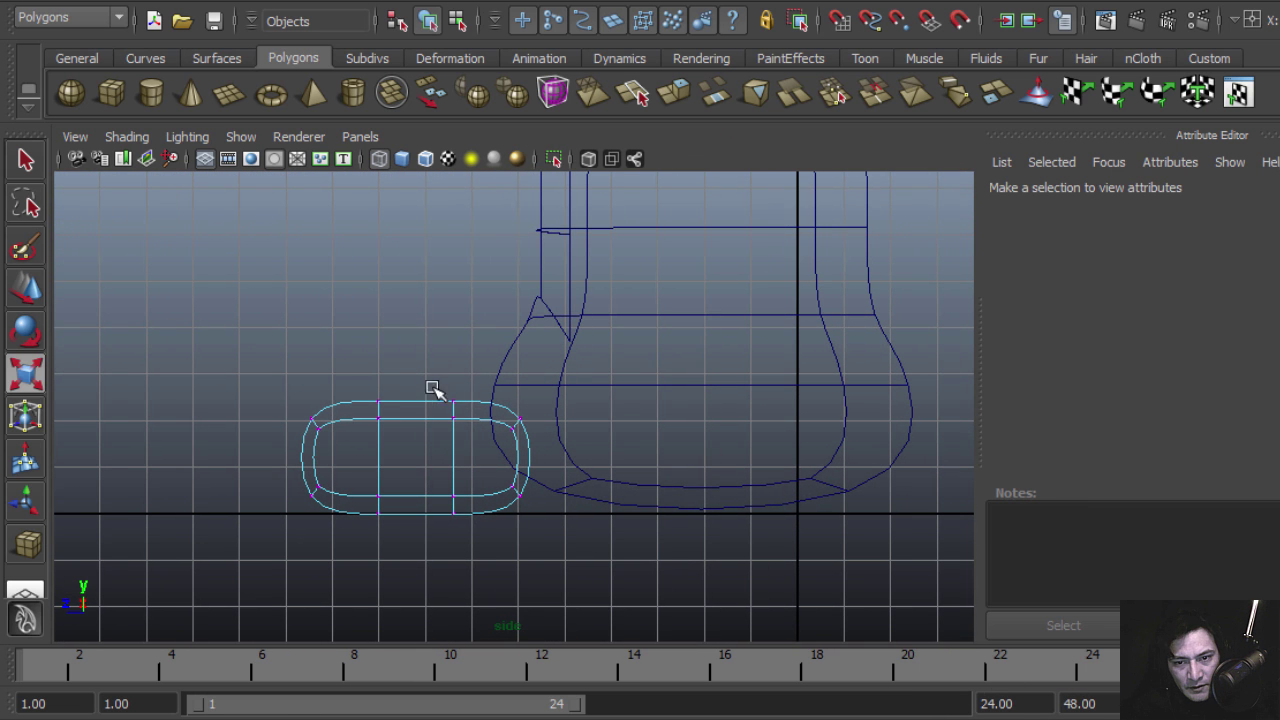
{"action": "left_click_drag", "start_coordinate": [566, 430], "coordinate": [570, 436]}
{"action": "left_click", "coordinate": [553, 450]}
{"action": "left_click_drag", "start_coordinate": [495, 390], "coordinate": [574, 462]}
{"action": "key", "text": "w"}
{"action": "left_click_drag", "start_coordinate": [530, 402], "coordinate": [608, 347]}
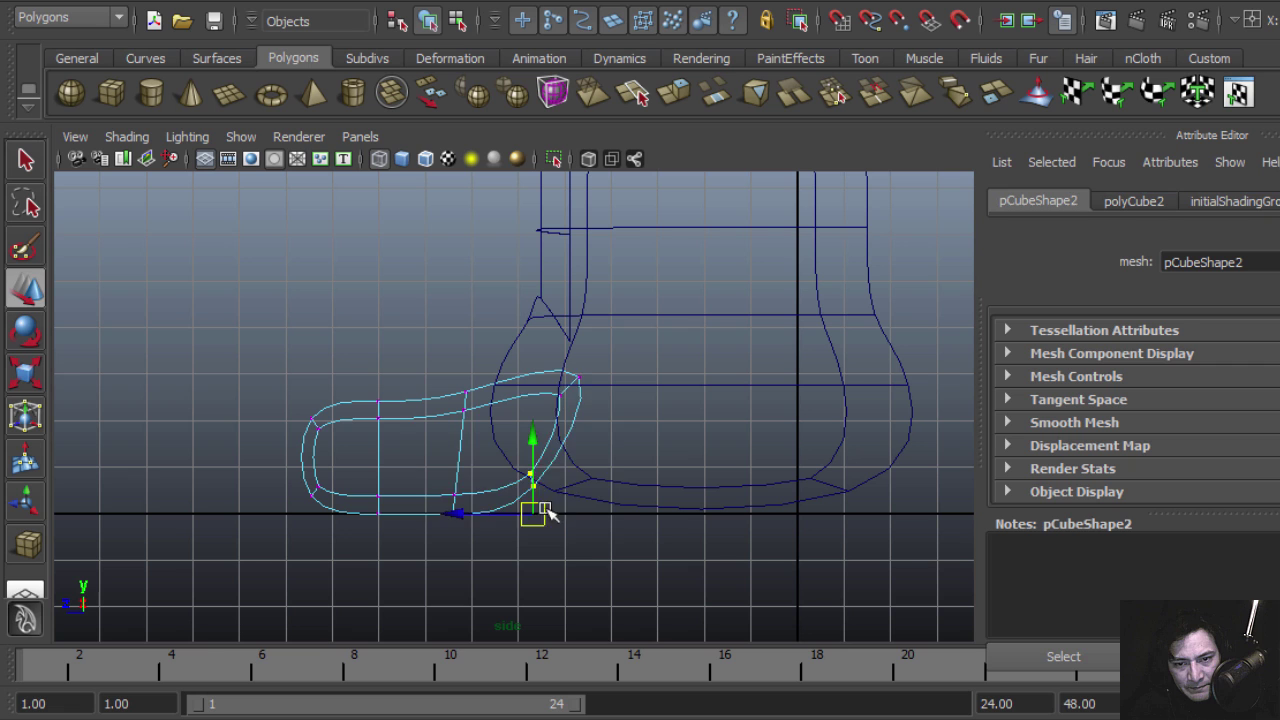
{"action": "left_click_drag", "start_coordinate": [549, 512], "coordinate": [662, 535]}
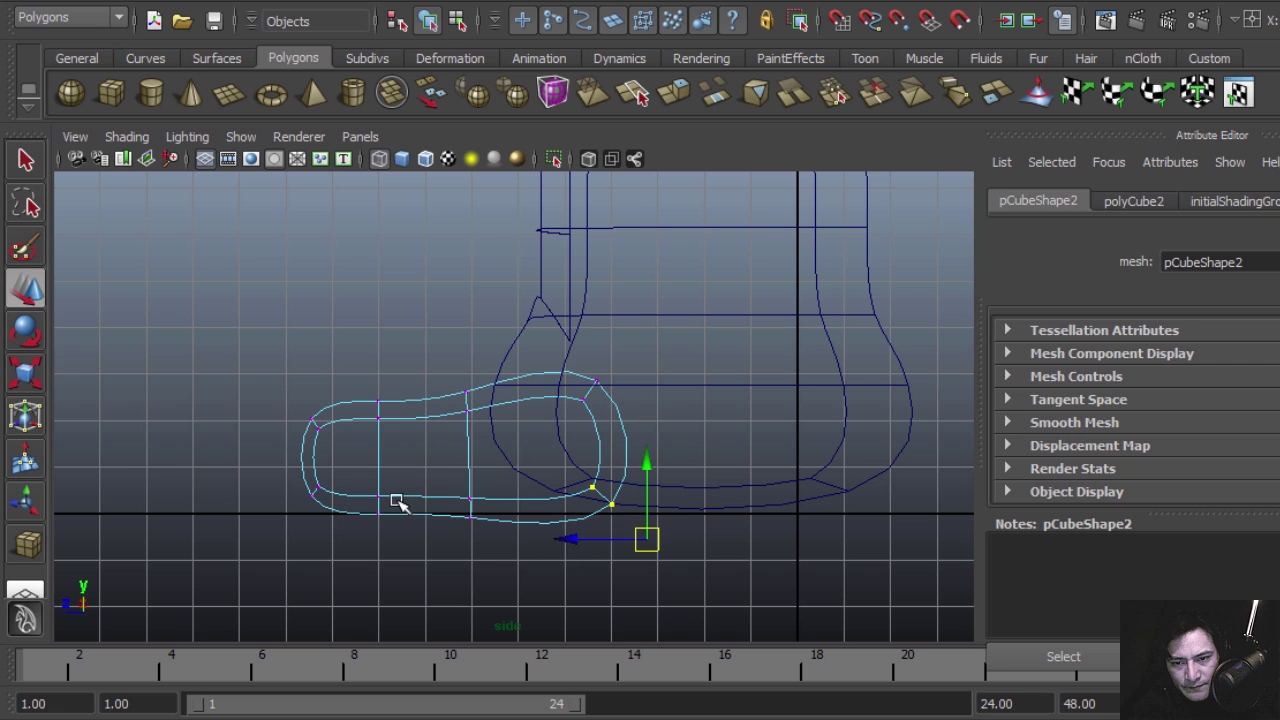
Step: Shift the snout's lower rear-middle vertices slightly up and back, and raise its upper front-middle vertices
{"action": "left_click", "coordinate": [514, 569]}
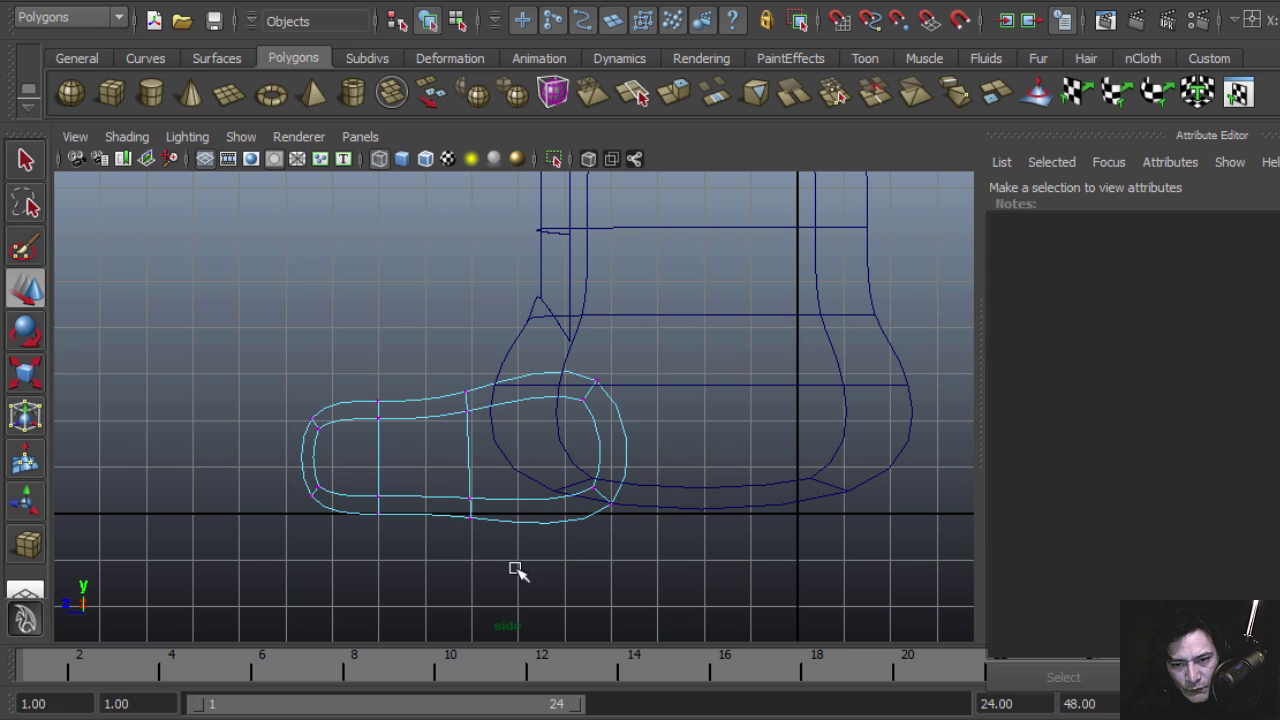
{"action": "left_click", "coordinate": [449, 514]}
{"action": "left_click_drag", "start_coordinate": [450, 513], "coordinate": [460, 500]}
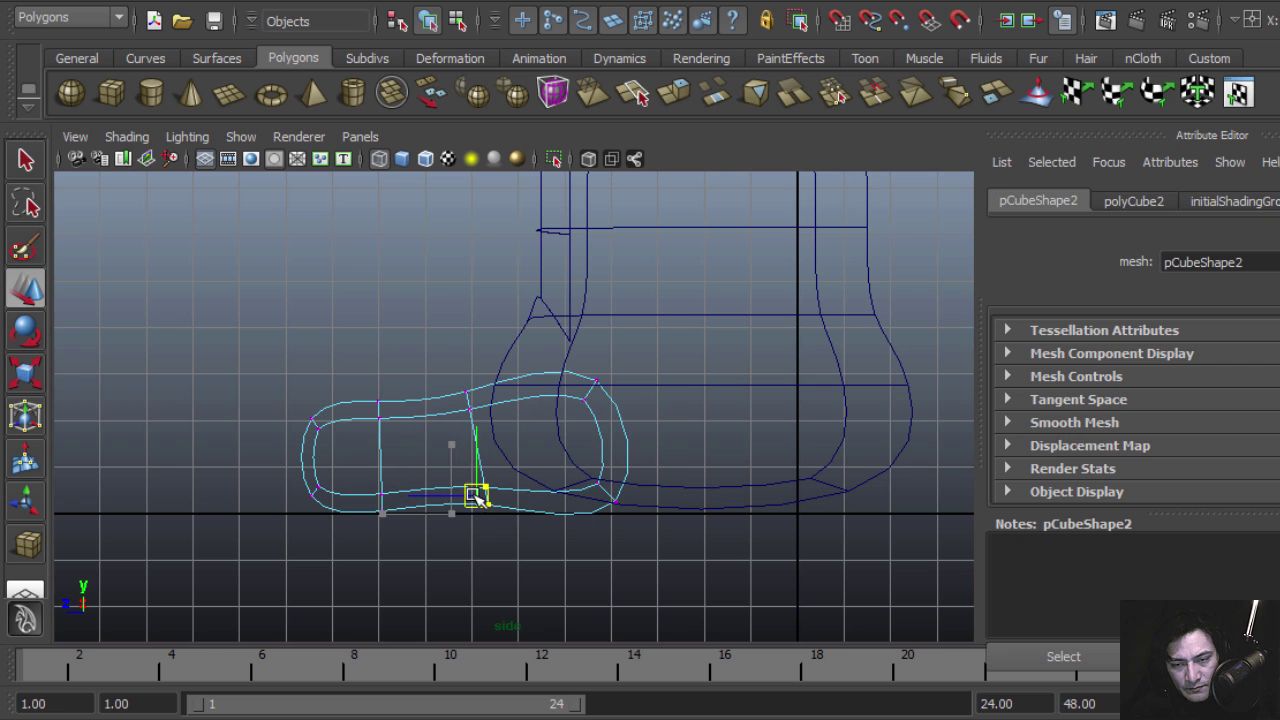
{"action": "left_click", "coordinate": [381, 413]}
{"action": "left_click_drag", "start_coordinate": [390, 408], "coordinate": [408, 383]}
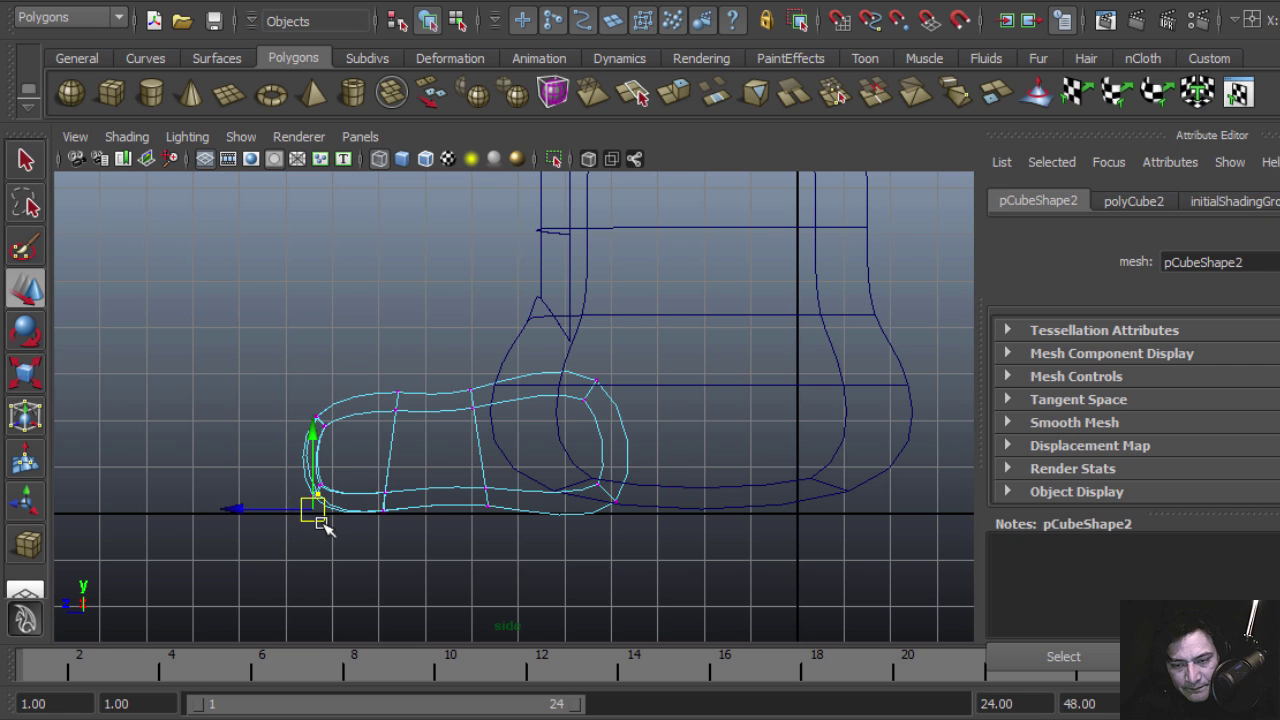
Step: Lift the snout tip's lower and upper vertices, and raise the upper rear-middle vertices so the top slopes up into the head
{"action": "left_click_drag", "start_coordinate": [305, 512], "coordinate": [336, 493]}
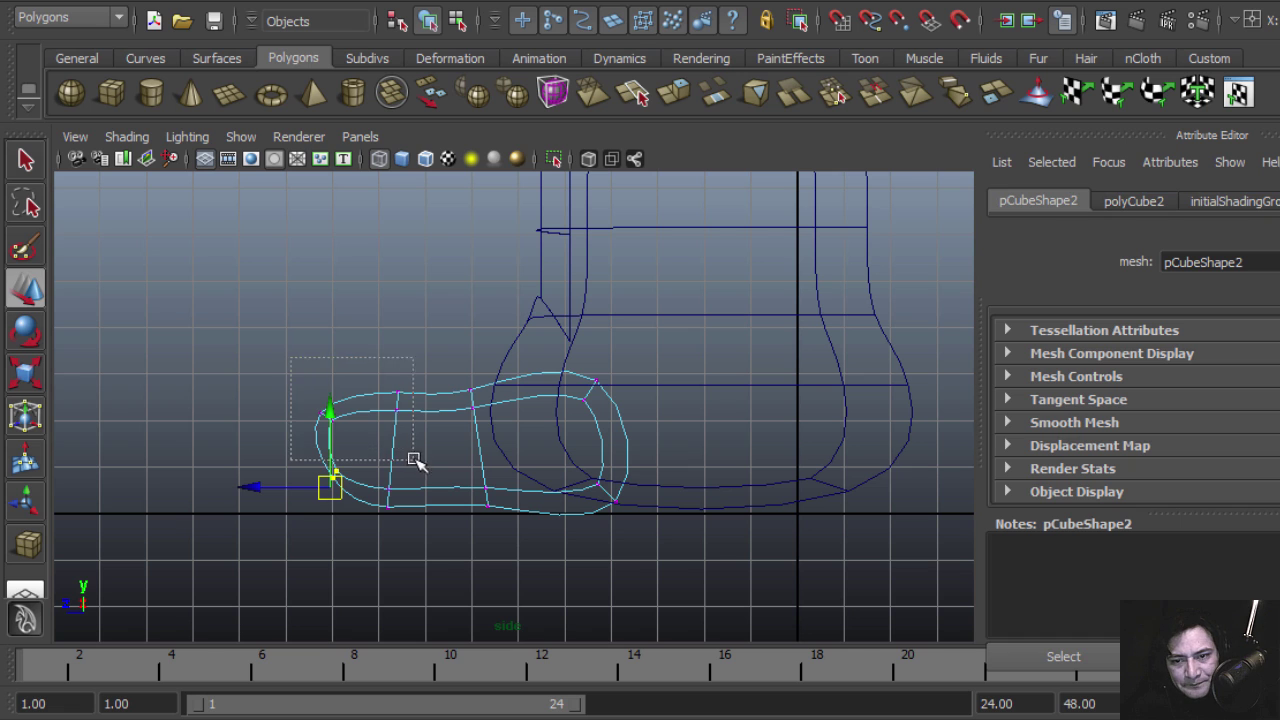
{"action": "mouse_move", "coordinate": [358, 378]}
{"action": "left_mouse_down"}
{"action": "mouse_move", "coordinate": [348, 368]}
{"action": "mouse_move", "coordinate": [356, 378]}
{"action": "left_mouse_up"}
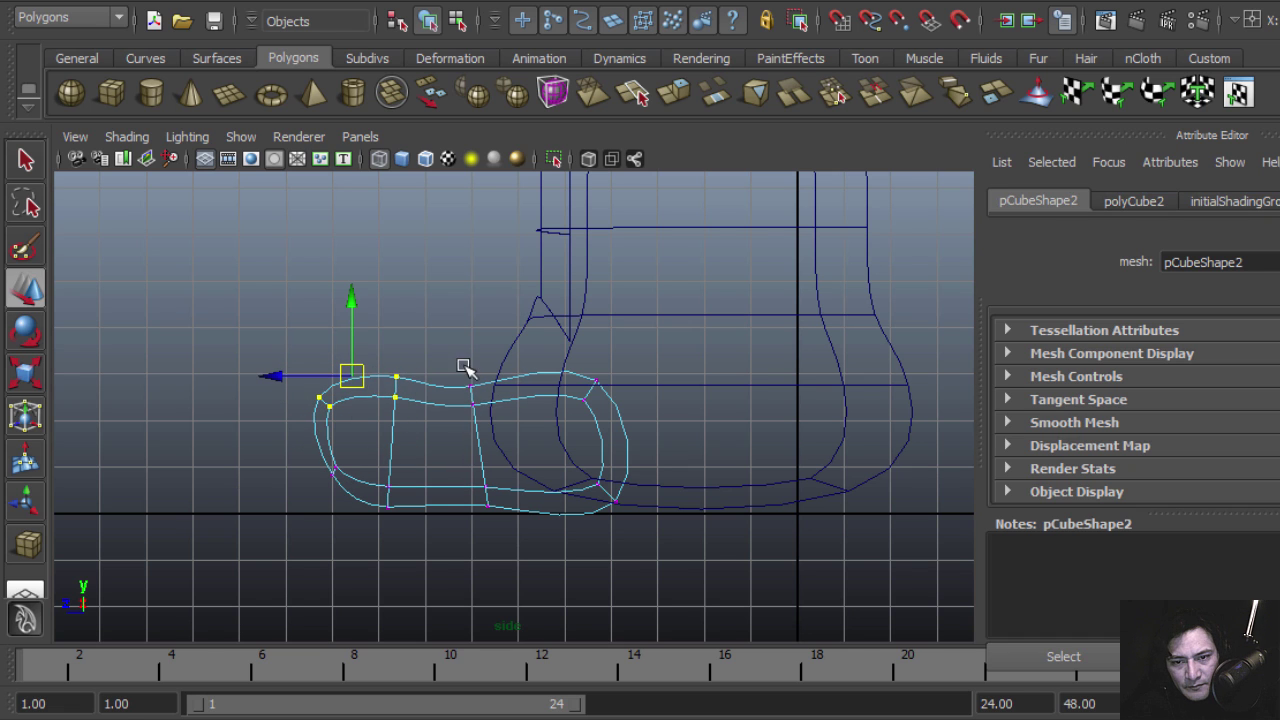
{"action": "left_click_drag", "start_coordinate": [457, 398], "coordinate": [554, 320]}
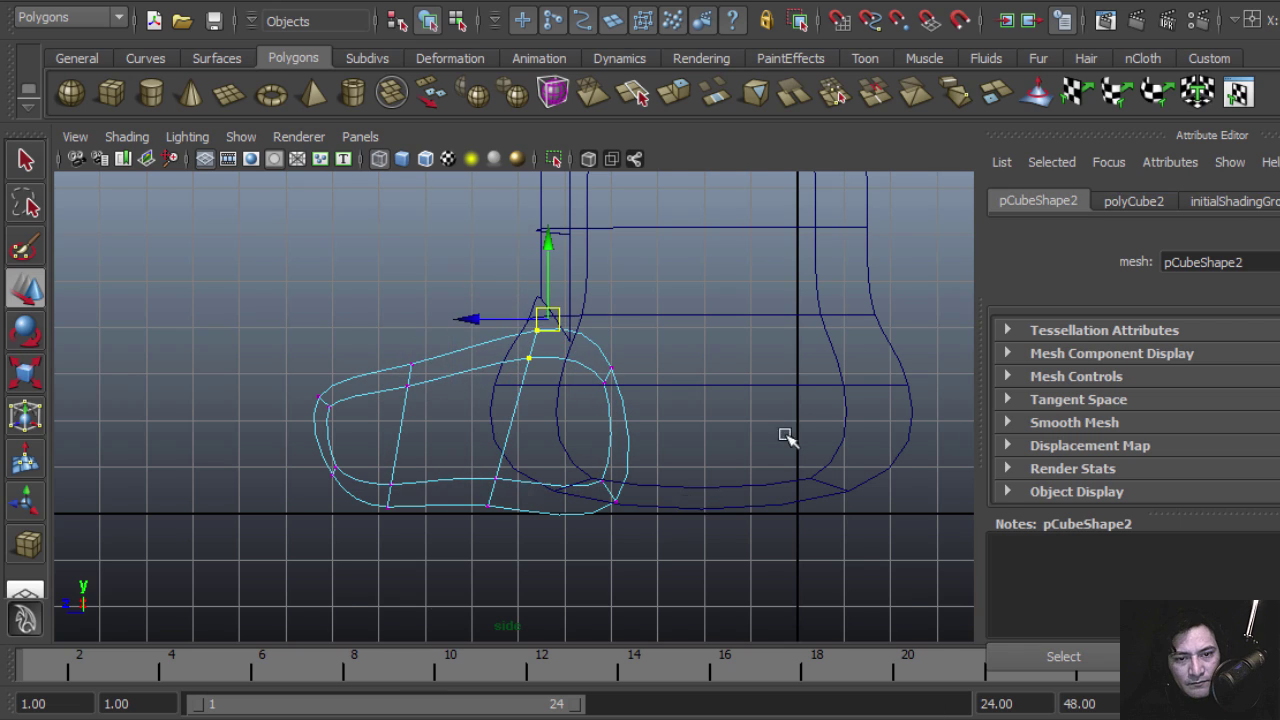
Step: Return to the perspective view in object mode and move the whole snout slightly upward
{"action": "key", "text": "space"}
{"action": "key", "text": "space"}
{"action": "left_click_drag", "start_coordinate": [492, 528], "coordinate": [500, 451], "text": "alt"}
{"action": "right_click_drag", "start_coordinate": [500, 451], "coordinate": [560, 443]}
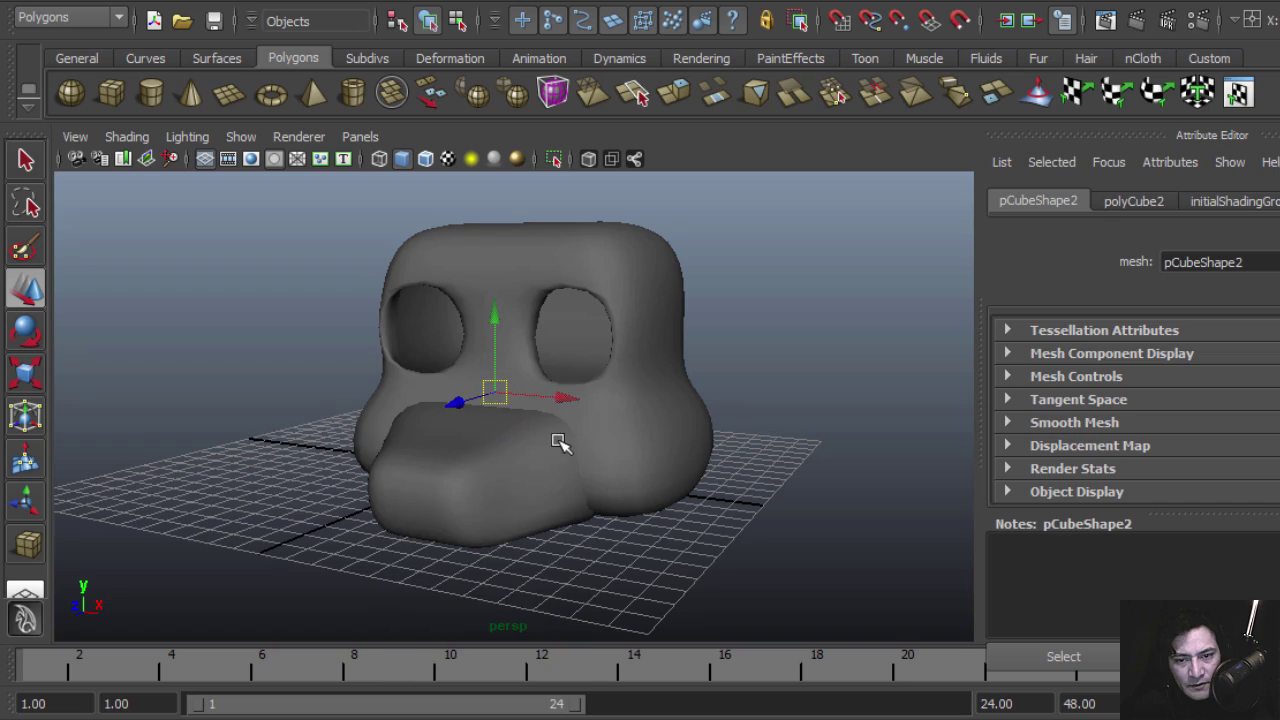
{"action": "left_click", "coordinate": [560, 443]}
{"action": "left_click_drag", "start_coordinate": [586, 514], "coordinate": [473, 489], "text": "alt"}
{"action": "left_click_drag", "start_coordinate": [337, 357], "coordinate": [348, 347]}
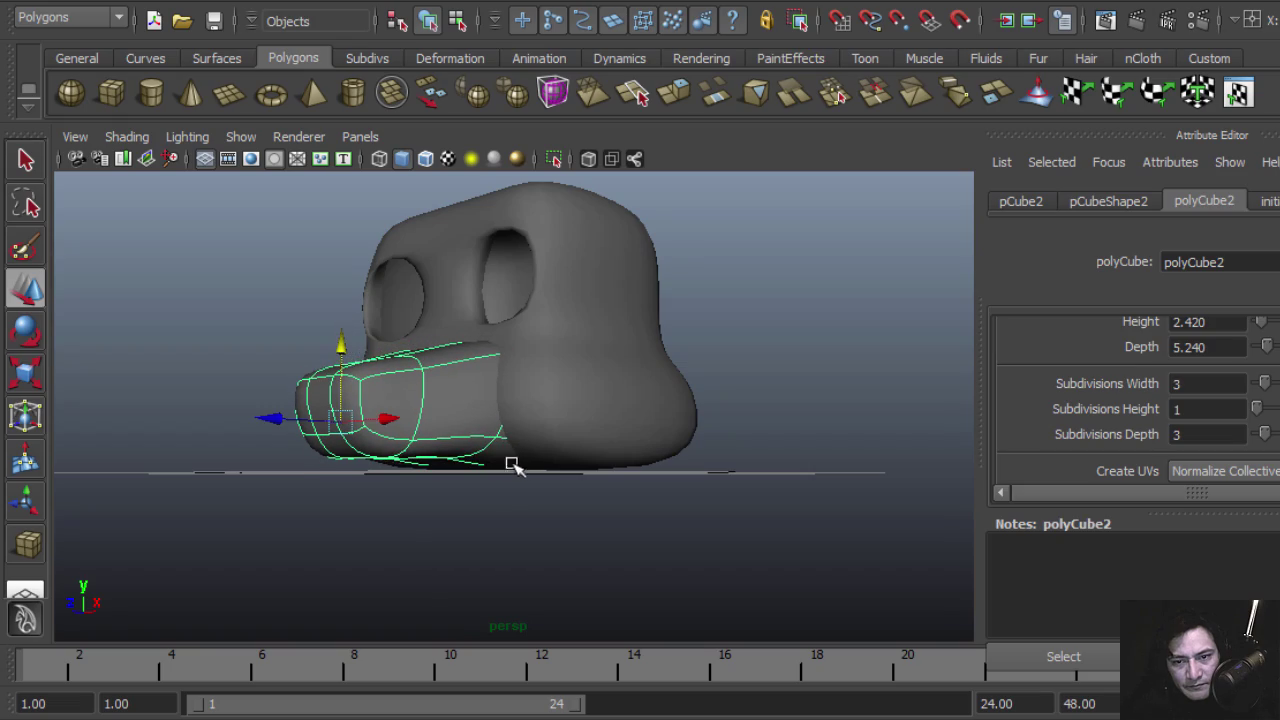
{"action": "left_click_drag", "start_coordinate": [512, 466], "coordinate": [537, 529], "text": "alt"}
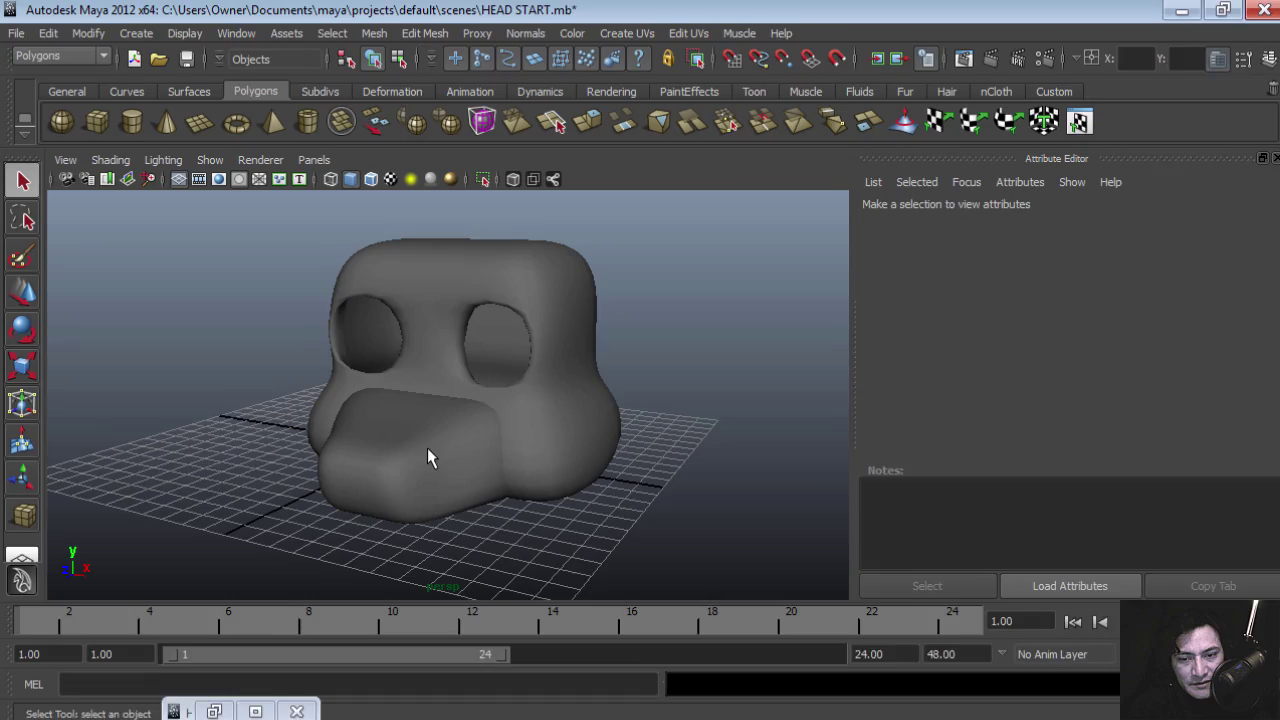
Step: Duplicate the snout and, in the side view, move the copy below the original as a lower jaw
{"action": "left_click", "coordinate": [428, 449]}
{"action": "left_click_drag", "start_coordinate": [592, 530], "coordinate": [489, 511], "text": "alt"}
{"action": "key", "text": "space"}
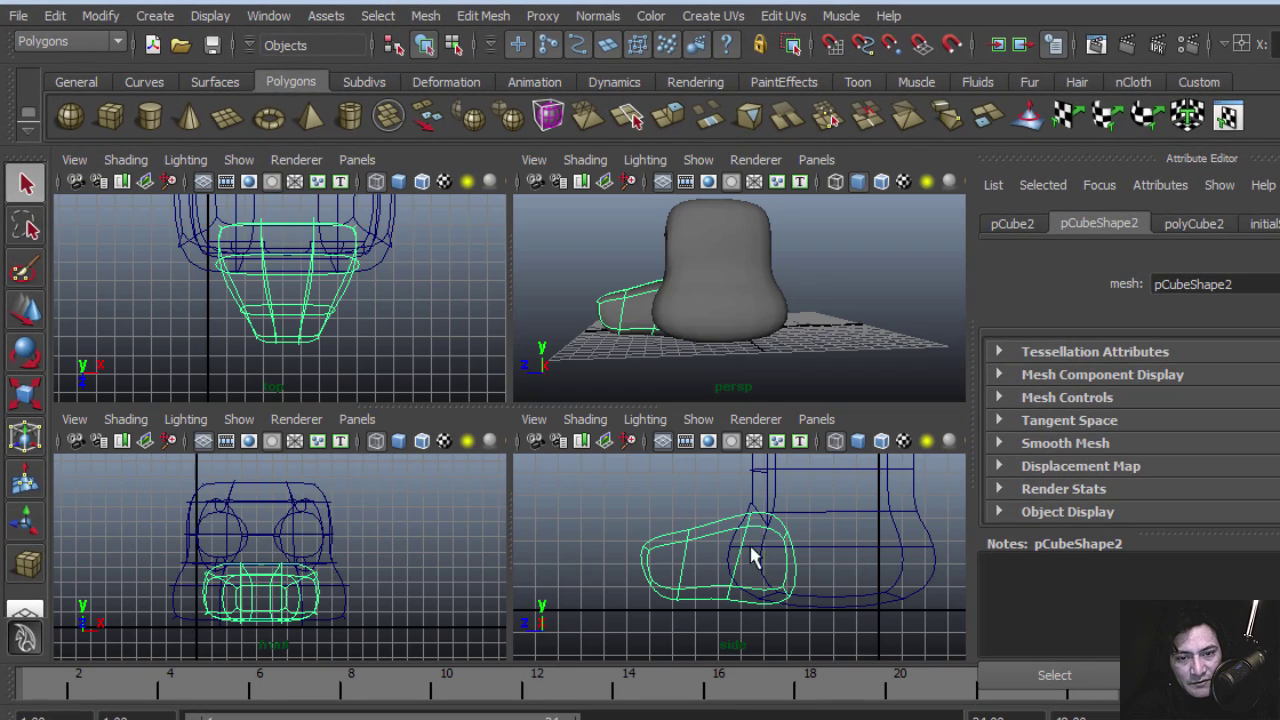
{"action": "key", "text": "space"}
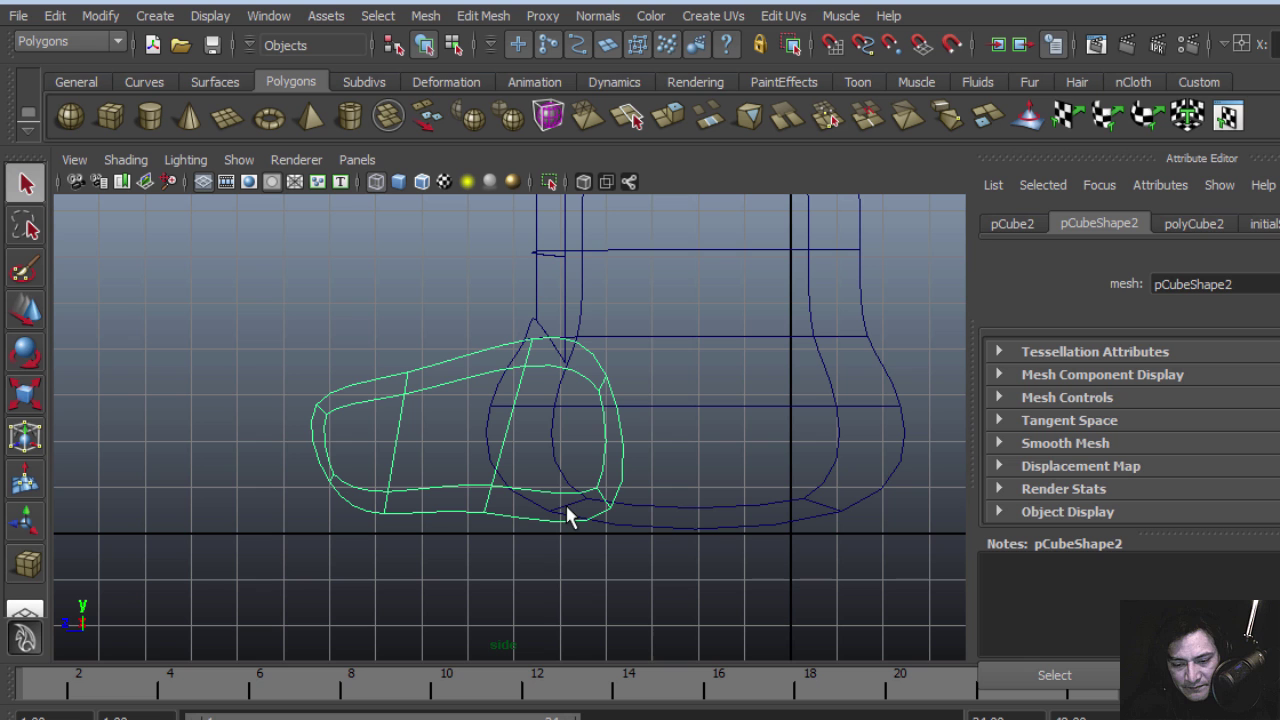
{"action": "key", "text": "ctrl+d"}
{"action": "right_click_drag", "start_coordinate": [690, 515], "coordinate": [740, 491], "text": "alt"}
{"action": "middle_click_drag", "start_coordinate": [740, 491], "coordinate": [703, 486], "text": "alt"}
{"action": "key", "text": "w"}
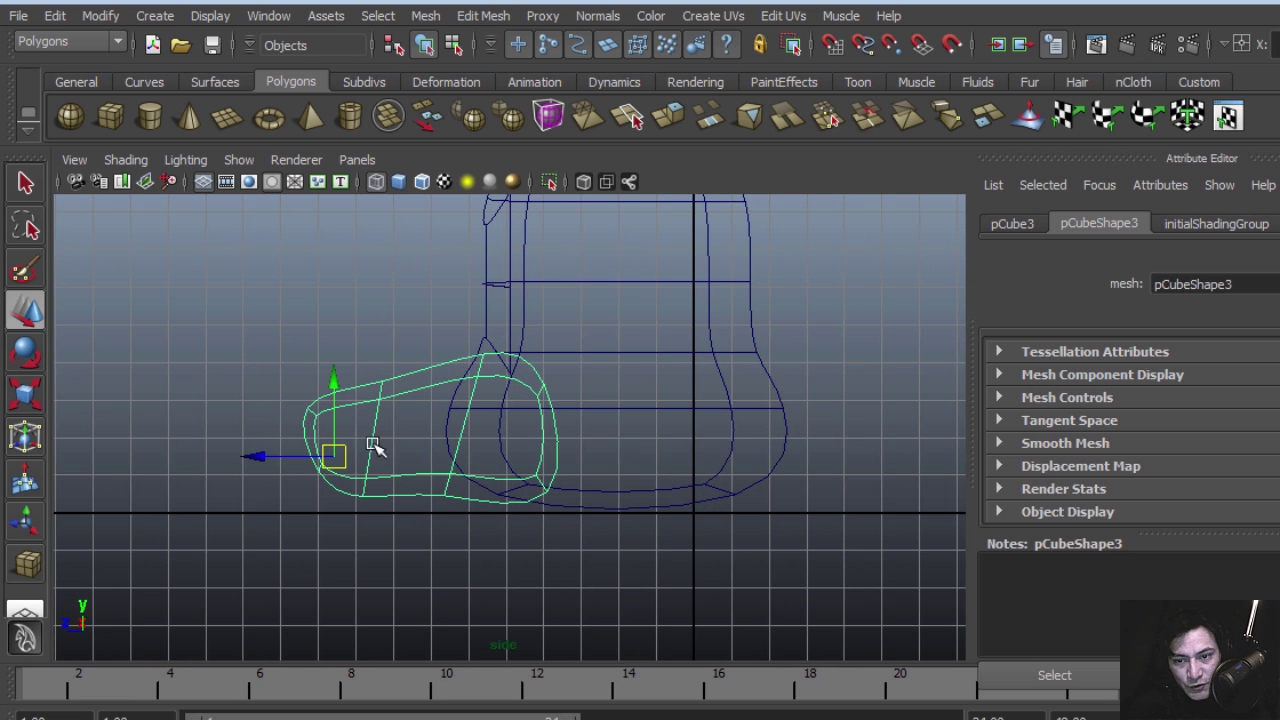
{"action": "left_click_drag", "start_coordinate": [338, 449], "coordinate": [392, 579]}
Step: Scale the lower jaw copy lengthwise so it extends beneath and past the back of the head
{"action": "right_click_drag", "start_coordinate": [529, 534], "coordinate": [661, 561], "text": "alt"}
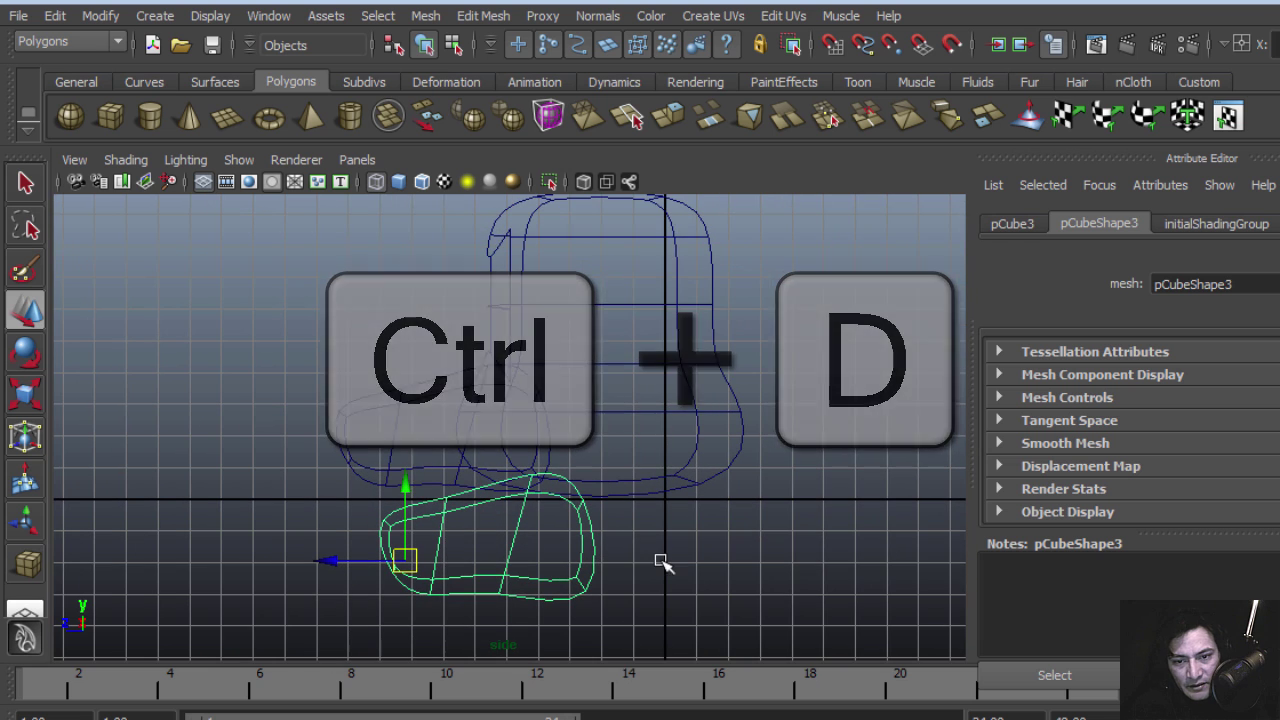
{"action": "key", "text": "r"}
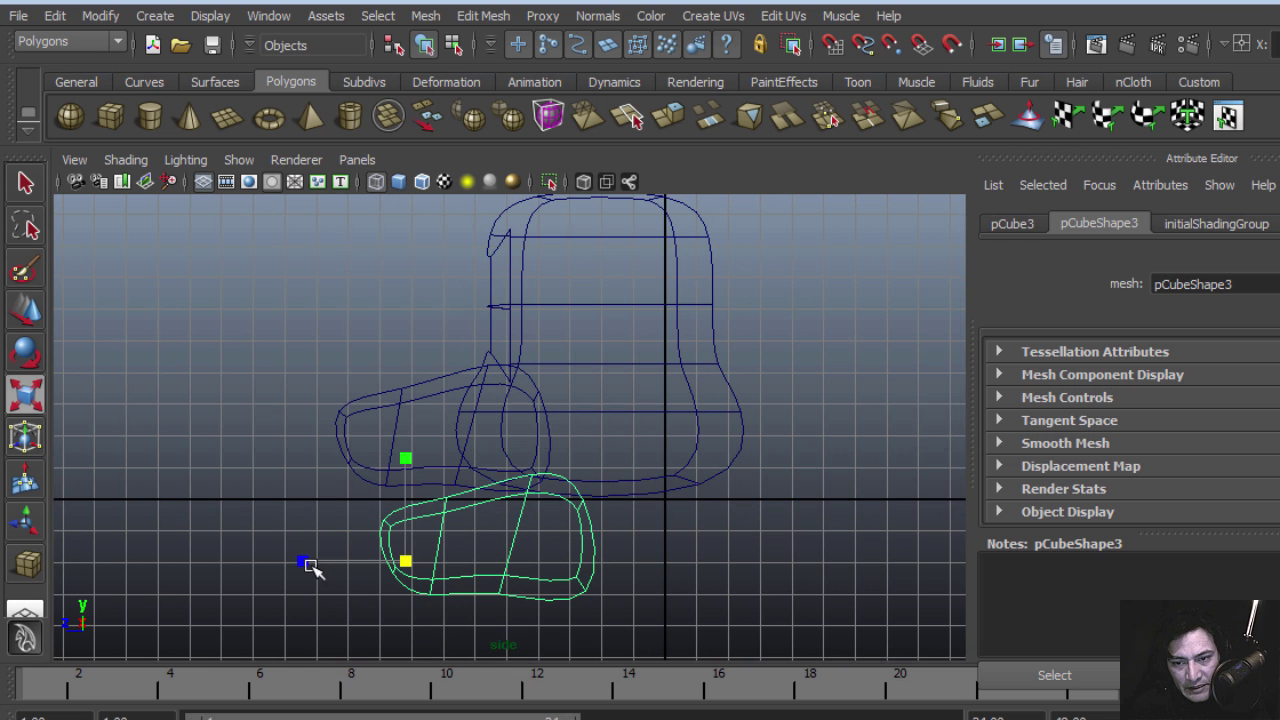
{"action": "left_click_drag", "start_coordinate": [308, 565], "coordinate": [193, 527]}
{"action": "middle_click_drag", "start_coordinate": [658, 556], "coordinate": [590, 534], "text": "alt"}
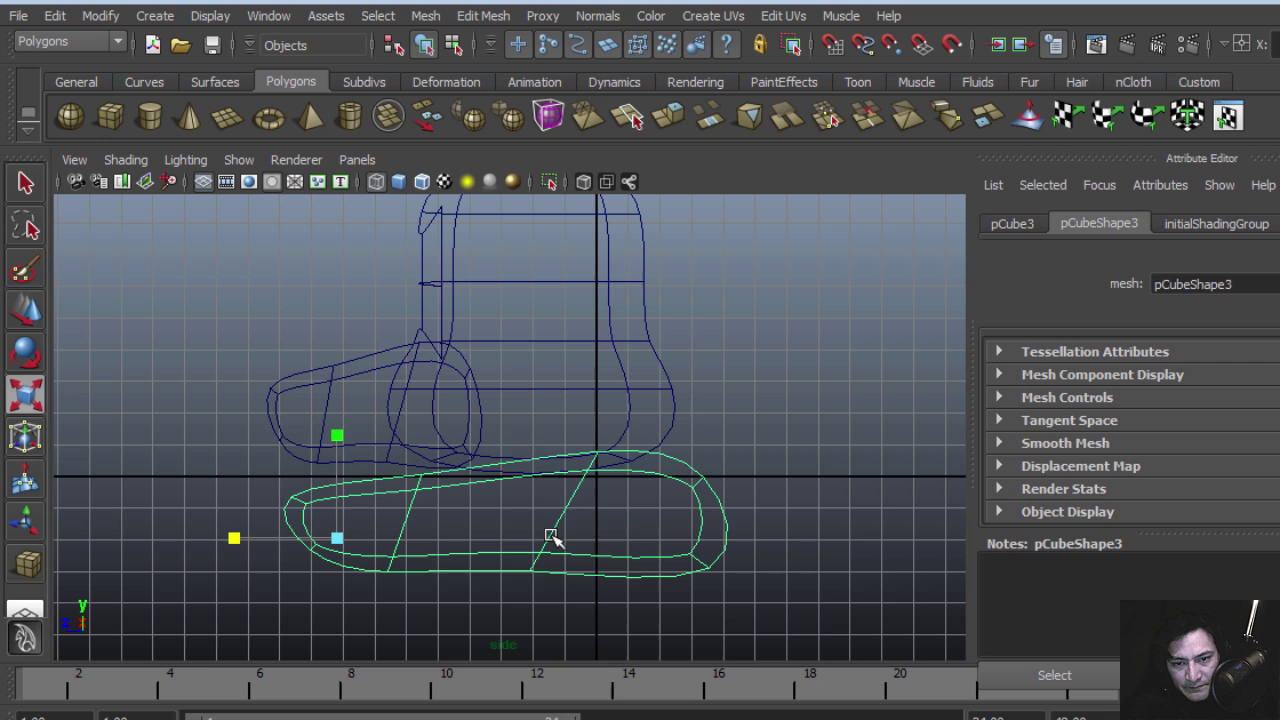
Step: Lower the jaw's upper front-middle and rear-middle vertices to thin its front part
{"action": "right_click_drag", "start_coordinate": [545, 435], "coordinate": [437, 449]}
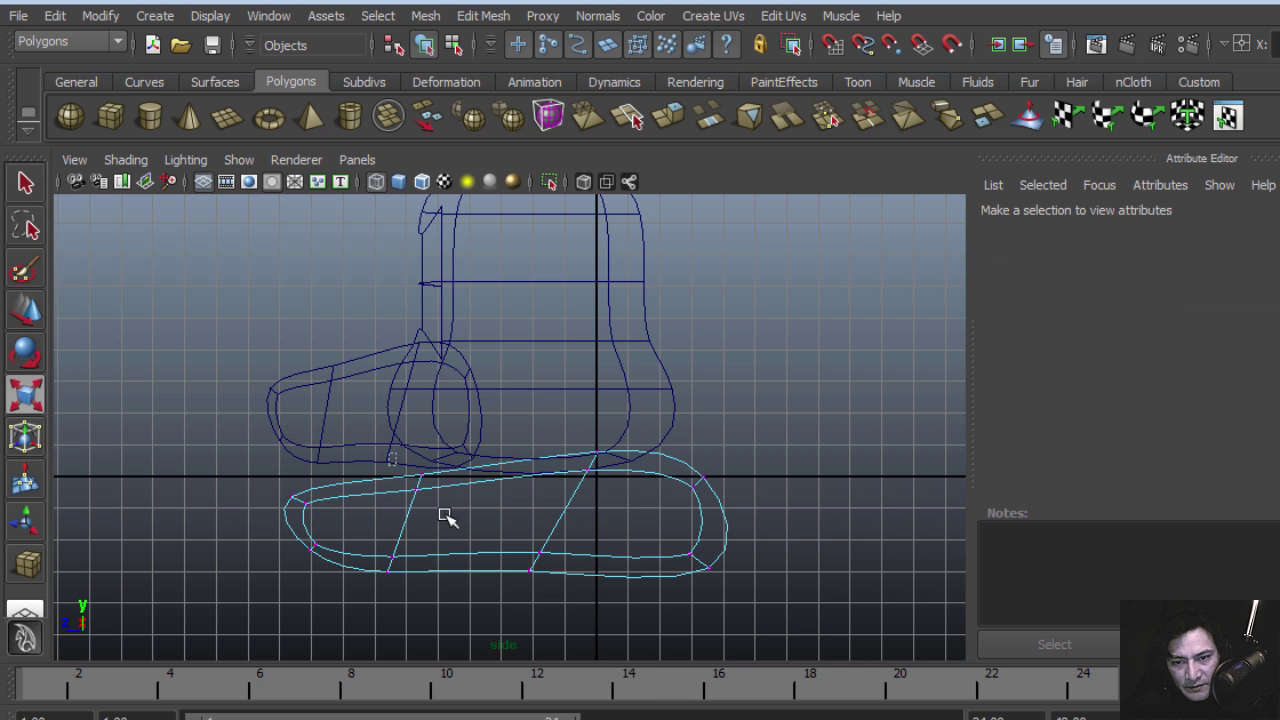
{"action": "left_click", "coordinate": [416, 480]}
{"action": "key", "text": "w"}
{"action": "left_click_drag", "start_coordinate": [426, 482], "coordinate": [413, 533]}
{"action": "left_click", "coordinate": [597, 464]}
{"action": "left_click_drag", "start_coordinate": [599, 466], "coordinate": [586, 503]}
Step: Raise the jaw's upper rear vertices toward the lower back of the head and clear the selection
{"action": "left_click_drag", "start_coordinate": [677, 464], "coordinate": [735, 530]}
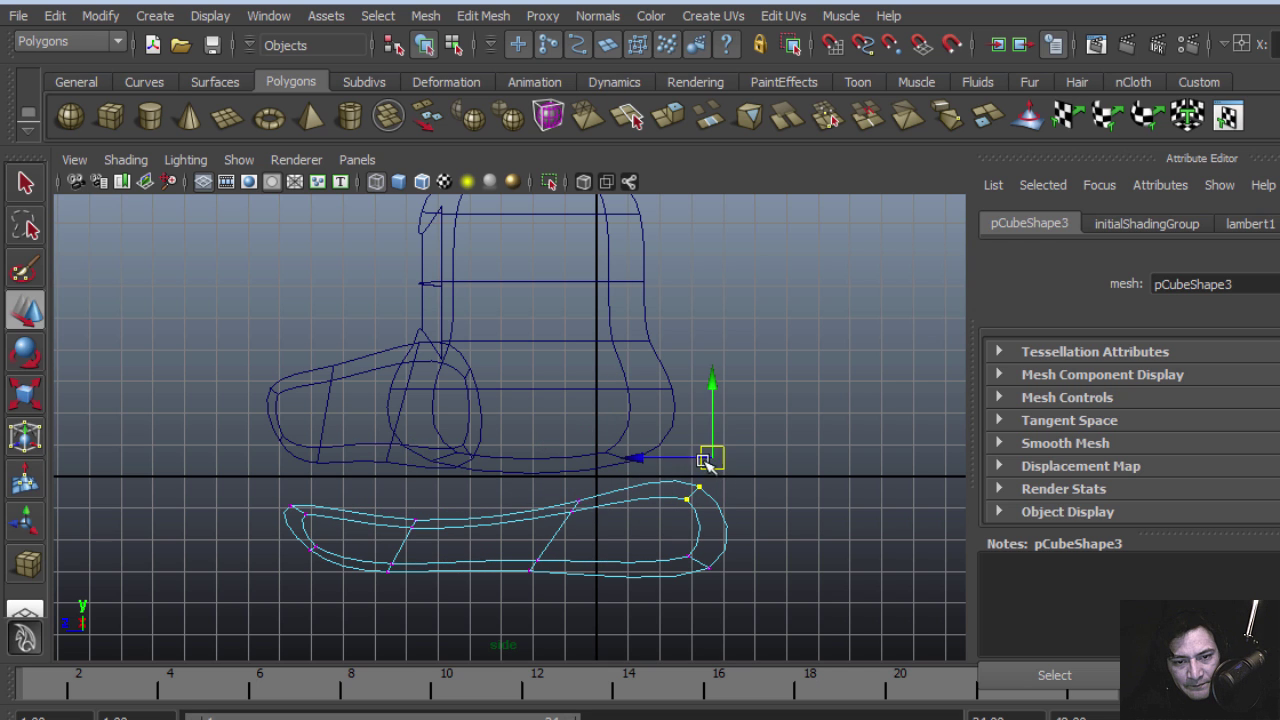
{"action": "left_click_drag", "start_coordinate": [704, 461], "coordinate": [672, 384]}
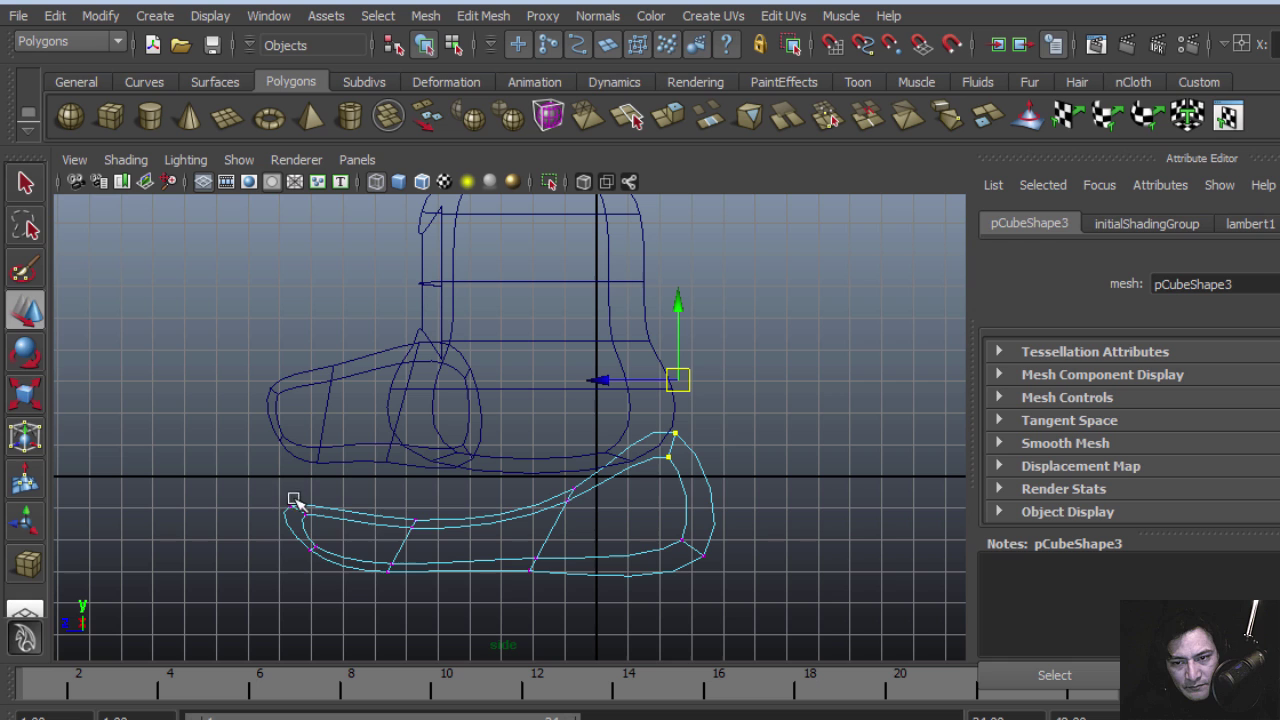
{"action": "left_click_drag", "start_coordinate": [428, 597], "coordinate": [430, 598]}
{"action": "left_click", "coordinate": [623, 571]}
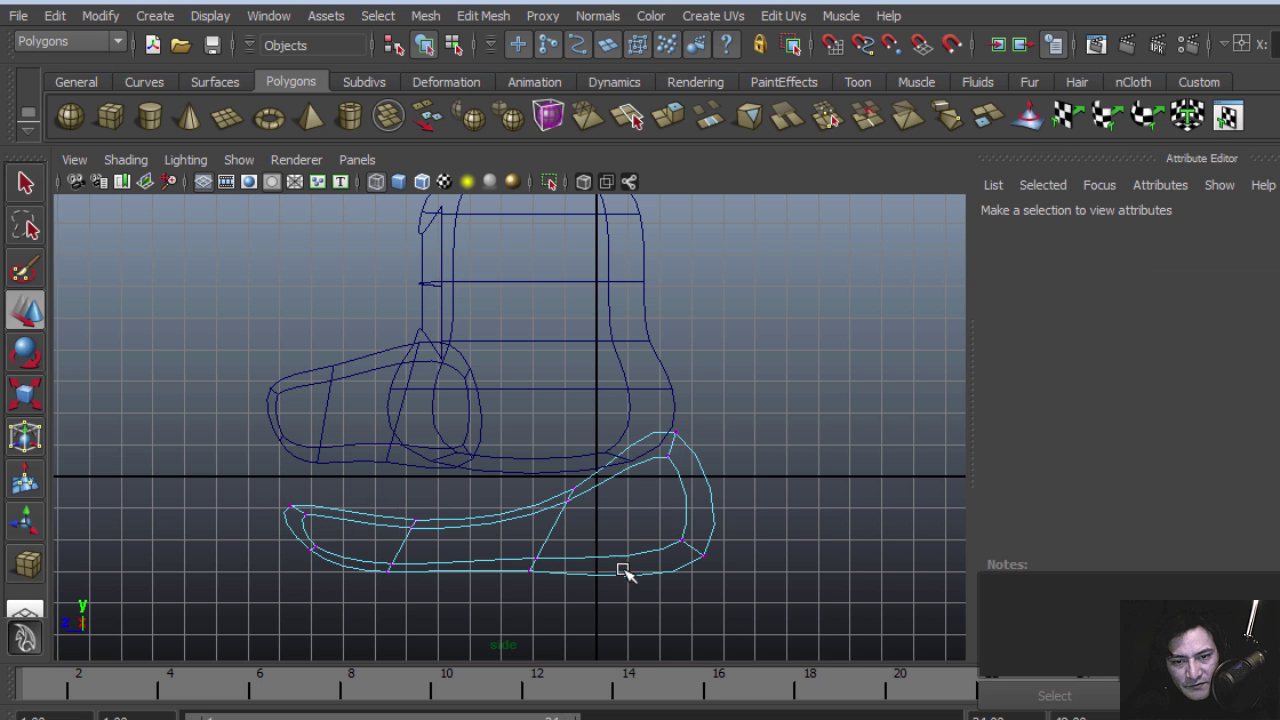
Step: Move the lower jaw's pivot to its upper rear corner as a hinge and test the jaw's rotation about it
{"action": "right_click_drag", "start_coordinate": [695, 433], "coordinate": [795, 407]}
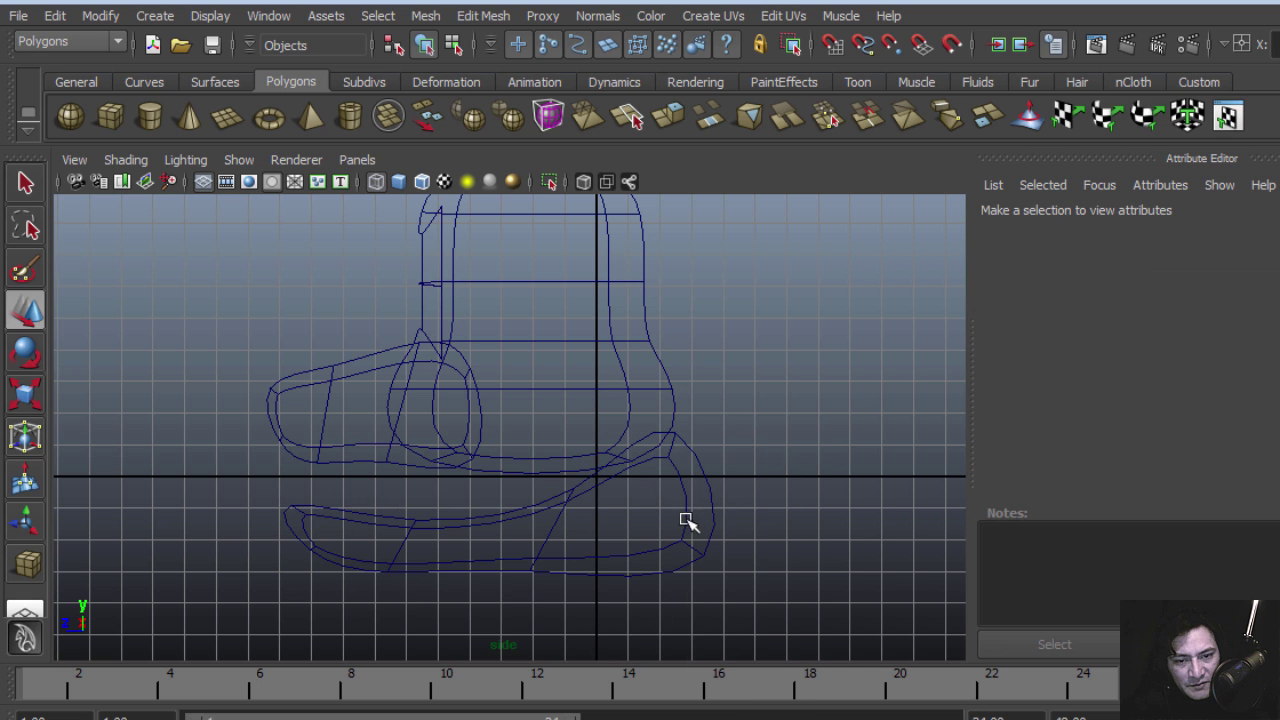
{"action": "left_click", "coordinate": [686, 520]}
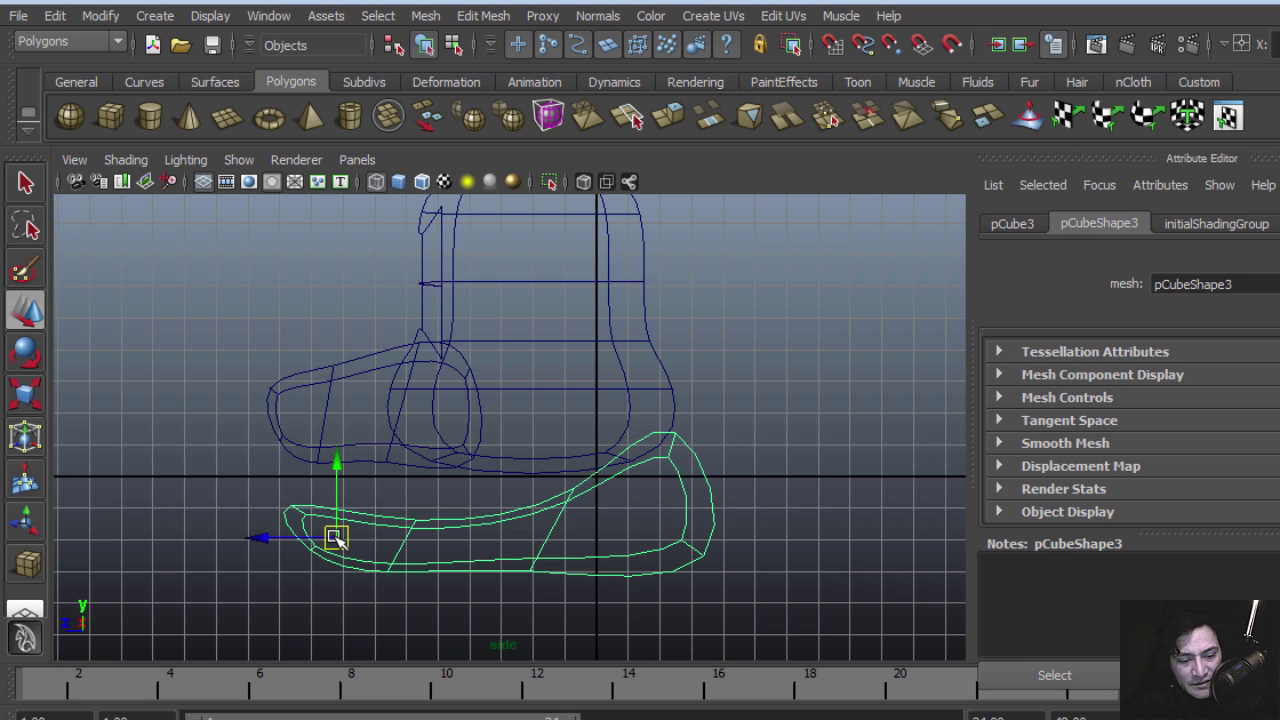
{"action": "left_click_drag", "start_coordinate": [347, 533], "coordinate": [668, 438]}
{"action": "key", "text": "Insert"}
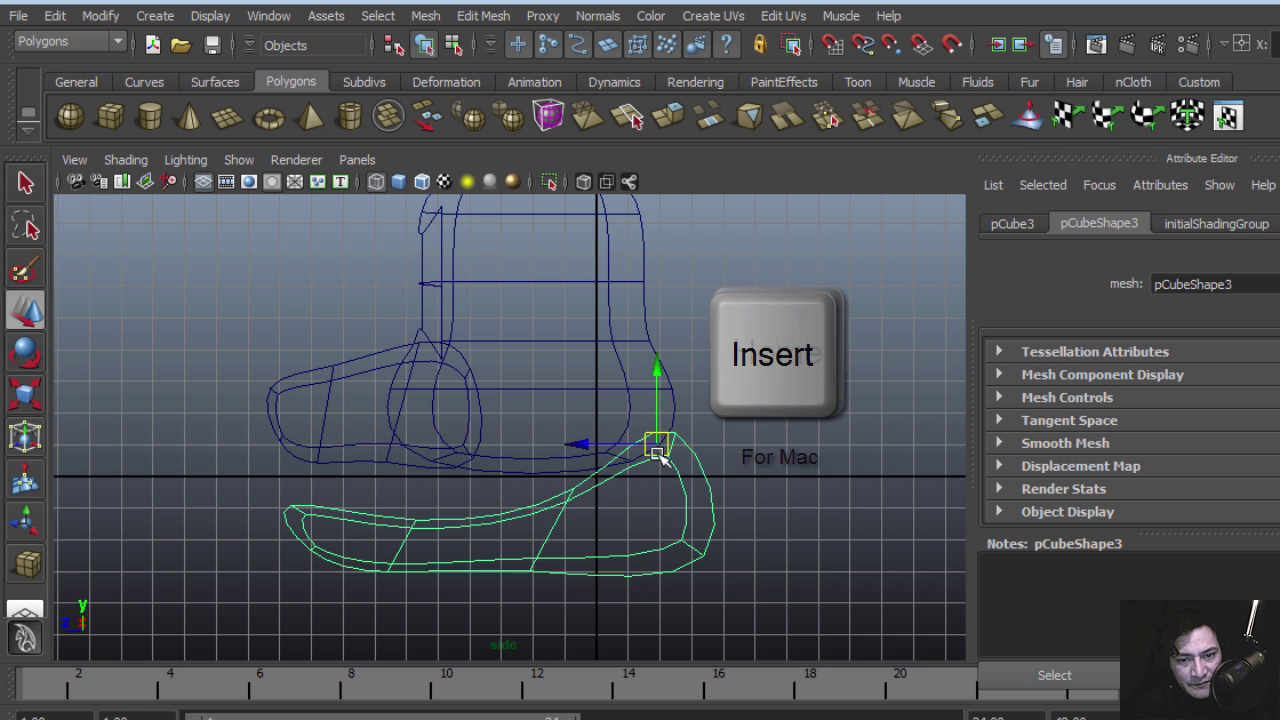
{"action": "key", "text": "e"}
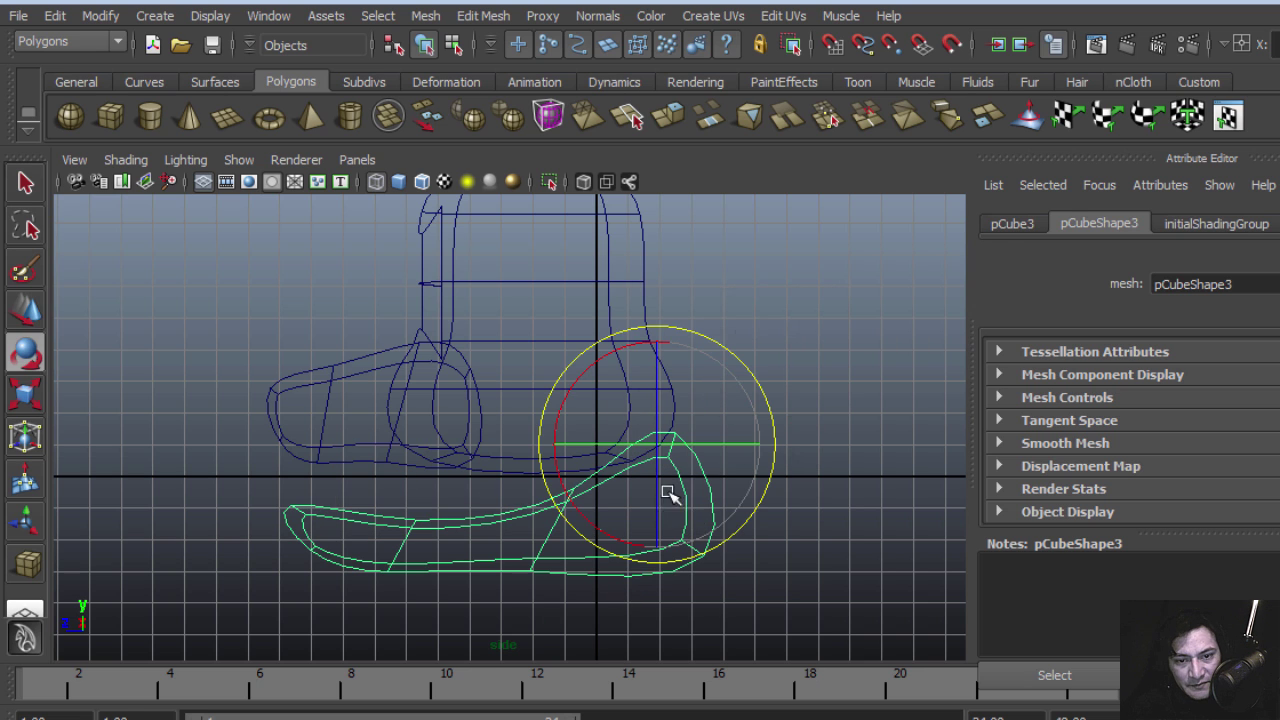
{"action": "left_click_drag", "start_coordinate": [553, 393], "coordinate": [580, 430]}
{"action": "left_click", "coordinate": [830, 560]}
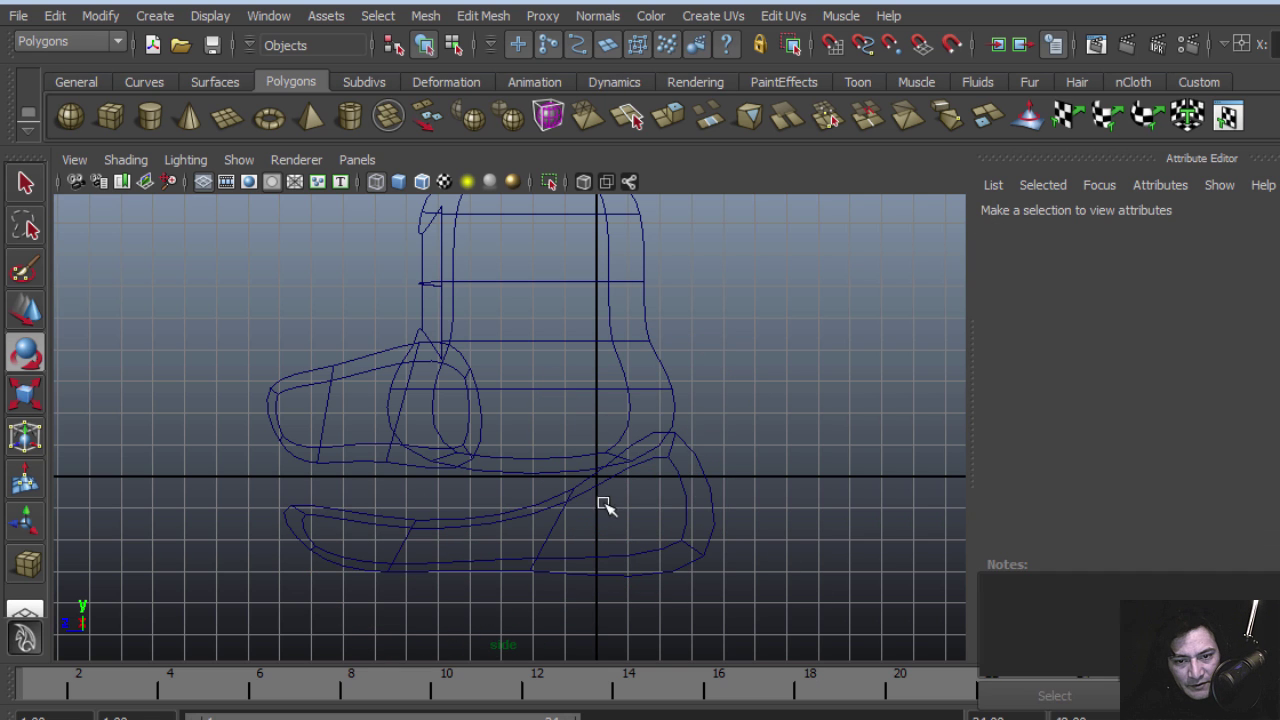
Step: Scale the lower jaw down slightly and shift it forward so its rear lines up with the back of the head
{"action": "left_click", "coordinate": [563, 500]}
{"action": "key", "text": "r"}
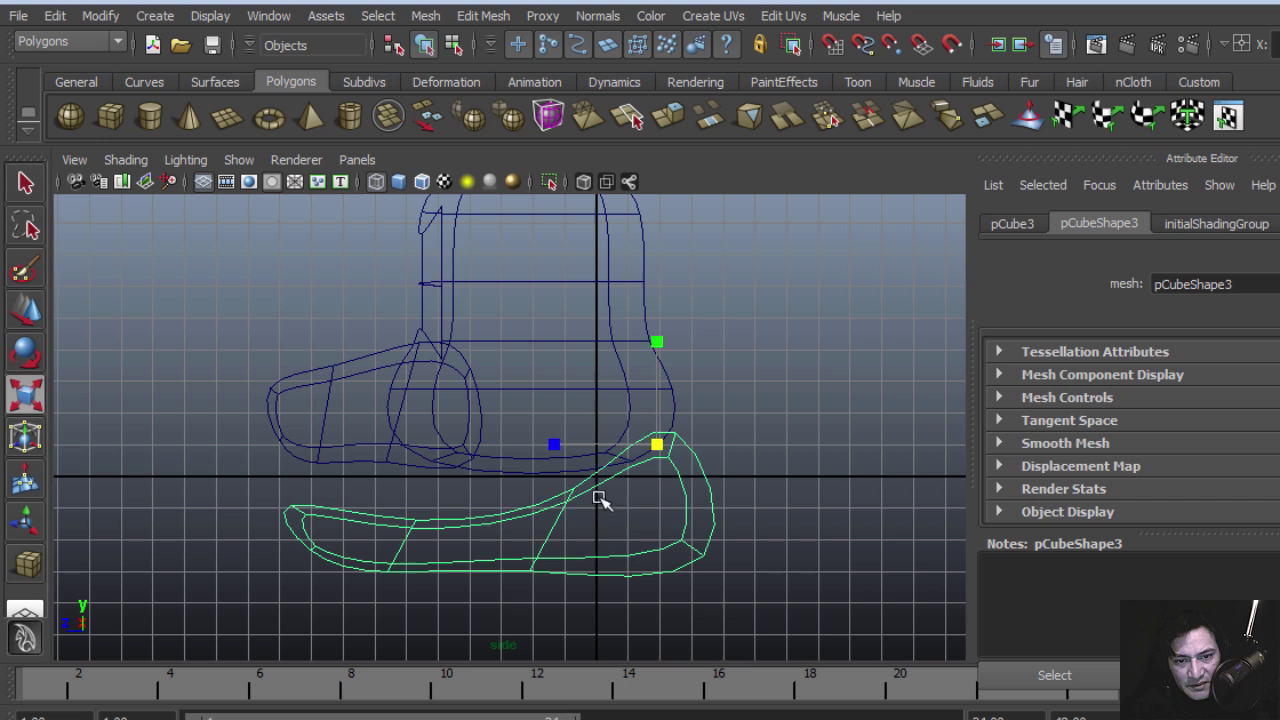
{"action": "left_click_drag", "start_coordinate": [662, 452], "coordinate": [549, 446]}
{"action": "key", "text": "w"}
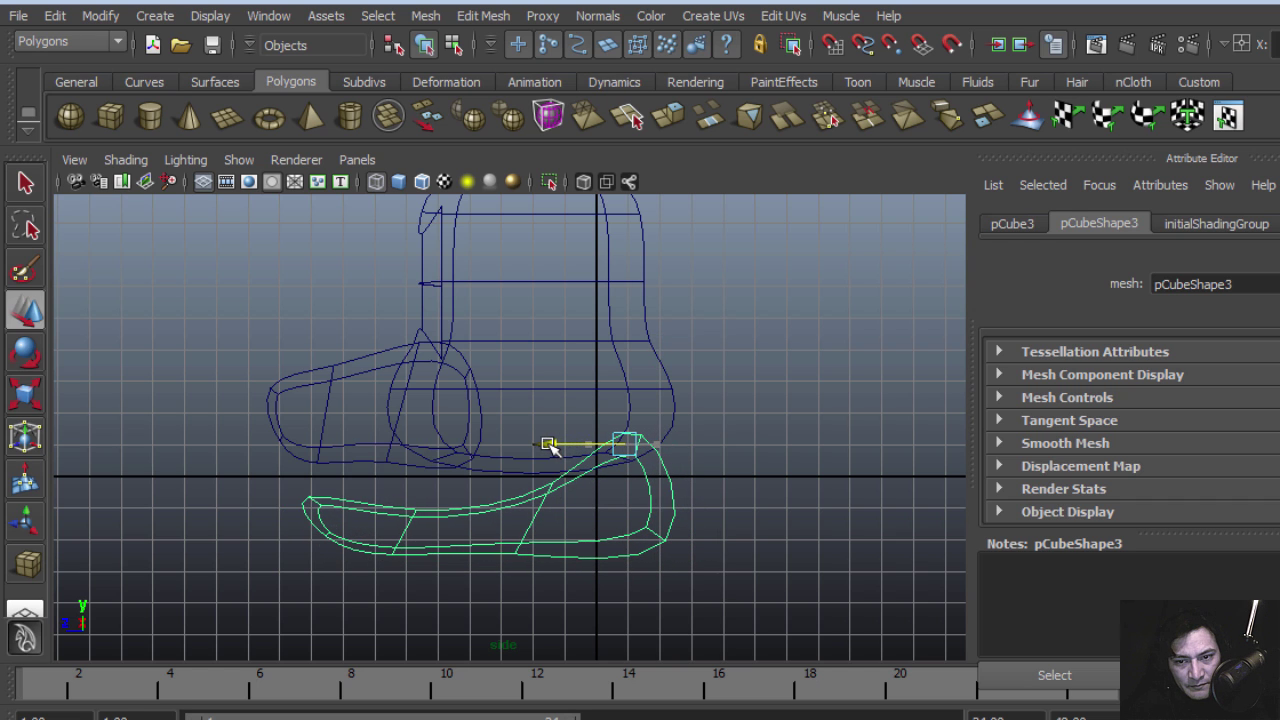
Step: Rotate the lower jaw slightly open about its hinge and adjust its height beneath the head in the perspective view
{"action": "key", "text": "space"}
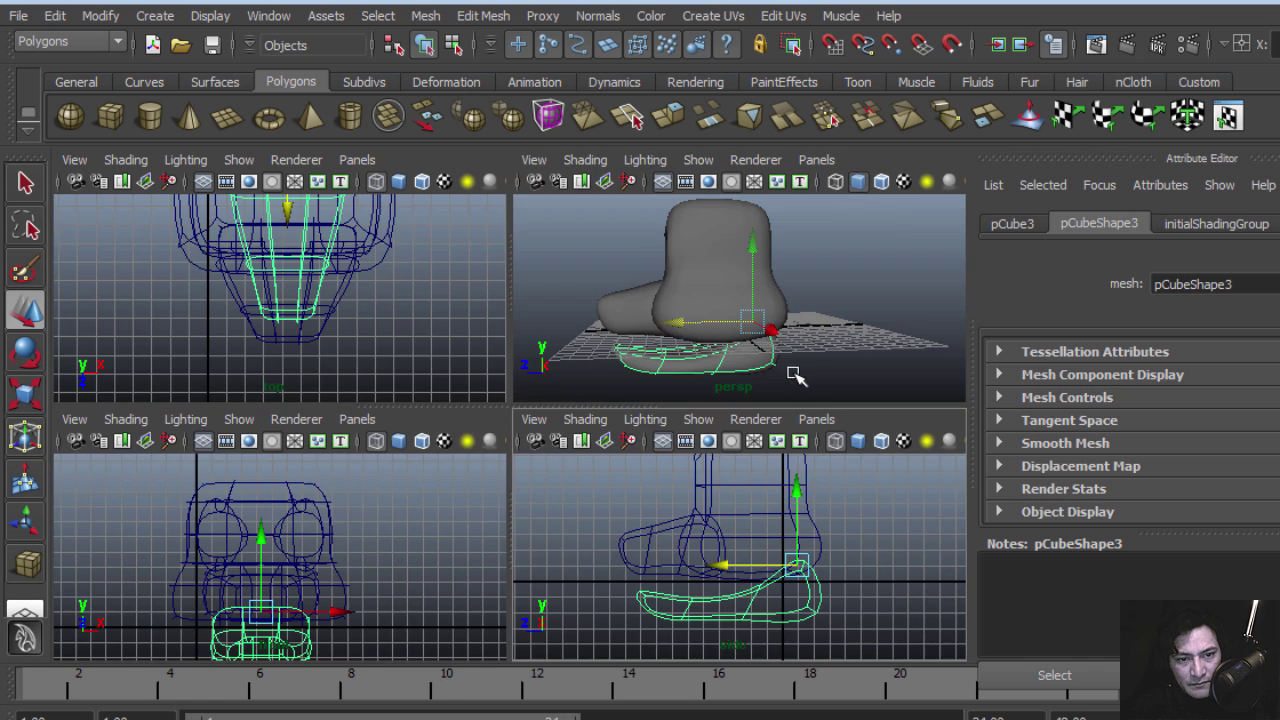
{"action": "key", "text": "space"}
{"action": "left_click_drag", "start_coordinate": [640, 448], "coordinate": [381, 480], "text": "alt"}
{"action": "key", "text": "alt+space"}
{"action": "key", "text": "Escape"}
{"action": "key", "text": "e"}
{"action": "key", "text": "w"}
{"action": "left_click_drag", "start_coordinate": [540, 390], "coordinate": [531, 368]}
{"action": "left_click_drag", "start_coordinate": [480, 406], "coordinate": [591, 415], "text": "alt"}
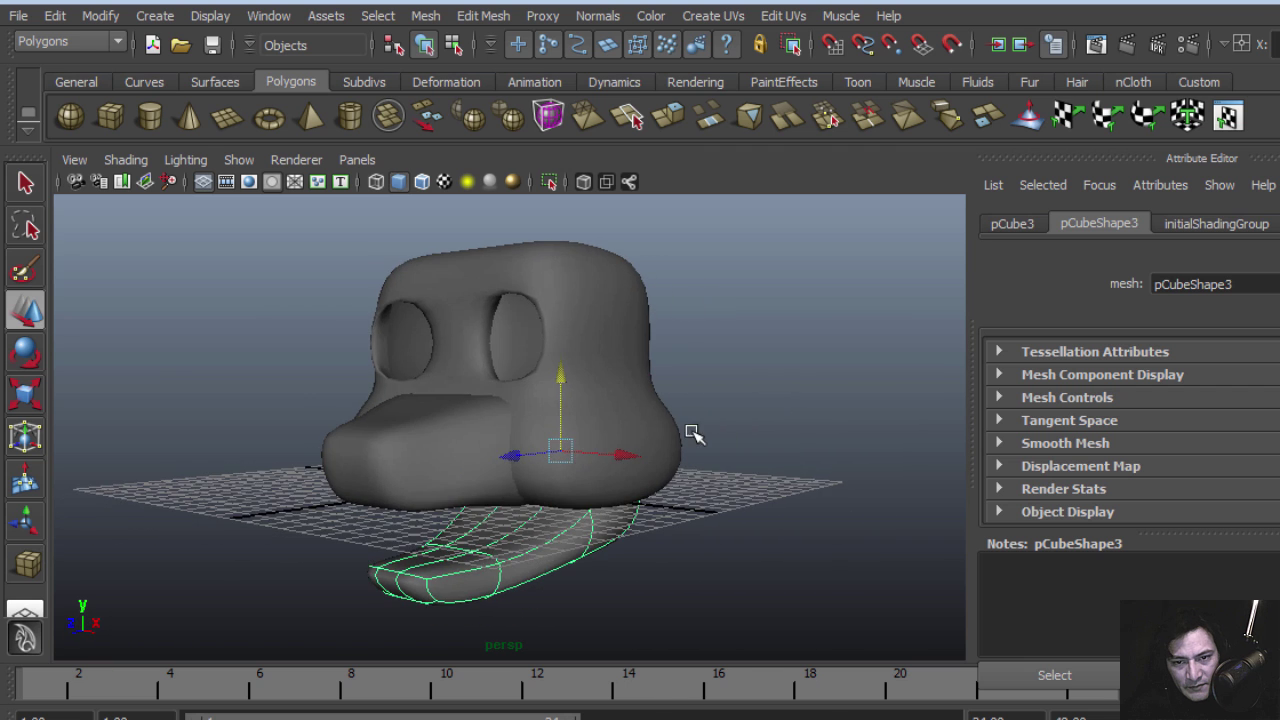
Step: Select the head, snout and jaw together and raise them above the ground grid
{"action": "right_click_drag", "start_coordinate": [693, 434], "coordinate": [447, 472], "text": "alt"}
{"action": "left_click_drag", "start_coordinate": [447, 472], "coordinate": [487, 472], "text": "alt"}
{"action": "left_click_drag", "start_coordinate": [670, 580], "coordinate": [671, 582]}
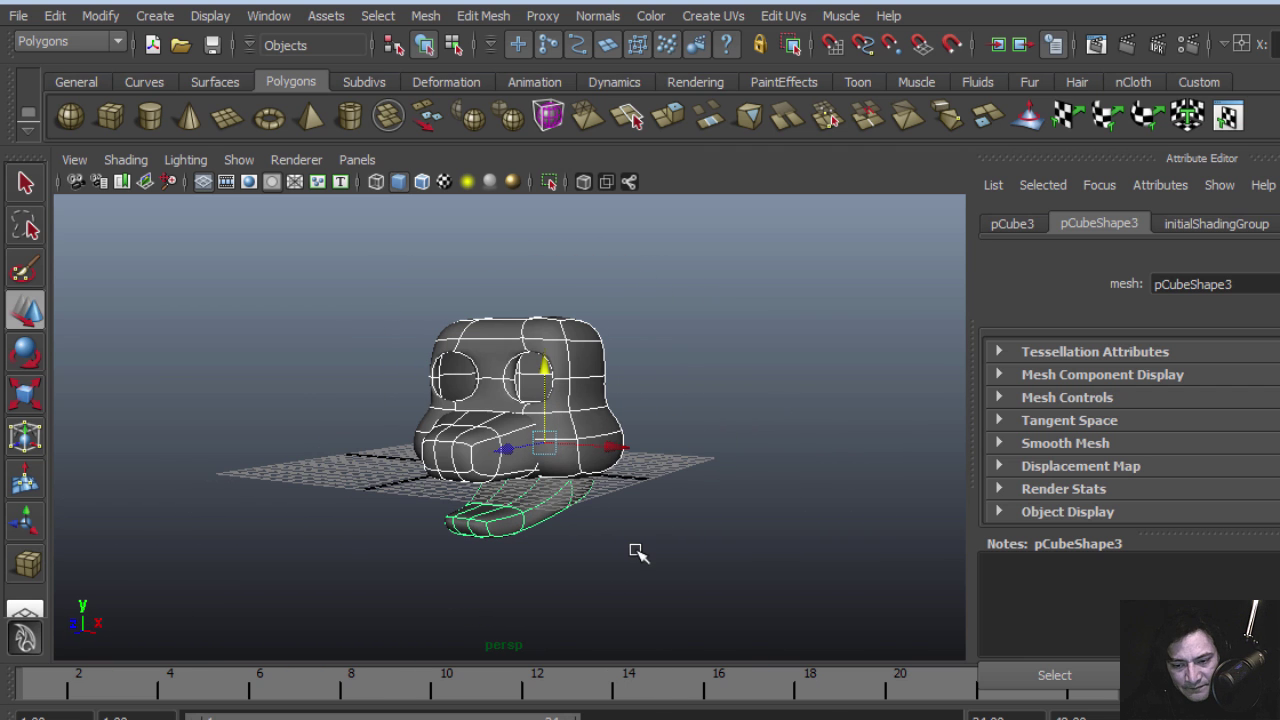
{"action": "left_click_drag", "start_coordinate": [541, 370], "coordinate": [585, 404], "text": "alt"}
{"action": "right_click_drag", "start_coordinate": [575, 407], "coordinate": [735, 500], "text": "alt"}
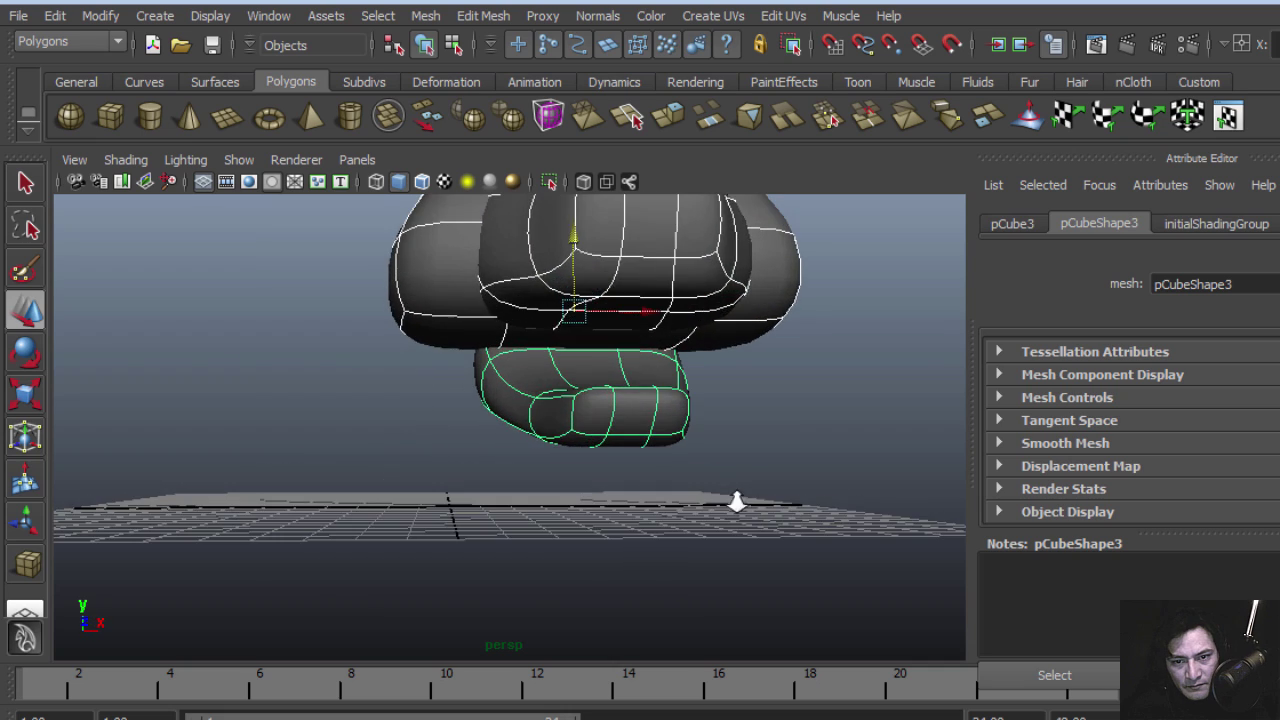
Step: Widen the lower jaw sideways at its front-middle ring of vertices
{"action": "left_click_drag", "start_coordinate": [624, 398], "coordinate": [585, 445], "text": "alt"}
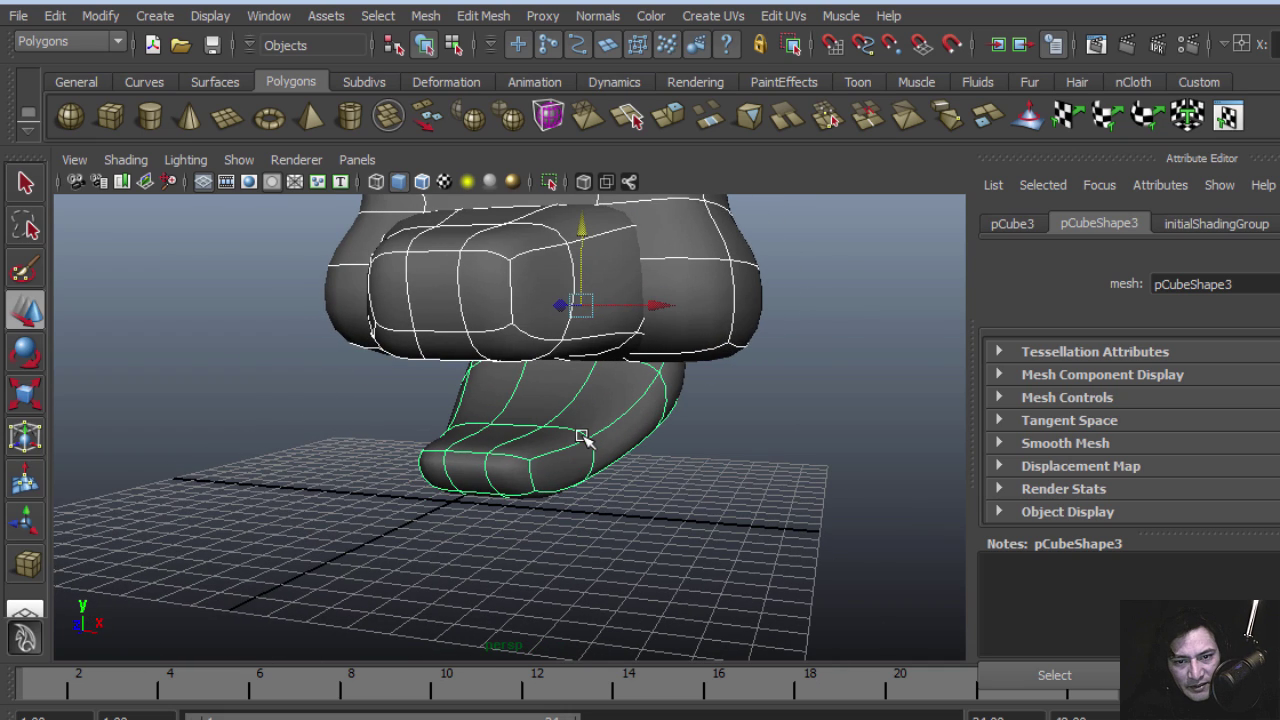
{"action": "right_click", "coordinate": [582, 438]}
{"action": "left_click", "coordinate": [510, 437]}
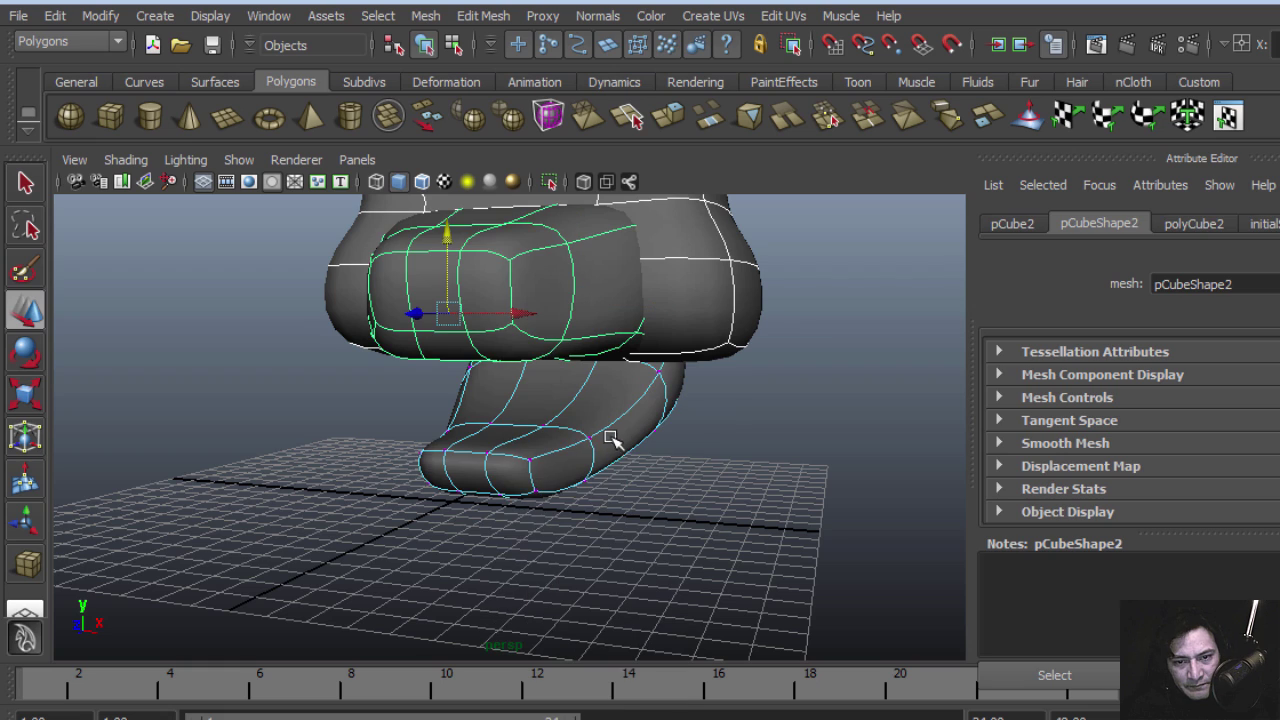
{"action": "left_click_drag", "start_coordinate": [617, 486], "coordinate": [320, 381], "text": "alt"}
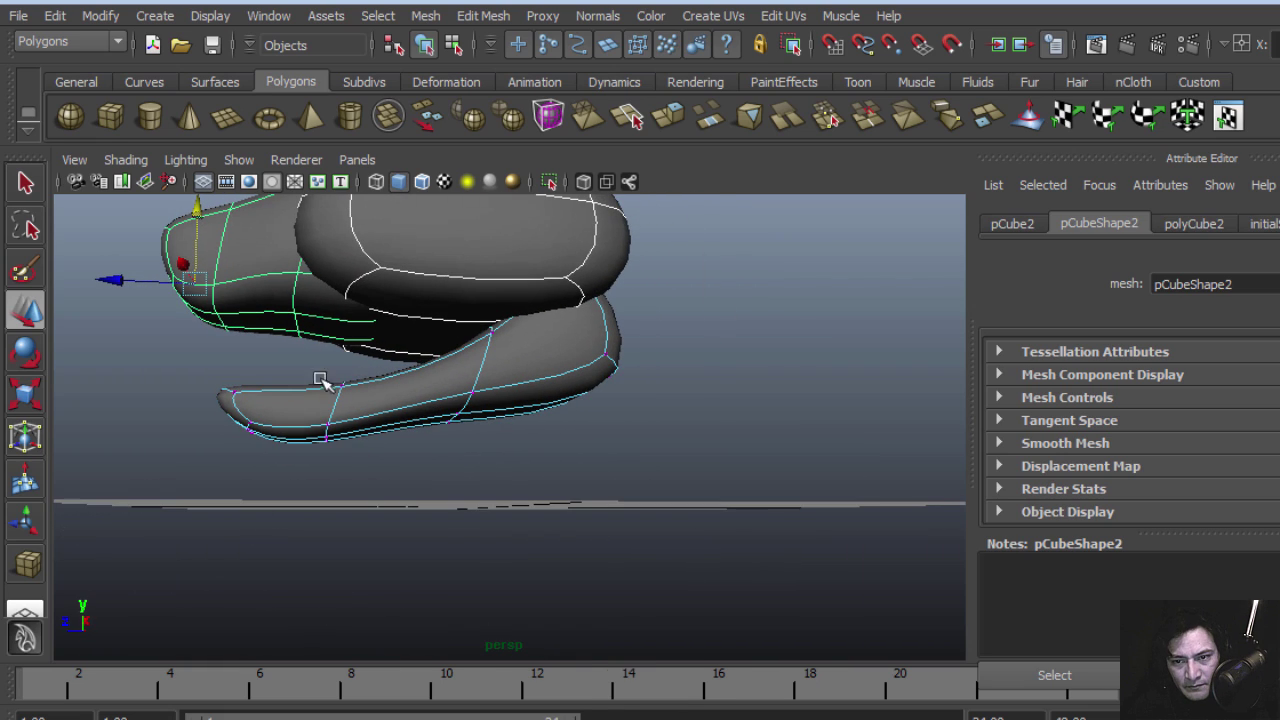
{"action": "left_click_drag", "start_coordinate": [358, 453], "coordinate": [517, 512]}
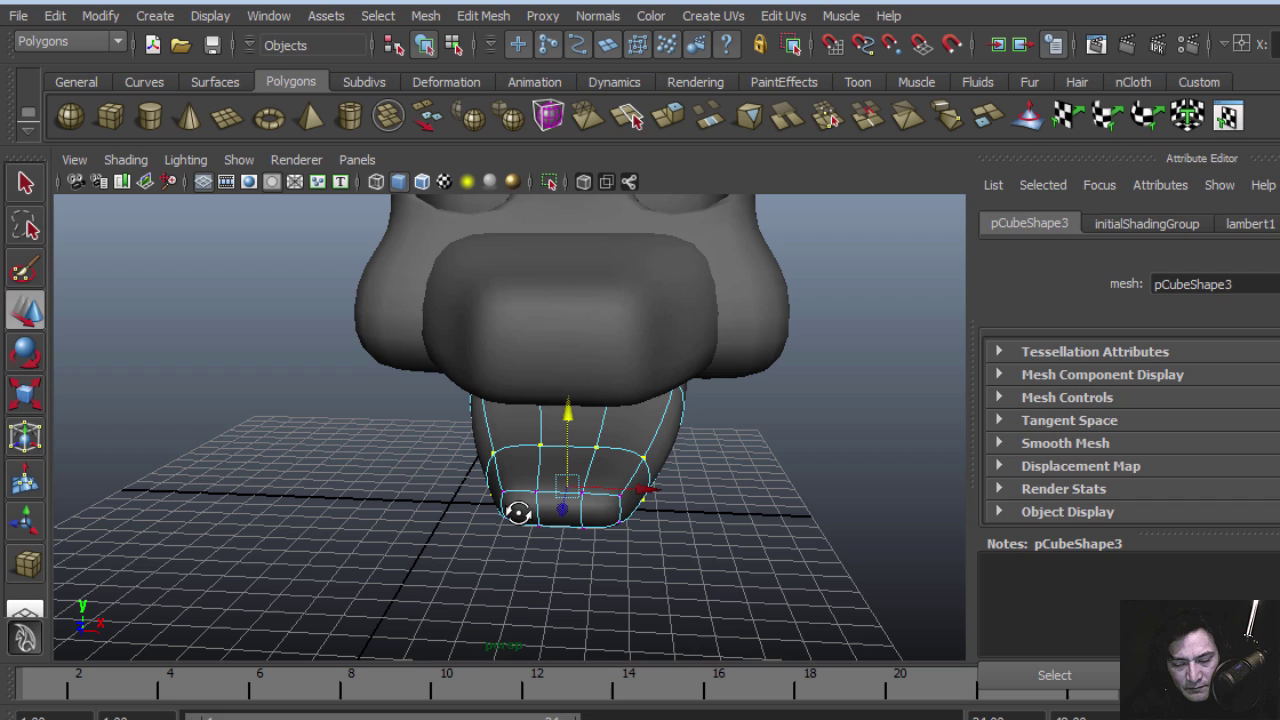
{"action": "key", "text": "r"}
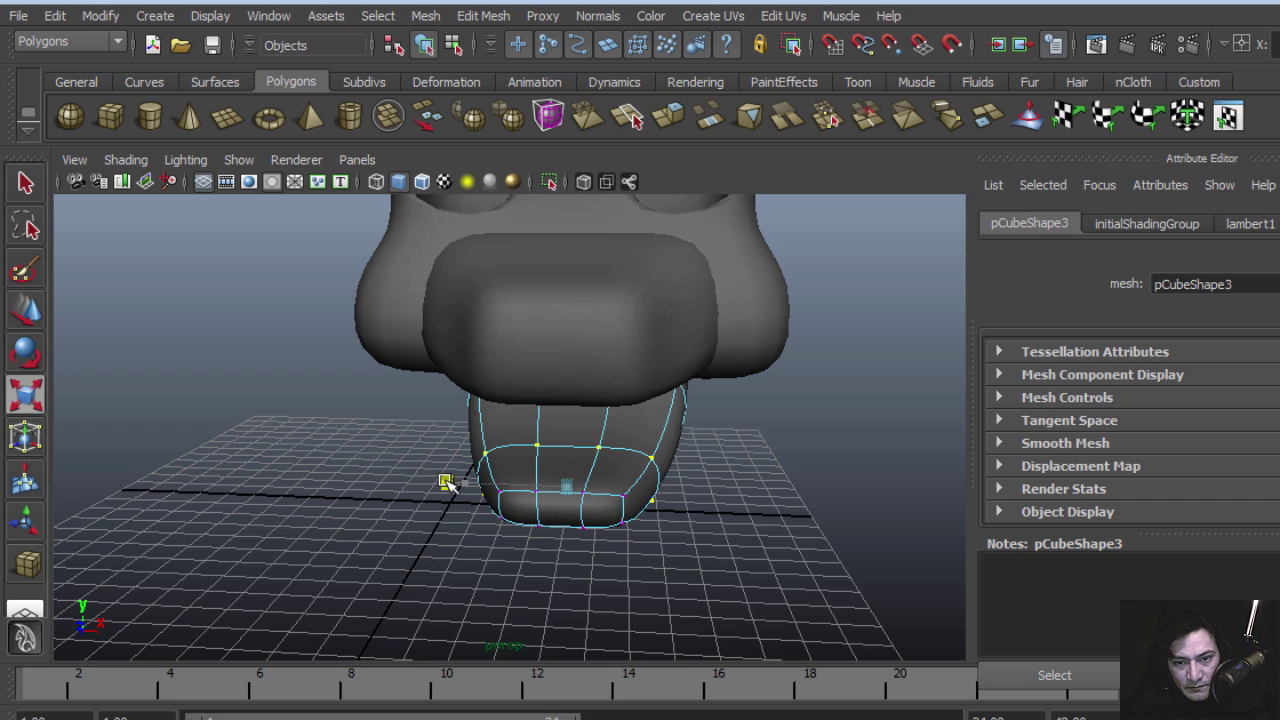
{"action": "left_click_drag", "start_coordinate": [510, 518], "coordinate": [634, 486], "text": "alt"}
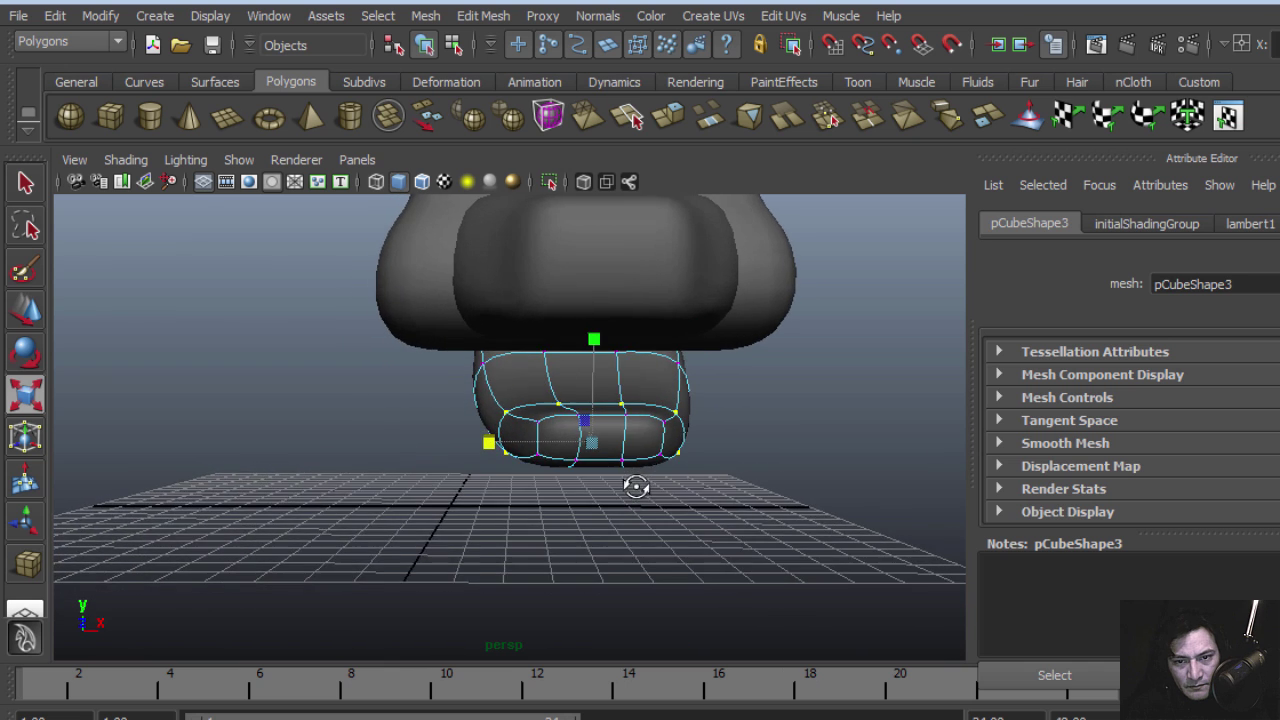
Step: Select the jaw's rear-middle ring of vertices in the side view and widen it sideways to match the cheeks
{"action": "key", "text": "space"}
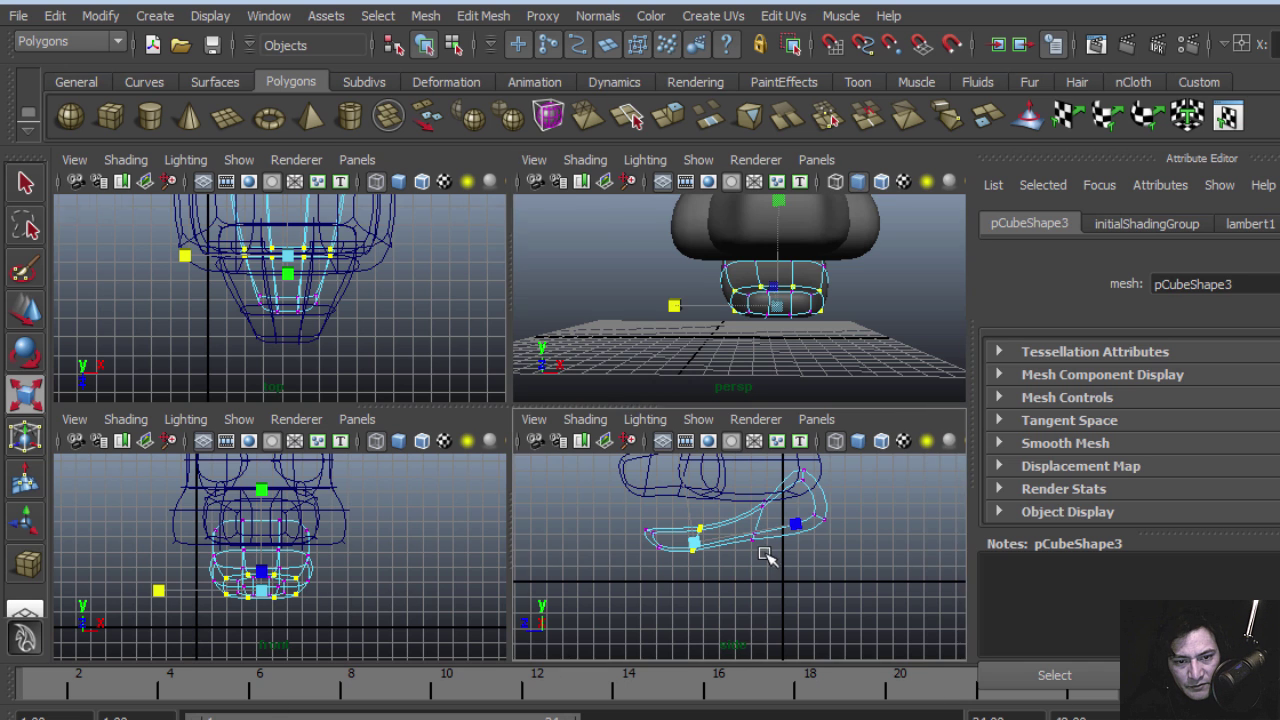
{"action": "key", "text": "space"}
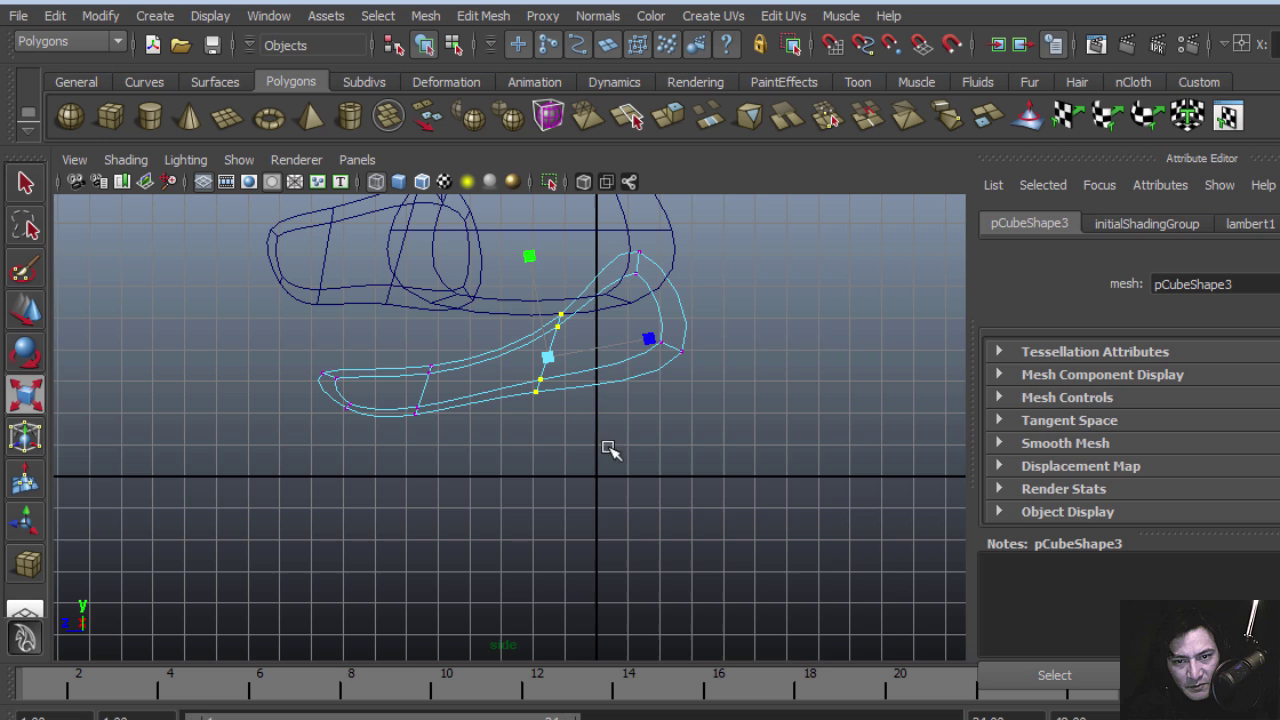
{"action": "key", "text": "space"}
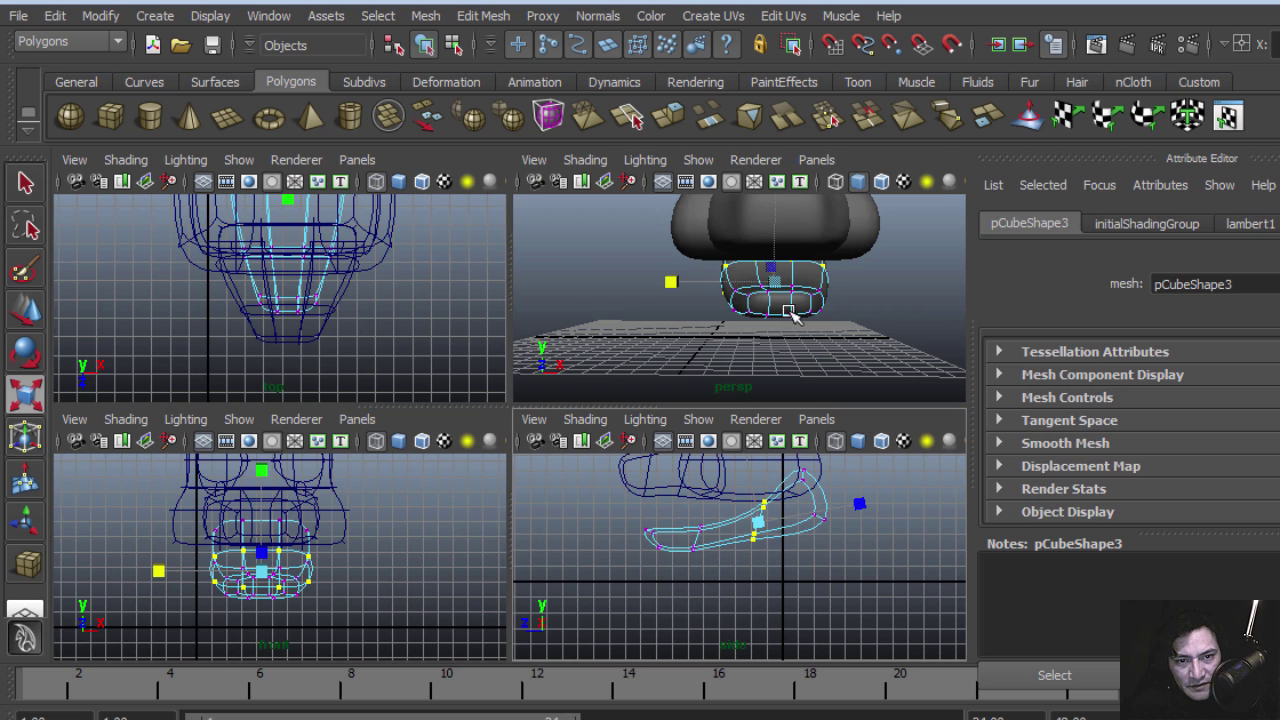
{"action": "key", "text": "space"}
{"action": "left_click_drag", "start_coordinate": [630, 368], "coordinate": [543, 394], "text": "alt"}
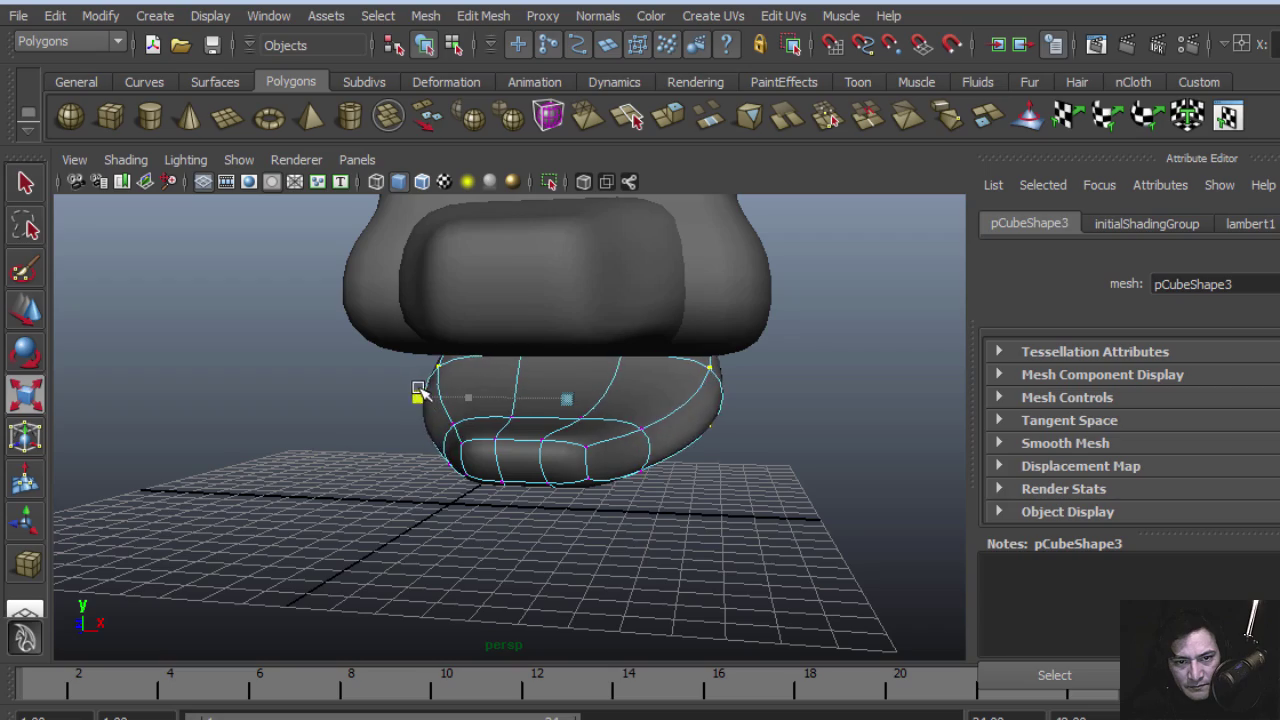
{"action": "left_click_drag", "start_coordinate": [420, 391], "coordinate": [625, 388], "text": "alt"}
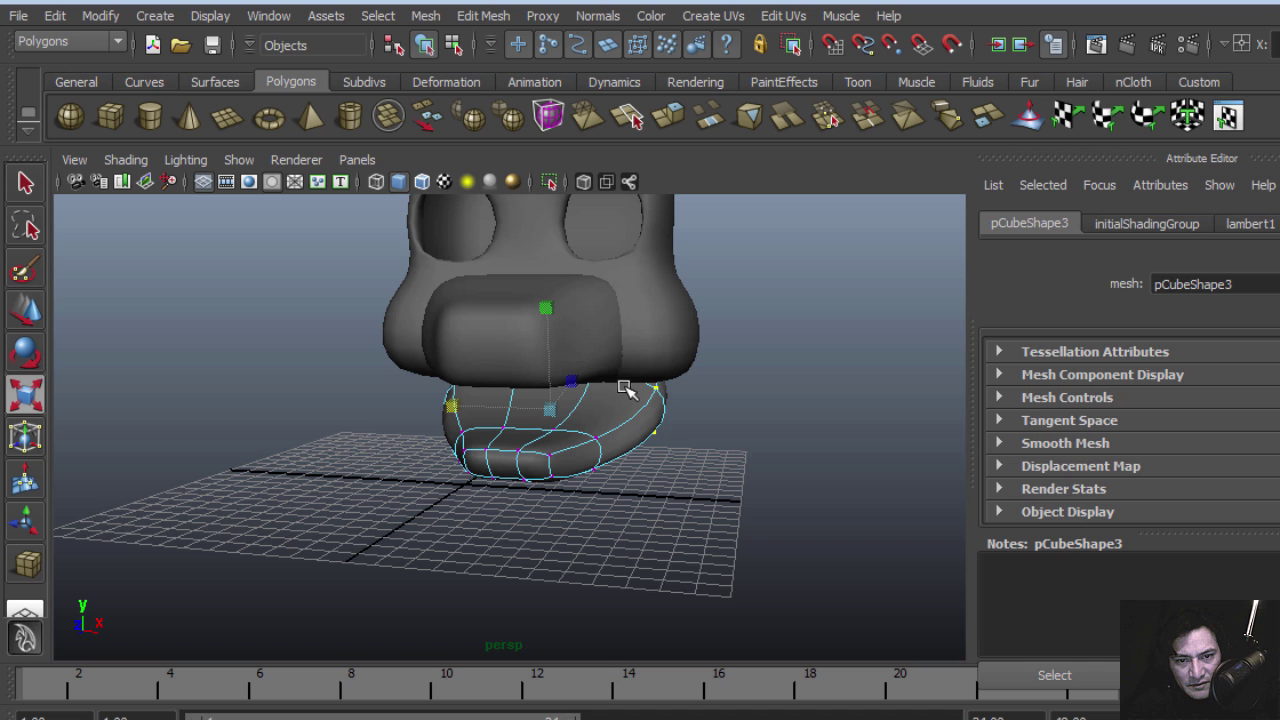
Step: Raise the jaw's rear-middle vertices slightly and return the jaw to whole-object selection
{"action": "left_click_drag", "start_coordinate": [443, 394], "coordinate": [417, 401], "text": "alt"}
{"action": "key", "text": "w"}
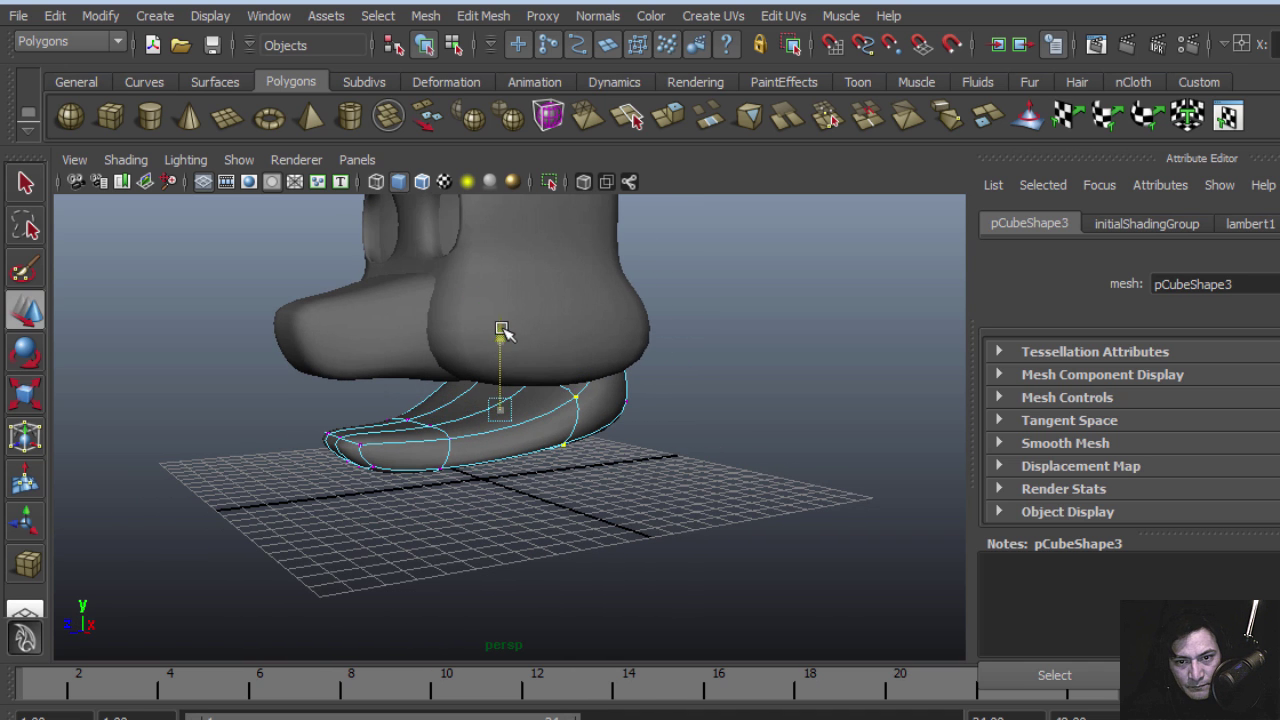
{"action": "left_click_drag", "start_coordinate": [503, 331], "coordinate": [498, 320]}
{"action": "left_click_drag", "start_coordinate": [500, 410], "coordinate": [513, 455], "text": "alt"}
{"action": "right_click_drag", "start_coordinate": [513, 455], "coordinate": [592, 408]}
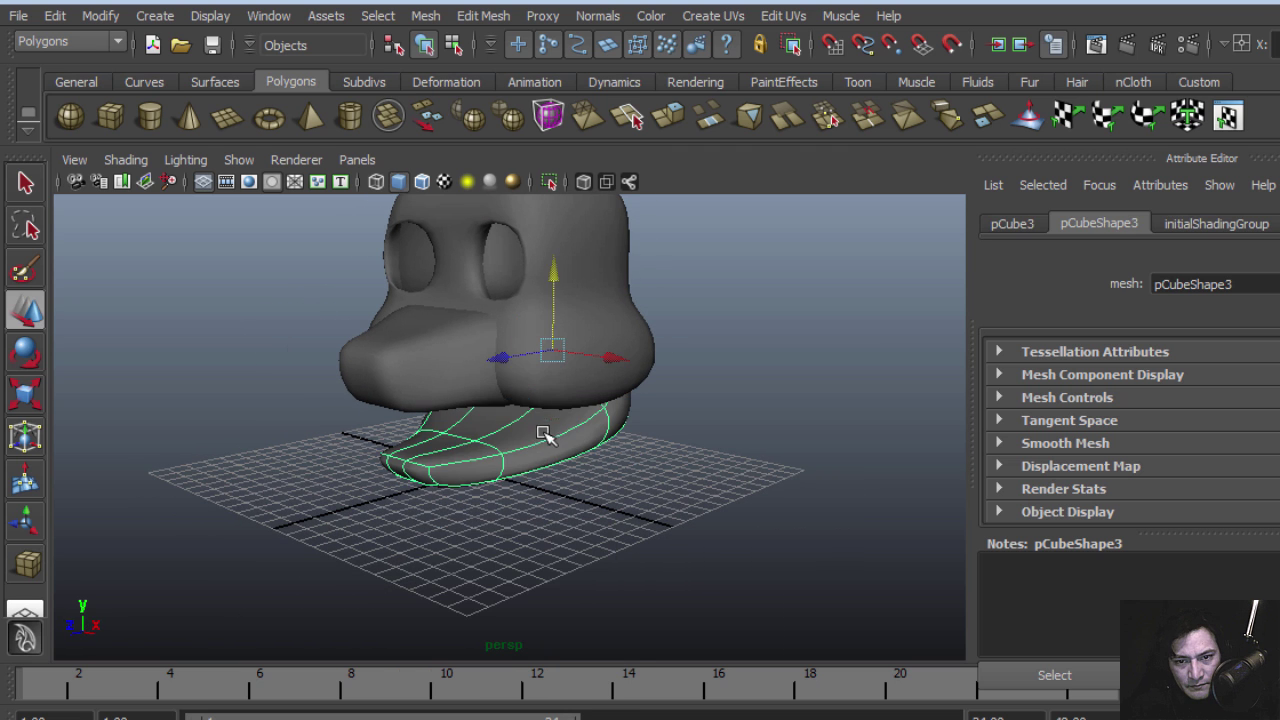
Step: Rotate the whole lower jaw slightly about its rear hinge to adjust the mouth opening
{"action": "left_click_drag", "start_coordinate": [481, 488], "coordinate": [471, 477], "text": "alt"}
{"action": "key", "text": "e"}
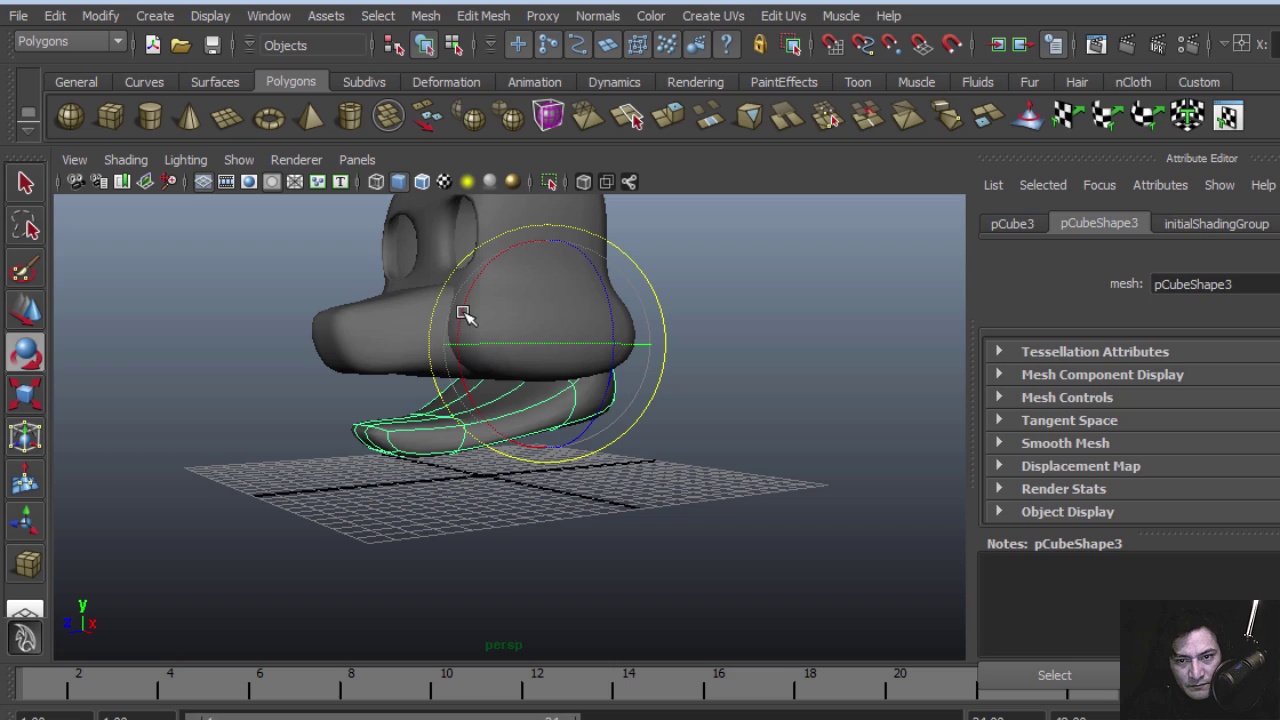
{"action": "left_click_drag", "start_coordinate": [465, 313], "coordinate": [470, 295]}
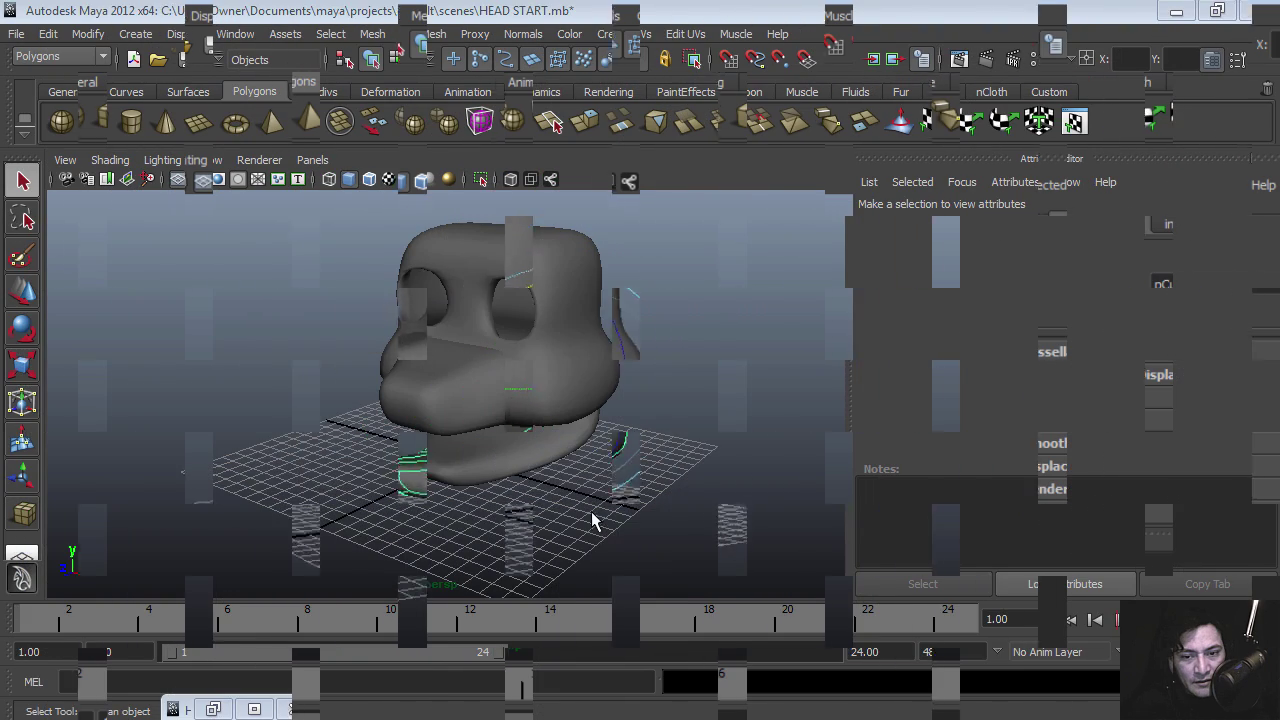
Step: Create a flat polygon cube about 1.25 high and 3.43 deep before the head, with 3 width, 2 height and 4 depth subdivisions
{"action": "left_click_drag", "start_coordinate": [594, 517], "coordinate": [437, 449], "text": "alt"}
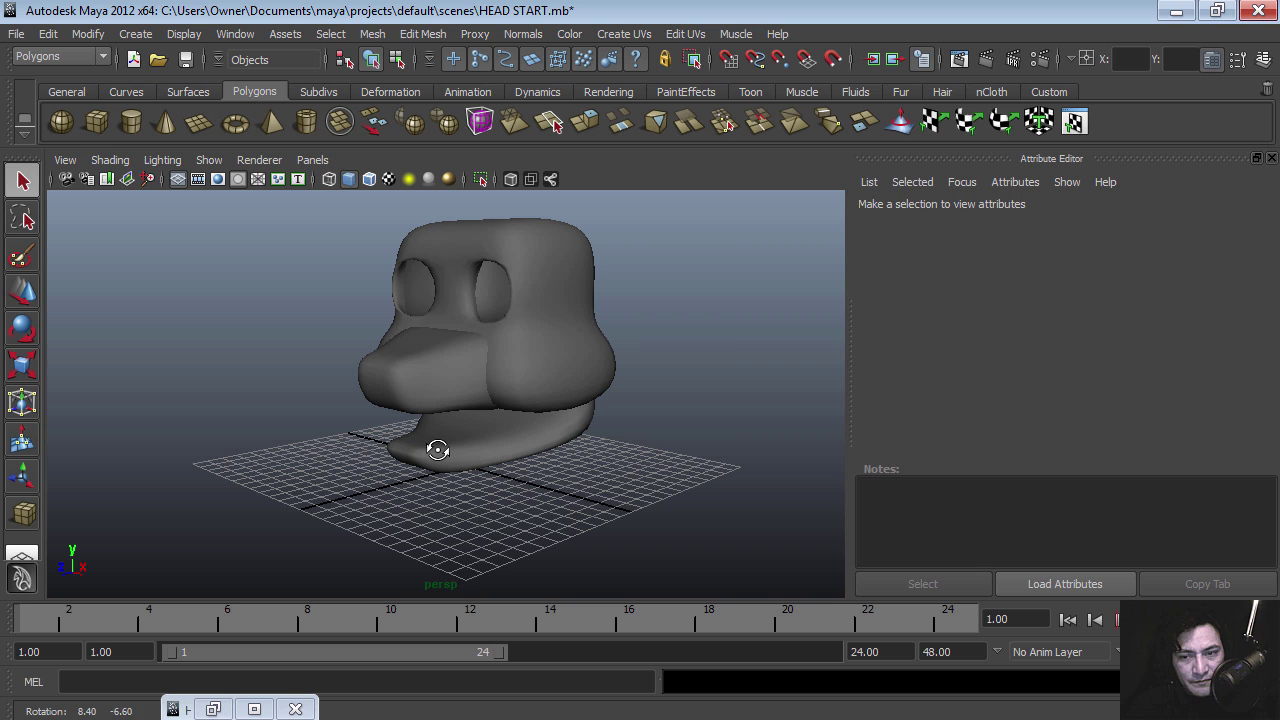
{"action": "left_click", "coordinate": [96, 121]}
{"action": "left_click_drag", "start_coordinate": [468, 535], "coordinate": [482, 500]}
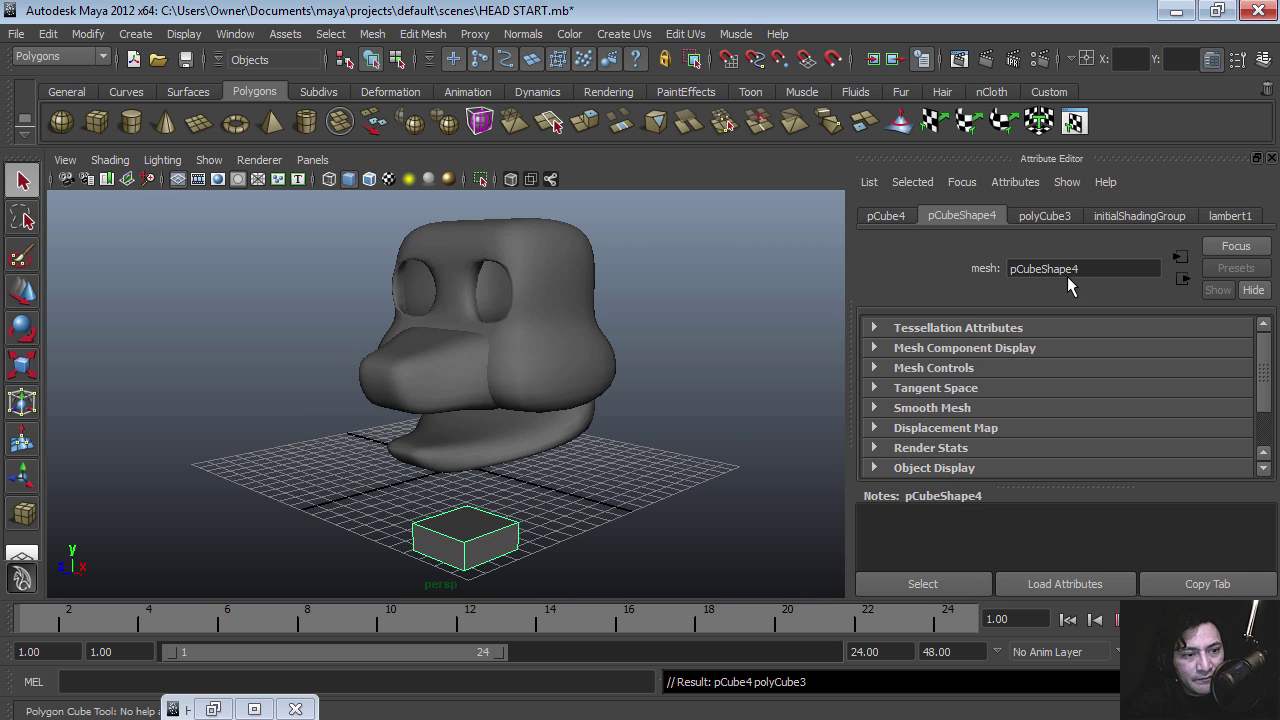
{"action": "left_click", "coordinate": [1057, 222]}
{"action": "mouse_move", "coordinate": [1091, 373]}
{"action": "left_mouse_down"}
{"action": "mouse_move", "coordinate": [1101, 409]}
{"action": "mouse_move", "coordinate": [1095, 384]}
{"action": "left_mouse_up"}
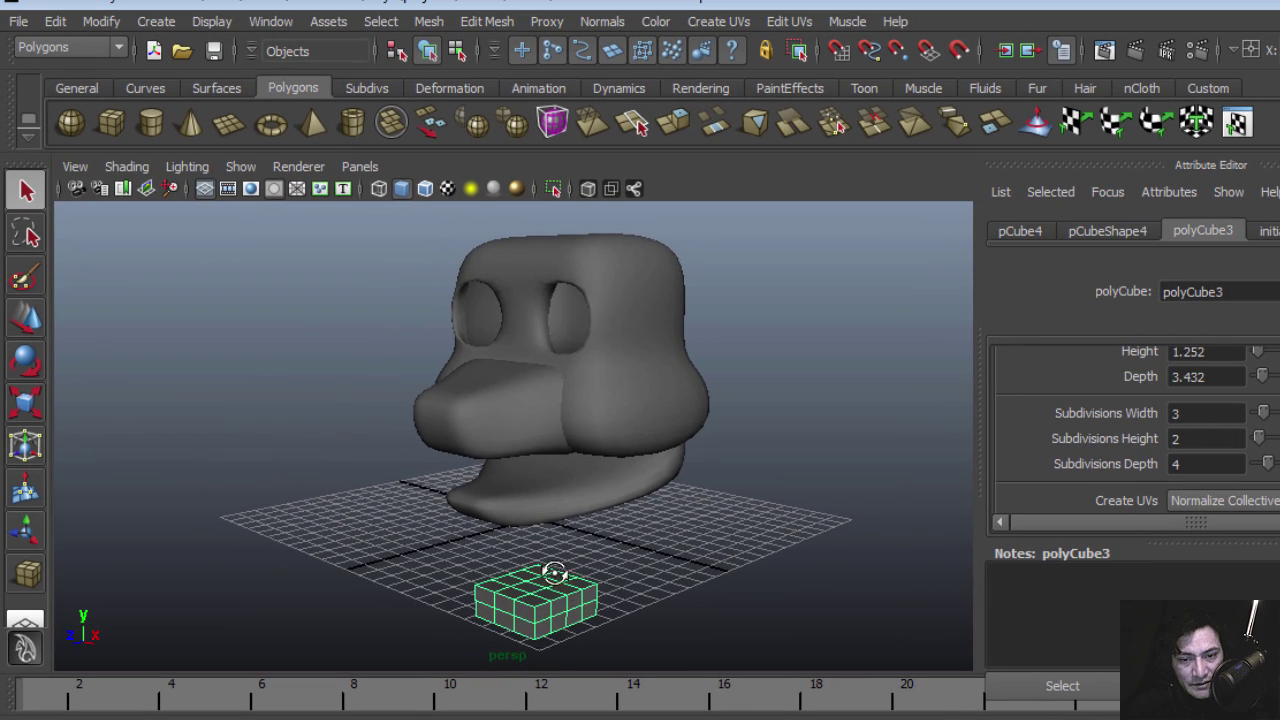
Step: Turn on the smooth preview for the new cube and move it up and across to the snout as a nose
{"action": "mouse_move", "coordinate": [567, 593]}
{"action": "left_mouse_down", "text": "alt"}
{"action": "mouse_move", "coordinate": [652, 602]}
{"action": "mouse_move", "coordinate": [575, 586]}
{"action": "left_mouse_up", "text": "alt"}
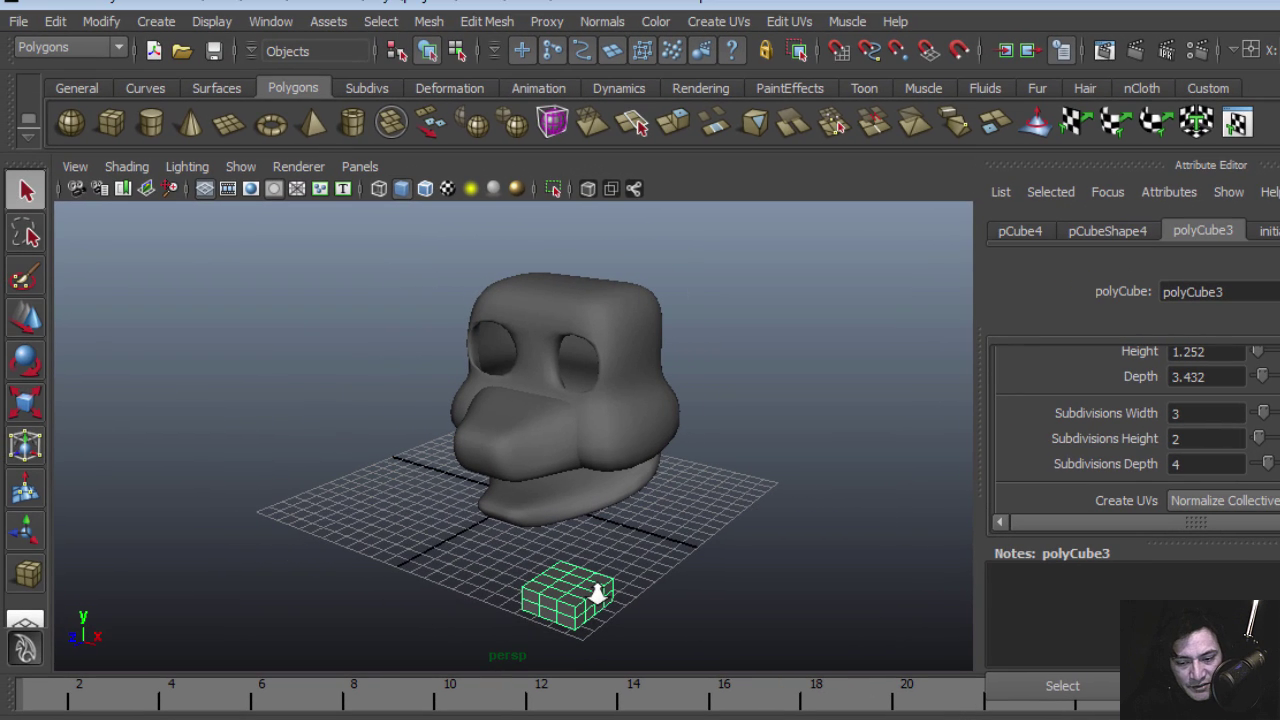
{"action": "key", "text": "3"}
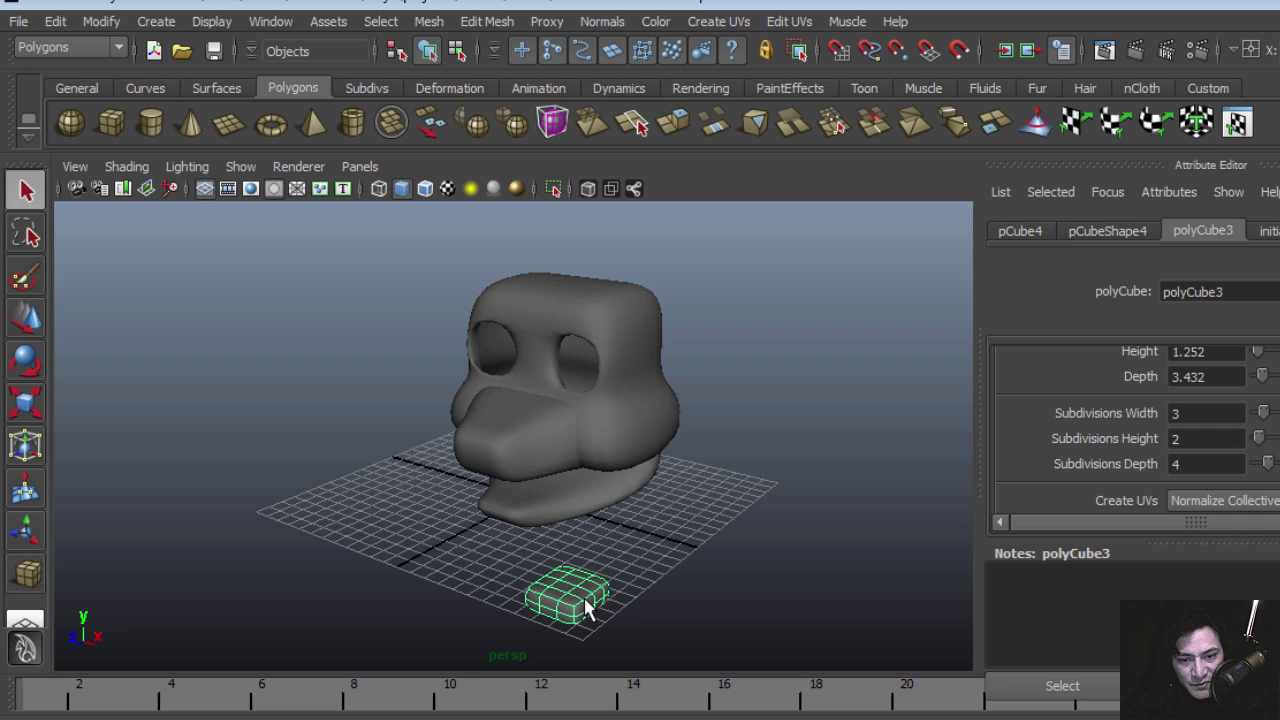
{"action": "key", "text": "w"}
{"action": "left_click_drag", "start_coordinate": [573, 532], "coordinate": [533, 366]}
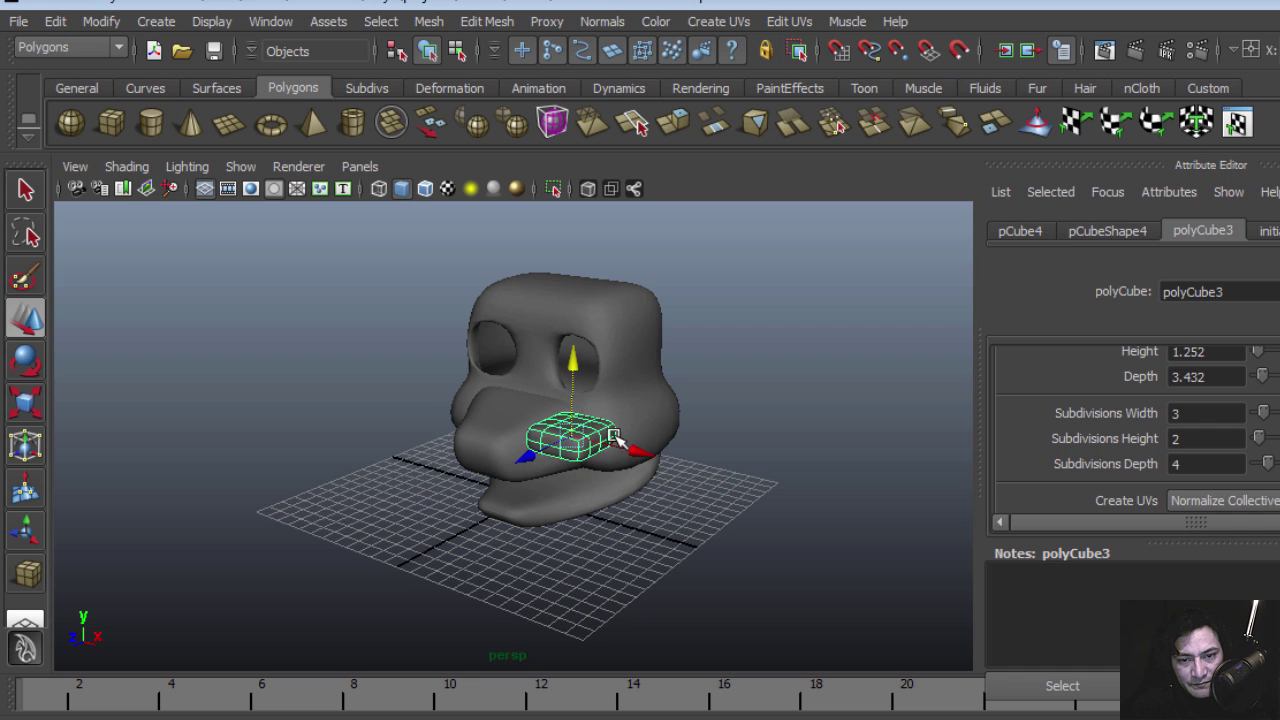
{"action": "left_click_drag", "start_coordinate": [614, 438], "coordinate": [563, 443]}
Step: Centre the nose piece sideways between the eyes in the front view
{"action": "key", "text": "space"}
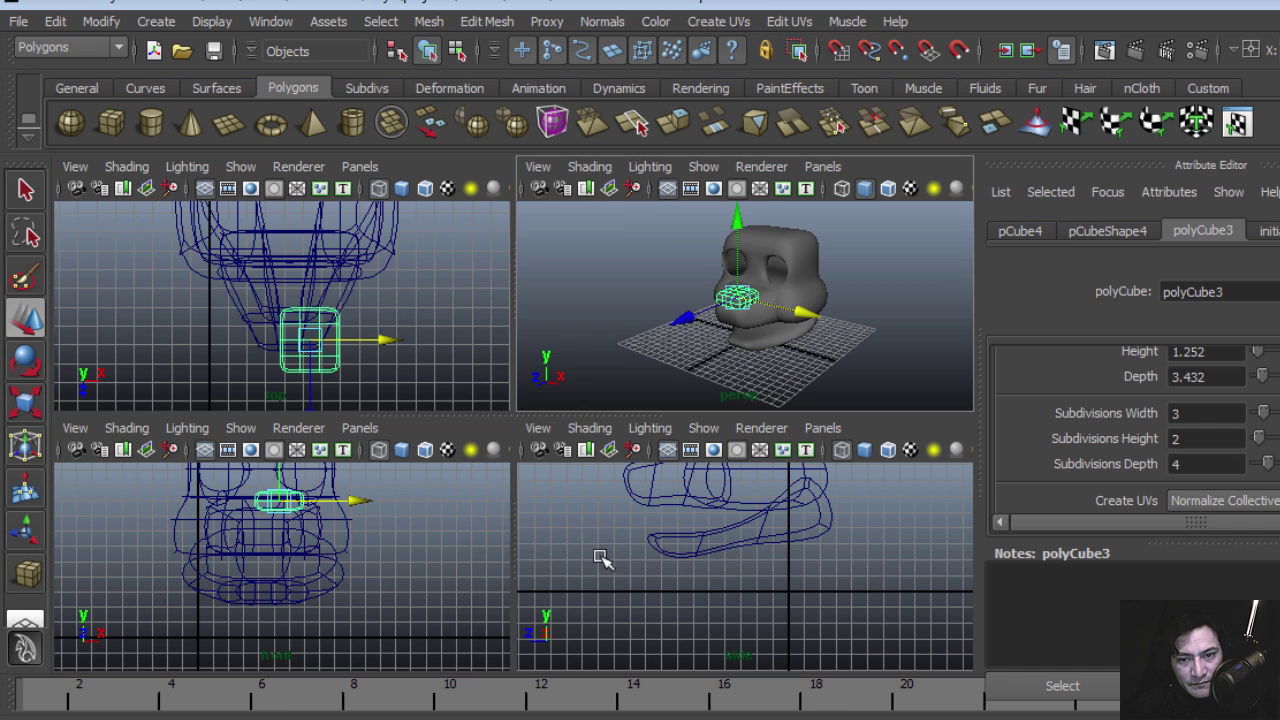
{"action": "key", "text": "space"}
{"action": "scroll", "coordinate": [603, 414], "scroll_direction": "up", "scroll_amount": 3}
{"action": "scroll", "coordinate": [683, 498], "scroll_direction": "down", "scroll_amount": 3}
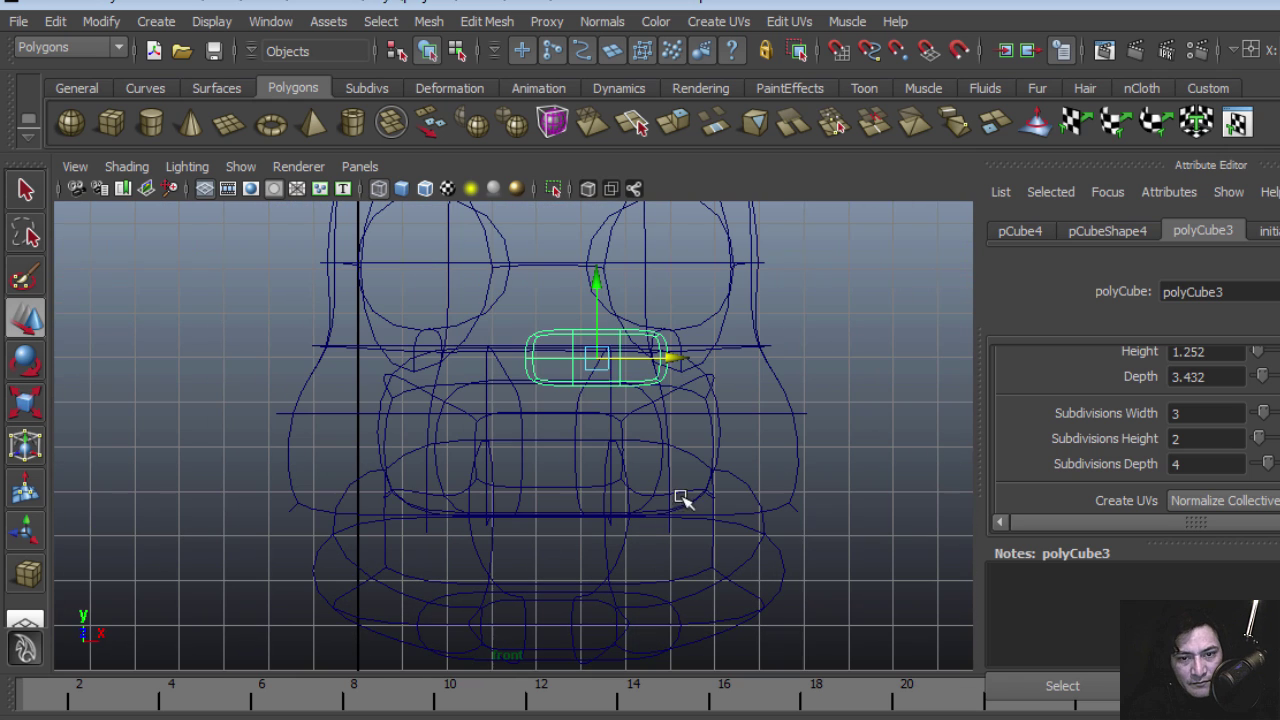
{"action": "left_click_drag", "start_coordinate": [661, 361], "coordinate": [614, 357]}
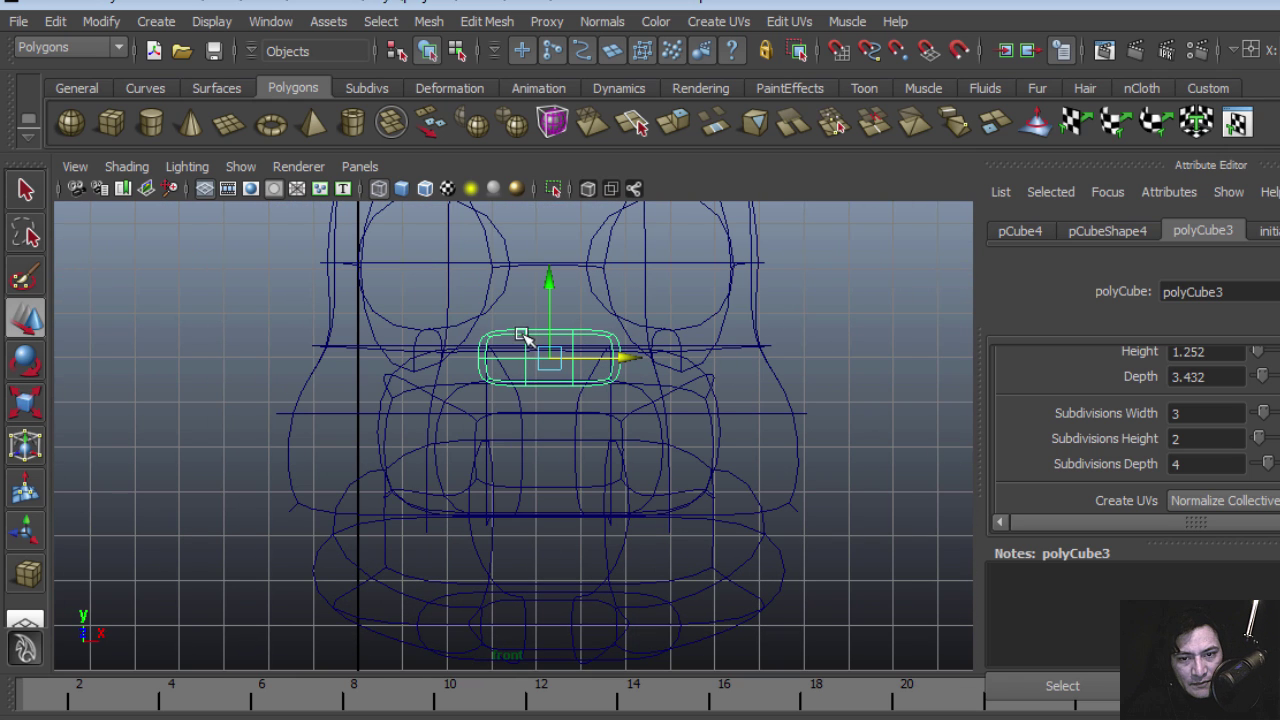
Step: Lower the nose slightly and widen its two rear rows of vertices sideways, finishing in object mode
{"action": "left_click_drag", "start_coordinate": [546, 283], "coordinate": [546, 296]}
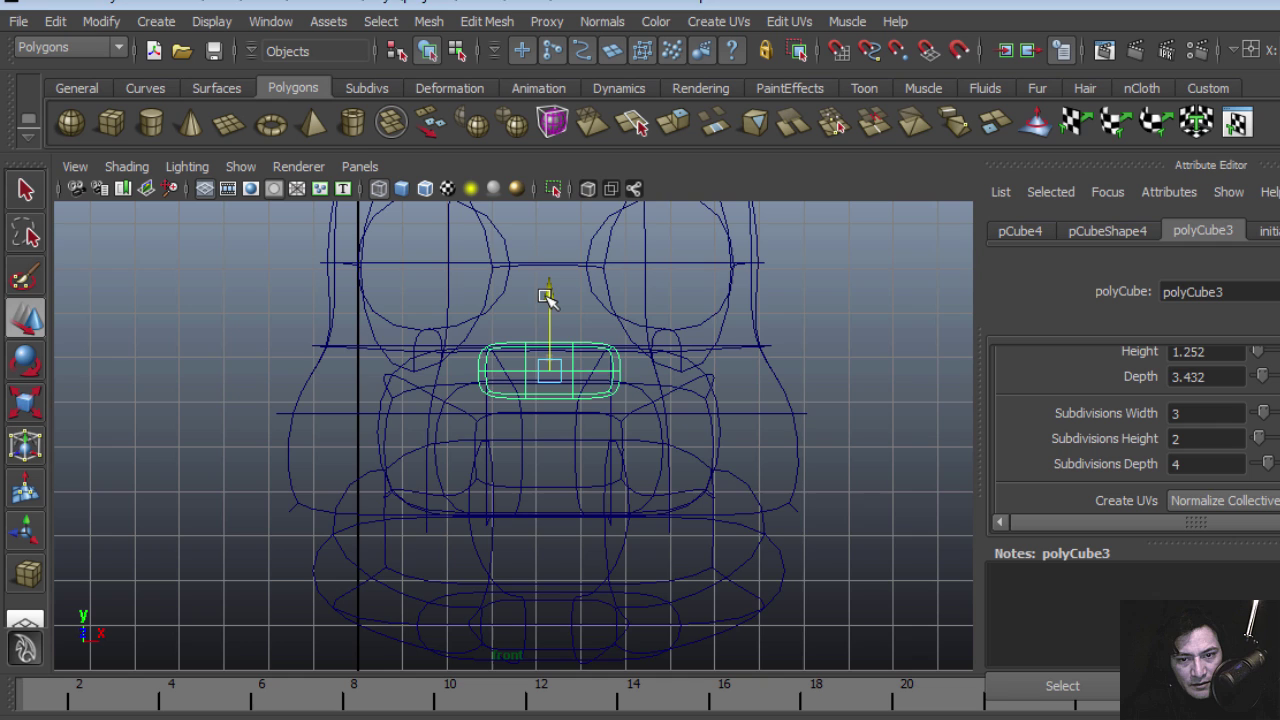
{"action": "key", "text": "space"}
{"action": "key", "text": "space"}
{"action": "middle_click_drag", "start_coordinate": [571, 443], "coordinate": [556, 399], "text": "alt"}
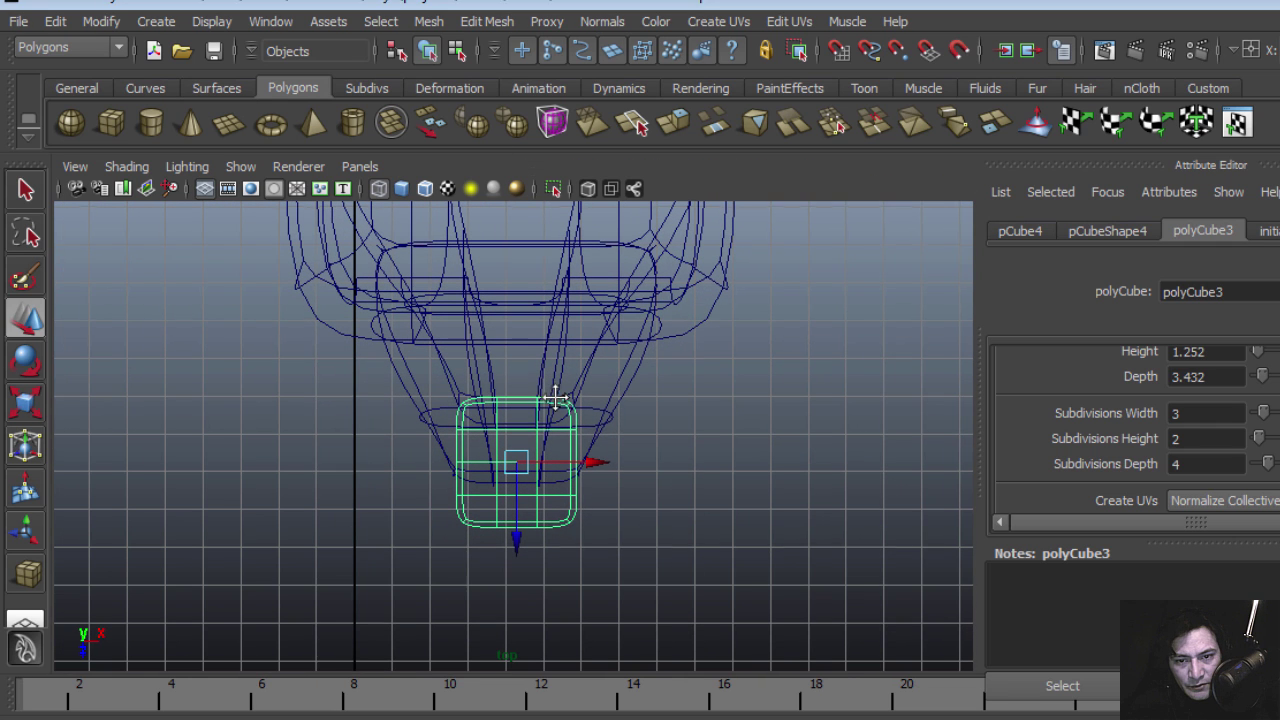
{"action": "right_click_drag", "start_coordinate": [535, 402], "coordinate": [450, 398]}
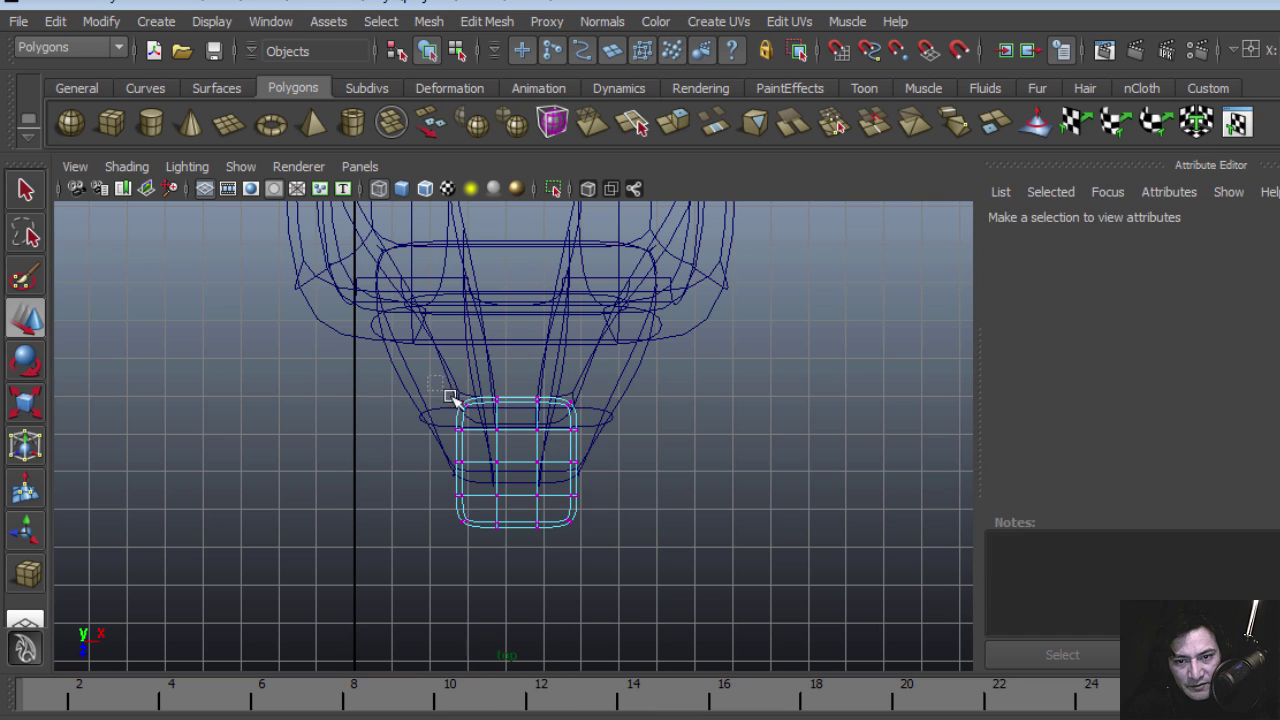
{"action": "left_click_drag", "start_coordinate": [605, 453], "coordinate": [605, 453]}
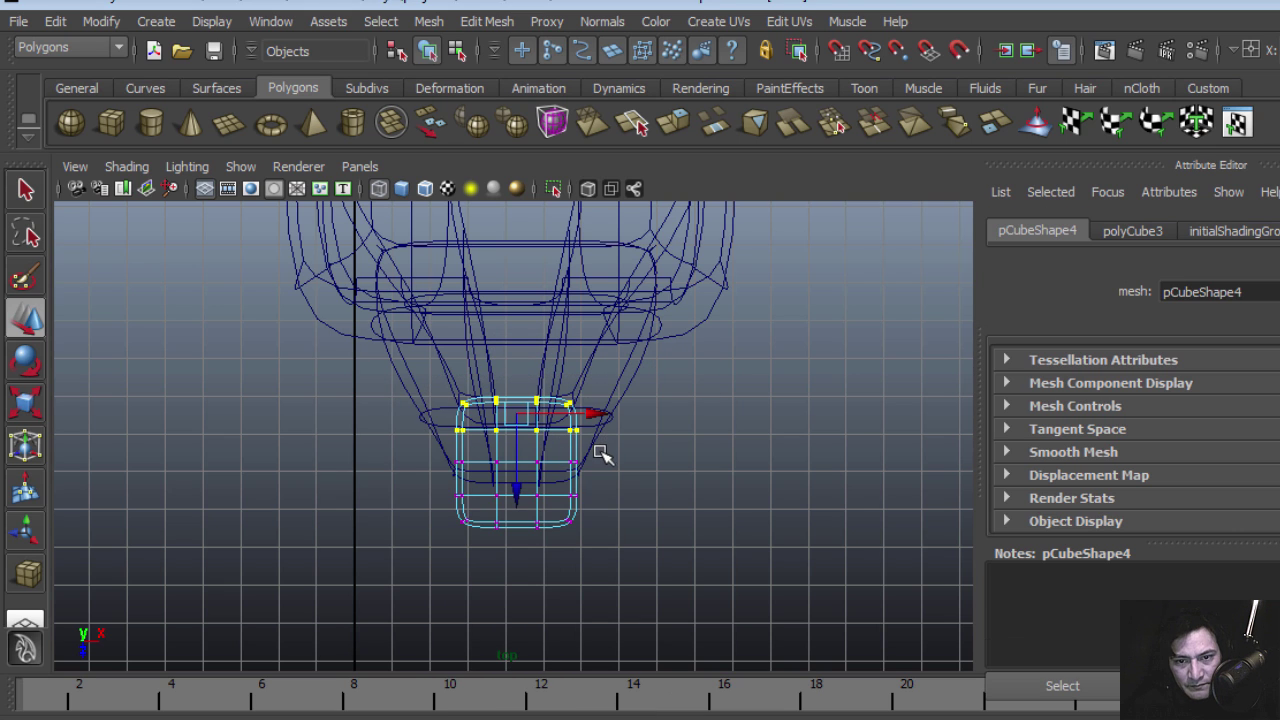
{"action": "key", "text": "r"}
{"action": "left_click_drag", "start_coordinate": [416, 416], "coordinate": [374, 417]}
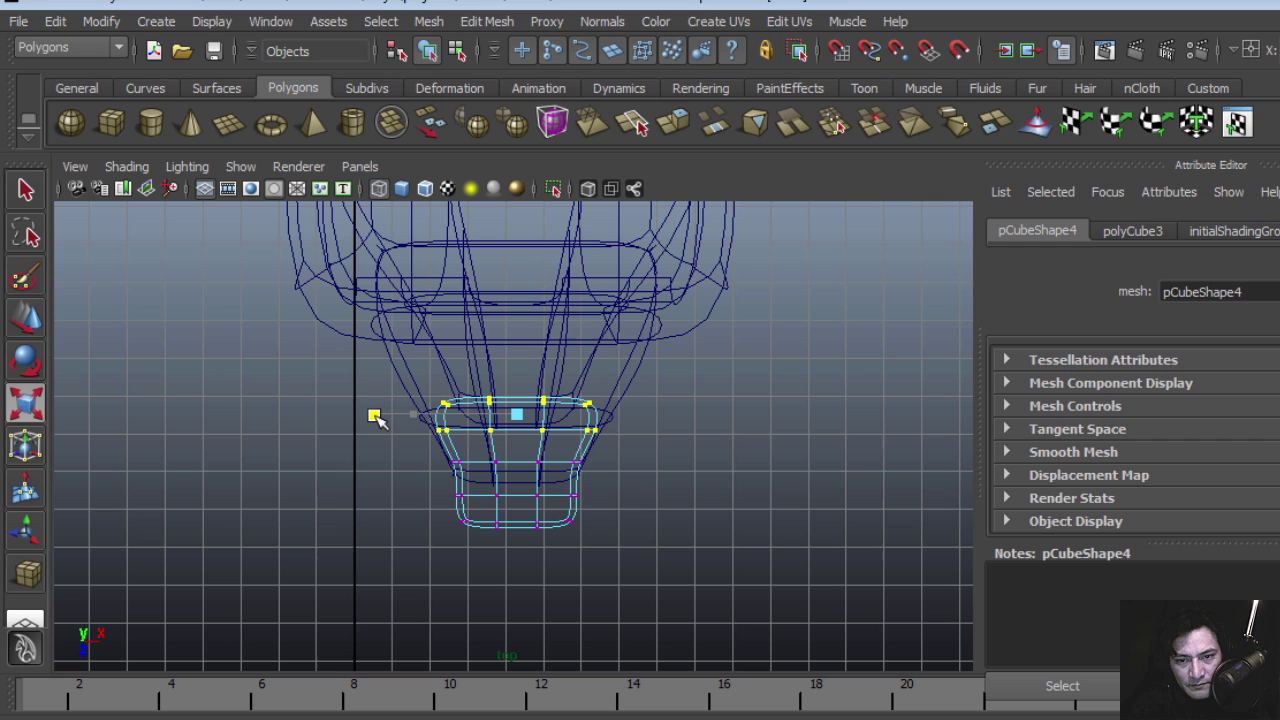
{"action": "key", "text": "space"}
{"action": "key", "text": "space"}
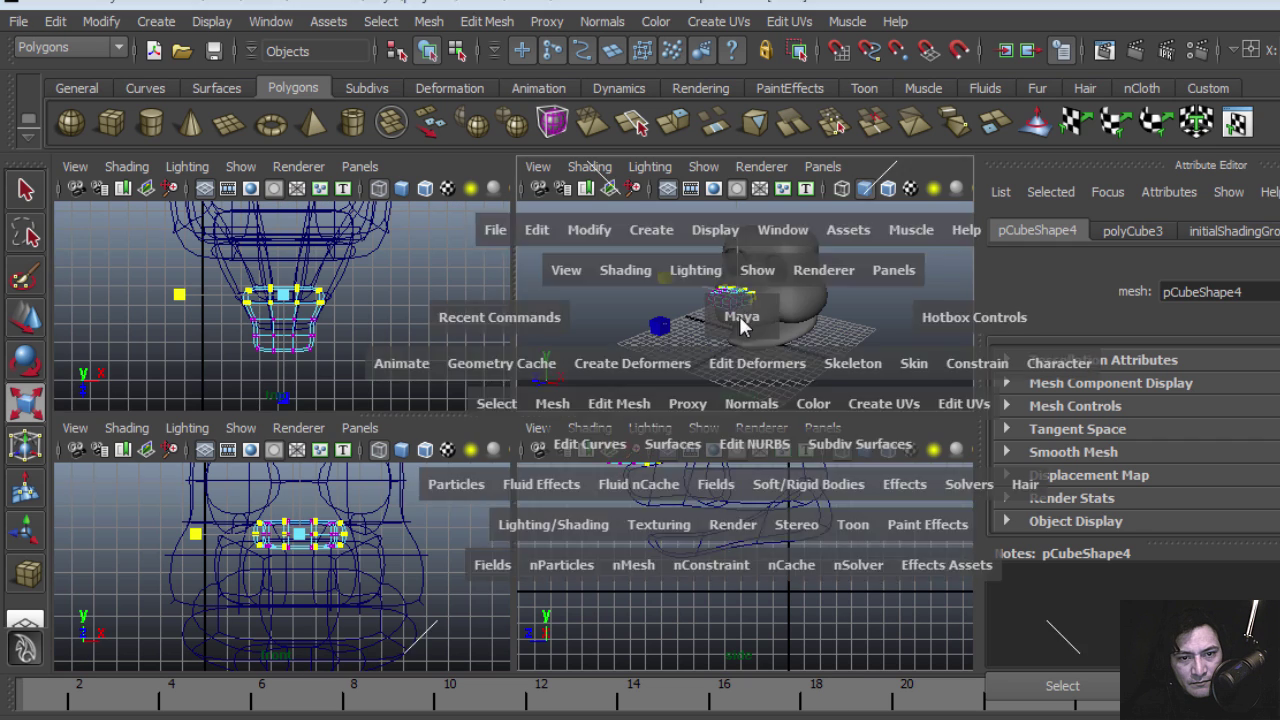
{"action": "right_click_drag", "start_coordinate": [503, 430], "coordinate": [588, 460], "text": "alt"}
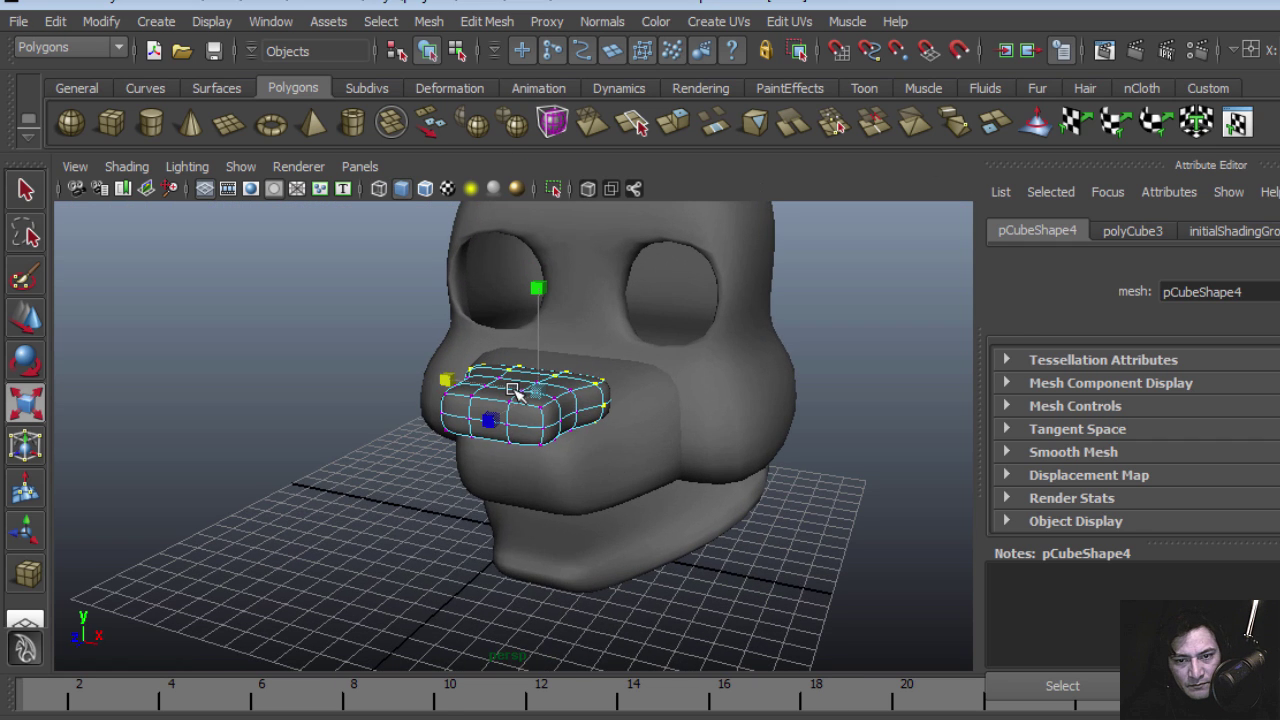
{"action": "right_click_drag", "start_coordinate": [514, 389], "coordinate": [564, 374]}
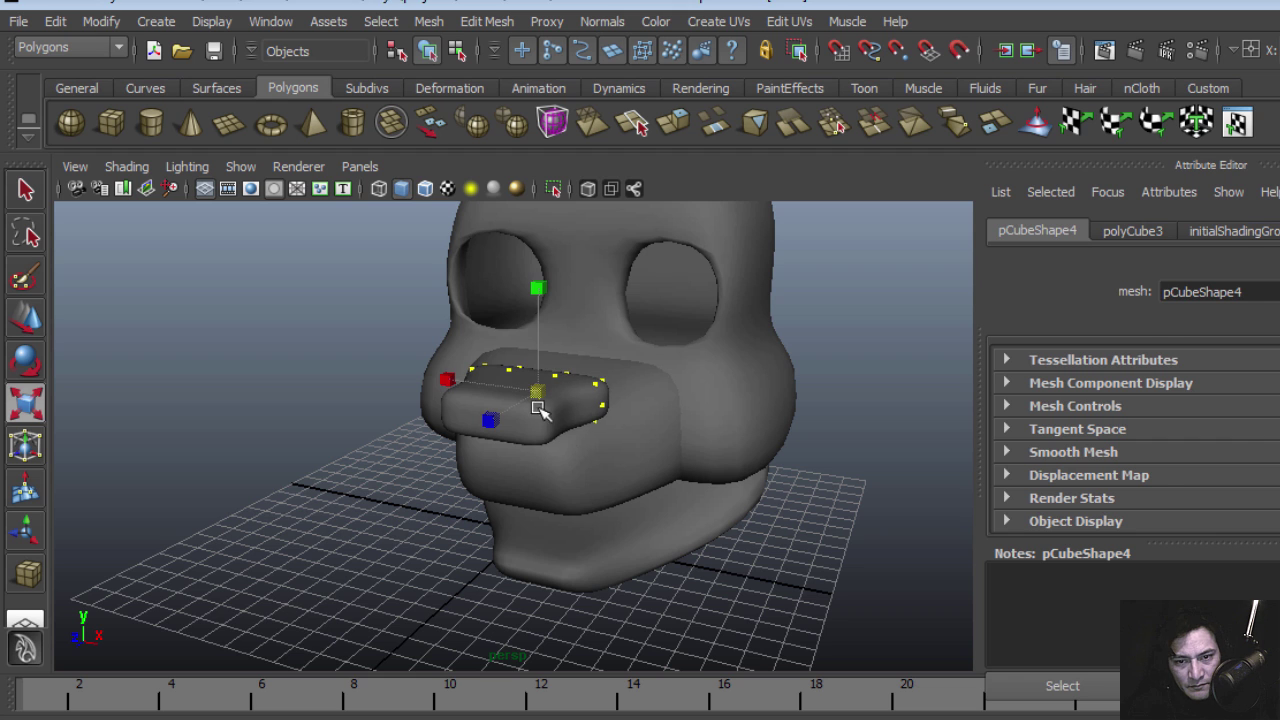
{"action": "key", "text": "F8"}
Step: Move the nose back and down so that it sits partly embedded in the tip of the snout
{"action": "left_click_drag", "start_coordinate": [514, 443], "coordinate": [386, 443], "text": "alt"}
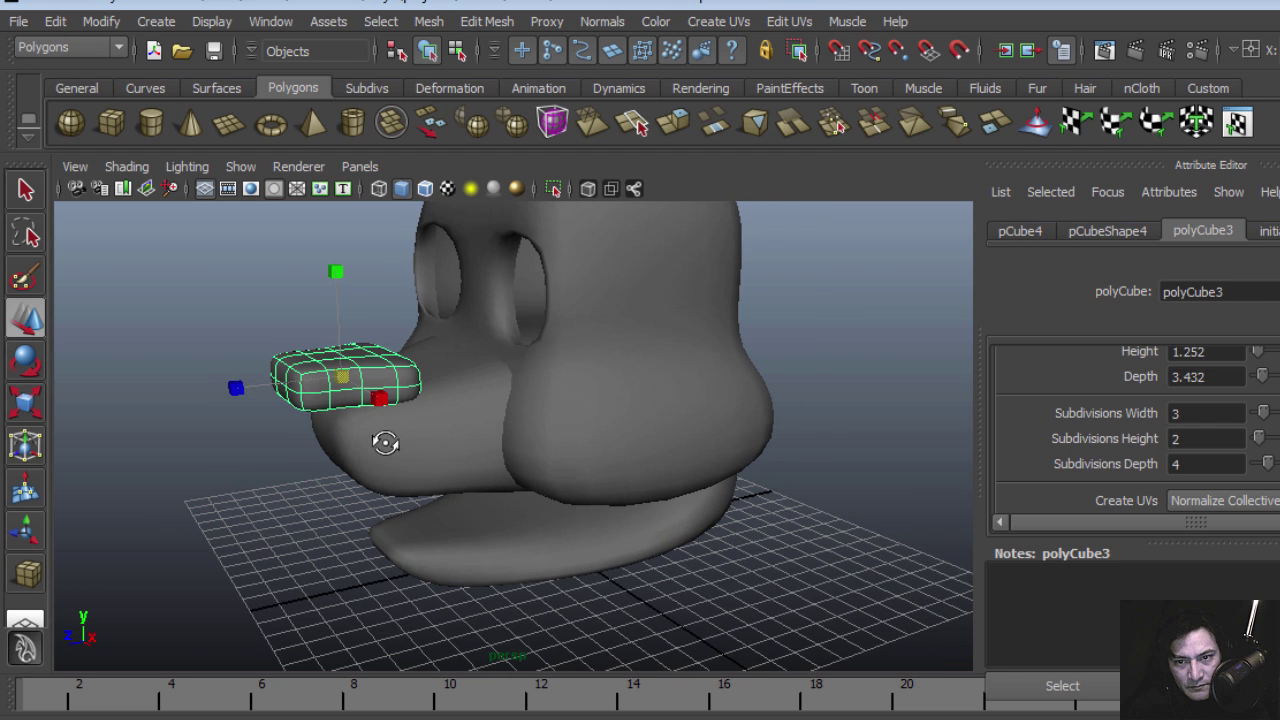
{"action": "key", "text": "w"}
{"action": "left_click_drag", "start_coordinate": [270, 385], "coordinate": [310, 383]}
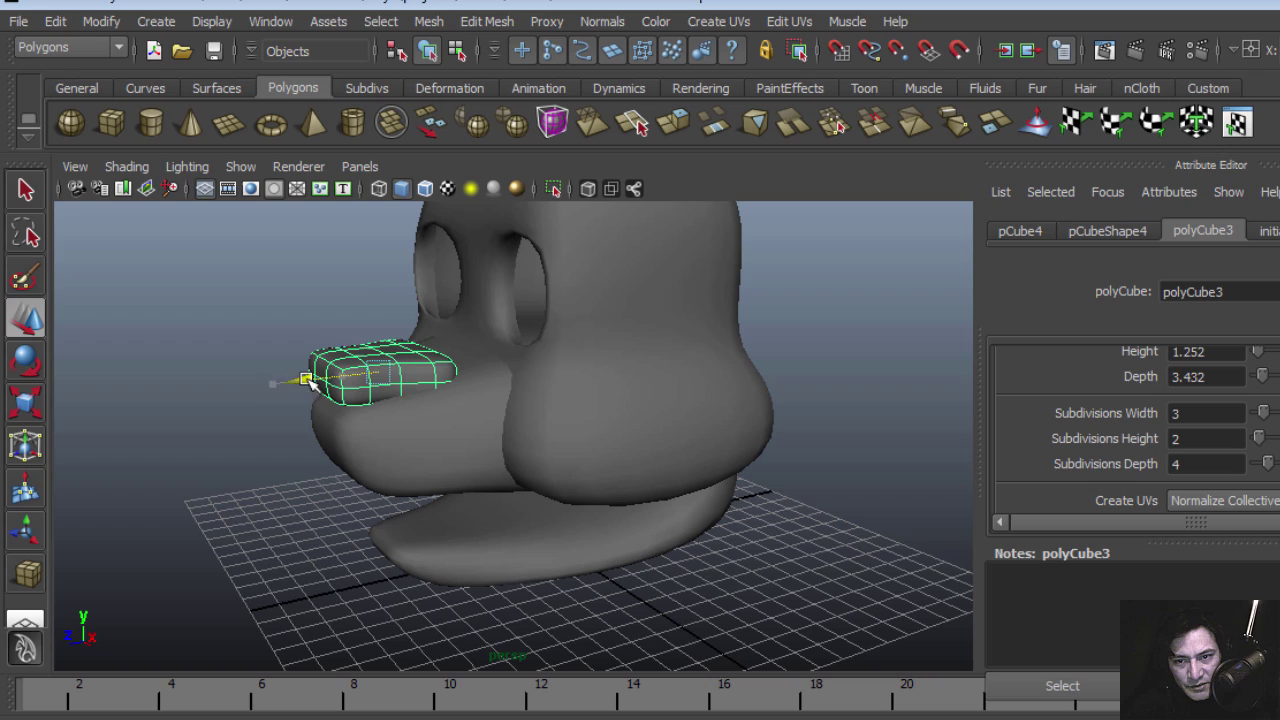
{"action": "left_click_drag", "start_coordinate": [370, 296], "coordinate": [371, 330]}
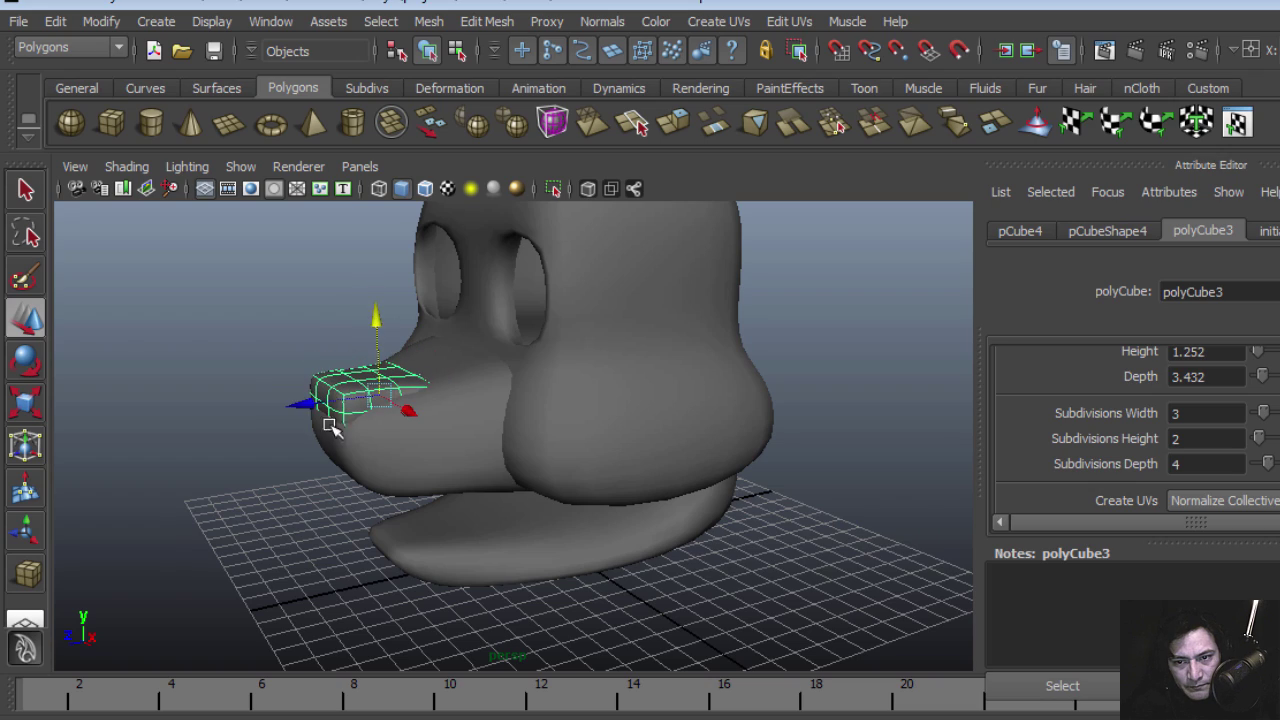
{"action": "left_click_drag", "start_coordinate": [333, 429], "coordinate": [800, 517], "text": "alt"}
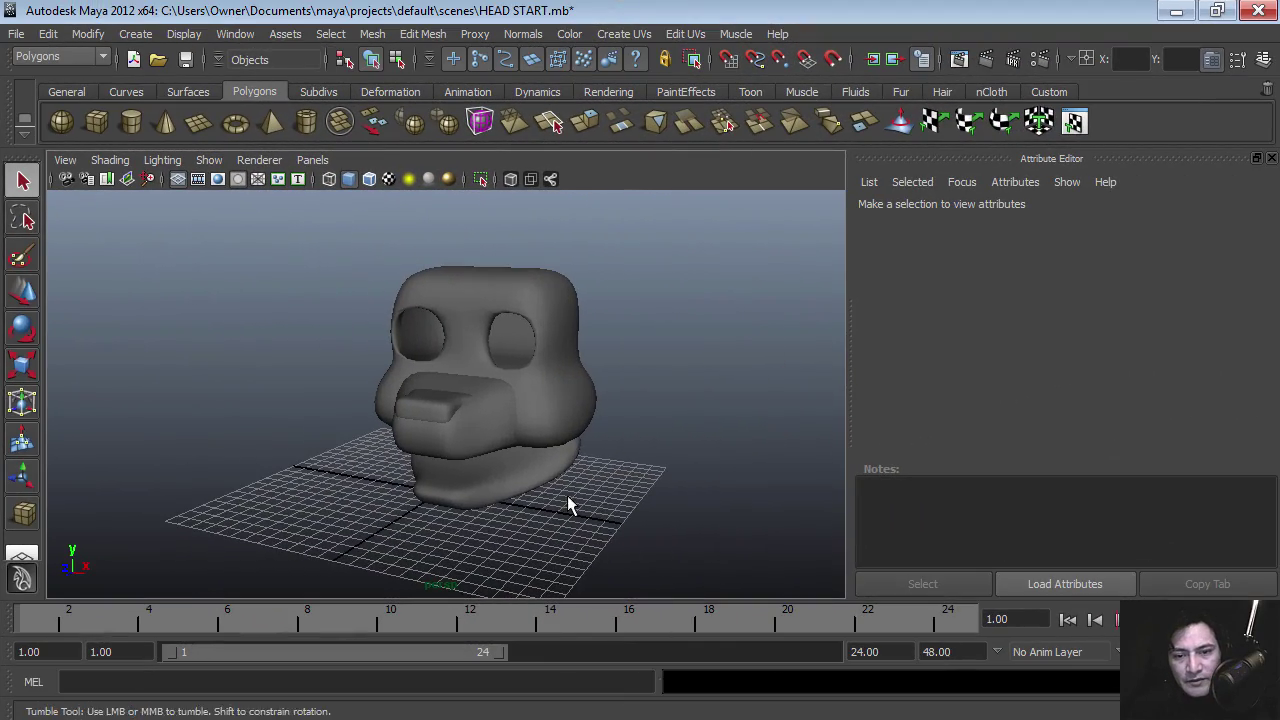
Step: Create a polygon cube about 1.76 high and 1.35 deep beside the head, with 2 width and 3 height subdivisions
{"action": "left_click_drag", "start_coordinate": [569, 503], "coordinate": [599, 492], "text": "alt"}
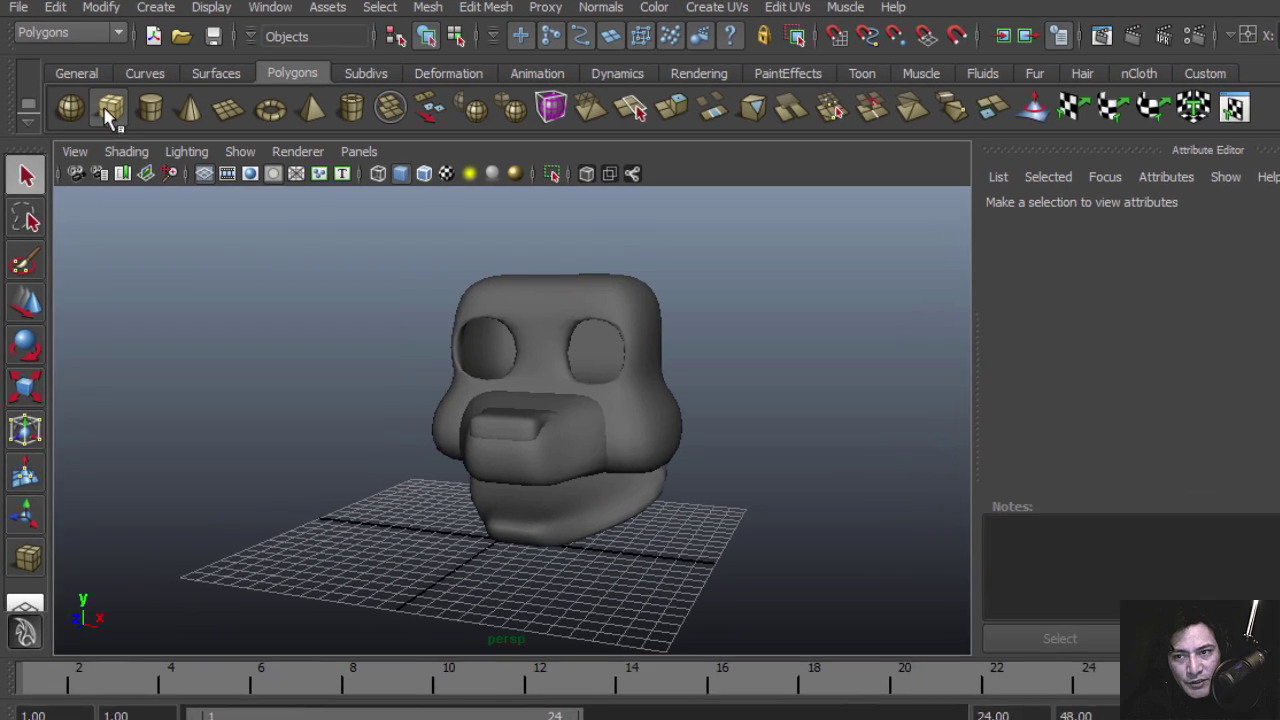
{"action": "left_click", "coordinate": [96, 121]}
{"action": "left_click_drag", "start_coordinate": [711, 570], "coordinate": [743, 531]}
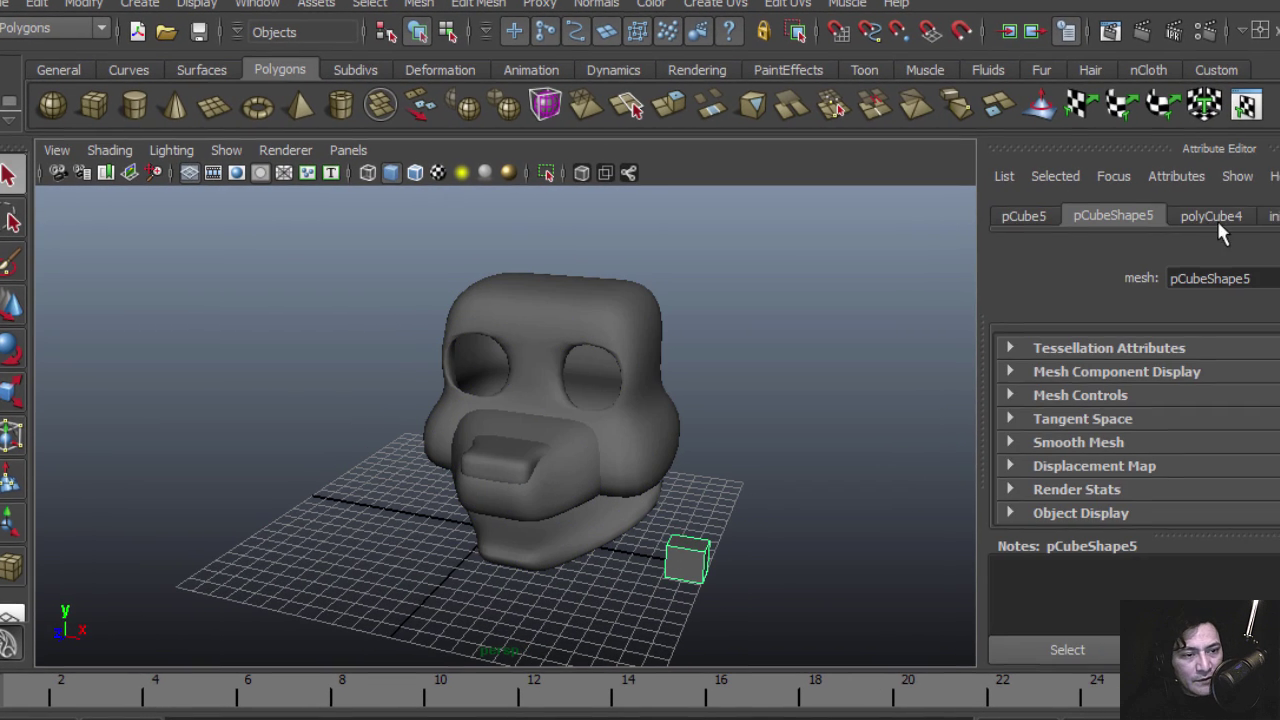
{"action": "left_click", "coordinate": [1211, 216]}
{"action": "left_click_drag", "start_coordinate": [1086, 407], "coordinate": [1090, 405]}
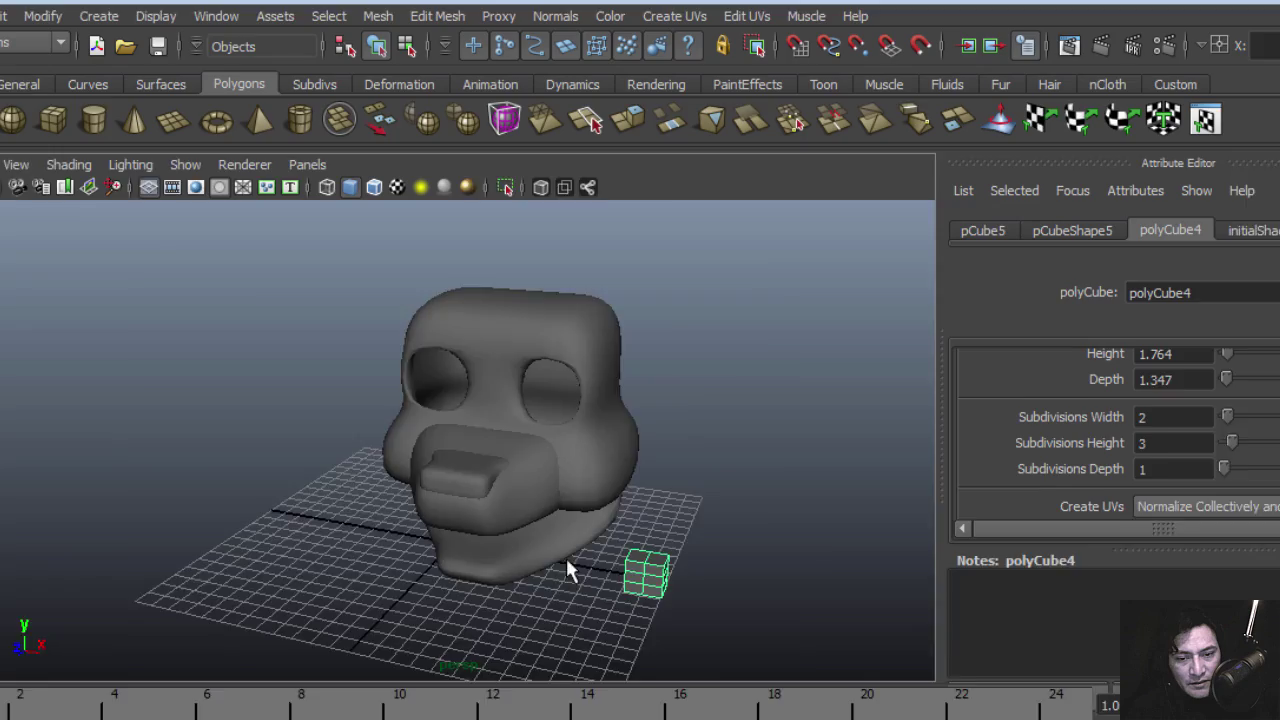
Step: Move the new cube up beside the head's upper corner in the front view and set its width subdivisions to 4
{"action": "key", "text": "space"}
{"action": "key", "text": "space"}
{"action": "right_click_drag", "start_coordinate": [657, 441], "coordinate": [419, 465], "text": "alt"}
{"action": "right_click_drag", "start_coordinate": [667, 419], "coordinate": [653, 535], "text": "alt"}
{"action": "right_click_drag", "start_coordinate": [848, 509], "coordinate": [546, 524], "text": "alt"}
{"action": "middle_click_drag", "start_coordinate": [804, 490], "coordinate": [697, 527], "text": "alt"}
{"action": "key", "text": "w"}
{"action": "left_click_drag", "start_coordinate": [640, 652], "coordinate": [605, 280]}
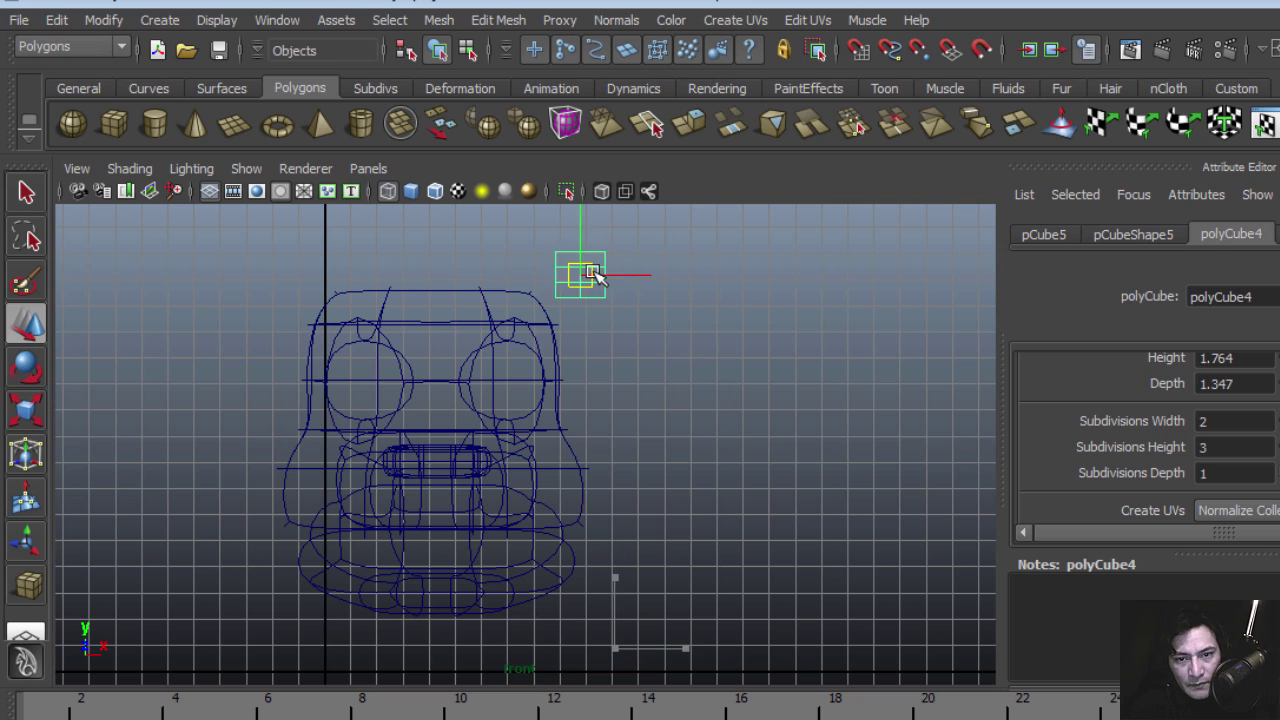
{"action": "scroll", "coordinate": [646, 306], "scroll_direction": "up", "scroll_amount": 2}
{"action": "middle_click_drag", "start_coordinate": [597, 215], "coordinate": [623, 391], "text": "alt"}
{"action": "right_click_drag", "start_coordinate": [623, 391], "coordinate": [886, 520], "text": "alt"}
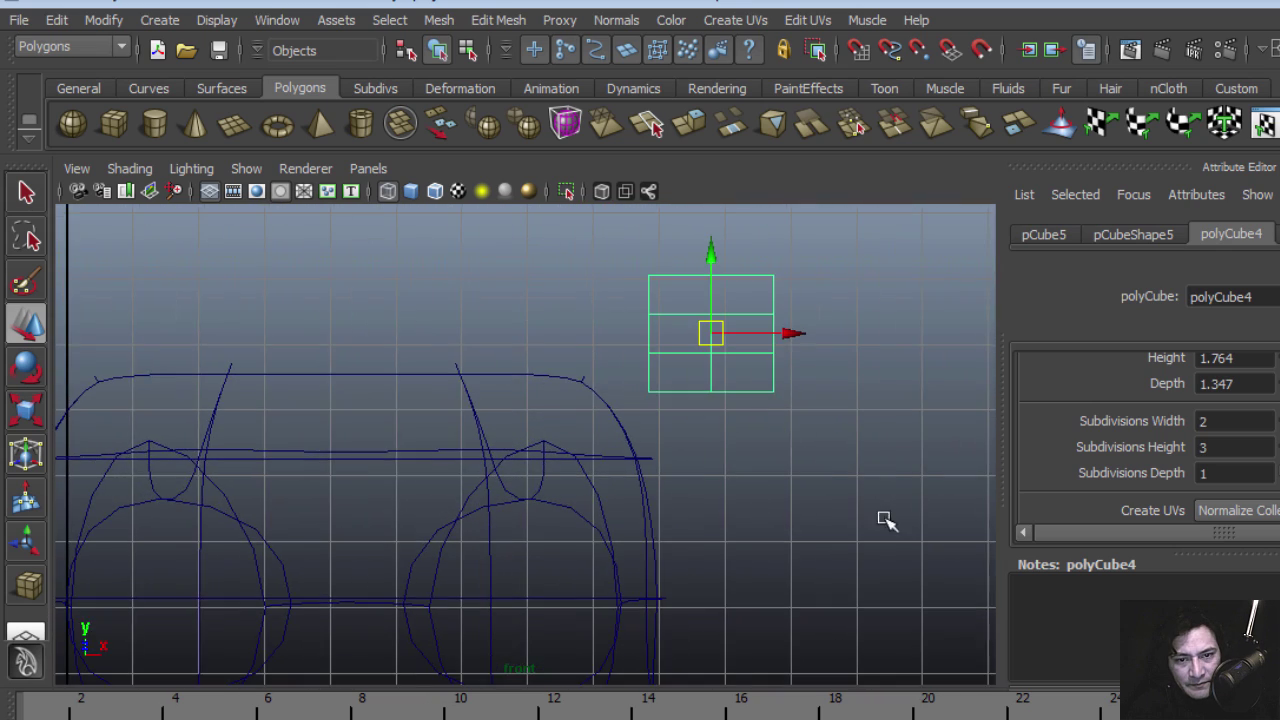
{"action": "middle_click_drag", "start_coordinate": [752, 414], "coordinate": [667, 466], "text": "alt"}
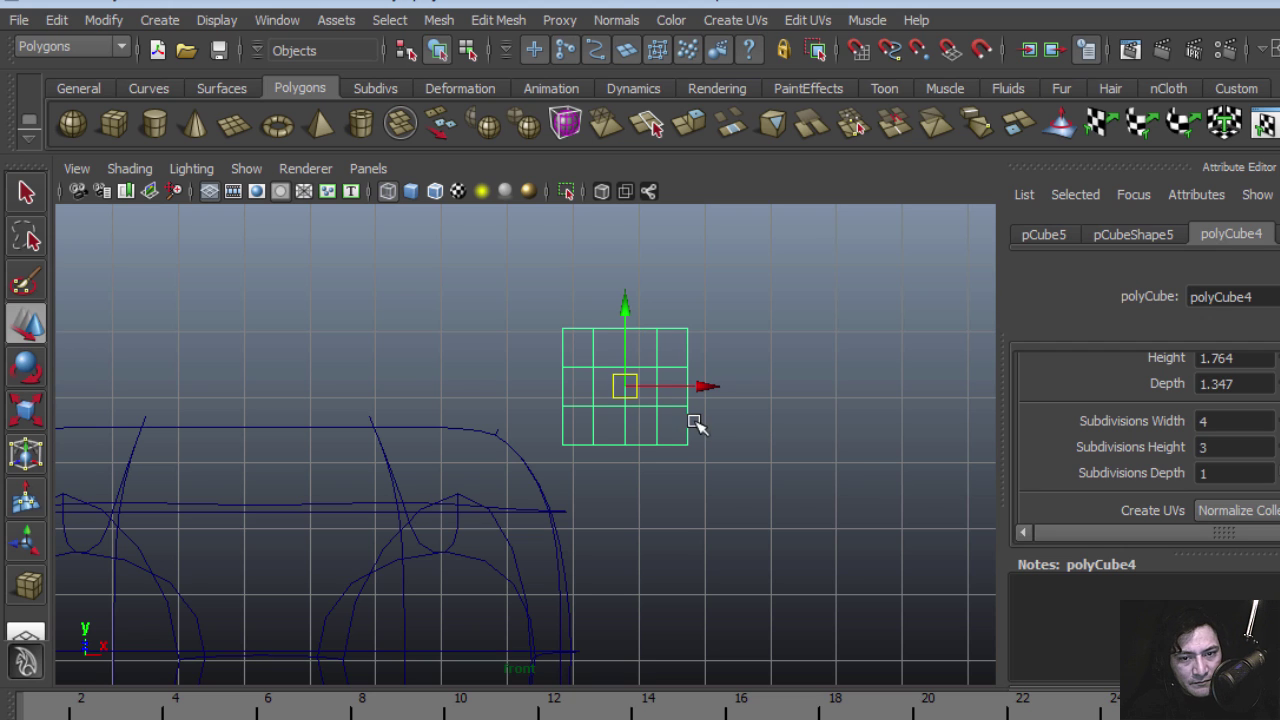
Step: Scale the ear cube's upper two rows of vertices wider sideways
{"action": "right_click_drag", "start_coordinate": [655, 362], "coordinate": [537, 360]}
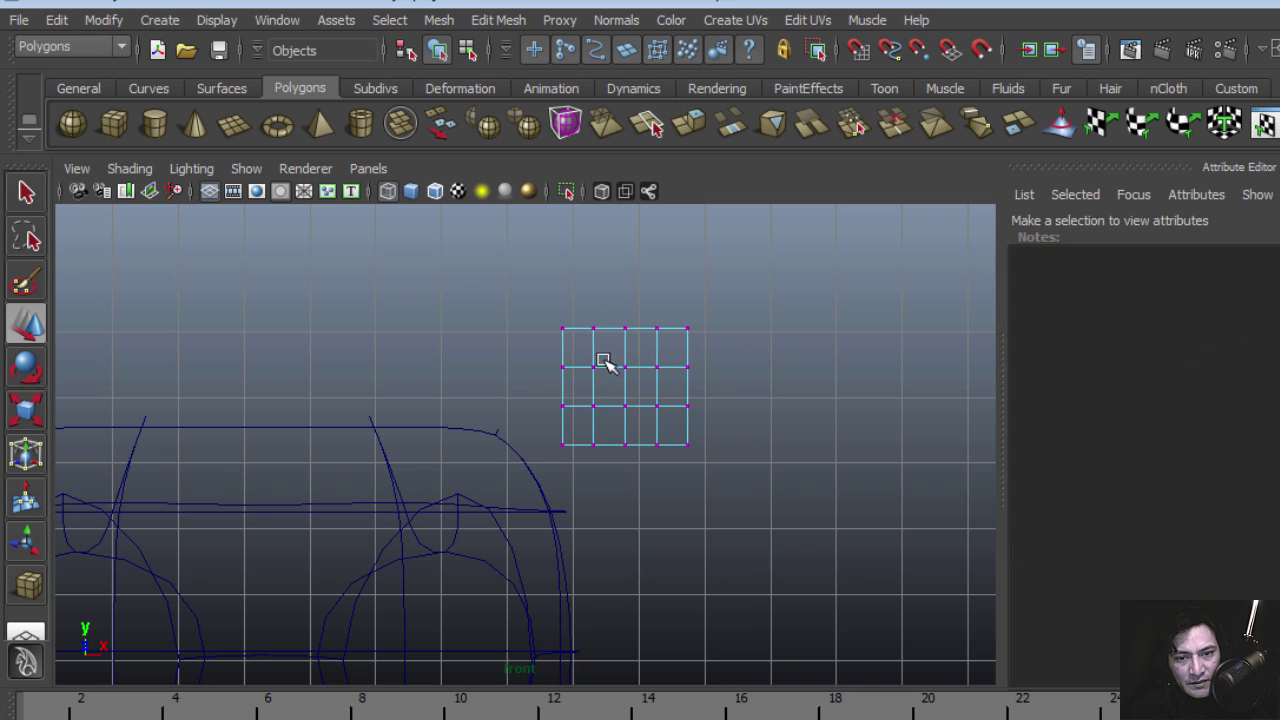
{"action": "left_click_drag", "start_coordinate": [707, 368], "coordinate": [709, 370]}
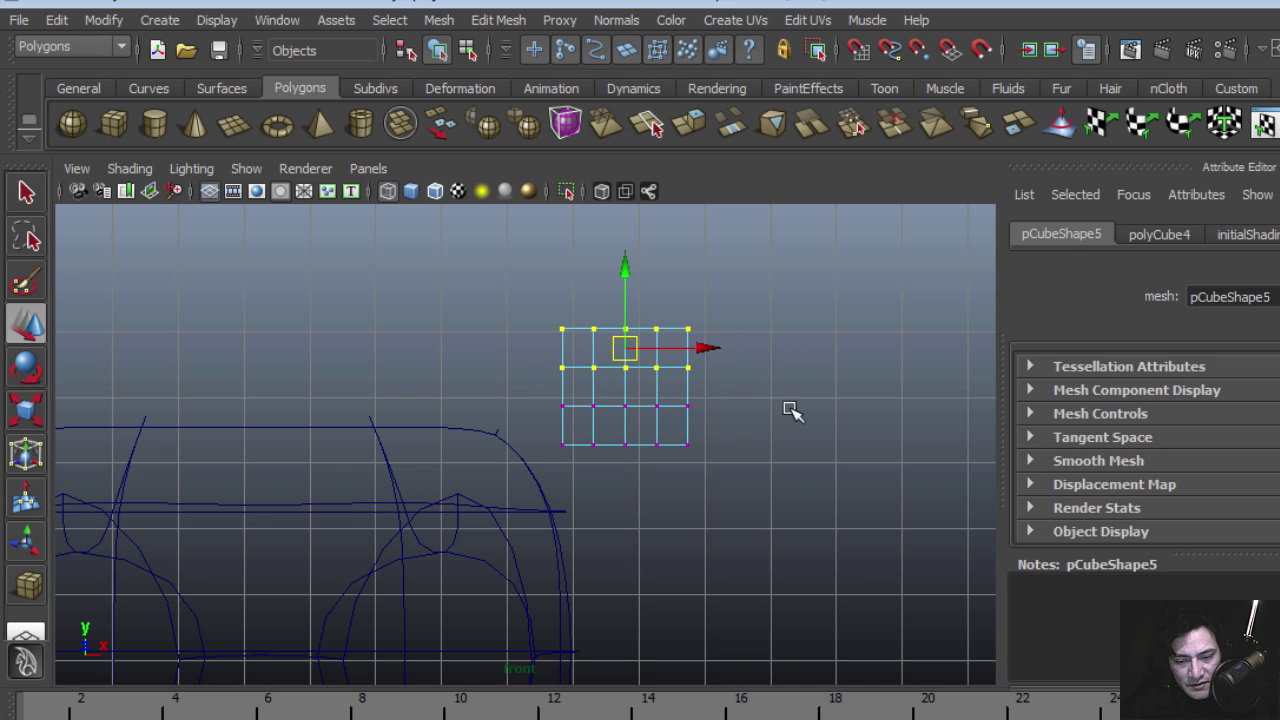
{"action": "key", "text": "r"}
{"action": "left_click_drag", "start_coordinate": [519, 346], "coordinate": [505, 346]}
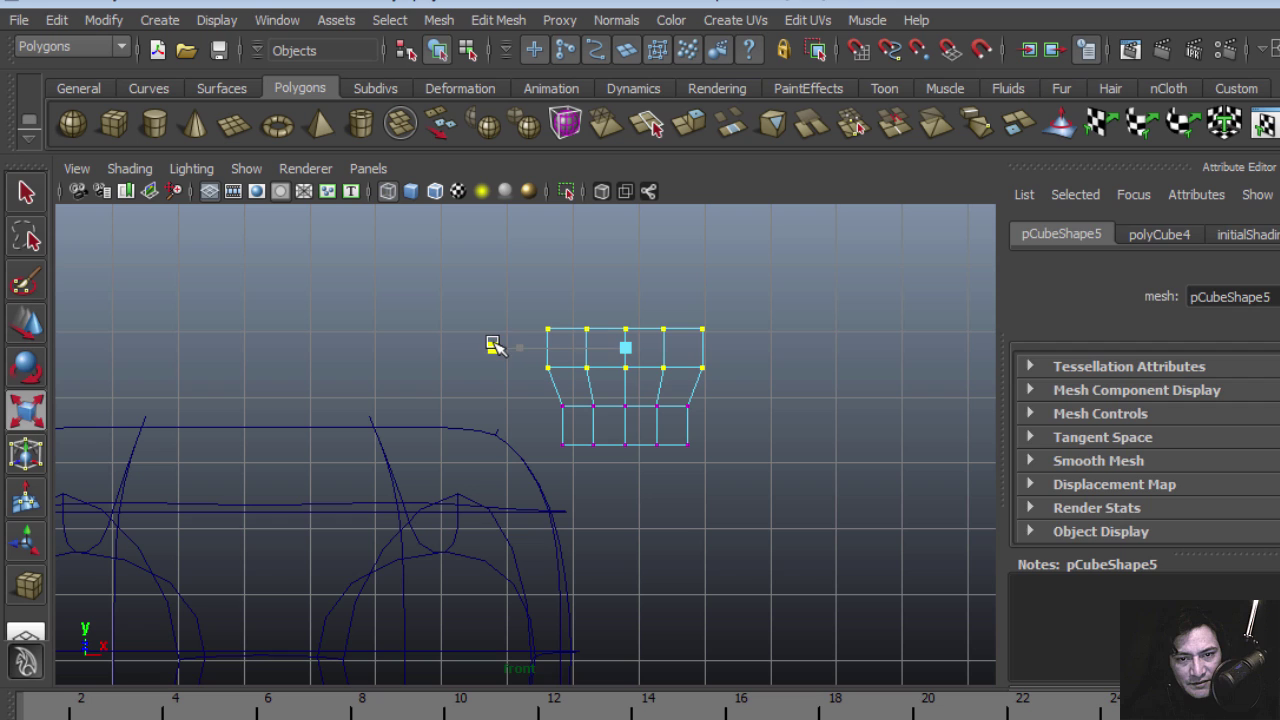
{"action": "left_click", "coordinate": [637, 303]}
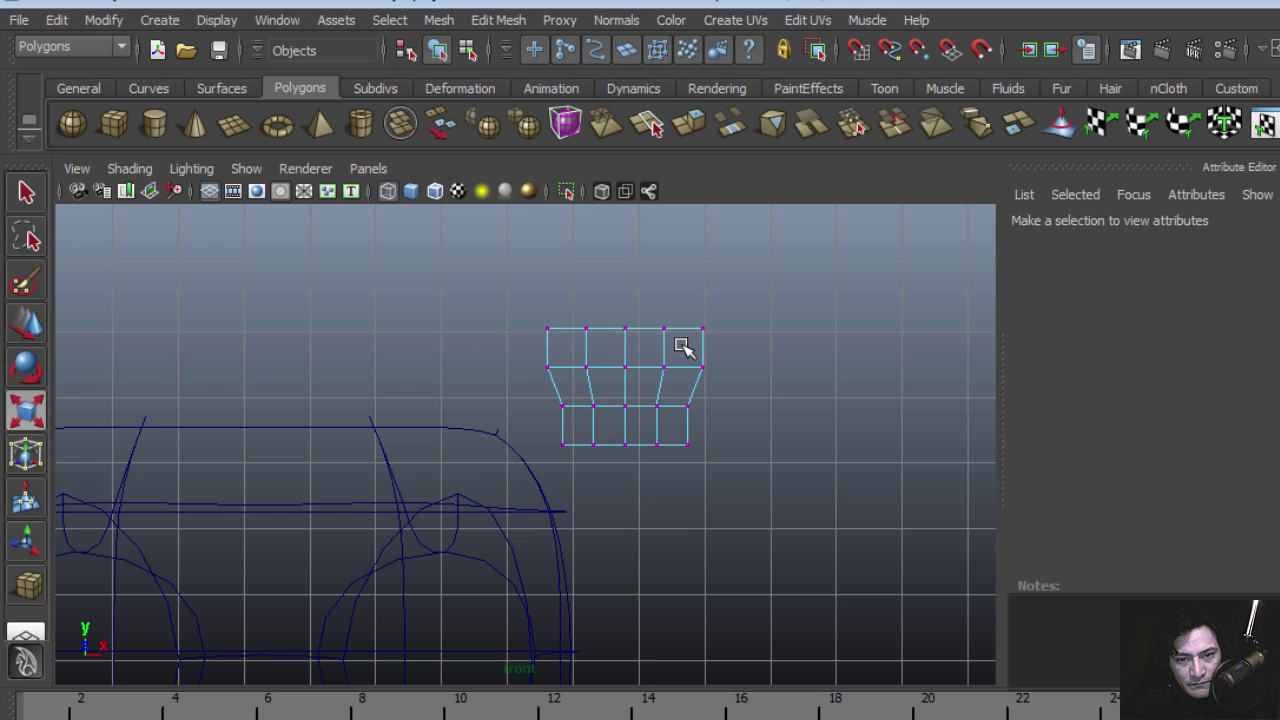
Step: Raise the three middle columns of vertices on the ear's top edge to give it a rounded crown
{"action": "left_click_drag", "start_coordinate": [683, 346], "coordinate": [574, 289]}
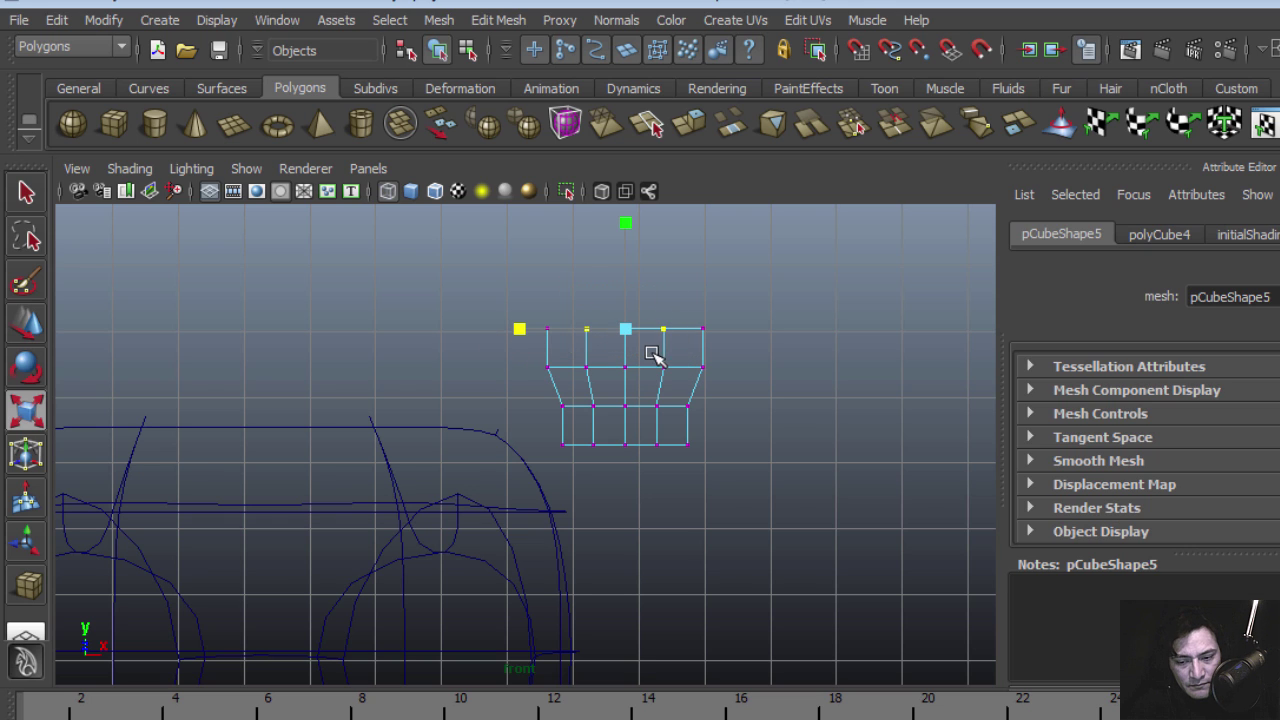
{"action": "key", "text": "w"}
{"action": "left_click_drag", "start_coordinate": [622, 251], "coordinate": [622, 224]}
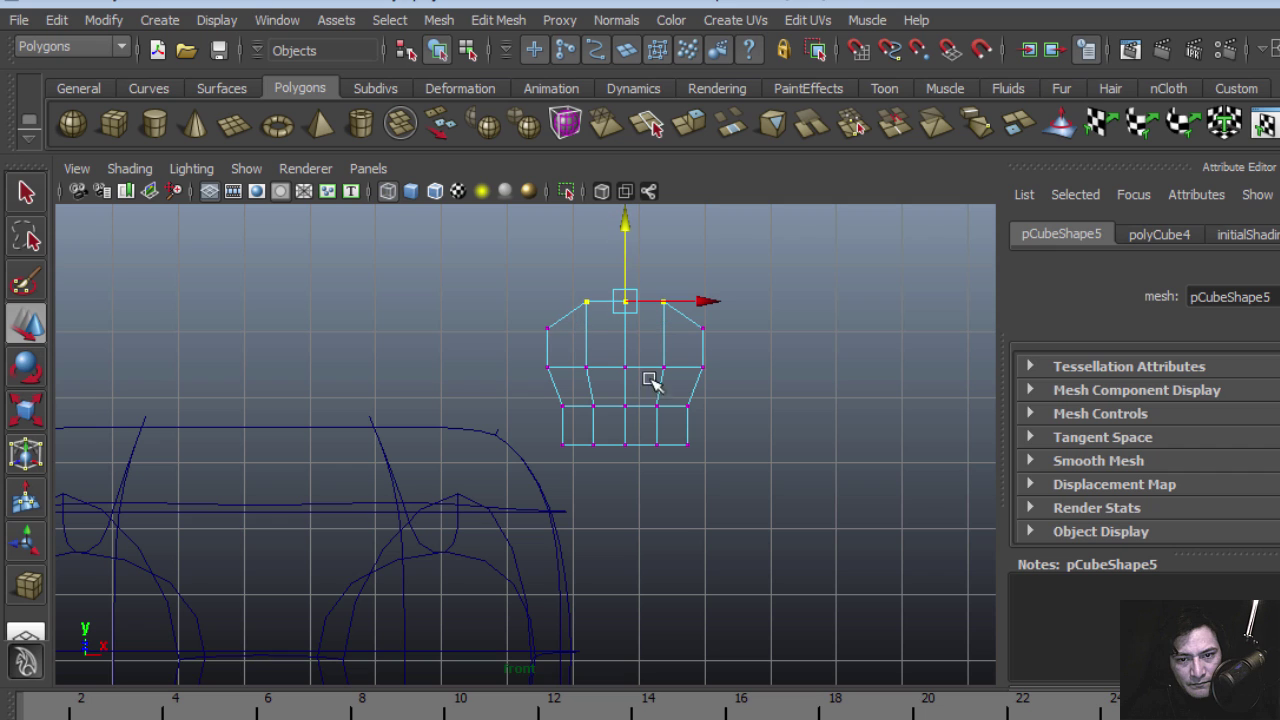
Step: Narrow the ear's bottom row of vertices and turn on the smooth preview for the whole ear
{"action": "left_click_drag", "start_coordinate": [683, 474], "coordinate": [752, 497]}
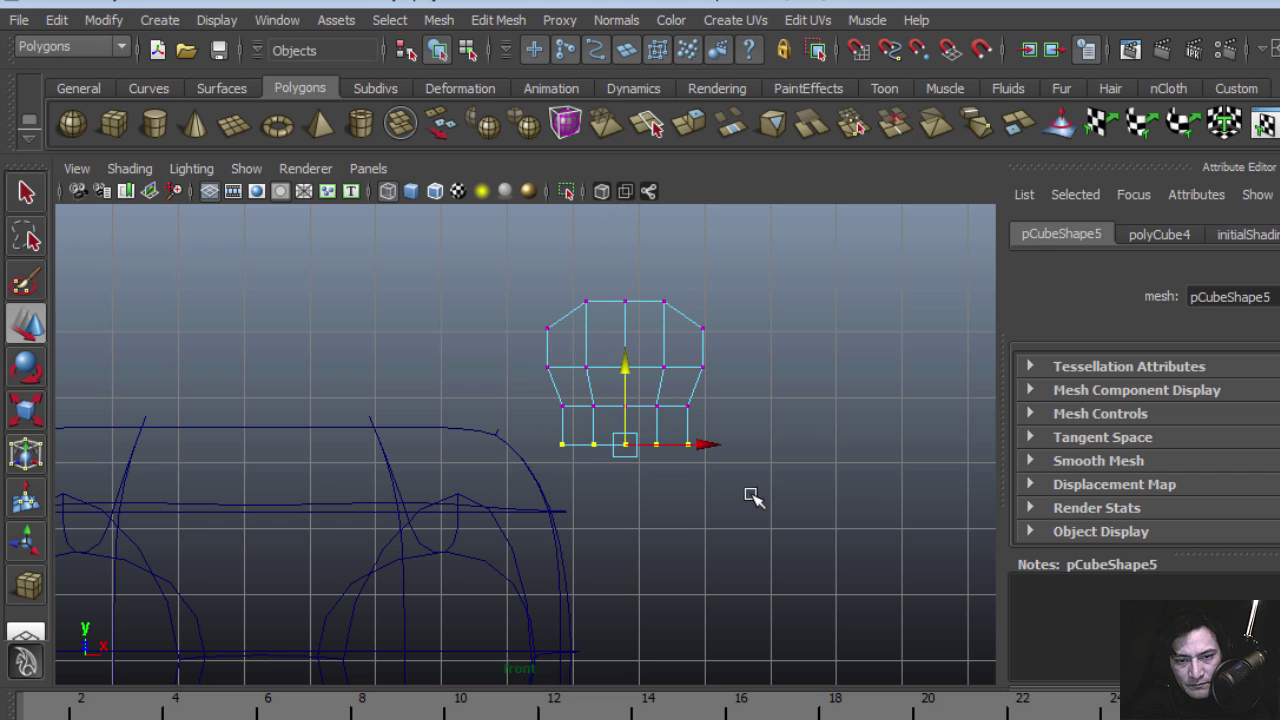
{"action": "key", "text": "r"}
{"action": "left_click_drag", "start_coordinate": [528, 446], "coordinate": [536, 449]}
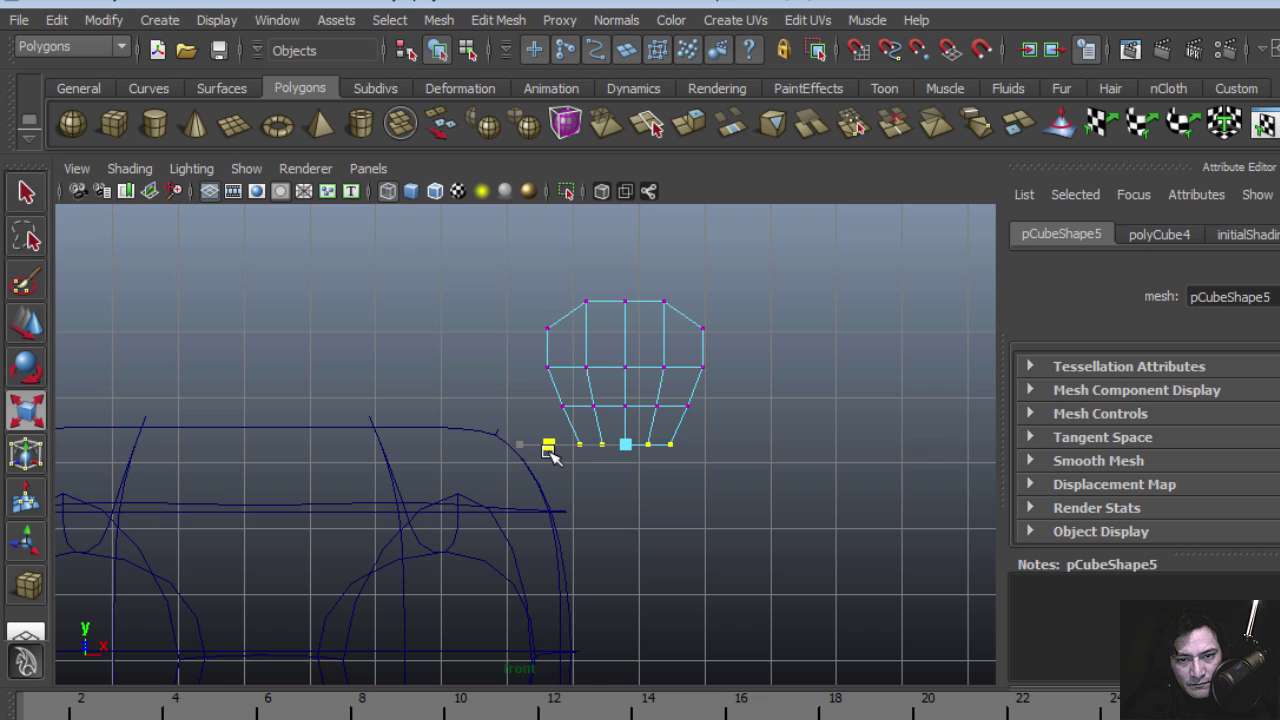
{"action": "right_click_drag", "start_coordinate": [625, 364], "coordinate": [716, 334]}
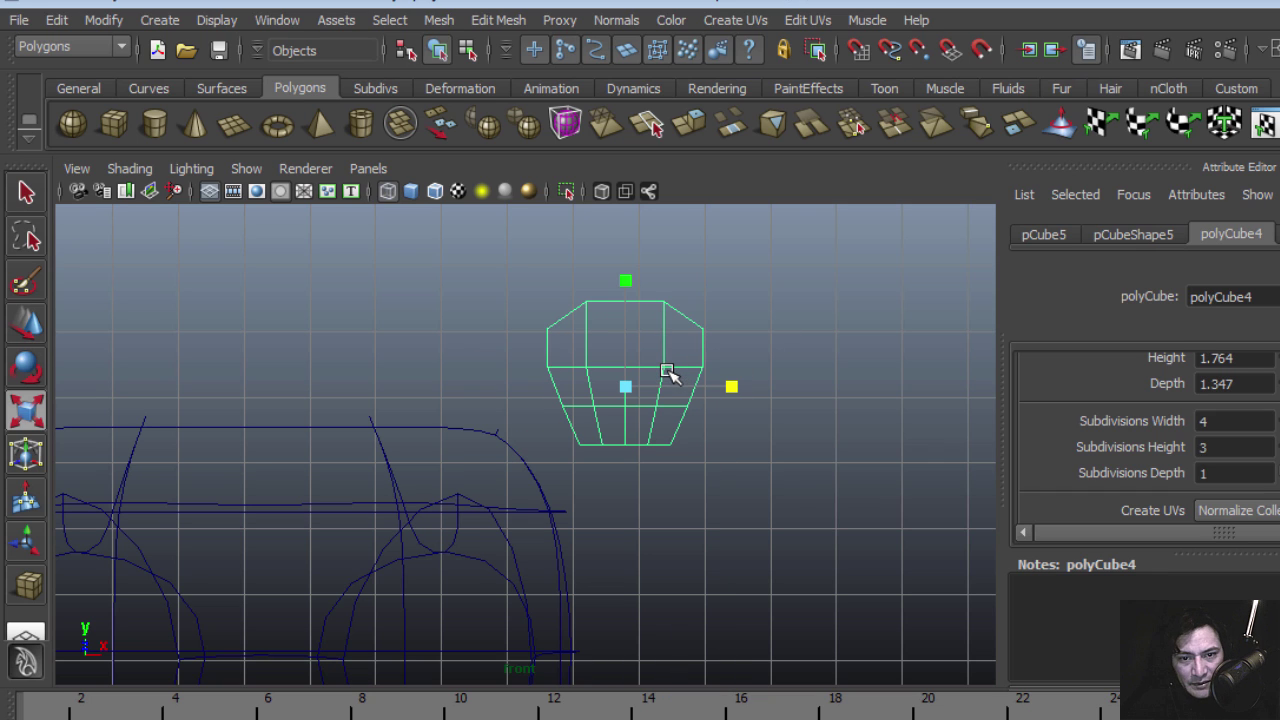
{"action": "key", "text": "3"}
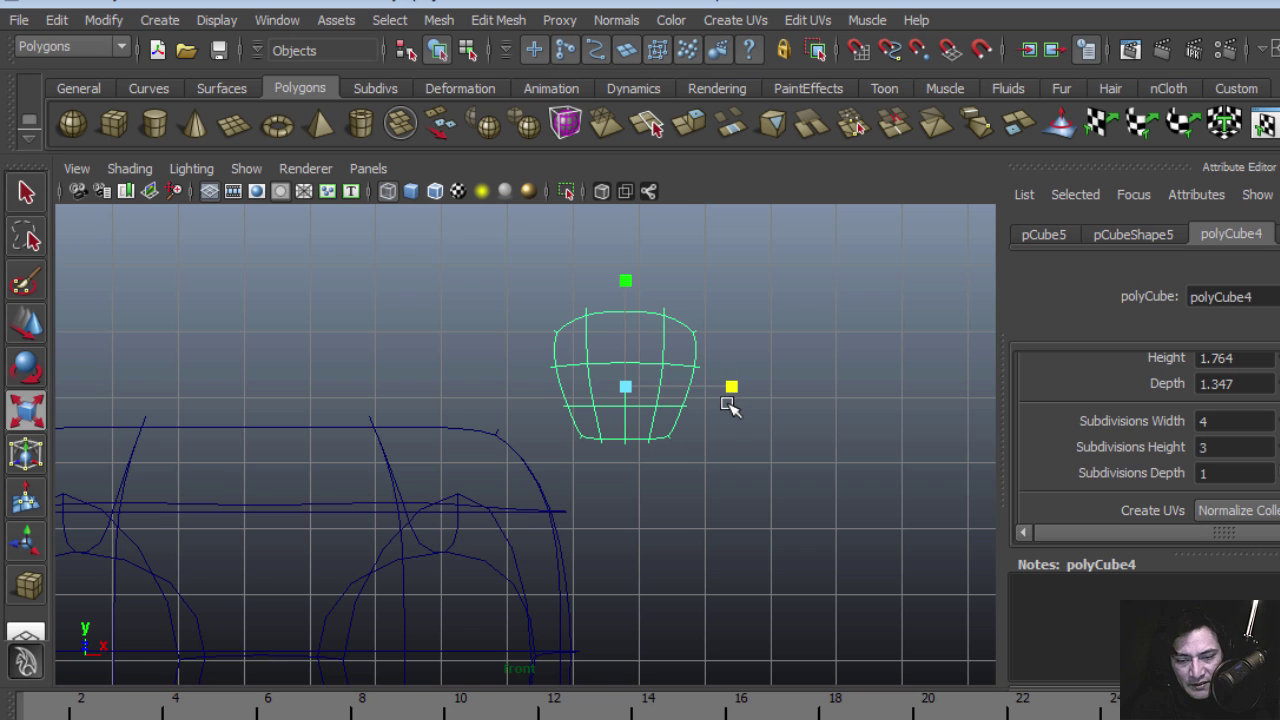
Step: Tilt the ear outward and move it closer to the head's upper corner in the front view
{"action": "key", "text": "e"}
{"action": "left_click_drag", "start_coordinate": [720, 316], "coordinate": [770, 417]}
{"action": "key", "text": "w"}
{"action": "left_click_drag", "start_coordinate": [628, 385], "coordinate": [584, 400]}
{"action": "right_click_drag", "start_coordinate": [632, 455], "coordinate": [443, 465], "text": "alt"}
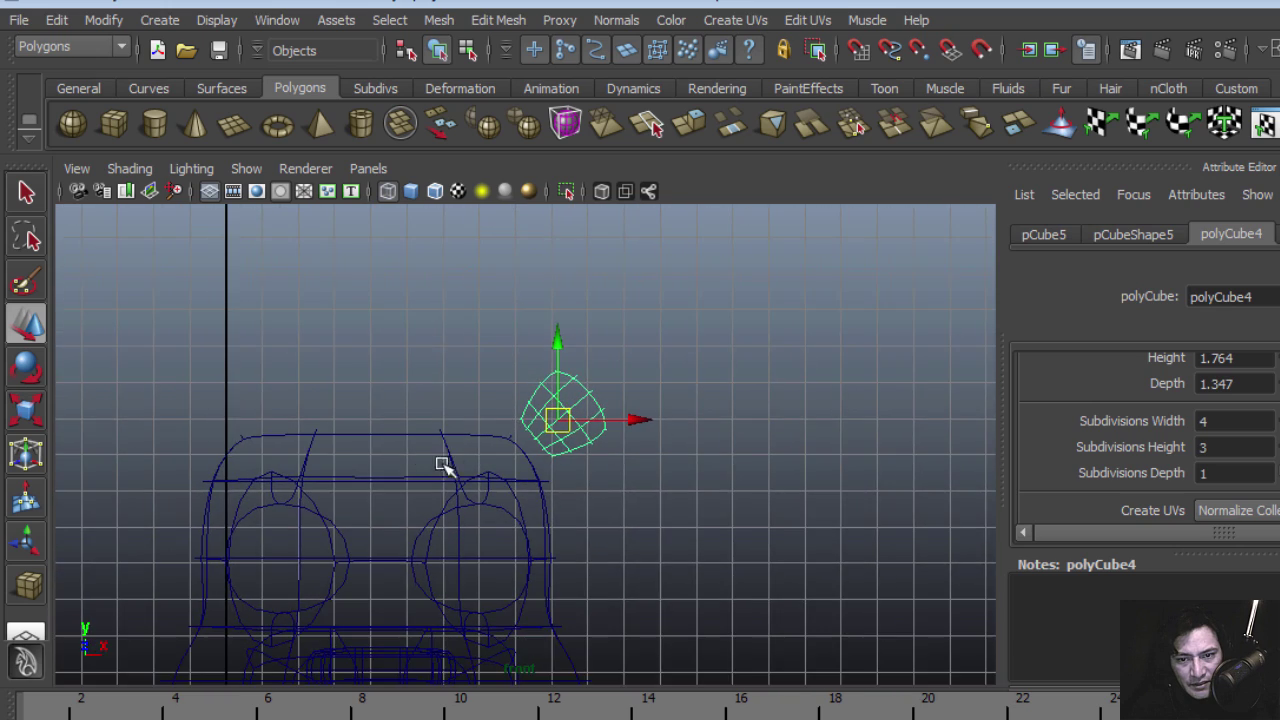
{"action": "middle_click_drag", "start_coordinate": [472, 460], "coordinate": [677, 338], "text": "alt"}
{"action": "right_click_drag", "start_coordinate": [650, 405], "coordinate": [737, 403], "text": "alt"}
{"action": "middle_click_drag", "start_coordinate": [737, 403], "coordinate": [715, 441], "text": "alt"}
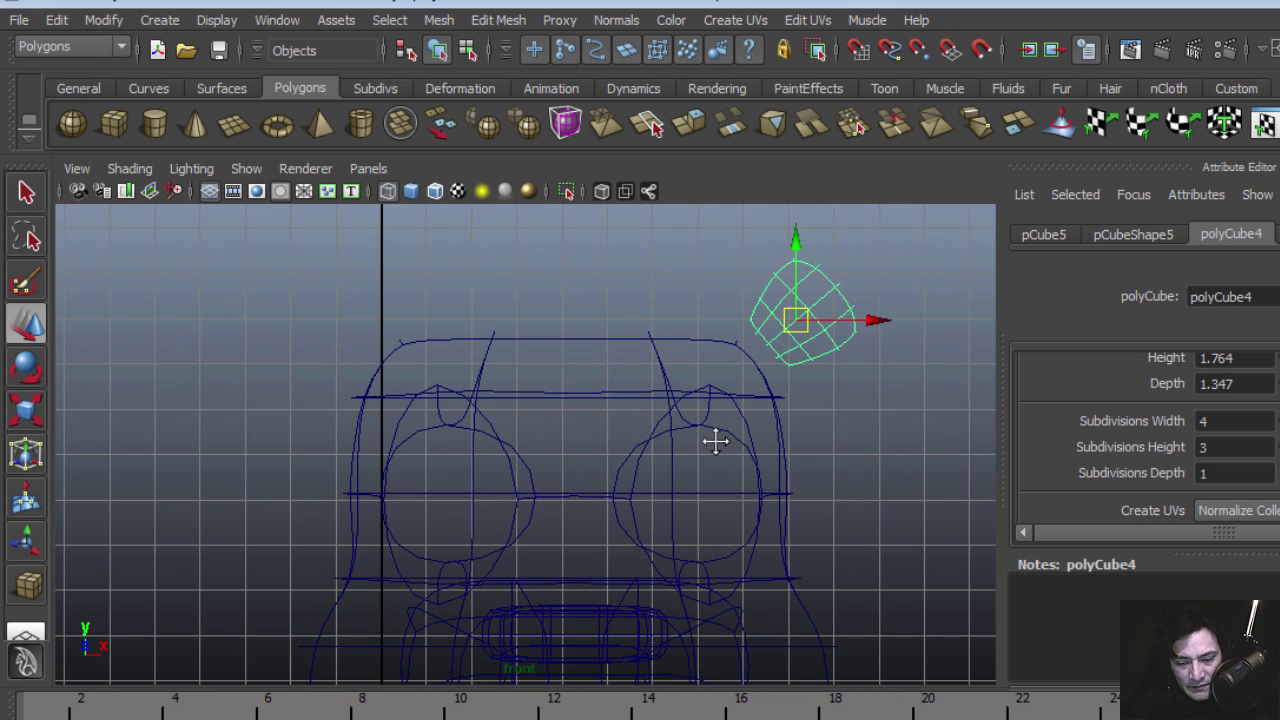
Step: Duplicate the ear, move the copy across to the opposite upper corner of the head and rotate it to mirror the original
{"action": "key", "text": "ctrl+d"}
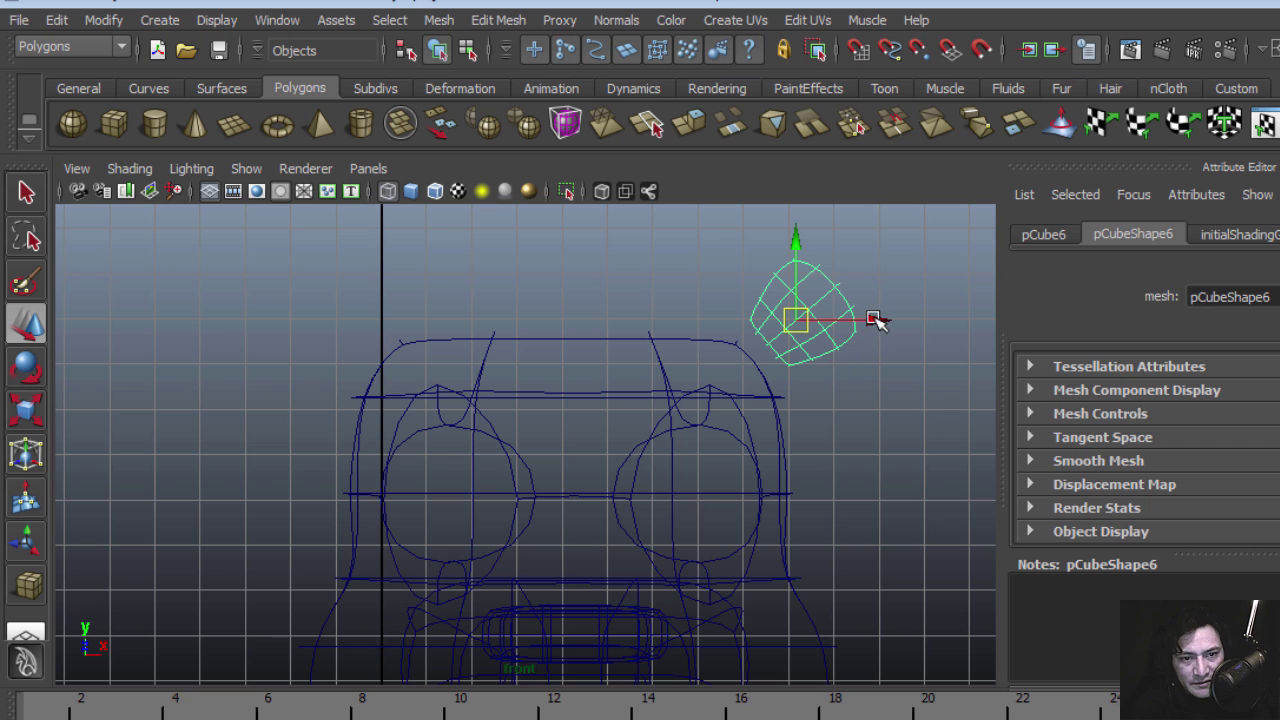
{"action": "left_click_drag", "start_coordinate": [873, 318], "coordinate": [420, 337]}
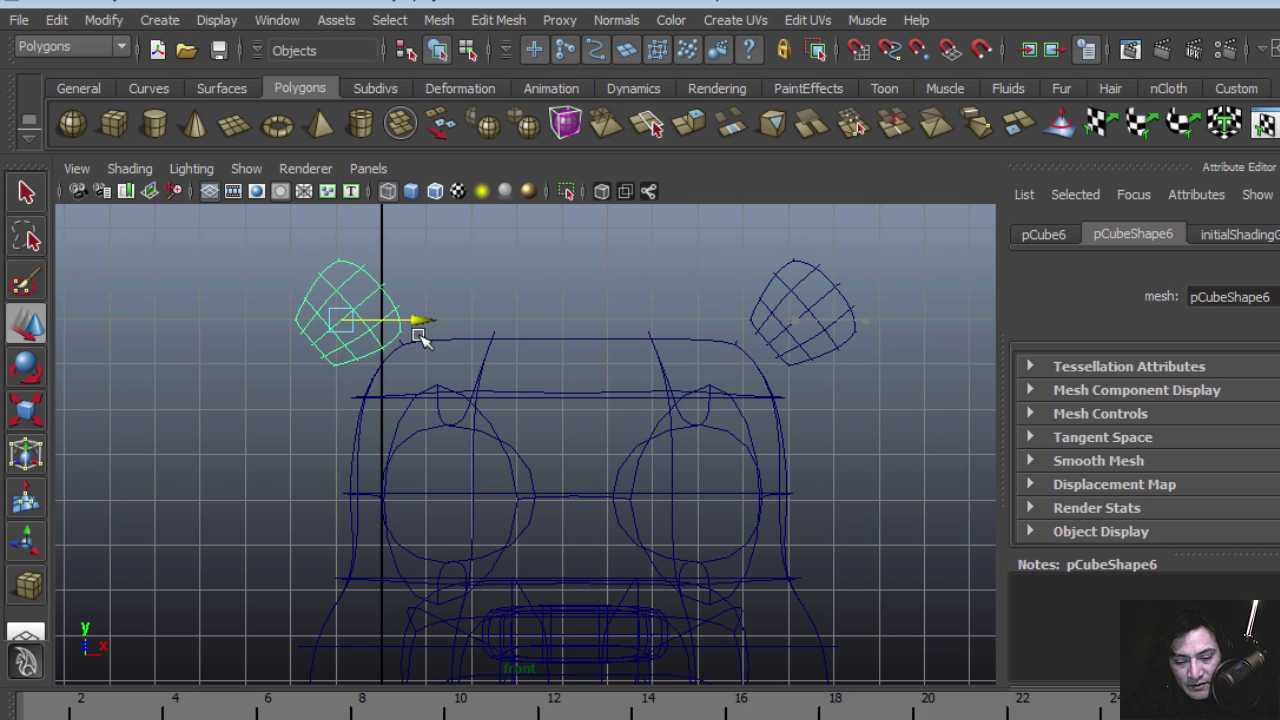
{"action": "key", "text": "e"}
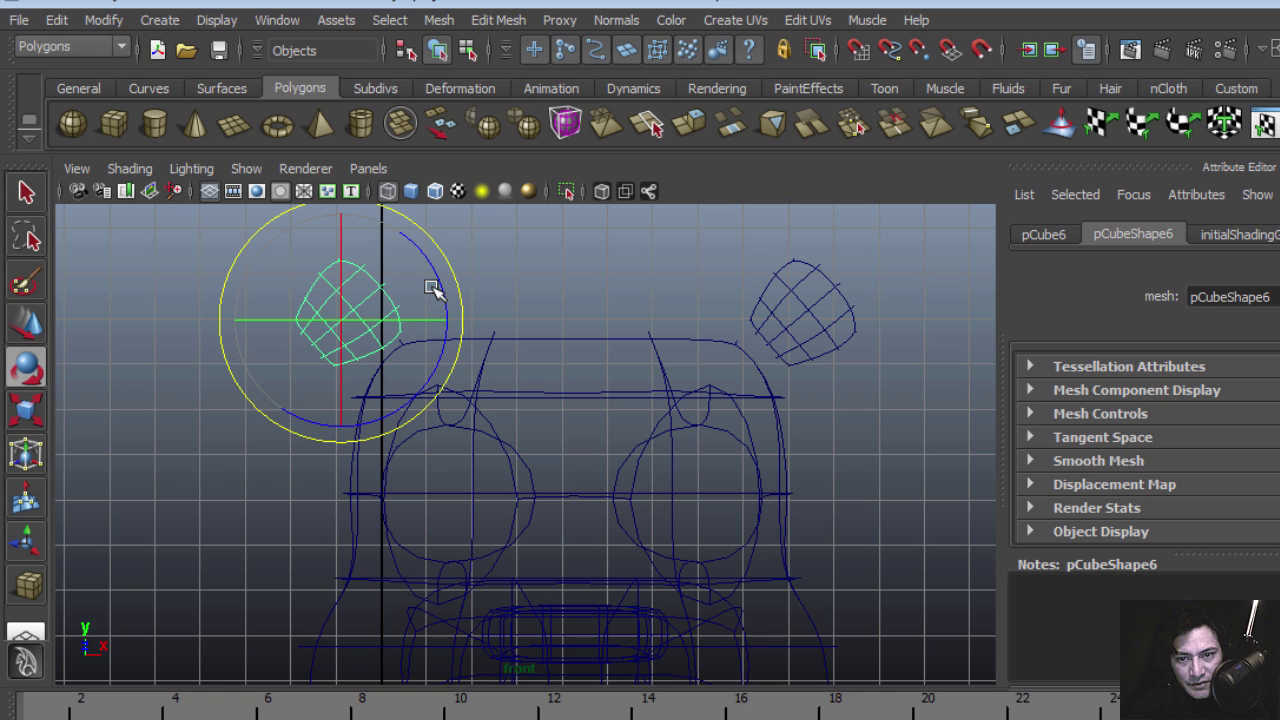
{"action": "left_click_drag", "start_coordinate": [432, 288], "coordinate": [294, 240]}
Step: Examine the placement of the two ears on the head from the front, from above and in perspective
{"action": "left_click", "coordinate": [780, 405]}
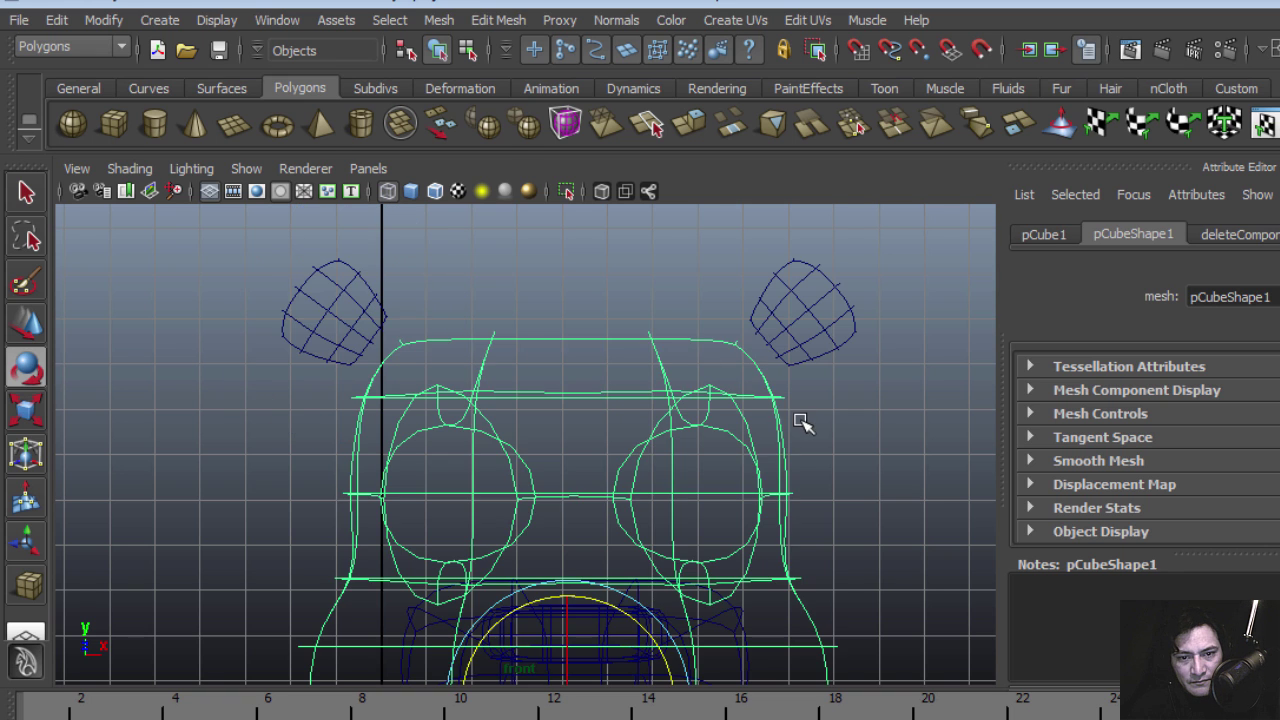
{"action": "key", "text": "space"}
{"action": "key", "text": "space"}
{"action": "key", "text": "f"}
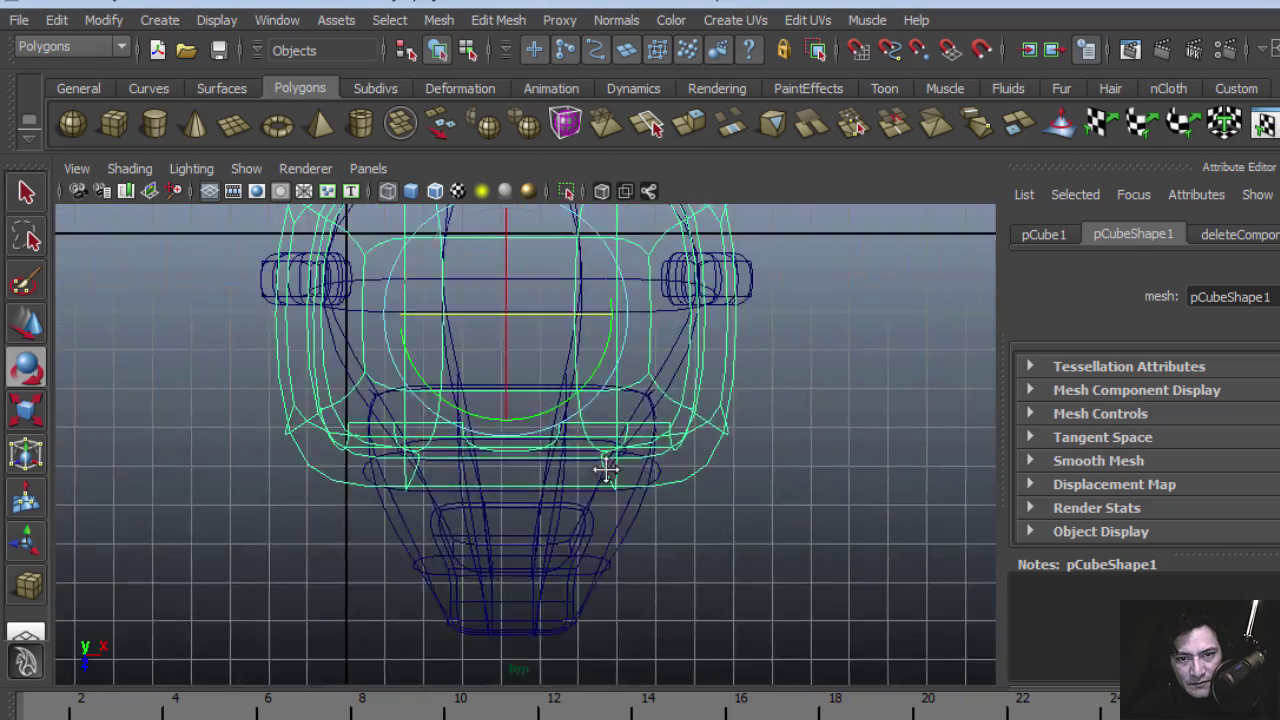
{"action": "key", "text": "space"}
{"action": "key", "text": "space"}
{"action": "left_click_drag", "start_coordinate": [586, 431], "coordinate": [625, 412], "text": "alt"}
{"action": "right_click_drag", "start_coordinate": [573, 293], "coordinate": [717, 346], "text": "alt"}
{"action": "middle_click_drag", "start_coordinate": [717, 346], "coordinate": [594, 551], "text": "alt"}
{"action": "left_click_drag", "start_coordinate": [571, 535], "coordinate": [536, 418], "text": "alt"}
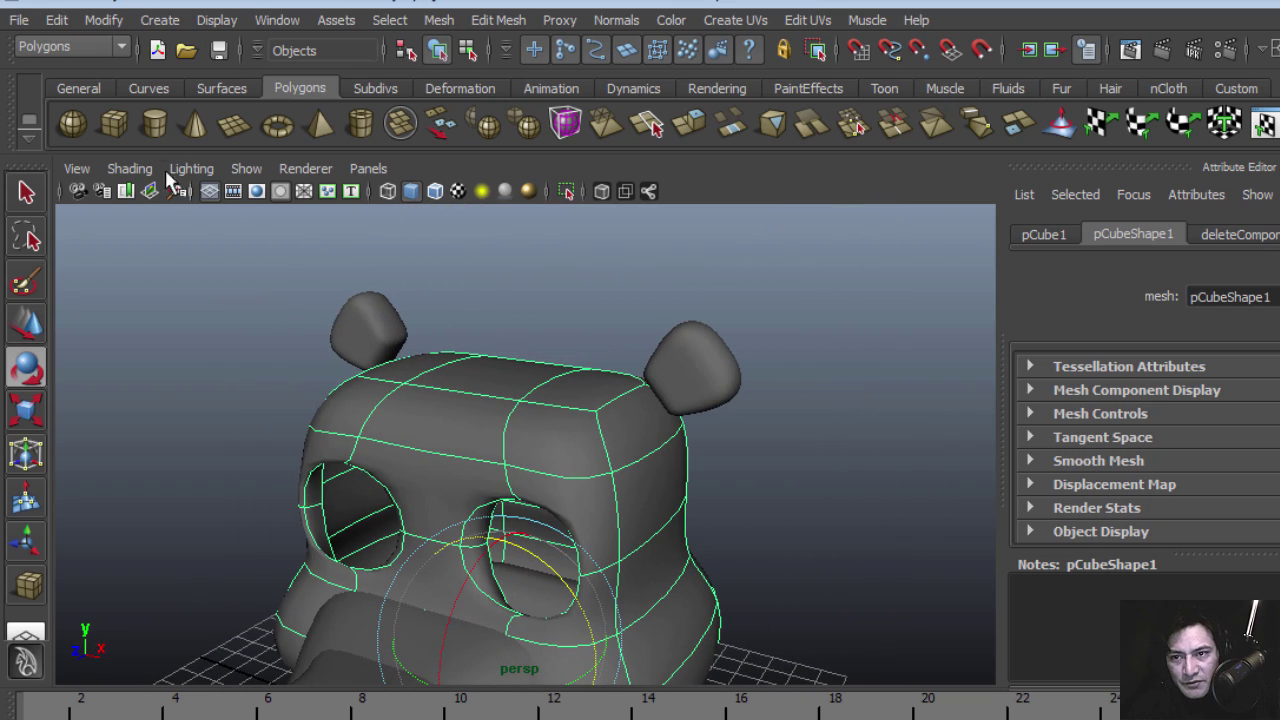
Step: Create a thin polygon cylinder beside the head, about 0.58 in radius and 4.23 high, with 5 axis subdivisions
{"action": "left_click", "coordinate": [158, 127]}
{"action": "right_click_drag", "start_coordinate": [874, 546], "coordinate": [450, 585], "text": "alt"}
{"action": "mouse_move", "coordinate": [600, 588]}
{"action": "left_mouse_down", "text": "alt"}
{"action": "mouse_move", "coordinate": [627, 588]}
{"action": "mouse_move", "coordinate": [680, 663]}
{"action": "mouse_move", "coordinate": [606, 586]}
{"action": "mouse_move", "coordinate": [674, 517]}
{"action": "mouse_move", "coordinate": [735, 591]}
{"action": "mouse_move", "coordinate": [771, 397]}
{"action": "mouse_move", "coordinate": [643, 471]}
{"action": "mouse_move", "coordinate": [706, 551]}
{"action": "mouse_move", "coordinate": [700, 563]}
{"action": "mouse_move", "coordinate": [713, 446]}
{"action": "left_mouse_up", "text": "alt"}
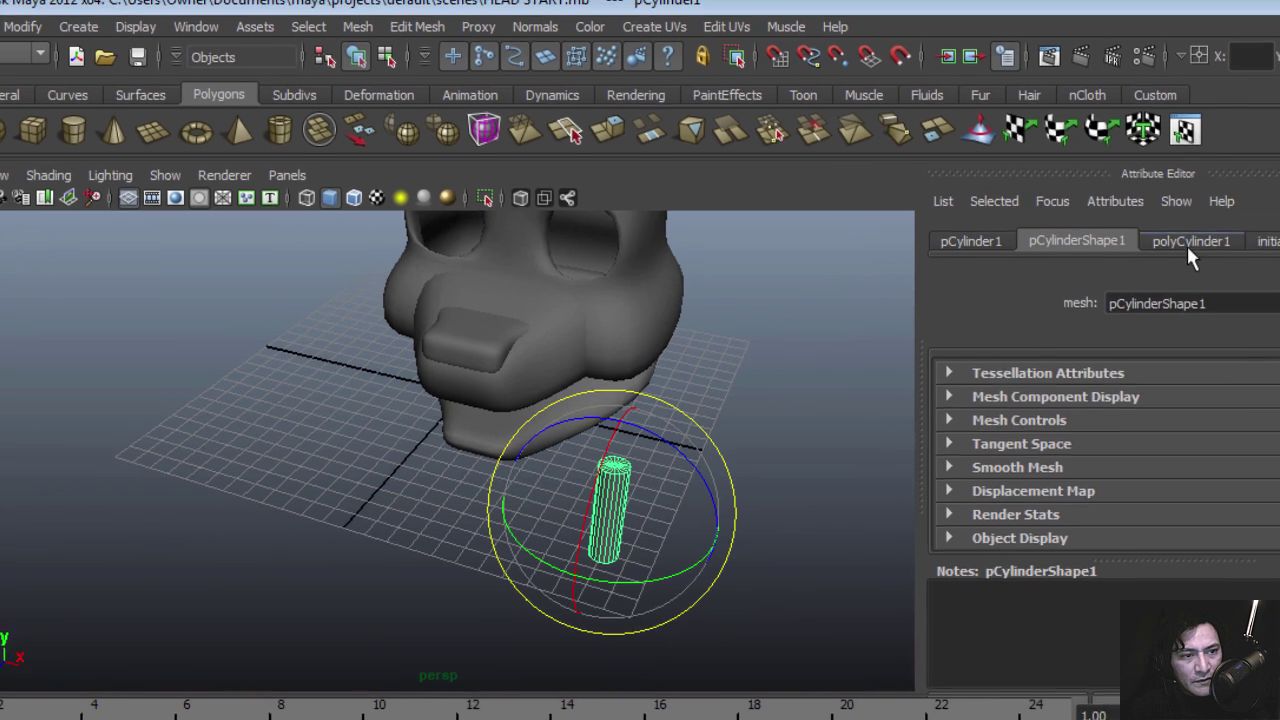
{"action": "left_click", "coordinate": [1262, 234]}
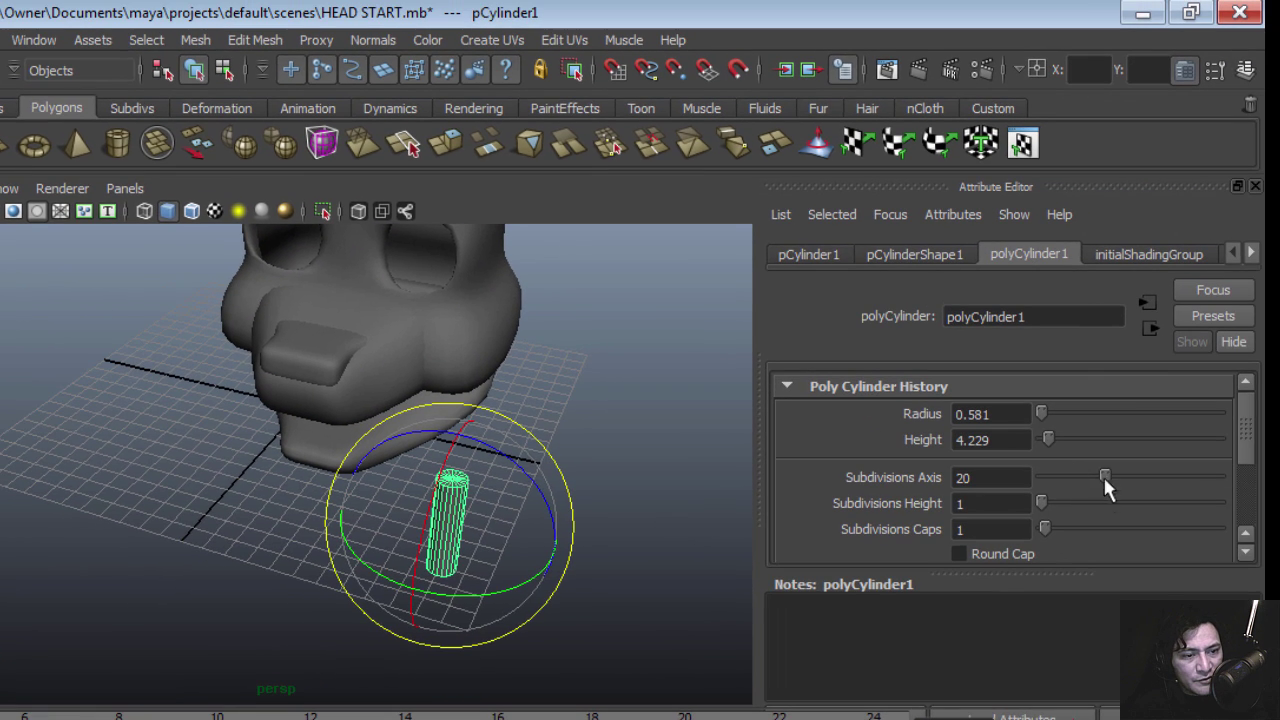
{"action": "left_click_drag", "start_coordinate": [1104, 478], "coordinate": [1050, 482]}
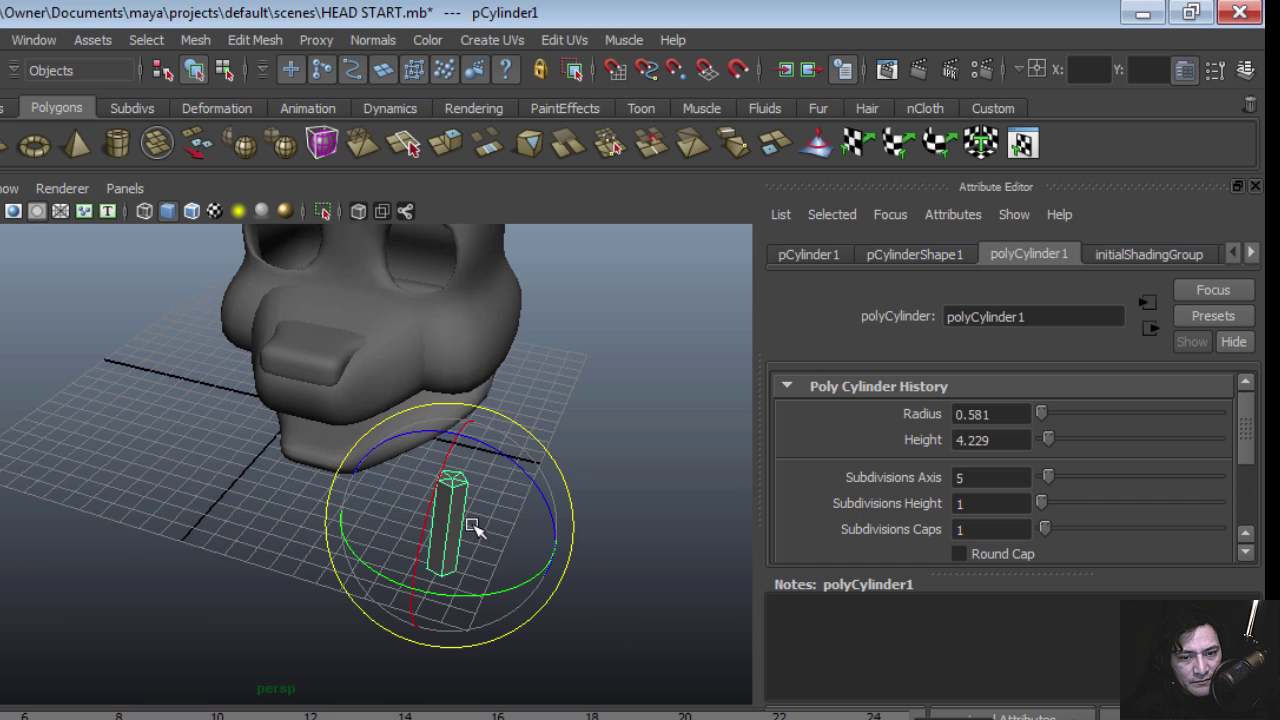
Step: Scale the new cylinder down uniformly
{"action": "key", "text": "r"}
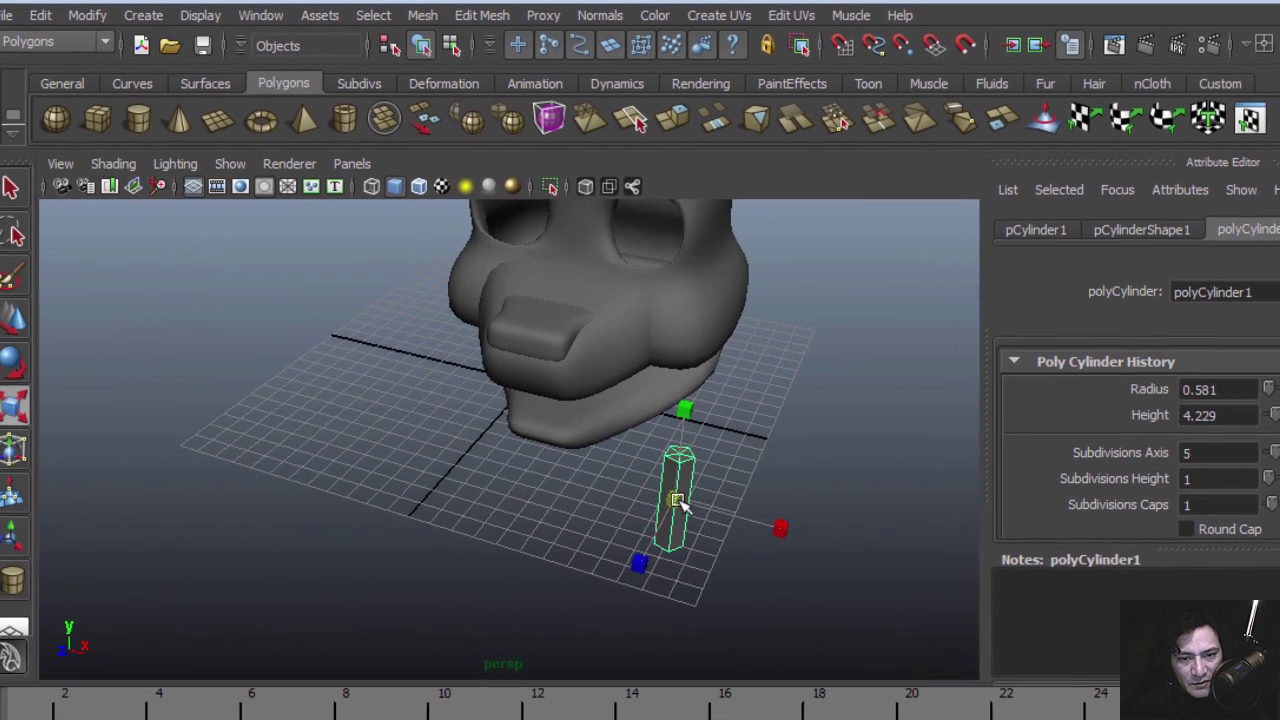
{"action": "left_click_drag", "start_coordinate": [447, 525], "coordinate": [421, 517]}
{"action": "key", "text": "f"}
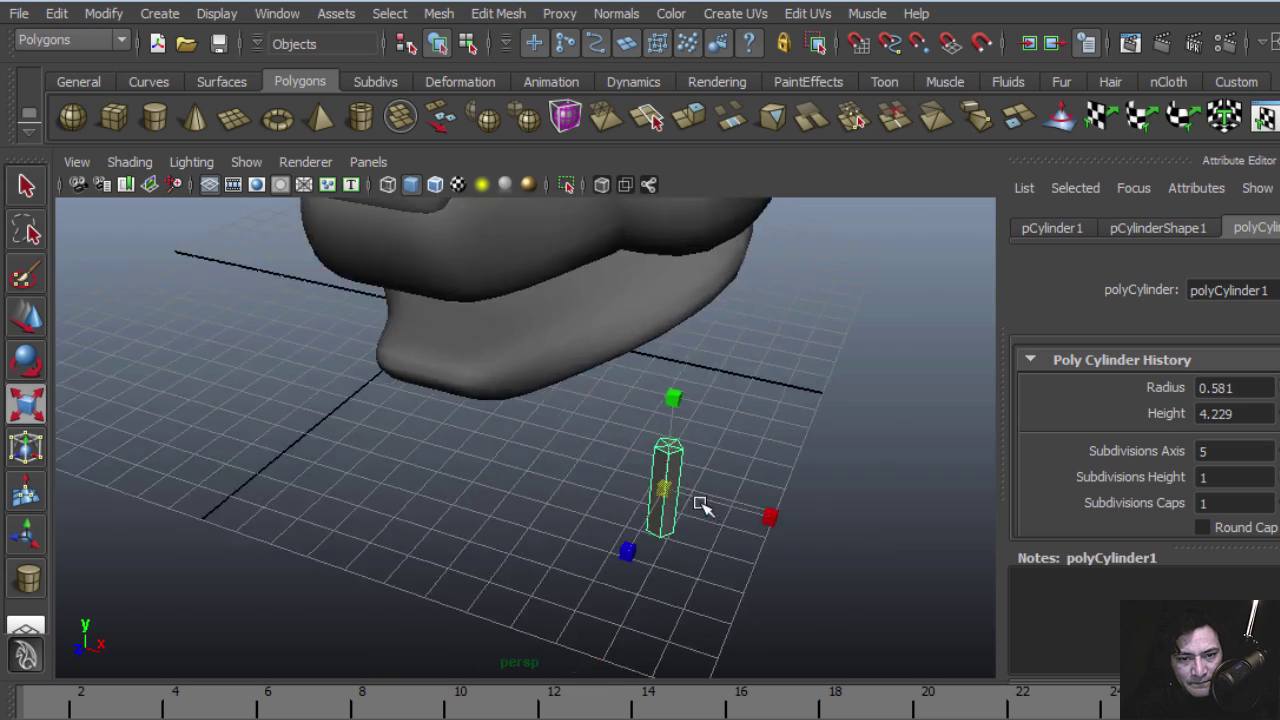
{"action": "right_click_drag", "start_coordinate": [746, 461], "coordinate": [525, 462], "text": "alt"}
Step: Move the cylinder up in the front view to the head's upper corner, beside the base of the original ear
{"action": "key", "text": "space"}
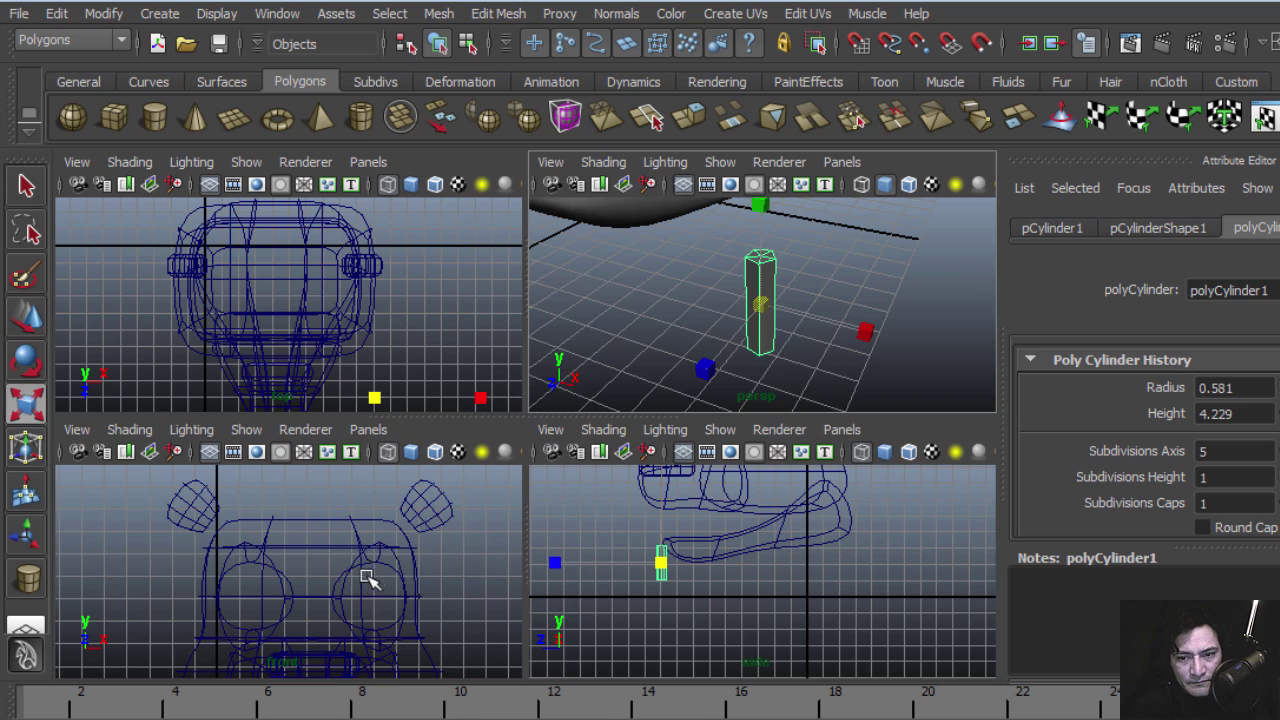
{"action": "key", "text": "space"}
{"action": "right_click_drag", "start_coordinate": [700, 509], "coordinate": [416, 537], "text": "alt"}
{"action": "right_click_drag", "start_coordinate": [560, 541], "coordinate": [495, 542], "text": "alt"}
{"action": "key", "text": "w"}
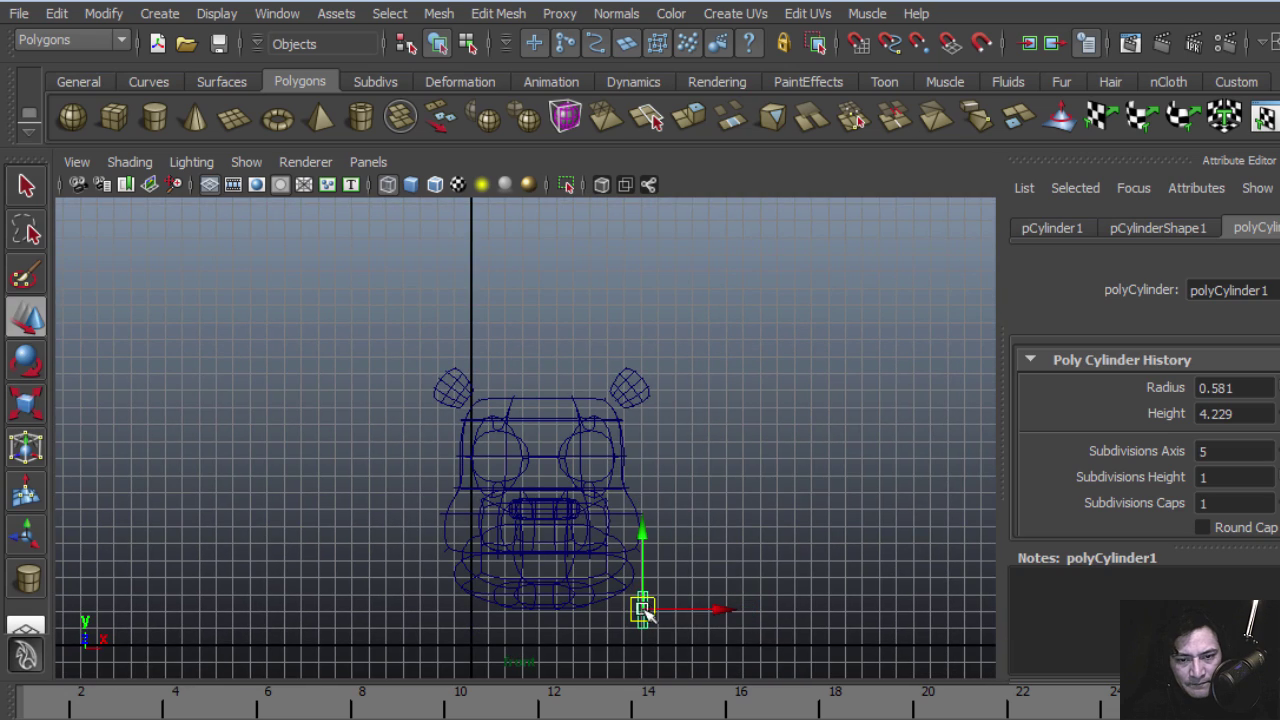
{"action": "left_click_drag", "start_coordinate": [641, 607], "coordinate": [610, 411]}
{"action": "key", "text": "f"}
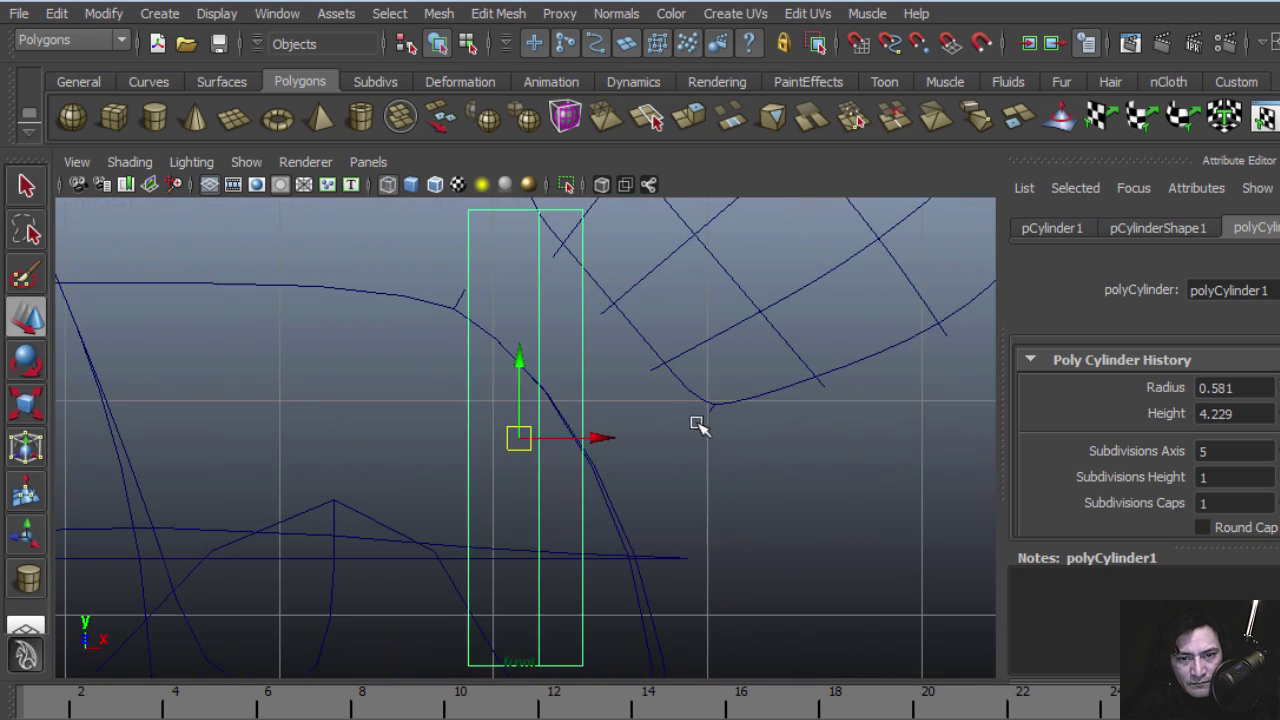
Step: Rotate the cylinder in the front view so it slants outward from the head's corner into the ear
{"action": "right_click_drag", "start_coordinate": [694, 423], "coordinate": [505, 438], "text": "alt"}
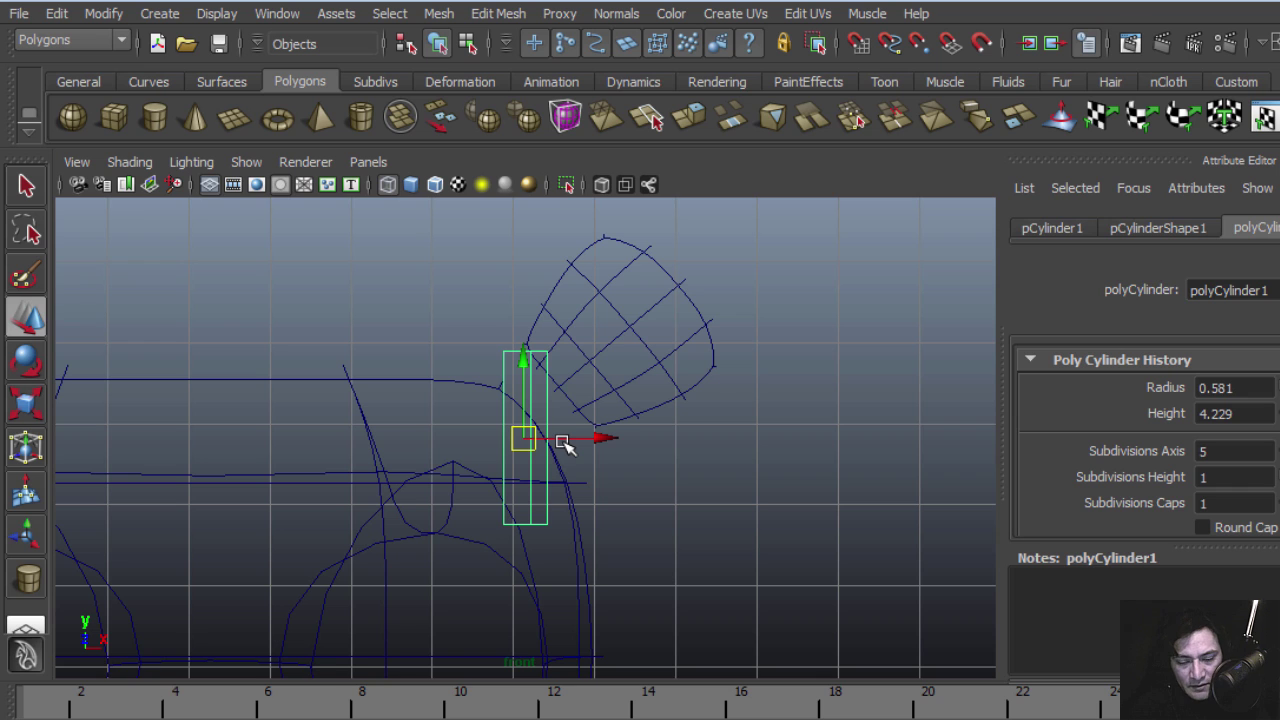
{"action": "key", "text": "e"}
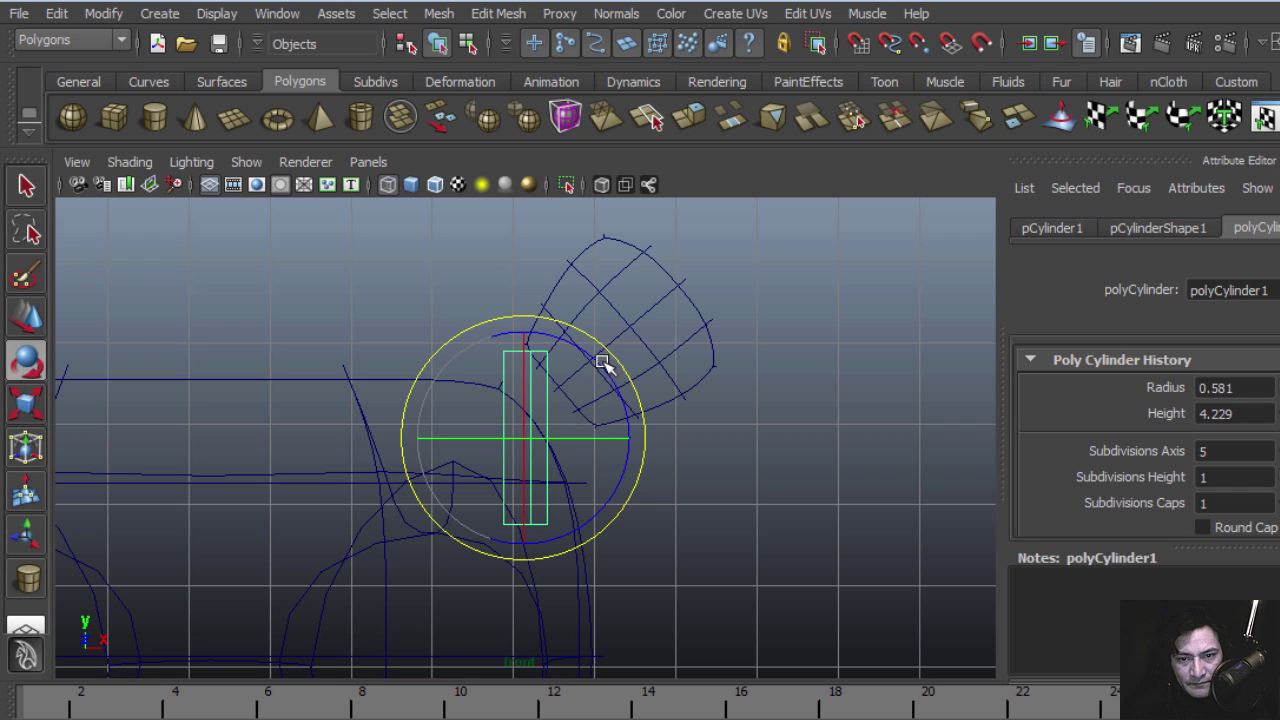
{"action": "left_click_drag", "start_coordinate": [606, 349], "coordinate": [653, 447]}
{"action": "right_click_drag", "start_coordinate": [692, 466], "coordinate": [504, 469], "text": "alt"}
Step: Duplicate the slanted ear stalk, move the copy to the opposite ear and rotate it to mirror the original
{"action": "key", "text": "w"}
{"action": "left_click_drag", "start_coordinate": [539, 441], "coordinate": [168, 405]}
{"action": "key", "text": "ctrl+d"}
{"action": "middle_click_drag", "start_coordinate": [275, 435], "coordinate": [585, 417], "text": "alt"}
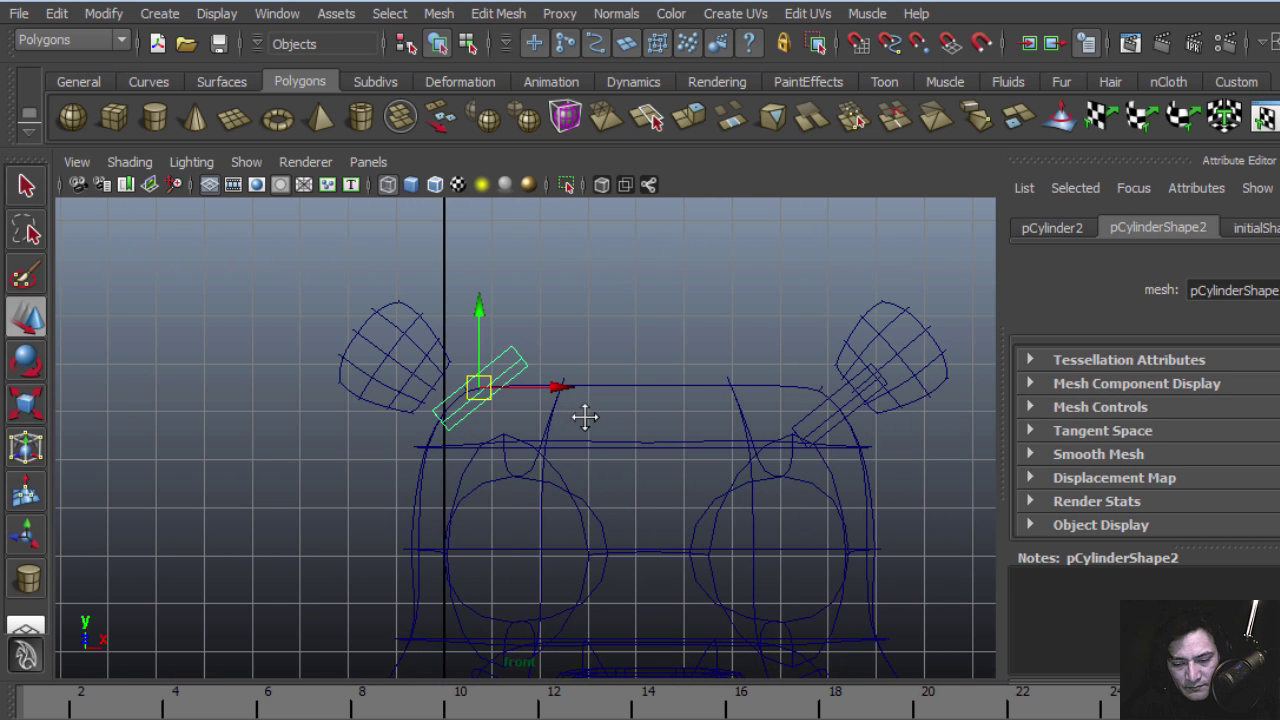
{"action": "key", "text": "e"}
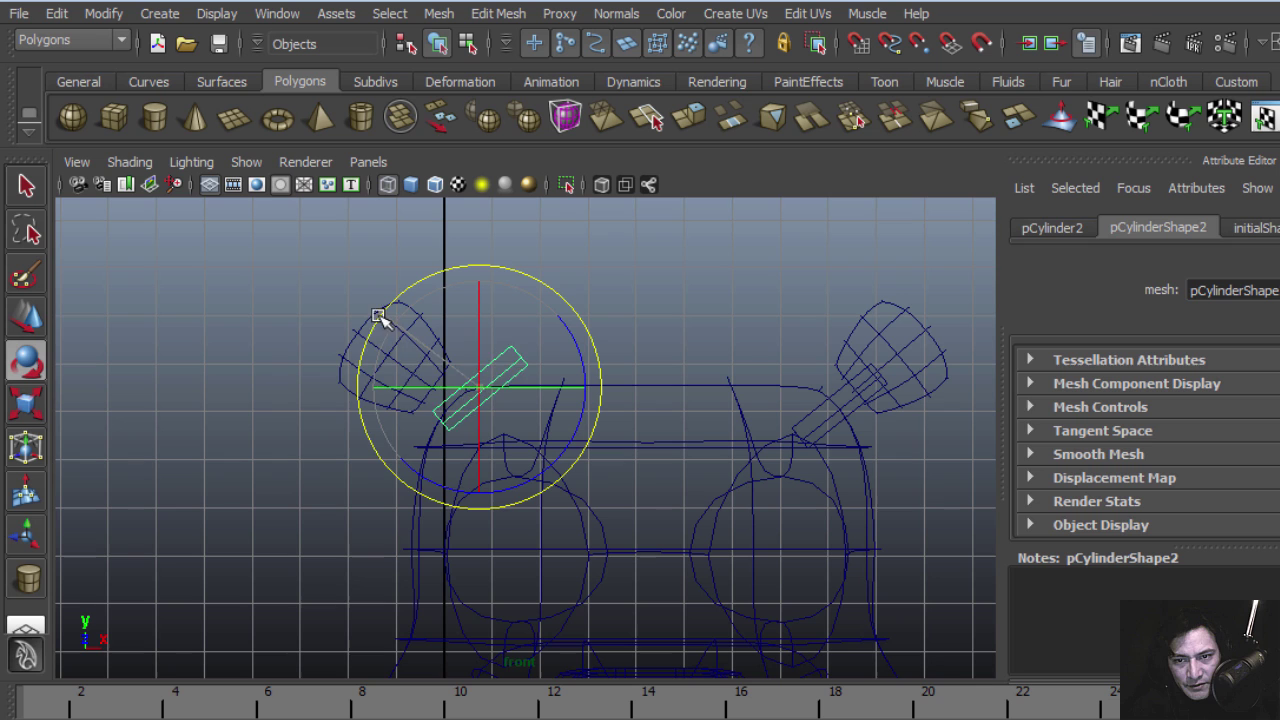
{"action": "left_click_drag", "start_coordinate": [379, 316], "coordinate": [433, 466]}
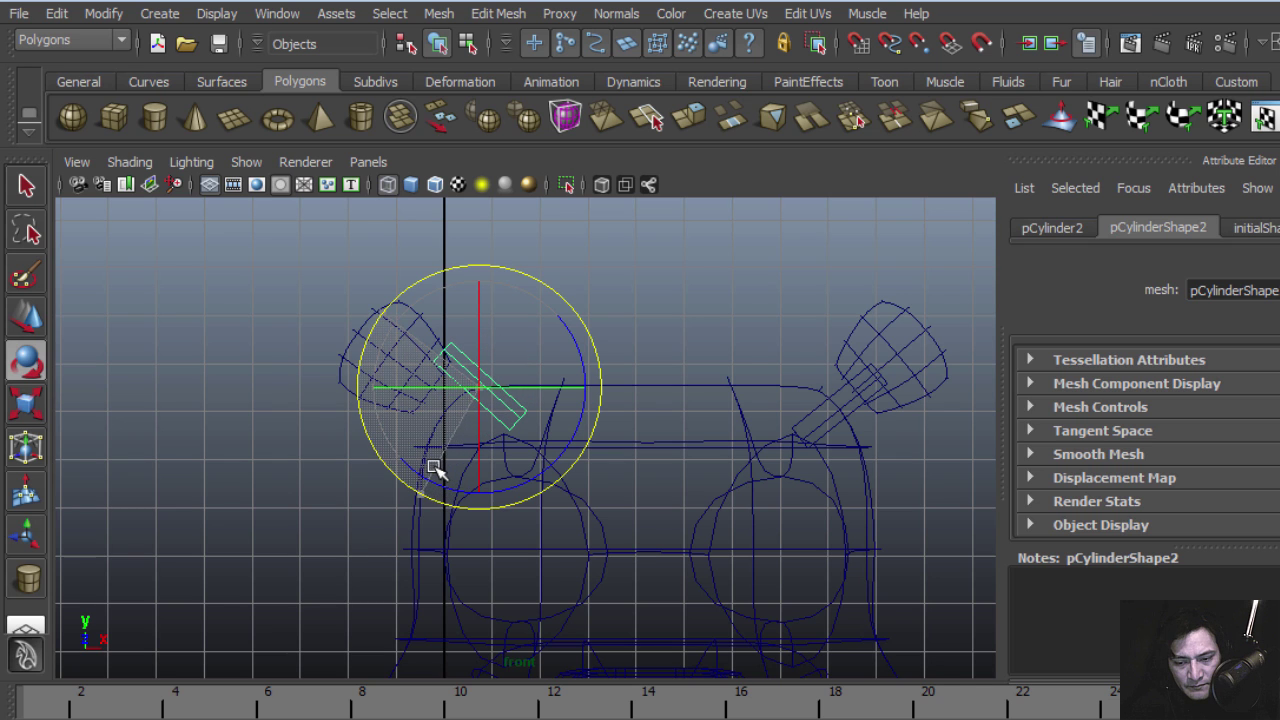
{"action": "key", "text": "w"}
{"action": "left_click_drag", "start_coordinate": [479, 388], "coordinate": [452, 405]}
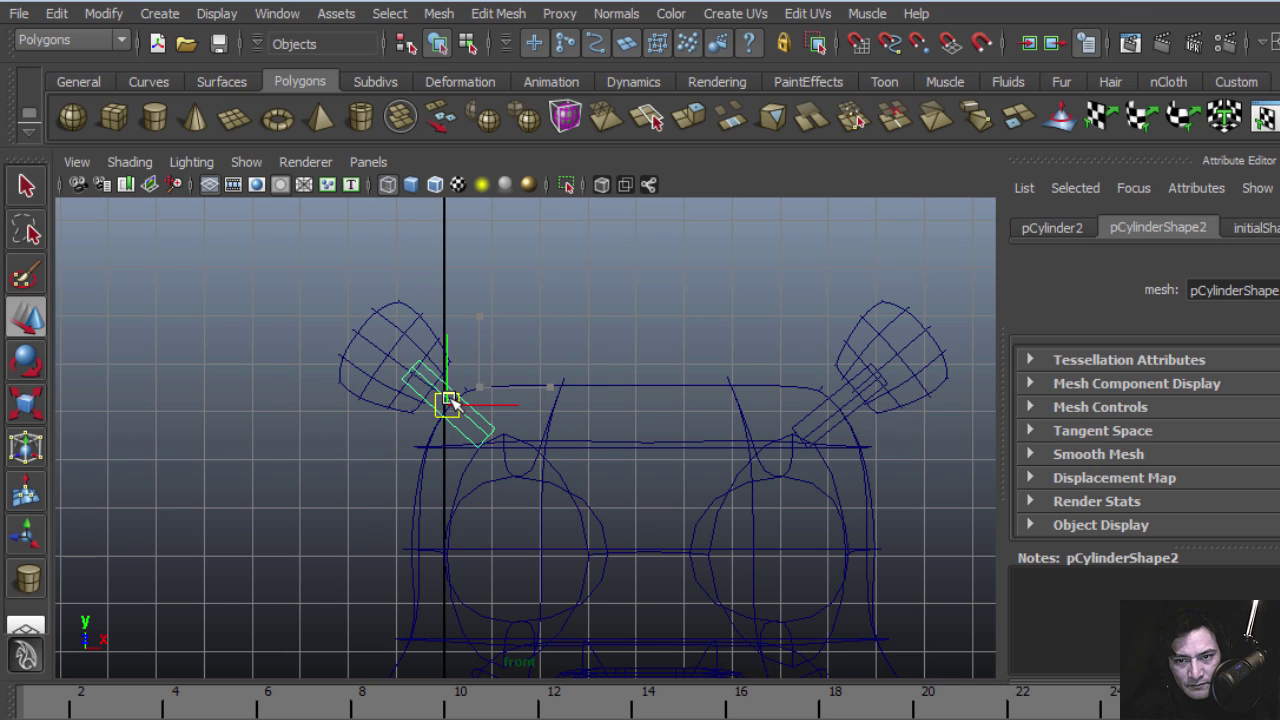
Step: Select both ear stalks in the top view and move them back in depth to line up with the ears
{"action": "key", "text": "space"}
{"action": "key", "text": "space"}
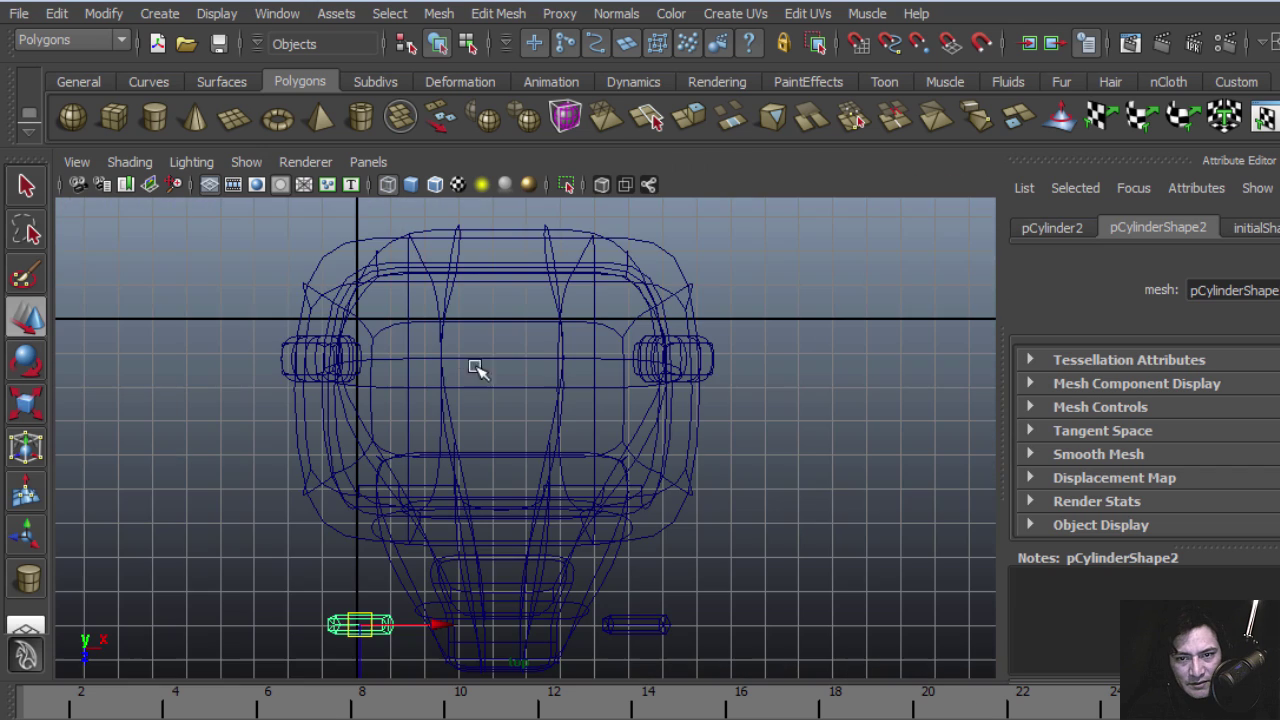
{"action": "right_click_drag", "start_coordinate": [703, 456], "coordinate": [480, 440], "text": "alt"}
{"action": "left_click", "coordinate": [622, 586], "text": "shift"}
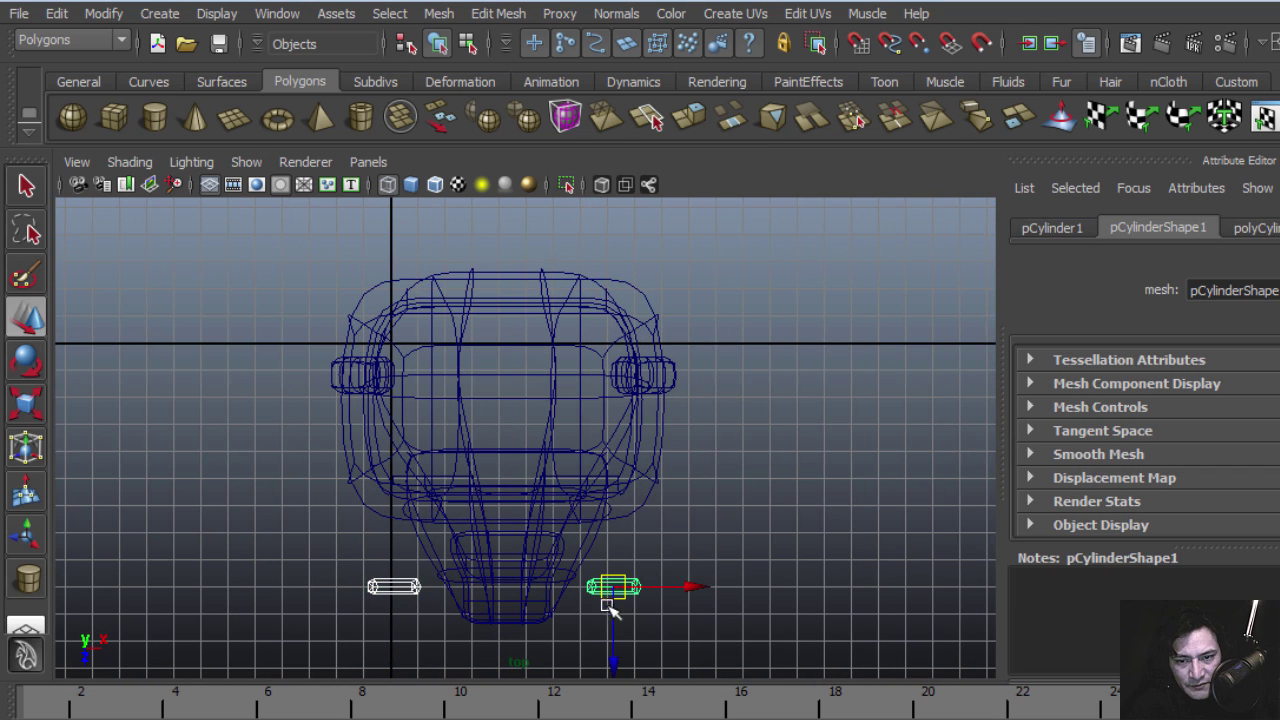
{"action": "left_click_drag", "start_coordinate": [622, 645], "coordinate": [645, 440]}
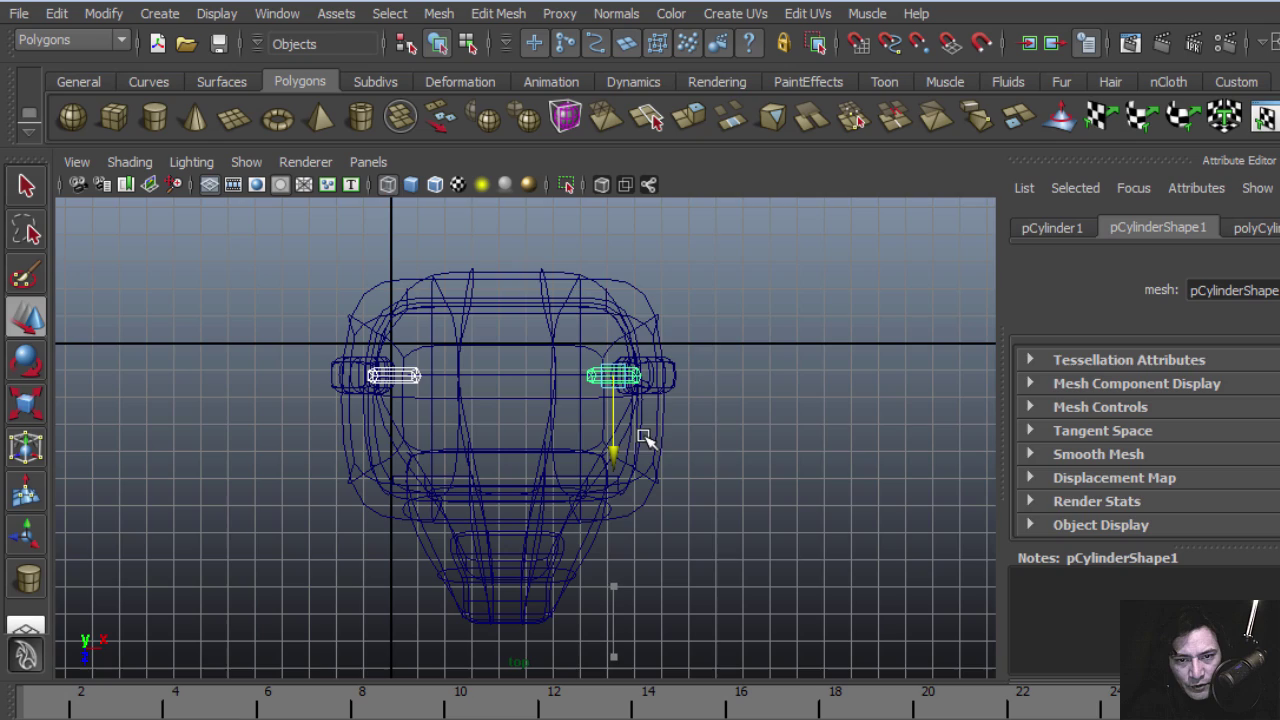
Step: Deselect the stalks and inspect how they join the ears to the head in the perspective view
{"action": "key", "text": "space"}
{"action": "key", "text": "space"}
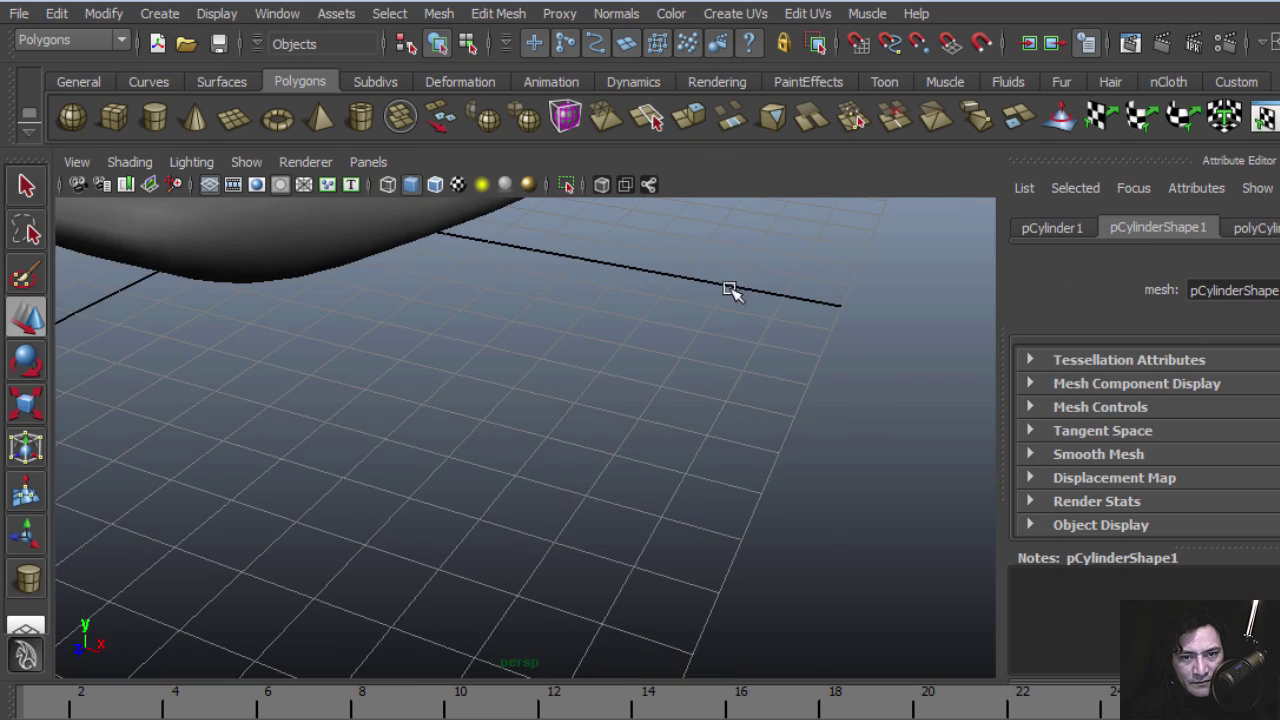
{"action": "mouse_move", "coordinate": [729, 289]}
{"action": "right_mouse_down", "text": "alt"}
{"action": "mouse_move", "coordinate": [745, 250]}
{"action": "mouse_move", "coordinate": [733, 294]}
{"action": "mouse_move", "coordinate": [391, 409]}
{"action": "mouse_move", "coordinate": [180, 395]}
{"action": "right_mouse_up", "text": "alt"}
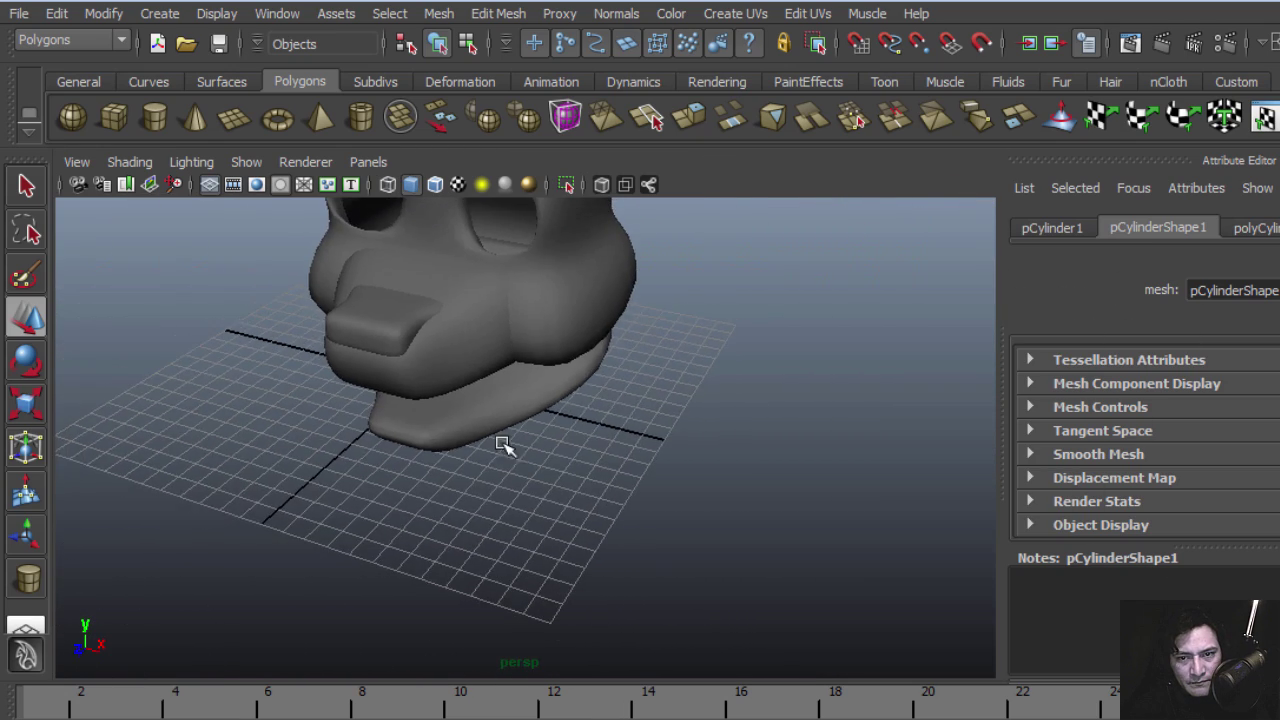
{"action": "middle_click_drag", "start_coordinate": [612, 318], "coordinate": [705, 545], "text": "alt"}
{"action": "left_click_drag", "start_coordinate": [705, 543], "coordinate": [763, 400], "text": "alt"}
{"action": "left_click", "coordinate": [764, 427]}
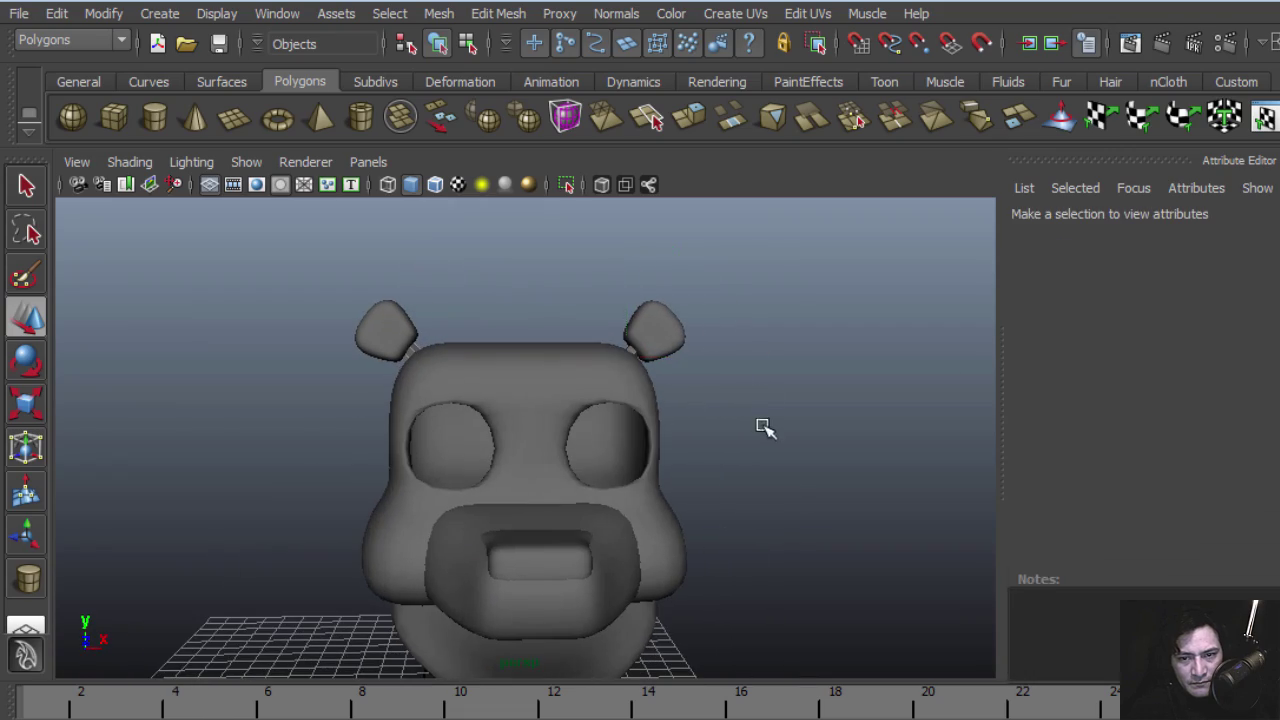
{"action": "left_click_drag", "start_coordinate": [595, 459], "coordinate": [688, 428], "text": "alt"}
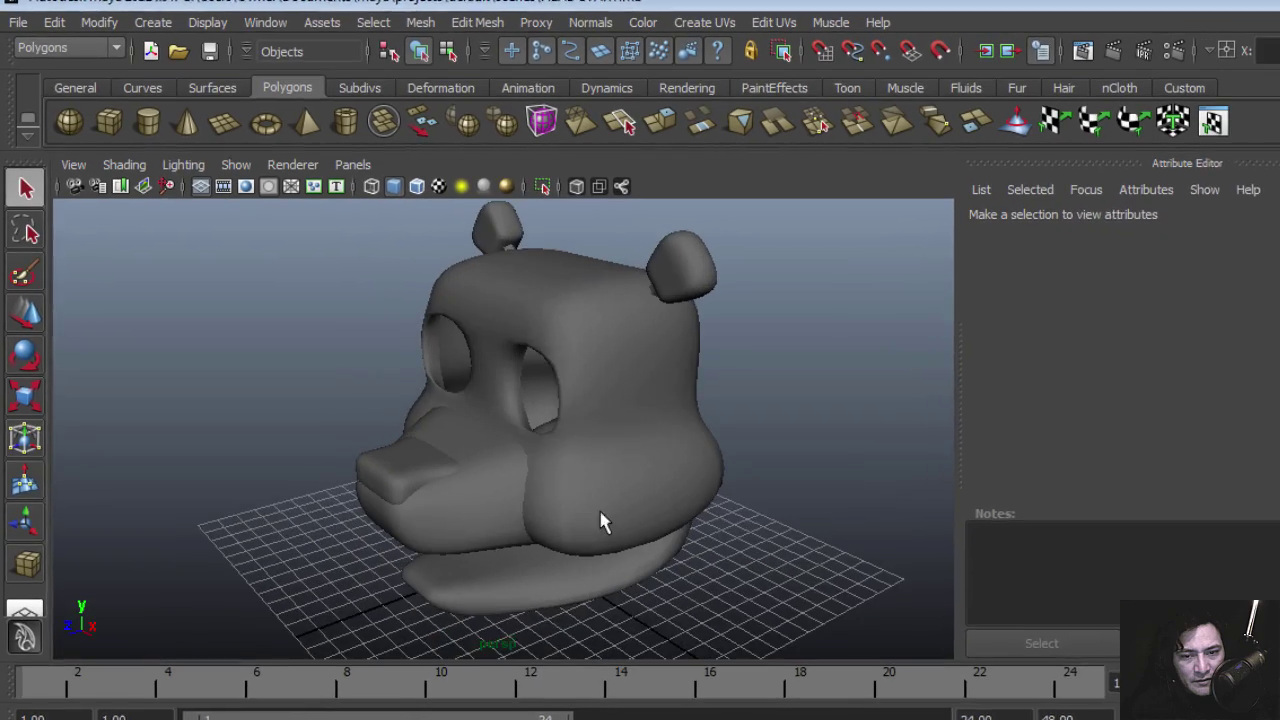
{"action": "mouse_move", "coordinate": [600, 521]}
{"action": "left_mouse_down", "text": "alt"}
{"action": "mouse_move", "coordinate": [519, 539]}
{"action": "mouse_move", "coordinate": [550, 505]}
{"action": "mouse_move", "coordinate": [592, 553]}
{"action": "mouse_move", "coordinate": [597, 464]}
{"action": "mouse_move", "coordinate": [604, 510]}
{"action": "left_mouse_up", "text": "alt"}
Step: Create a small cube beside the head, about 2.42 high and 1.19 deep, subdivided 3 × 3 × 1, and turn on its smooth preview
{"action": "left_click", "coordinate": [107, 131]}
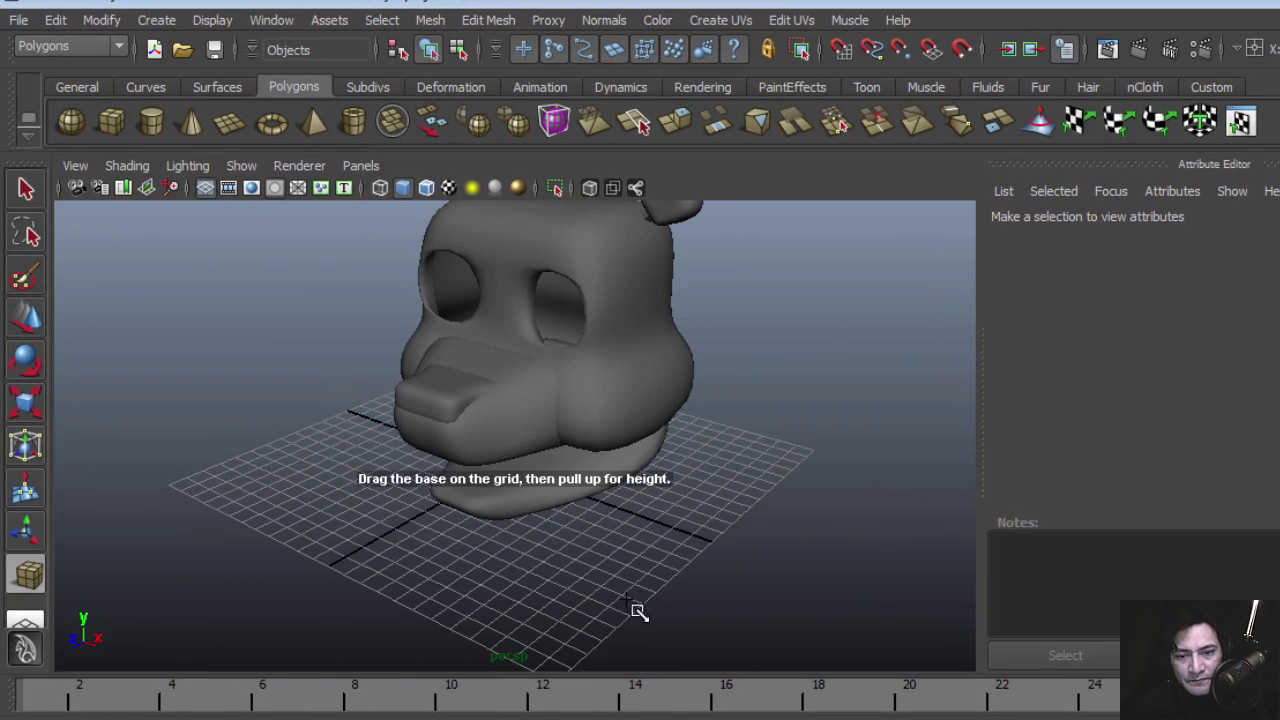
{"action": "left_click_drag", "start_coordinate": [609, 560], "coordinate": [634, 590]}
{"action": "mouse_move", "coordinate": [647, 530]}
{"action": "left_mouse_down"}
{"action": "mouse_move", "coordinate": [648, 514]}
{"action": "mouse_move", "coordinate": [638, 535]}
{"action": "left_mouse_up"}
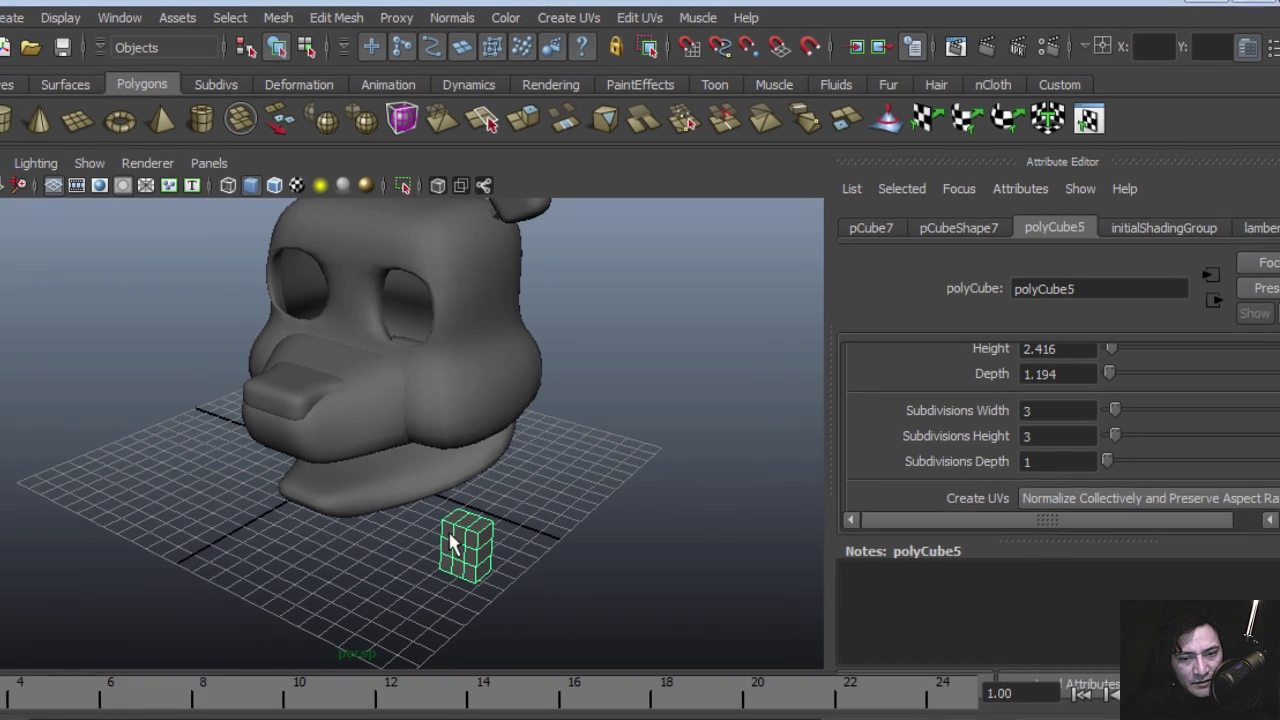
{"action": "right_click_drag", "start_coordinate": [408, 540], "coordinate": [533, 610], "text": "alt"}
{"action": "middle_click_drag", "start_coordinate": [533, 610], "coordinate": [494, 535], "text": "alt"}
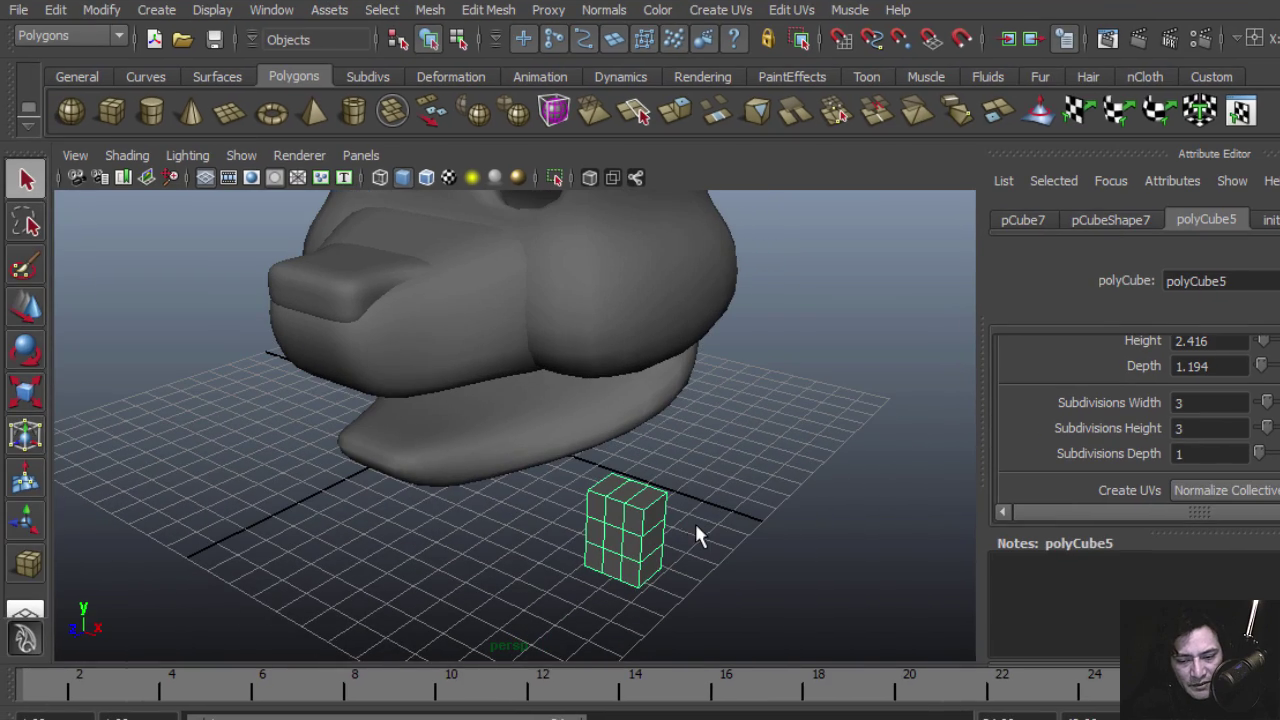
{"action": "key", "text": "3"}
Step: Move the small smoothed block forward and up to the front end of the snout in the side view
{"action": "left_click_drag", "start_coordinate": [697, 578], "coordinate": [612, 562], "text": "alt"}
{"action": "key", "text": "w"}
{"action": "key", "text": "w"}
{"action": "left_click_drag", "start_coordinate": [524, 562], "coordinate": [646, 447]}
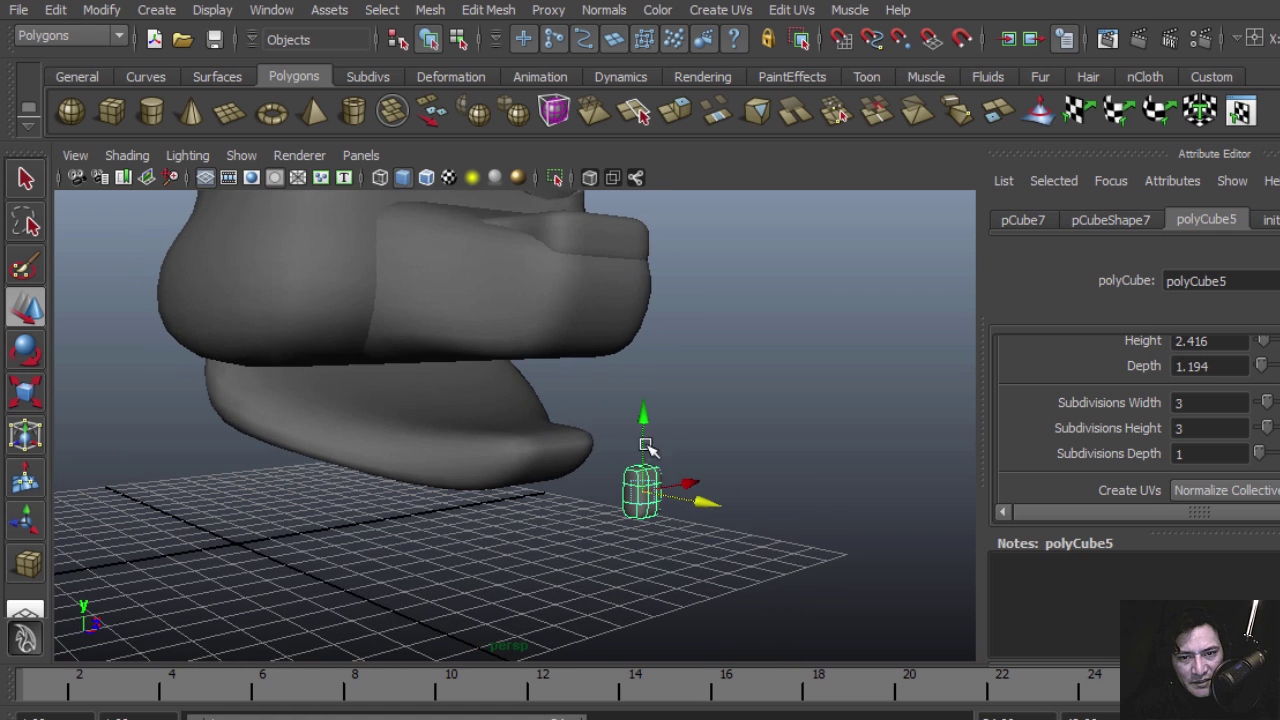
{"action": "key", "text": "space"}
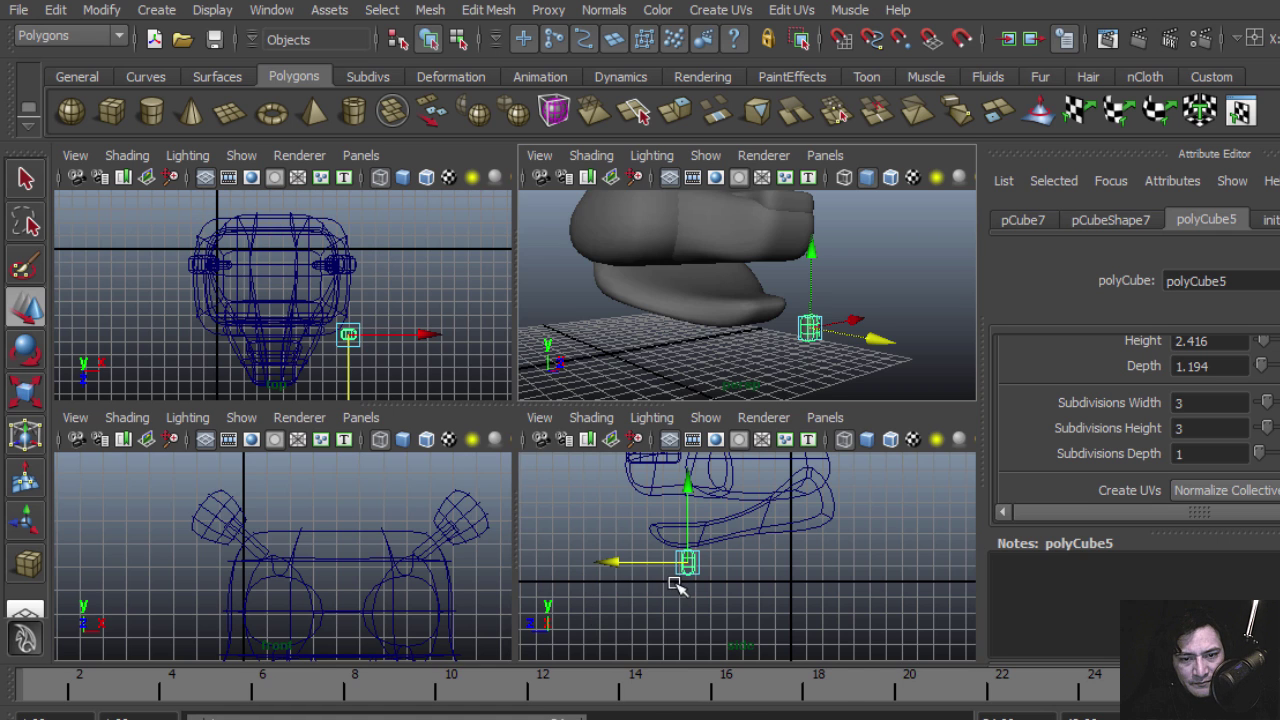
{"action": "left_click_drag", "start_coordinate": [686, 566], "coordinate": [634, 503]}
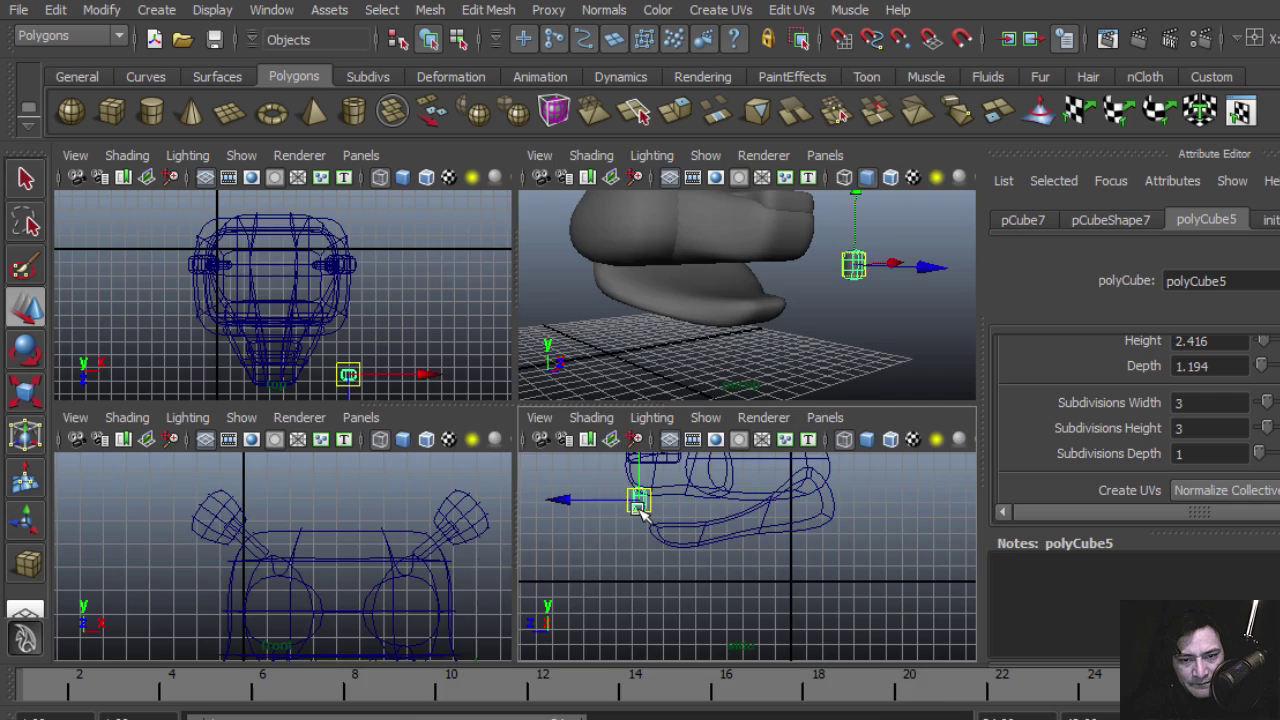
Step: Shrink the block, thin it in depth and shift it back under the front of the snout in the side view
{"action": "key", "text": "space"}
{"action": "middle_click_drag", "start_coordinate": [421, 350], "coordinate": [592, 447], "text": "alt"}
{"action": "right_click_drag", "start_coordinate": [471, 409], "coordinate": [729, 537], "text": "alt"}
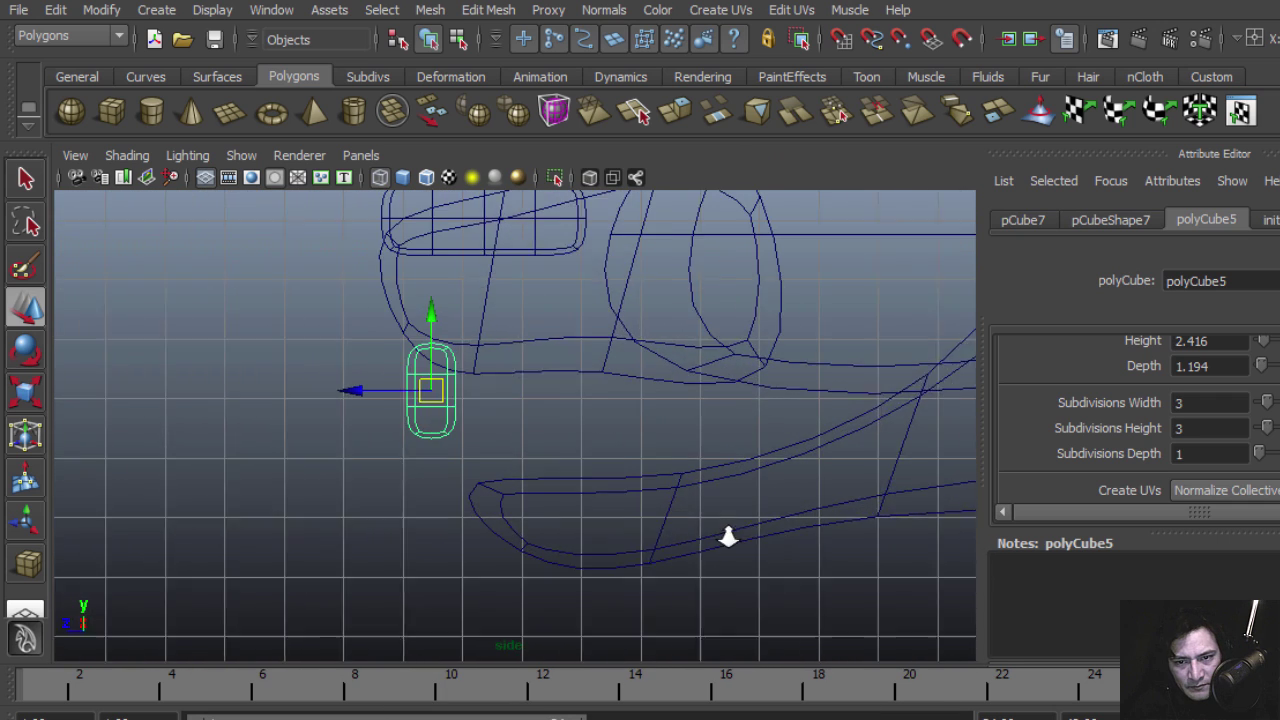
{"action": "right_click_drag", "start_coordinate": [430, 405], "coordinate": [547, 456], "text": "alt"}
{"action": "key", "text": "r"}
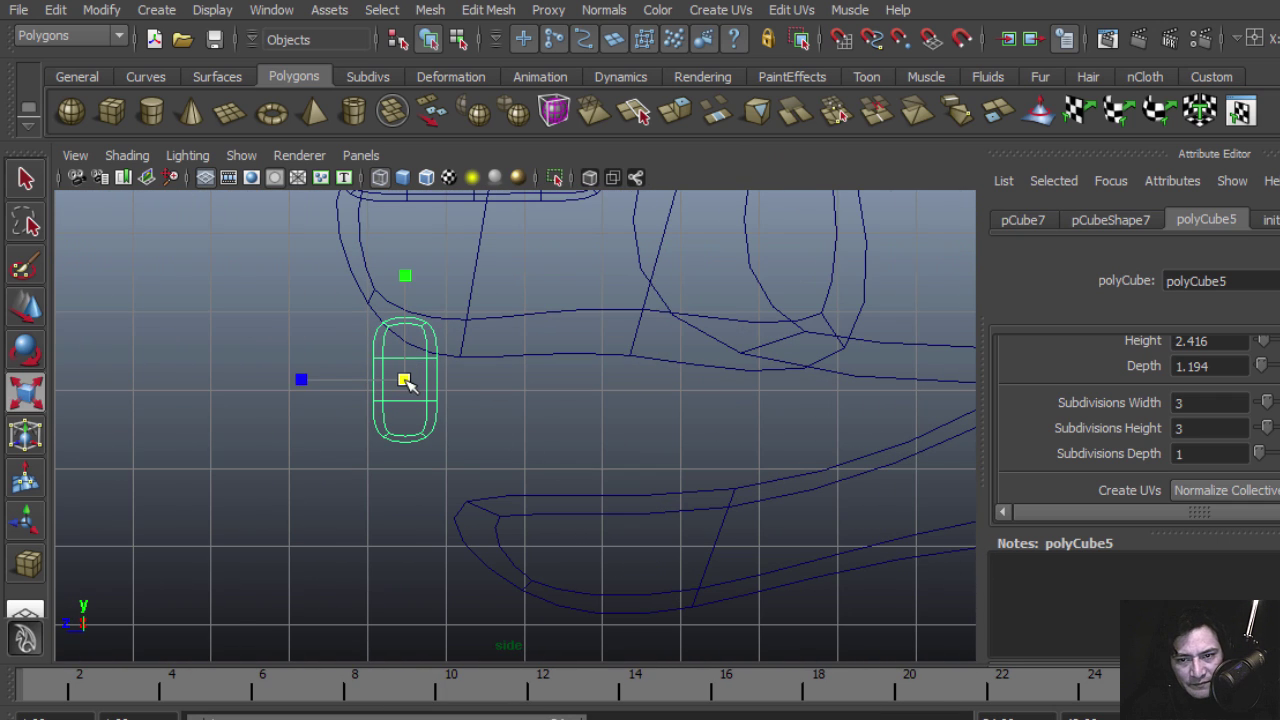
{"action": "left_click_drag", "start_coordinate": [404, 381], "coordinate": [383, 382]}
{"action": "left_click_drag", "start_coordinate": [300, 381], "coordinate": [374, 380]}
{"action": "key", "text": "w"}
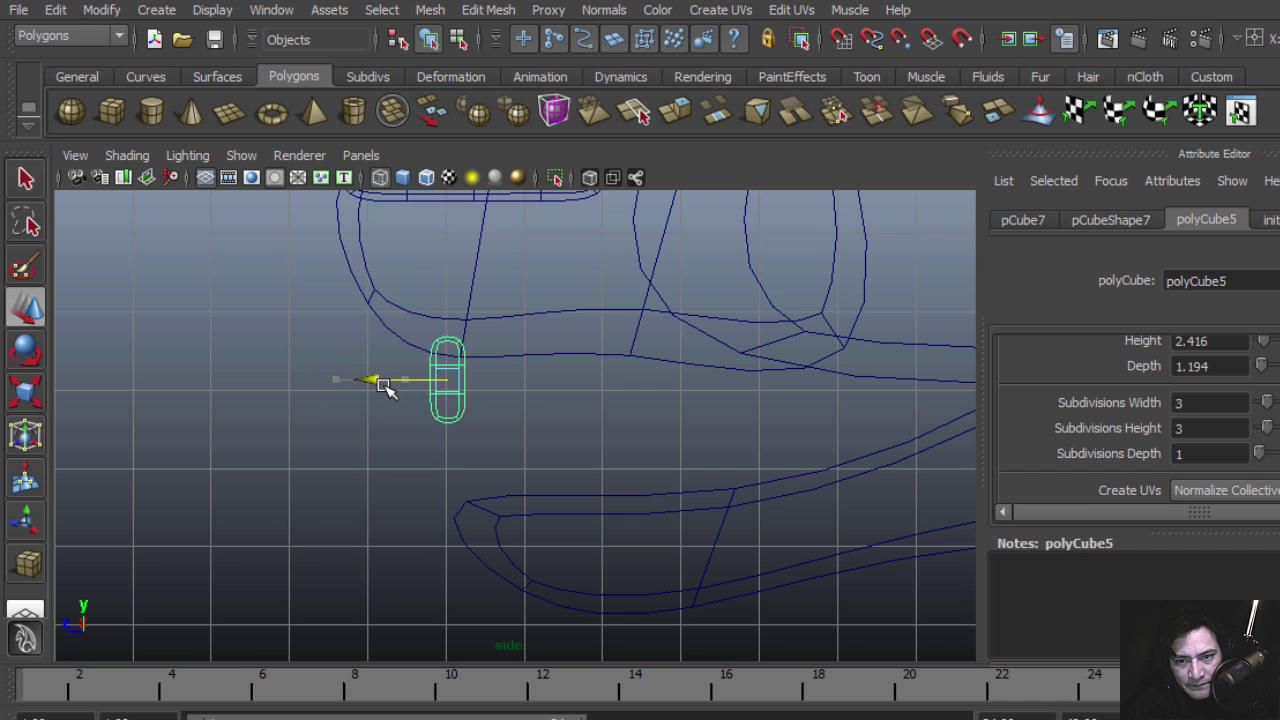
Step: Move the block across in the front view to the snout's lower edge, on the side nearer the vertical grid axis
{"action": "key", "text": "space"}
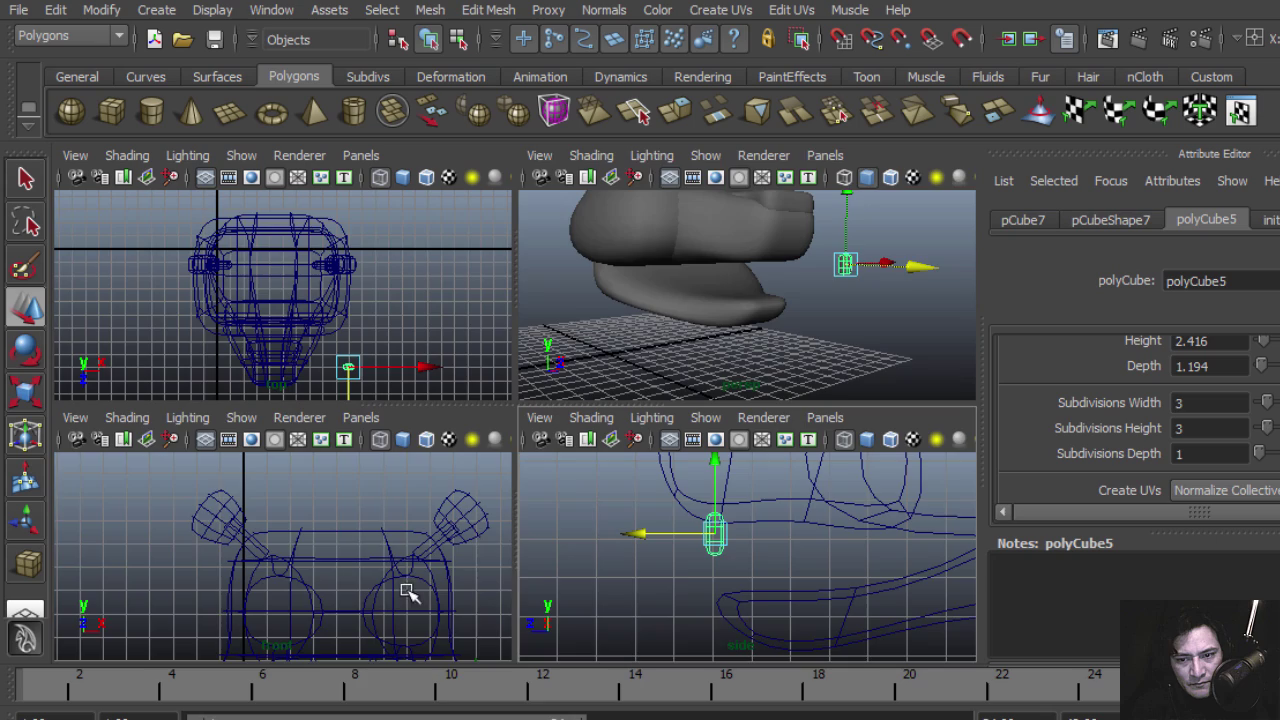
{"action": "key", "text": "space"}
{"action": "middle_click_drag", "start_coordinate": [631, 555], "coordinate": [552, 248], "text": "alt"}
{"action": "middle_click_drag", "start_coordinate": [690, 498], "coordinate": [693, 450], "text": "alt"}
{"action": "left_click_drag", "start_coordinate": [842, 494], "coordinate": [461, 465]}
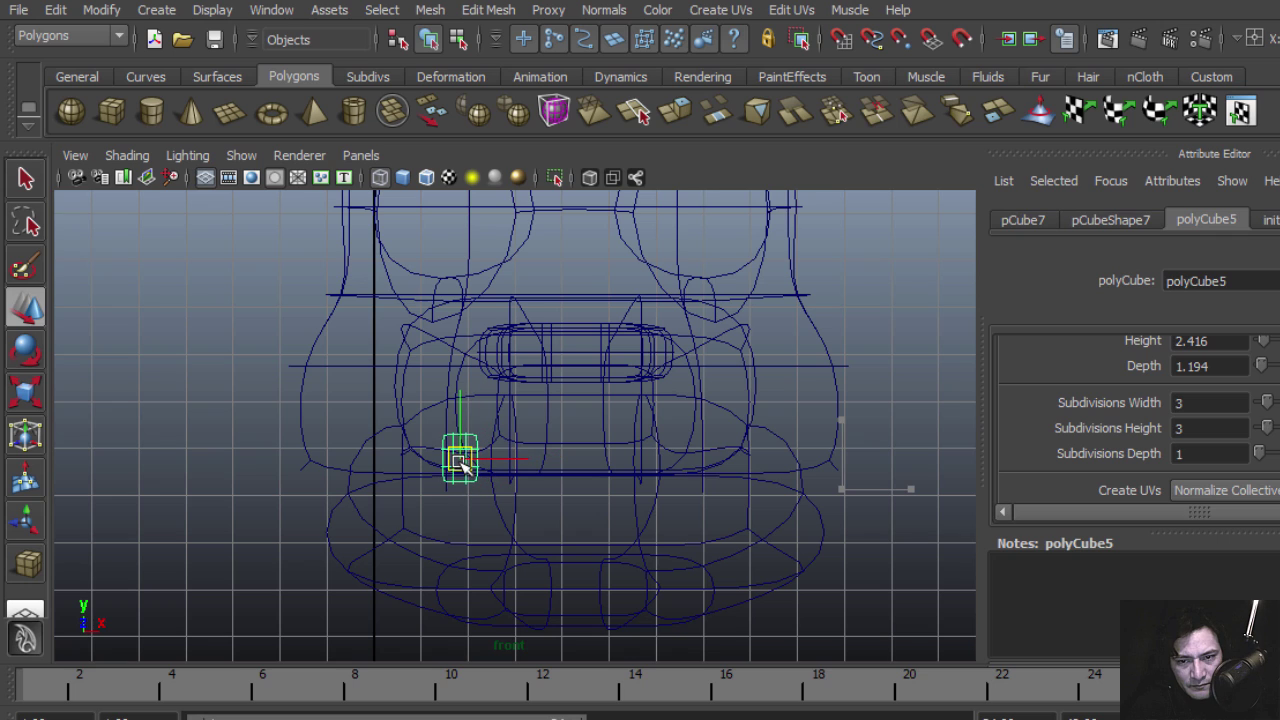
Step: Lower the small smoothed block so that it hangs below the snout's front edge like a tooth
{"action": "key", "text": "space"}
{"action": "key", "text": "space"}
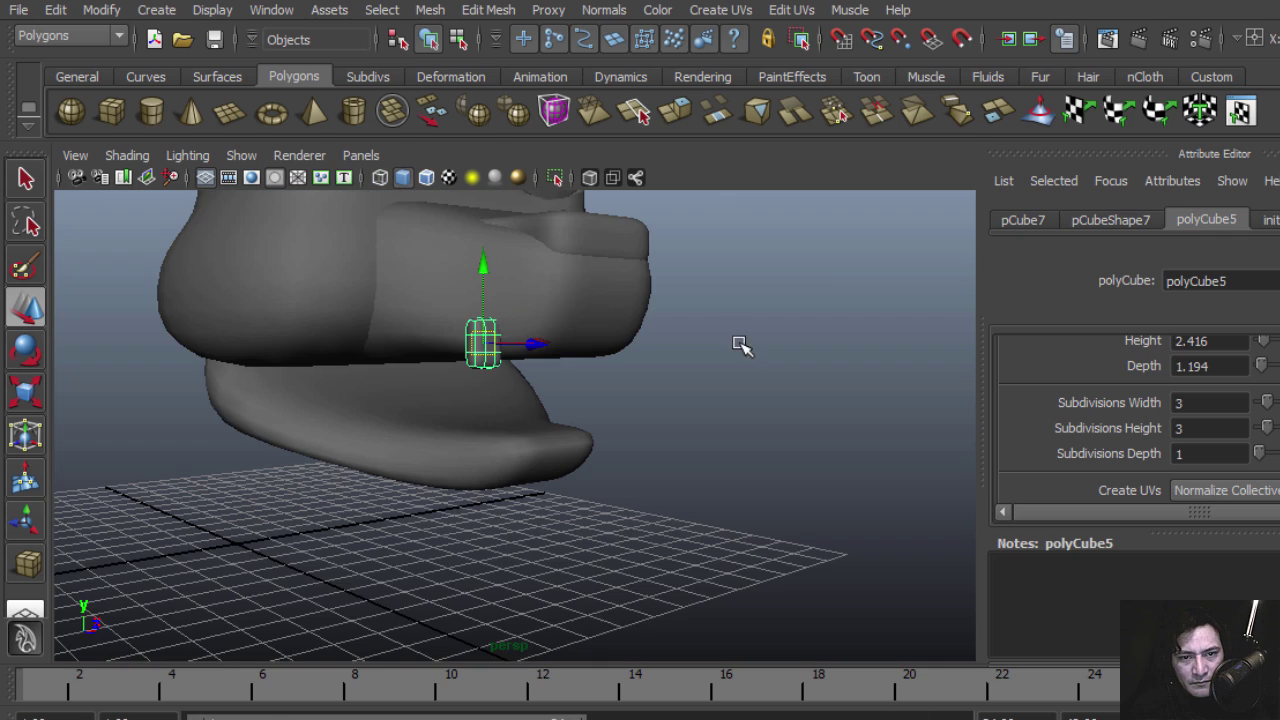
{"action": "left_click_drag", "start_coordinate": [737, 346], "coordinate": [400, 309], "text": "alt"}
{"action": "right_click_drag", "start_coordinate": [400, 309], "coordinate": [443, 345], "text": "alt"}
{"action": "middle_click_drag", "start_coordinate": [443, 345], "coordinate": [494, 370], "text": "alt"}
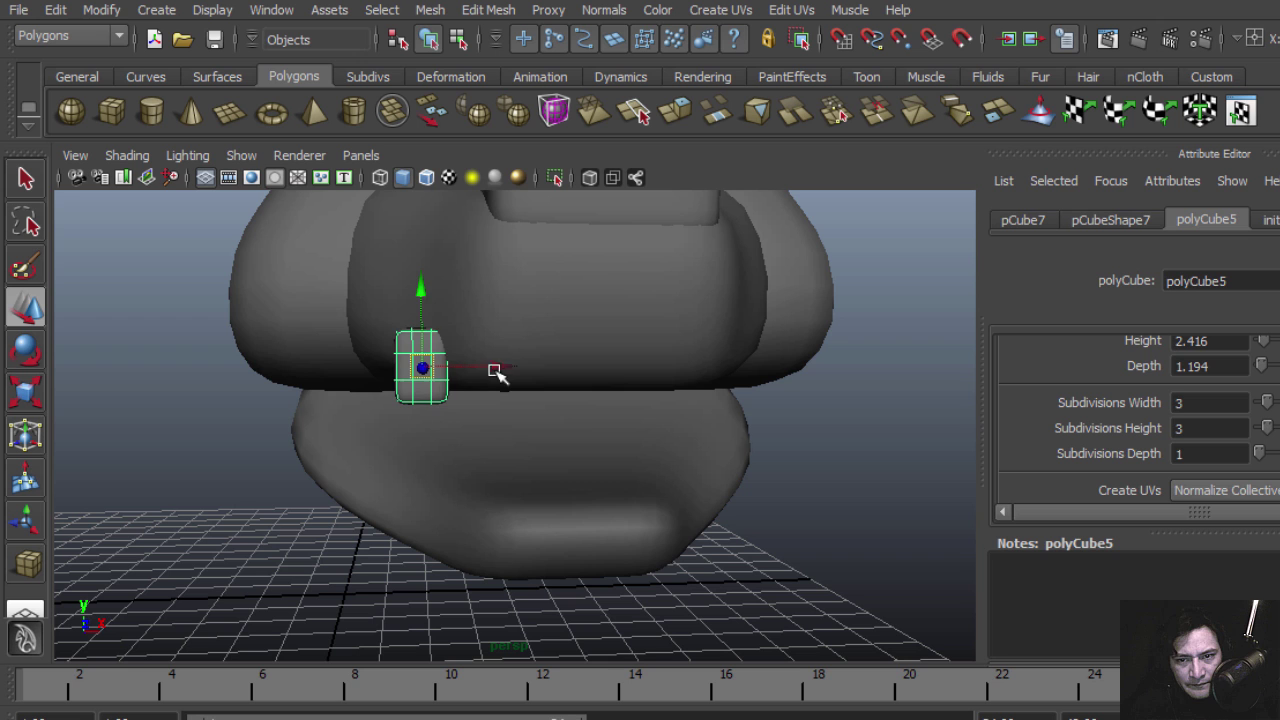
{"action": "left_click_drag", "start_coordinate": [417, 287], "coordinate": [442, 350]}
{"action": "left_click_drag", "start_coordinate": [500, 398], "coordinate": [463, 434]}
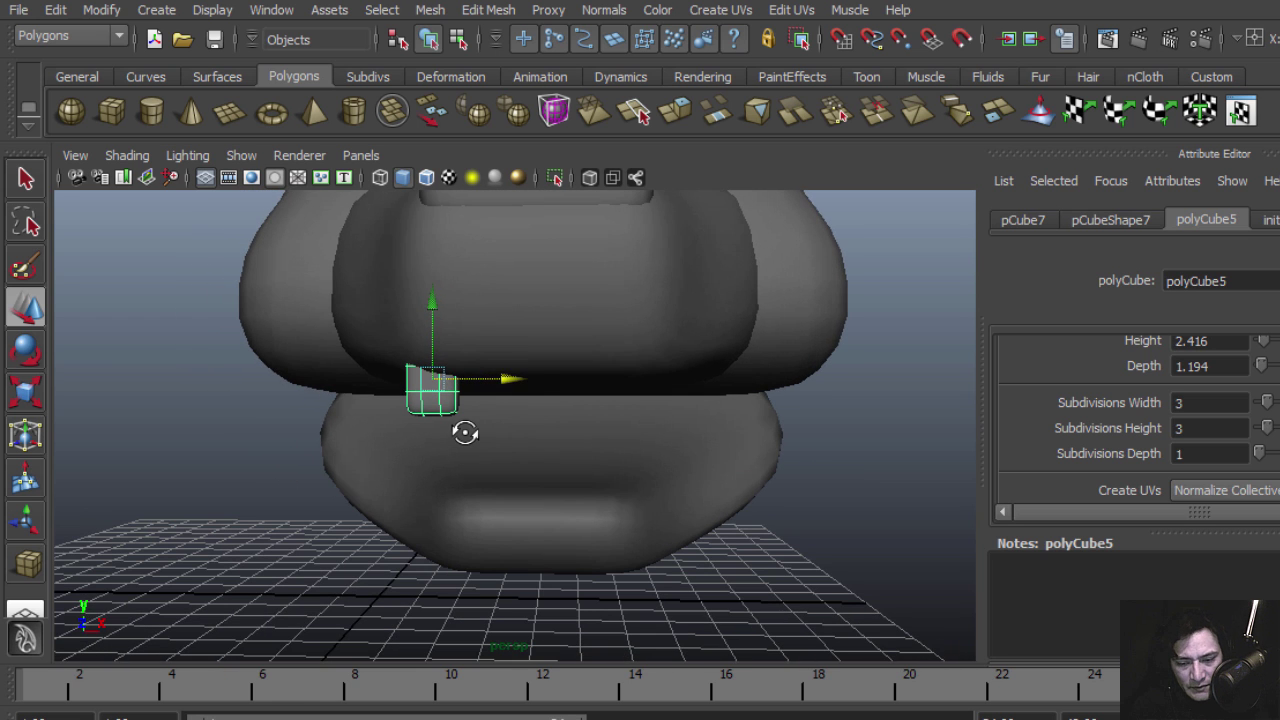
Step: Widen the tooth block sideways and shift it toward the middle of the snout's front edge
{"action": "key", "text": "r"}
{"action": "left_click_drag", "start_coordinate": [538, 388], "coordinate": [568, 390]}
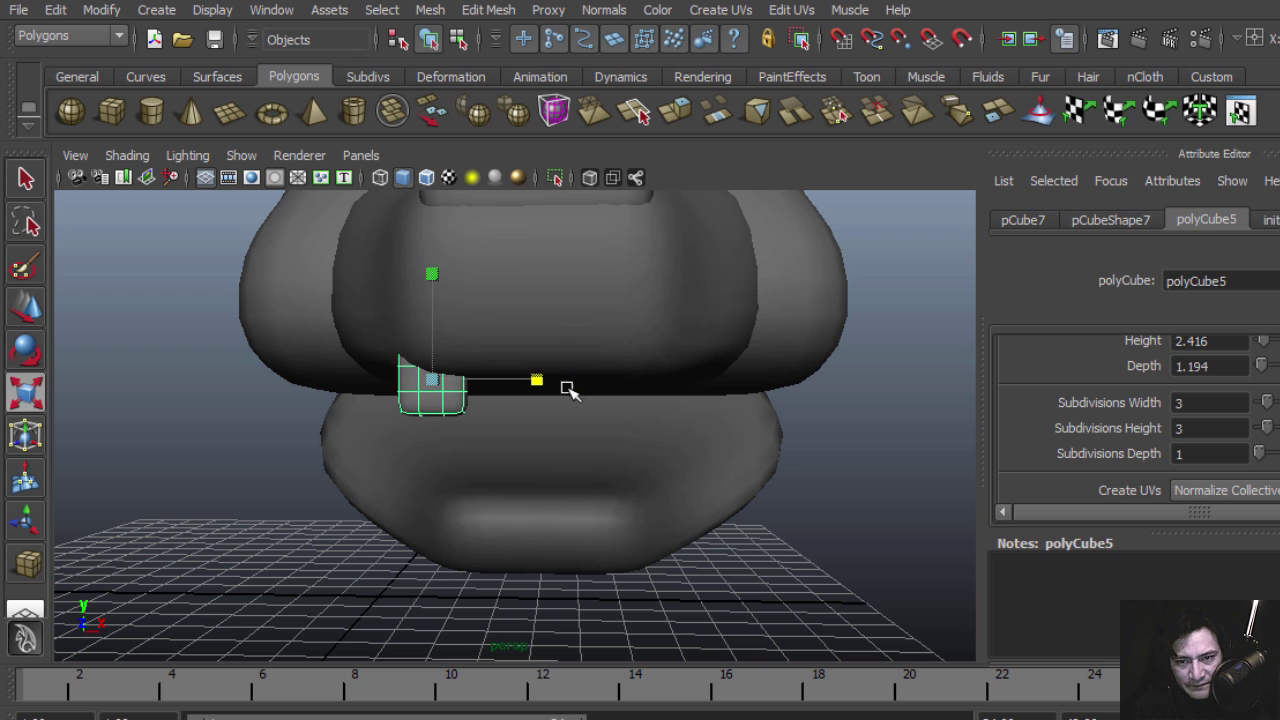
{"action": "key", "text": "w"}
{"action": "left_click_drag", "start_coordinate": [432, 379], "coordinate": [460, 386]}
{"action": "left_click_drag", "start_coordinate": [464, 396], "coordinate": [478, 424], "text": "alt"}
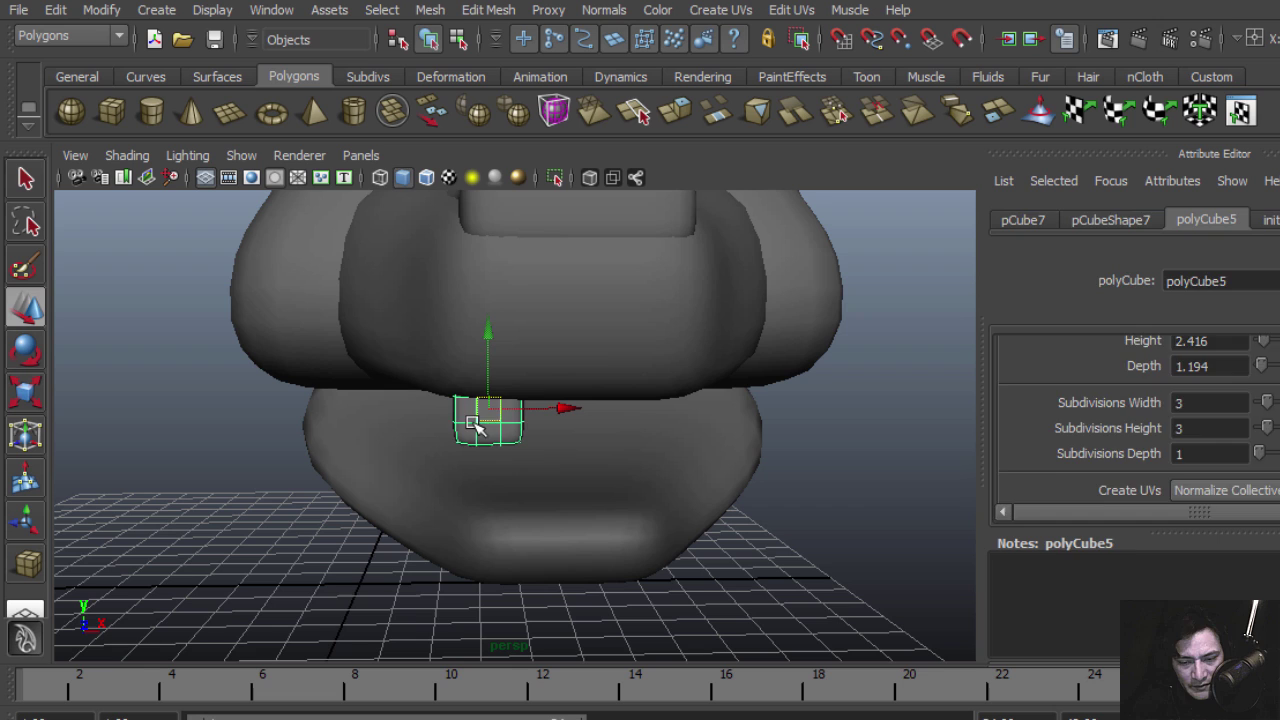
Step: Duplicate the tooth across the front of the snout to form a row of three upper front teeth
{"action": "key", "text": "ctrl+d"}
{"action": "left_click_drag", "start_coordinate": [575, 413], "coordinate": [740, 414]}
{"action": "left_click_drag", "start_coordinate": [655, 420], "coordinate": [451, 319], "text": "alt"}
{"action": "right_click_drag", "start_coordinate": [300, 394], "coordinate": [374, 438], "text": "alt"}
{"action": "left_click", "coordinate": [268, 443]}
{"action": "left_click_drag", "start_coordinate": [342, 446], "coordinate": [290, 414], "text": "alt"}
{"action": "scroll", "coordinate": [290, 413], "scroll_direction": "up", "scroll_amount": 2}
{"action": "scroll", "coordinate": [337, 414], "scroll_direction": "up", "scroll_amount": 3}
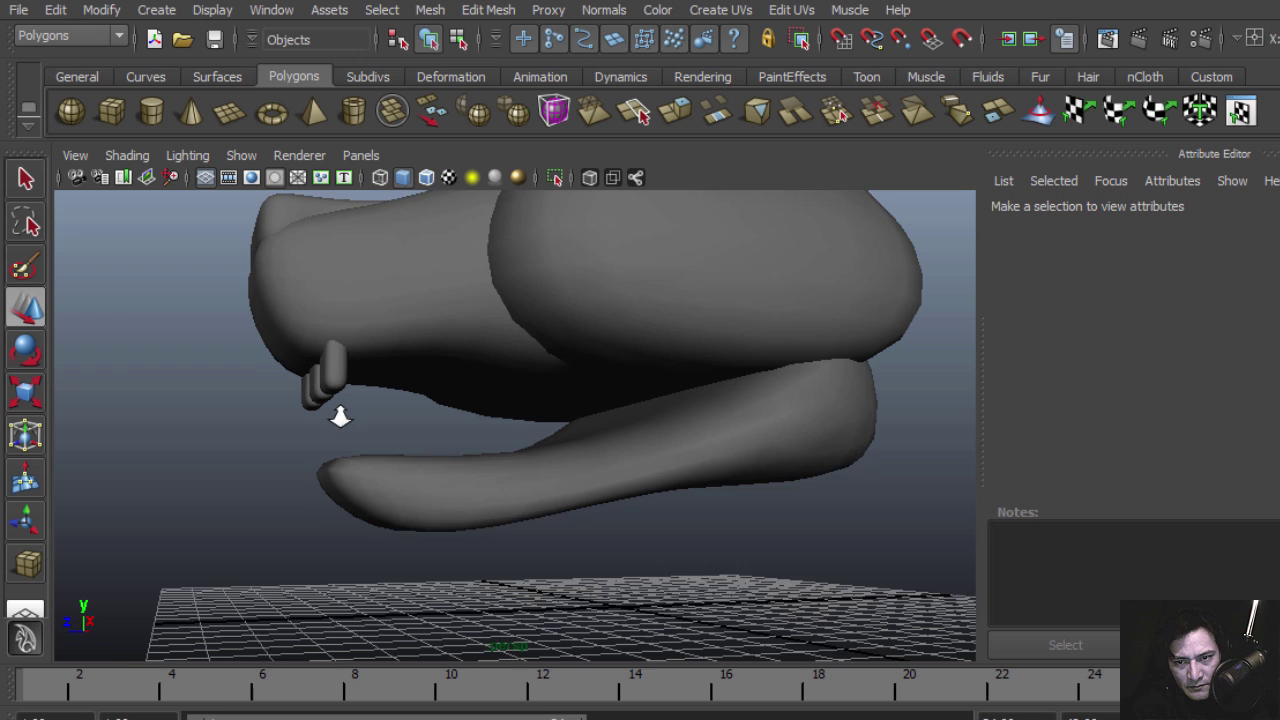
Step: Duplicate the end front tooth, turn the copy along the snout's side, and place another copy farther back beneath the same edge
{"action": "left_click", "coordinate": [328, 362]}
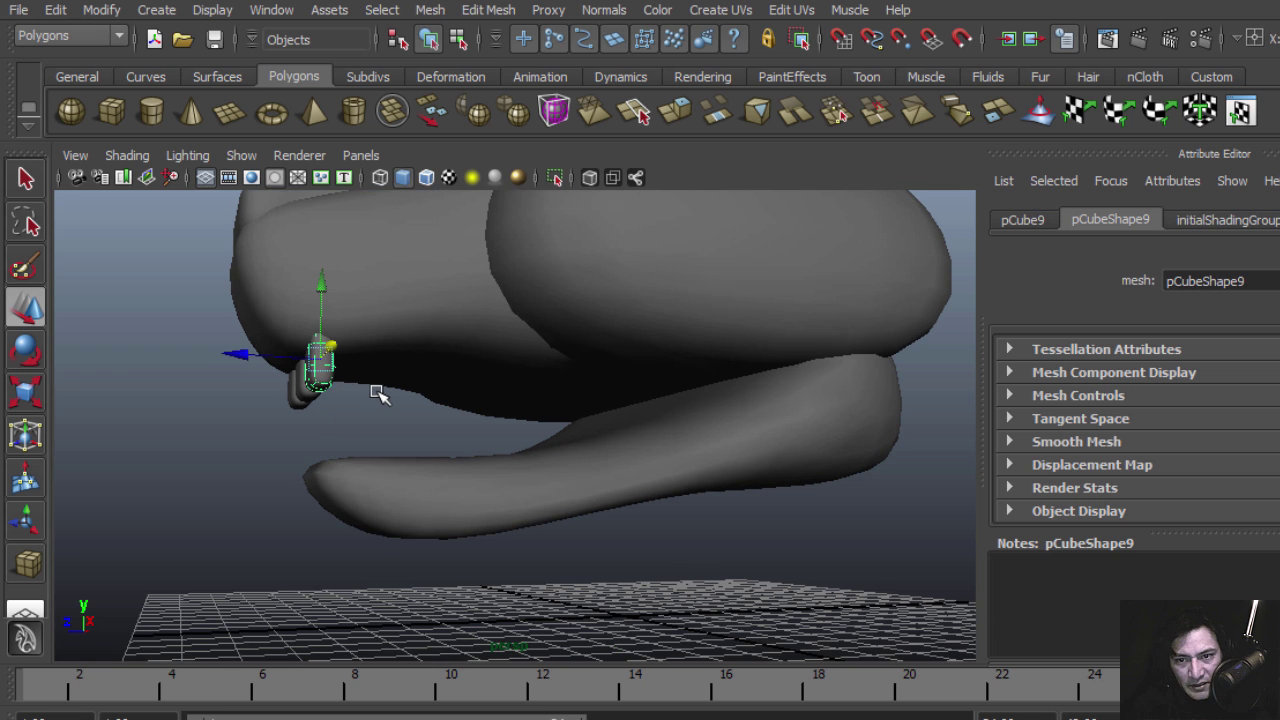
{"action": "left_click", "coordinate": [380, 394]}
{"action": "left_click_drag", "start_coordinate": [380, 394], "coordinate": [488, 400], "text": "alt"}
{"action": "key", "text": "e"}
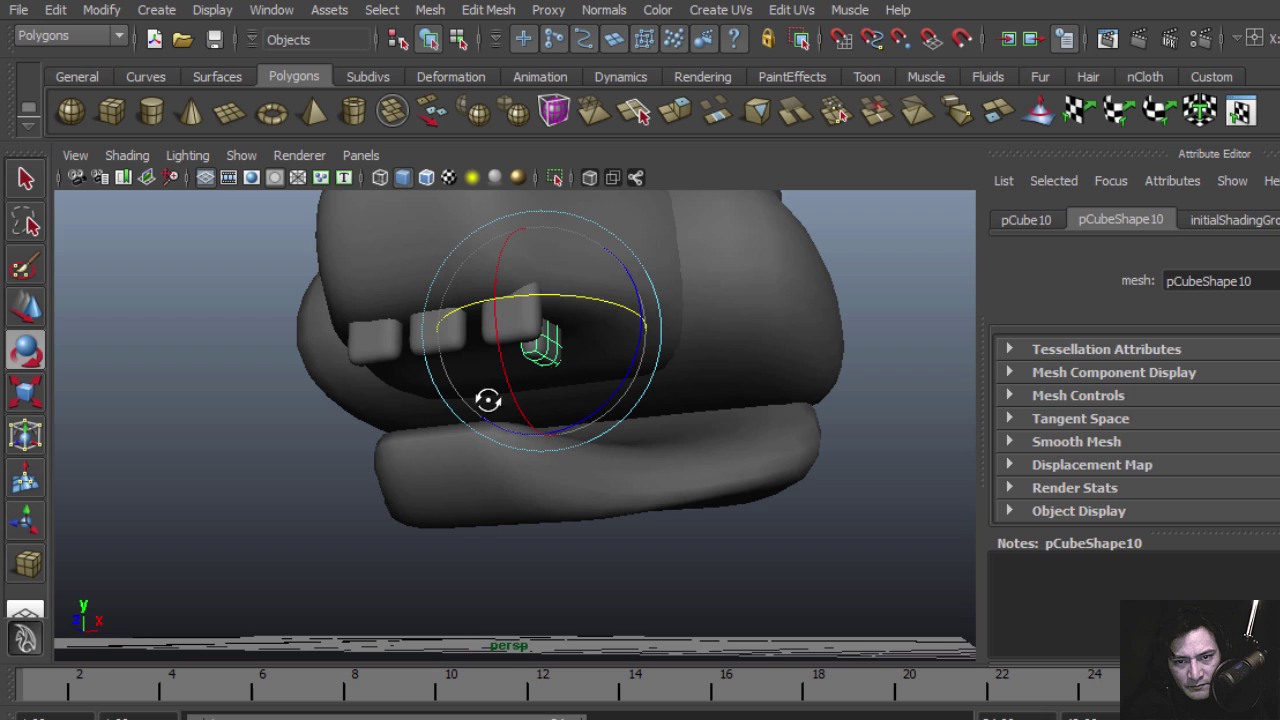
{"action": "middle_click_drag", "start_coordinate": [602, 388], "coordinate": [552, 436], "text": "alt"}
{"action": "right_click_drag", "start_coordinate": [482, 404], "coordinate": [606, 499], "text": "alt"}
{"action": "key", "text": "w"}
{"action": "left_click_drag", "start_coordinate": [511, 366], "coordinate": [529, 420]}
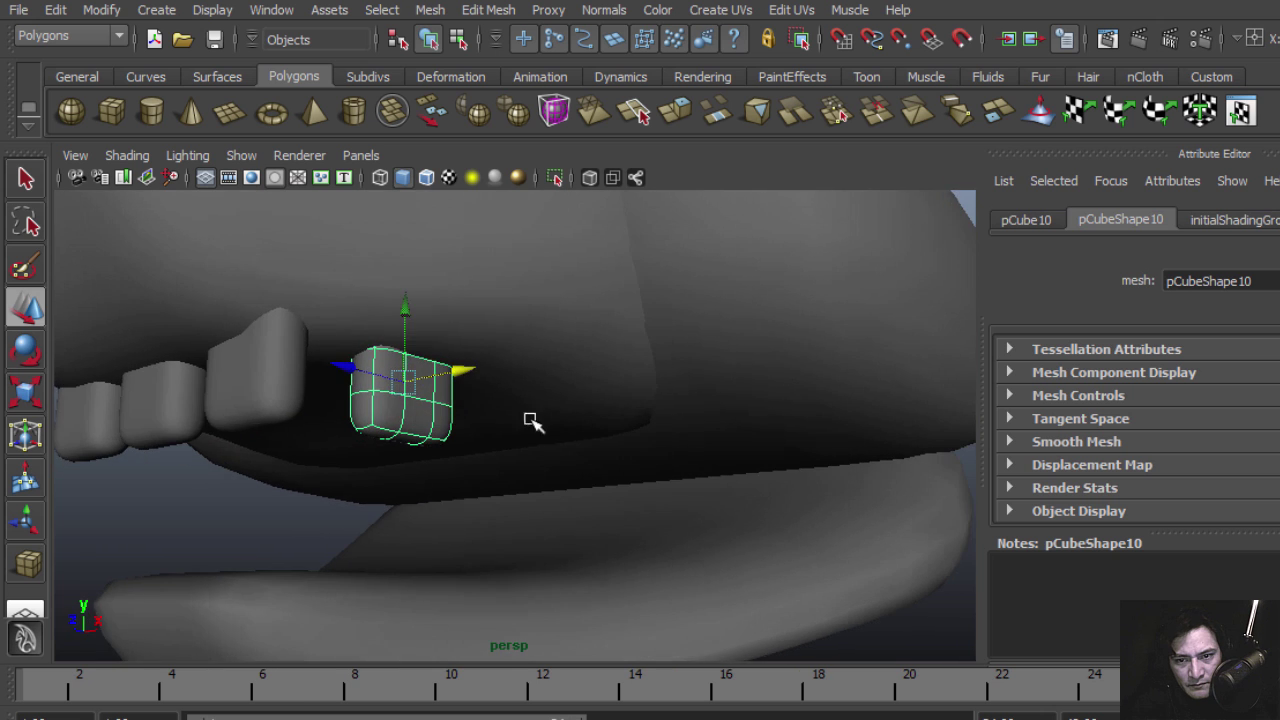
{"action": "right_click_drag", "start_coordinate": [529, 420], "coordinate": [521, 431], "text": "alt"}
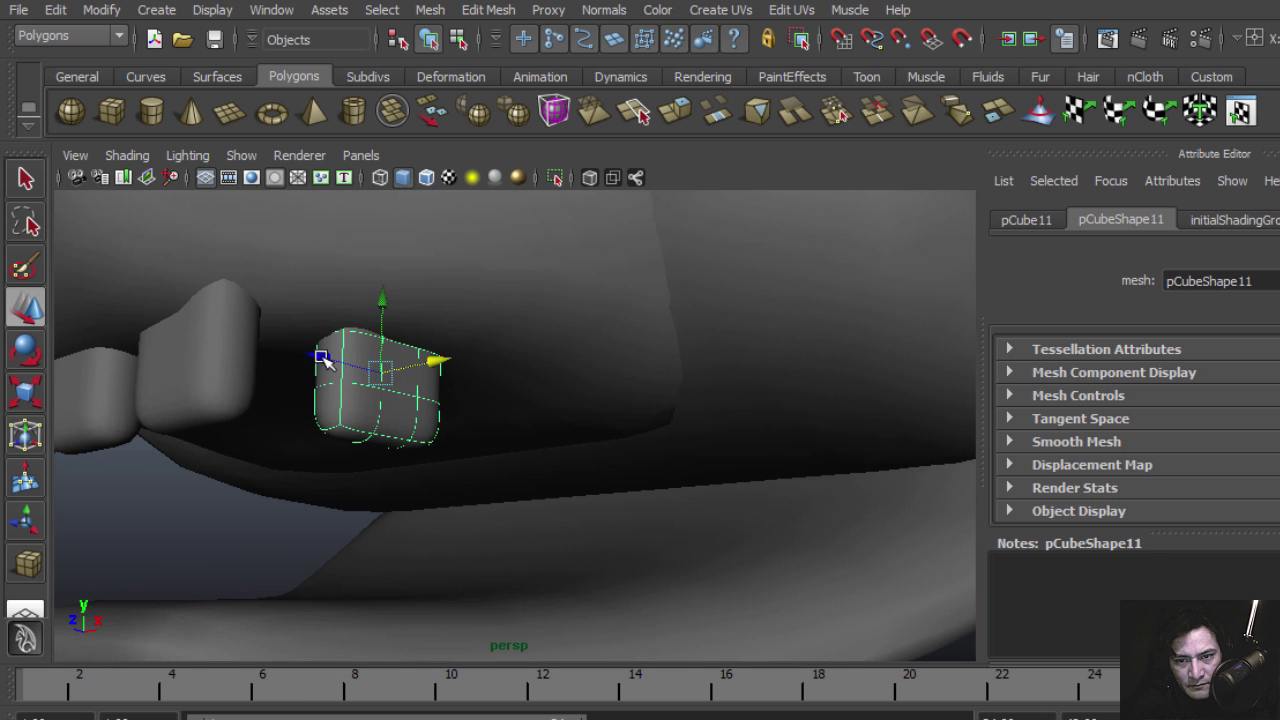
{"action": "left_click_drag", "start_coordinate": [533, 417], "coordinate": [287, 400], "text": "alt"}
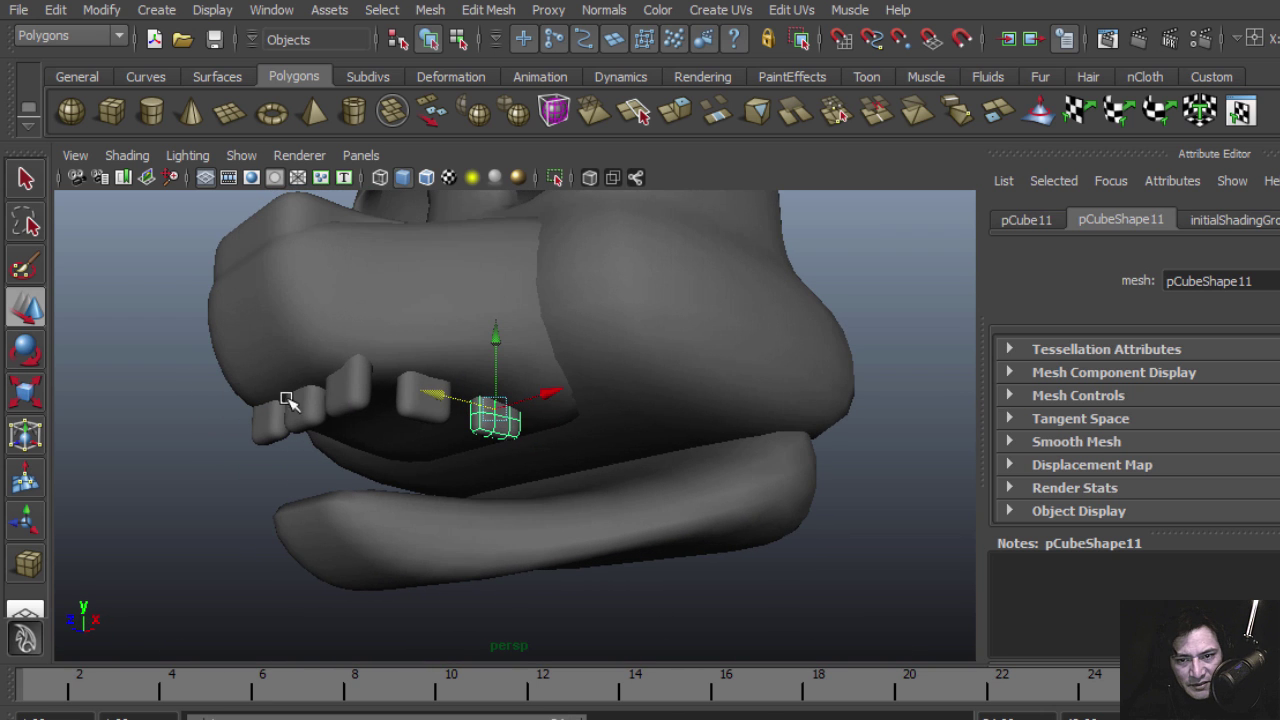
Step: Duplicate the two upper side teeth and move the copies across to the opposite side of the snout
{"action": "left_click_drag", "start_coordinate": [410, 447], "coordinate": [423, 430], "text": "alt"}
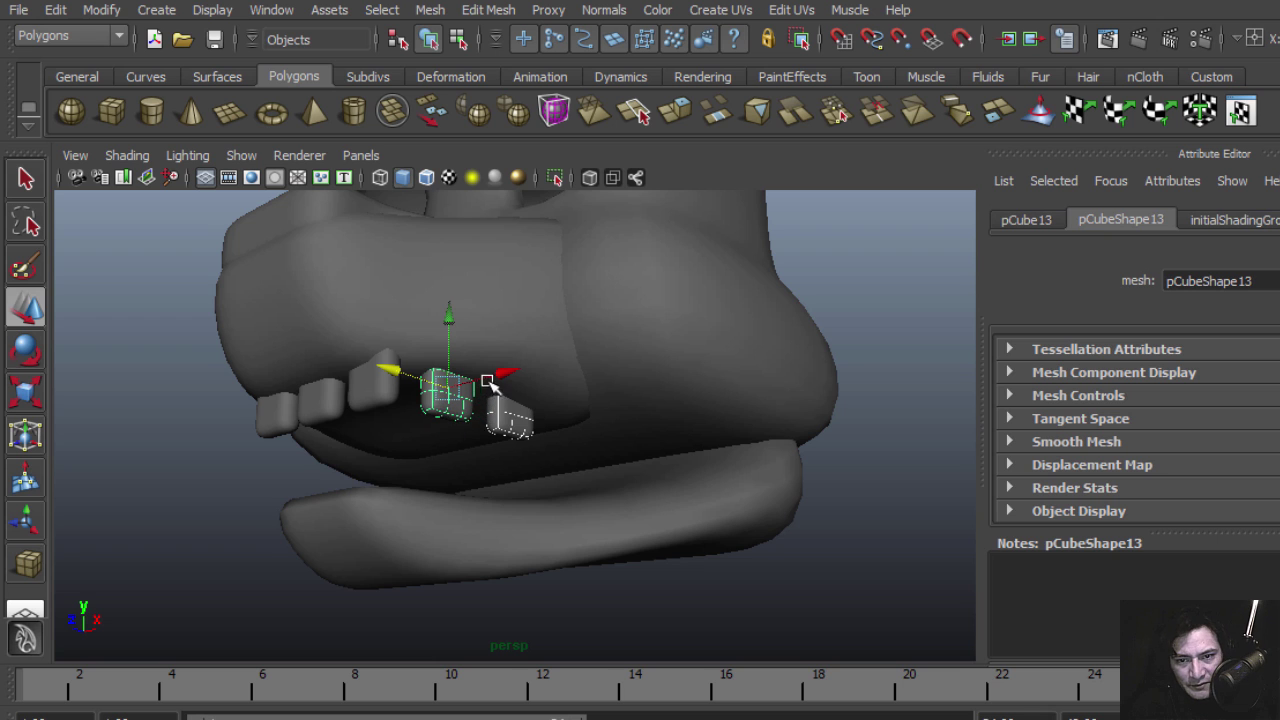
{"action": "left_click_drag", "start_coordinate": [500, 378], "coordinate": [588, 437]}
{"action": "left_click_drag", "start_coordinate": [510, 424], "coordinate": [610, 425], "text": "alt"}
{"action": "right_click_drag", "start_coordinate": [531, 411], "coordinate": [654, 481], "text": "alt"}
{"action": "left_click_drag", "start_coordinate": [597, 445], "coordinate": [524, 453], "text": "alt"}
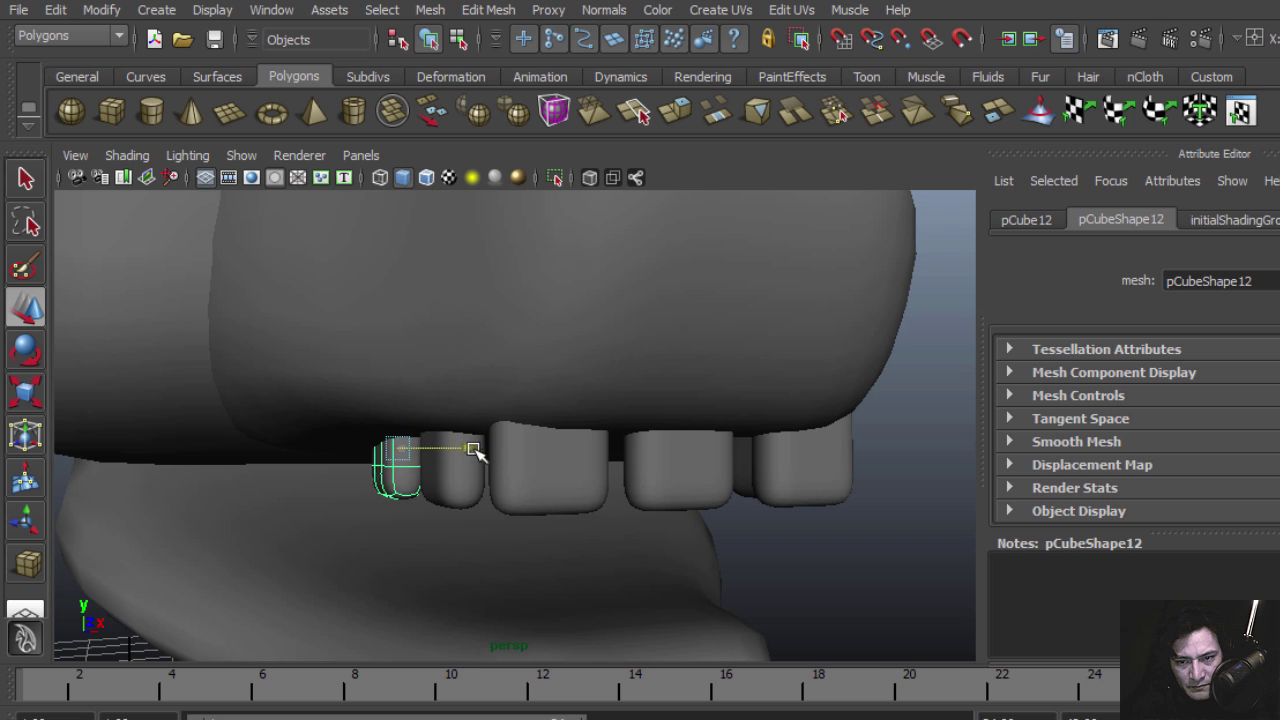
Step: Rotate and shift the rearmost upper teeth on both sides so that they follow the snout's edge
{"action": "key", "text": "e"}
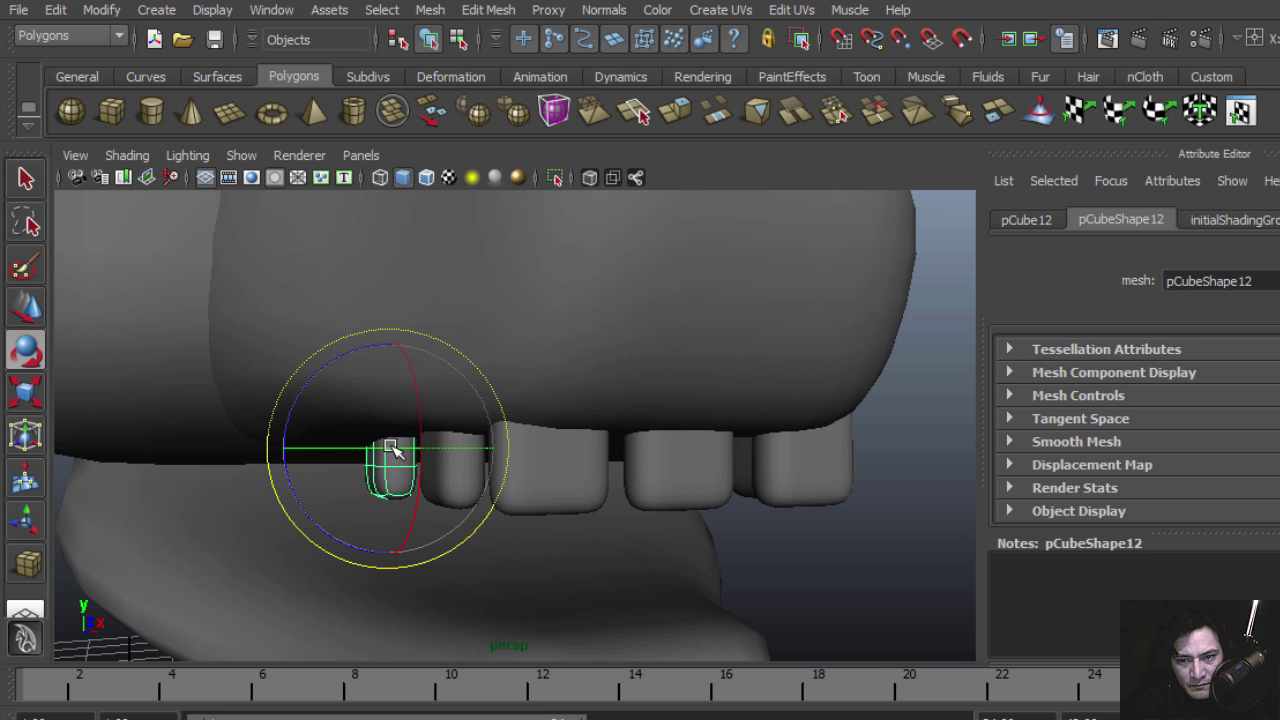
{"action": "left_click_drag", "start_coordinate": [665, 442], "coordinate": [502, 431], "text": "alt"}
{"action": "left_click", "coordinate": [543, 486]}
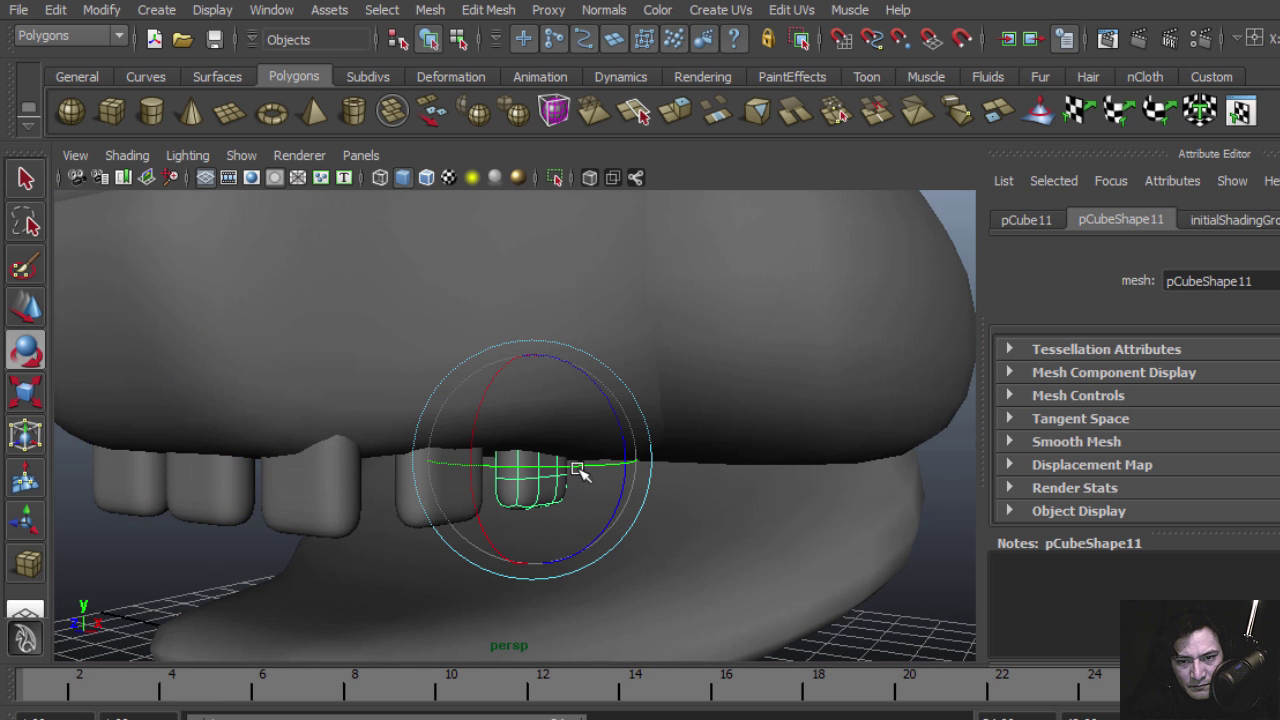
{"action": "key", "text": "w"}
{"action": "left_click_drag", "start_coordinate": [598, 470], "coordinate": [638, 443]}
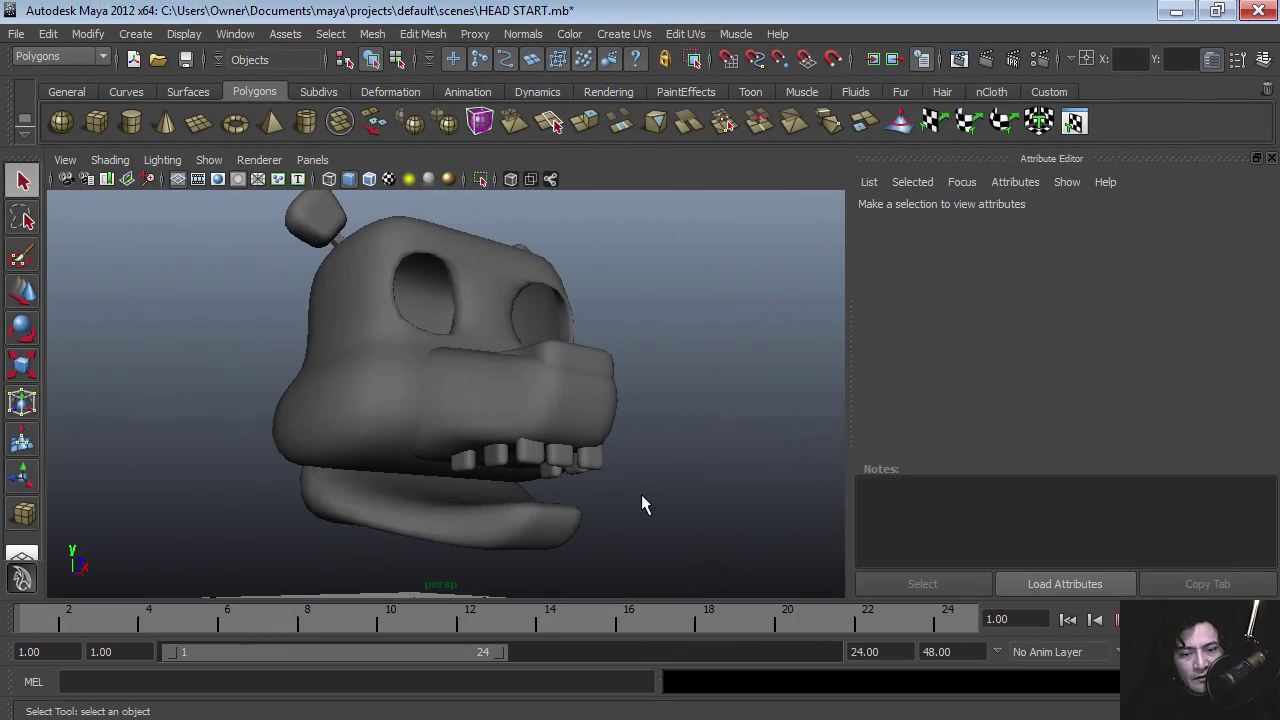
Step: Duplicate the upper front tooth at the snout's corner and move the copy down to the lower jaw's level
{"action": "left_click_drag", "start_coordinate": [636, 443], "coordinate": [562, 476], "text": "alt"}
{"action": "right_click_drag", "start_coordinate": [500, 487], "coordinate": [611, 520], "text": "alt"}
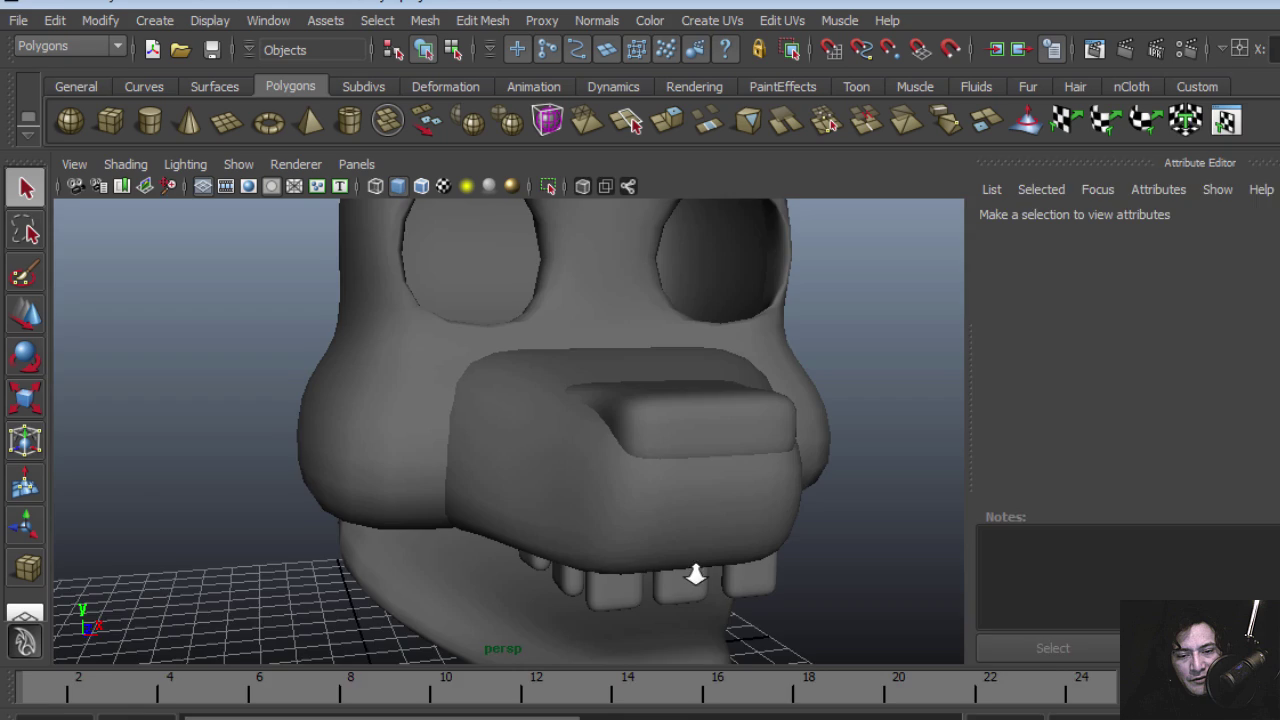
{"action": "middle_click_drag", "start_coordinate": [611, 520], "coordinate": [612, 390], "text": "alt"}
{"action": "left_click_drag", "start_coordinate": [731, 450], "coordinate": [566, 477], "text": "alt"}
{"action": "left_click", "coordinate": [580, 448]}
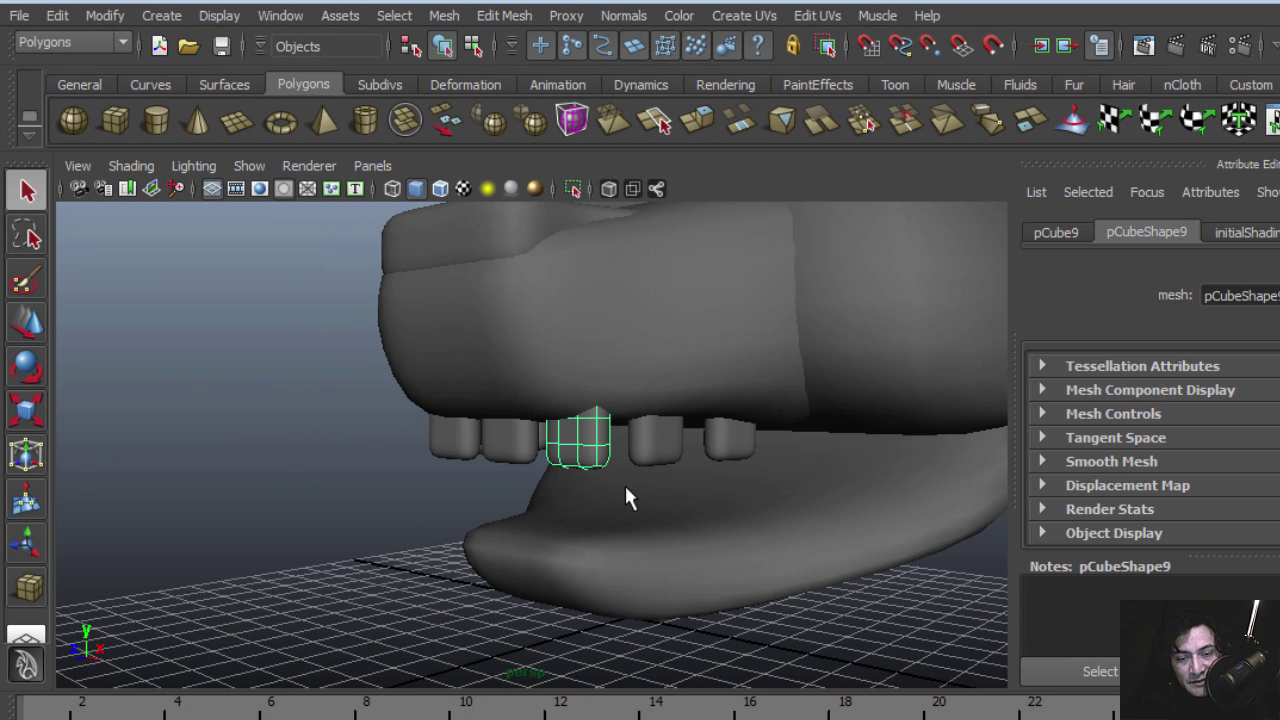
{"action": "left_click", "coordinate": [628, 483]}
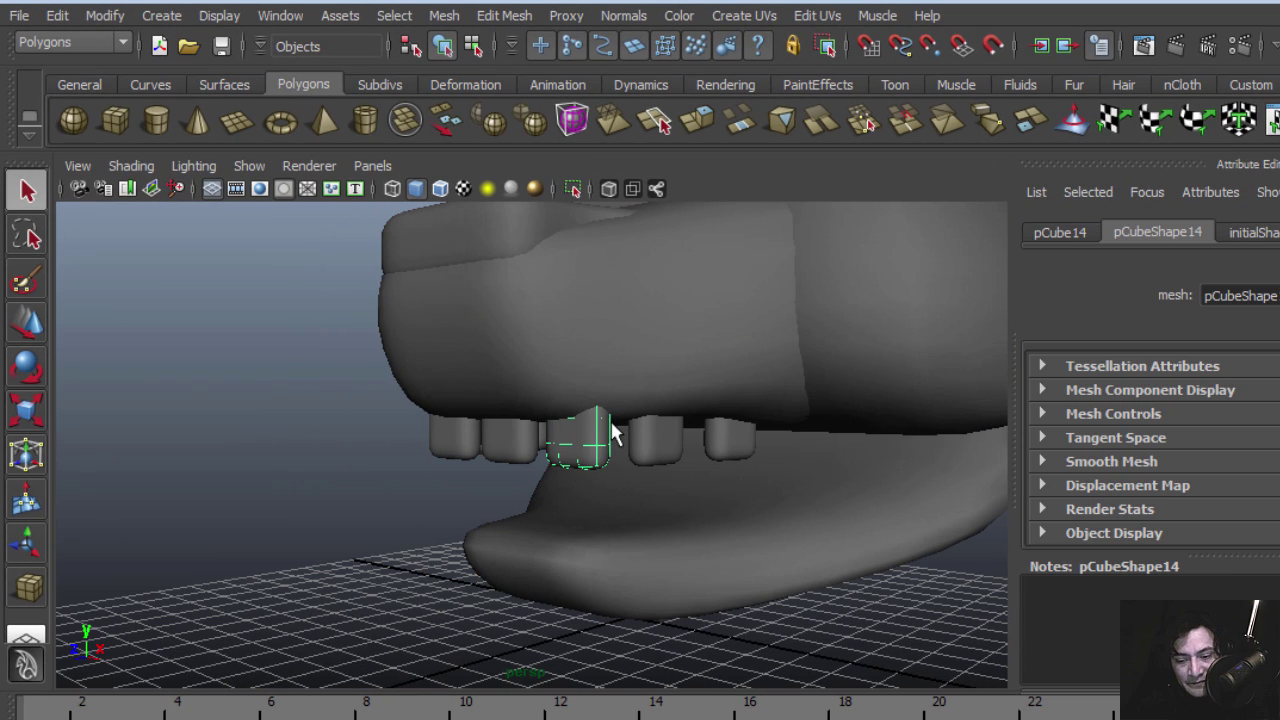
{"action": "key", "text": "w"}
{"action": "left_click_drag", "start_coordinate": [583, 348], "coordinate": [475, 660]}
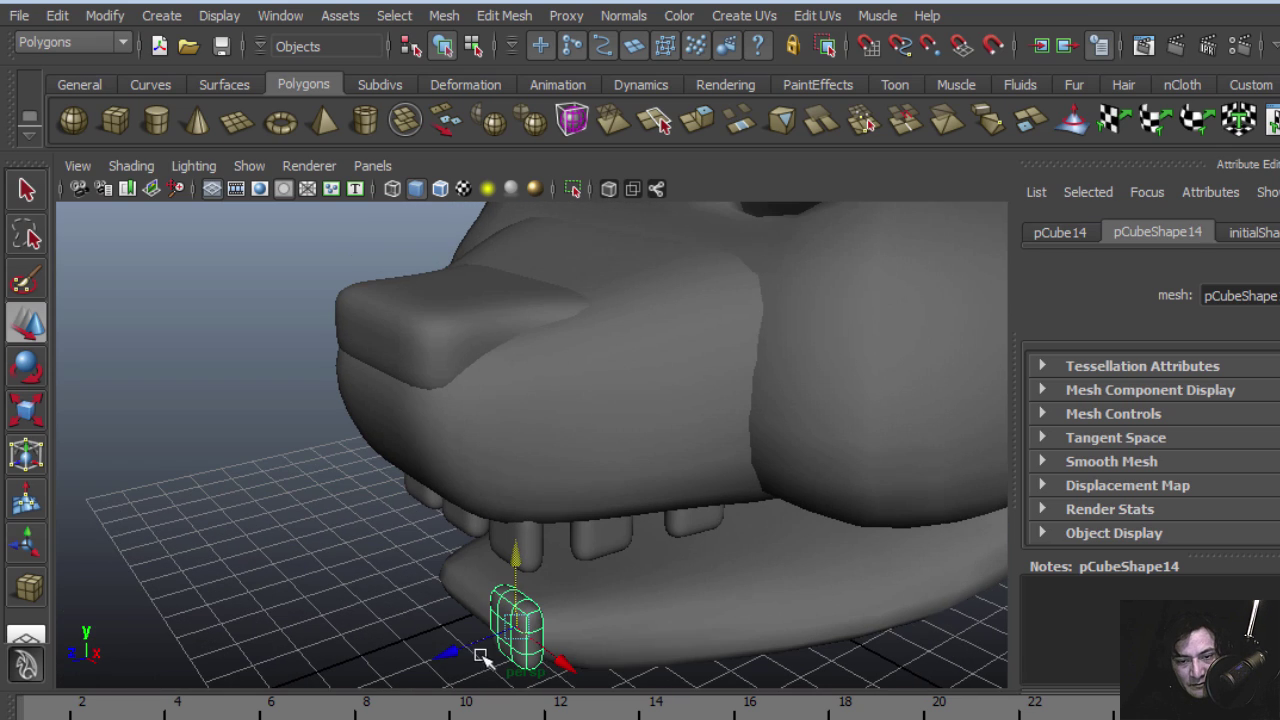
Step: Move the copied tooth inward and seat it on the front end of the lower jaw
{"action": "key", "text": "f"}
{"action": "left_click_drag", "start_coordinate": [484, 581], "coordinate": [761, 554], "text": "alt"}
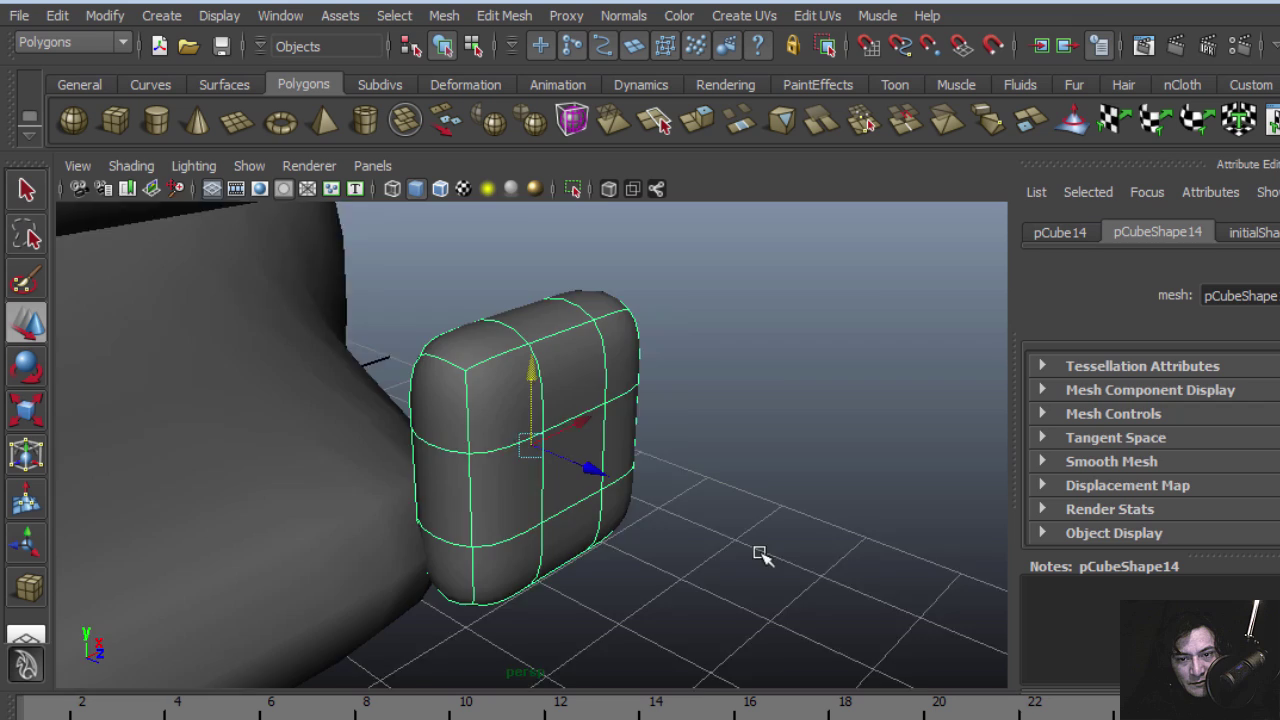
{"action": "right_click_drag", "start_coordinate": [761, 554], "coordinate": [374, 483], "text": "alt"}
{"action": "left_click_drag", "start_coordinate": [374, 483], "coordinate": [428, 520], "text": "alt"}
{"action": "left_click_drag", "start_coordinate": [591, 424], "coordinate": [560, 432]}
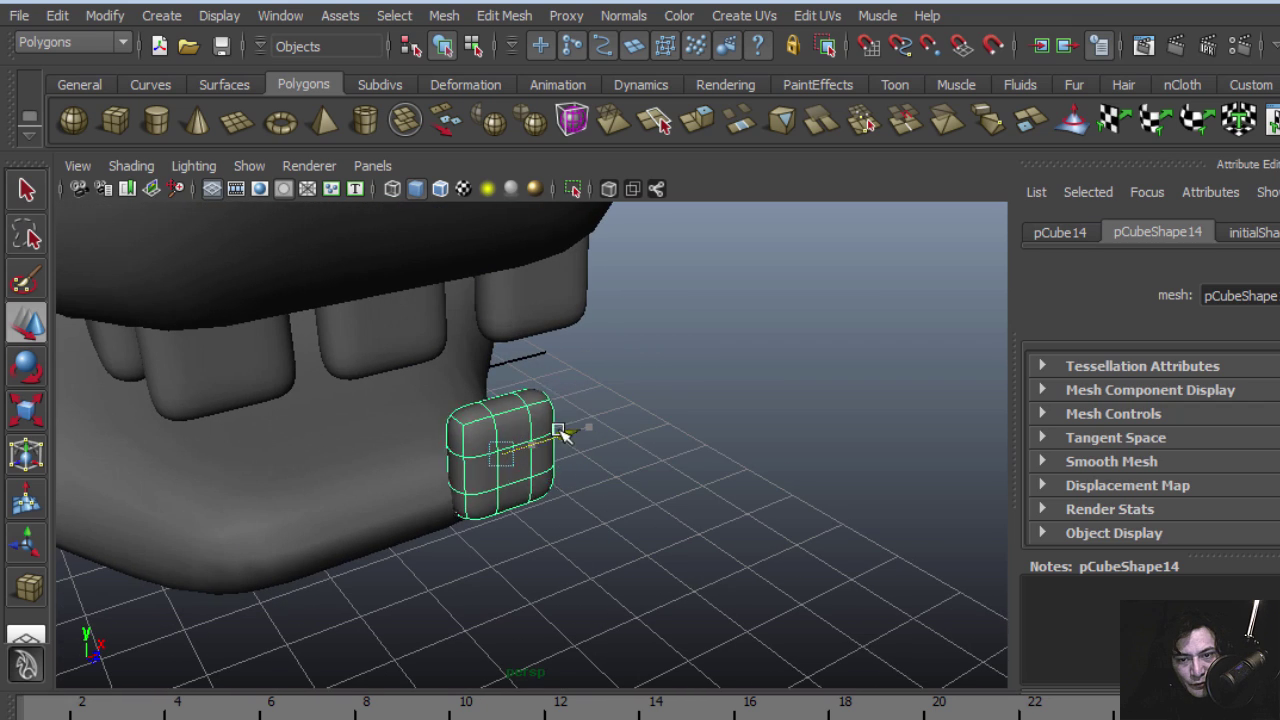
{"action": "left_click_drag", "start_coordinate": [490, 505], "coordinate": [658, 442], "text": "alt"}
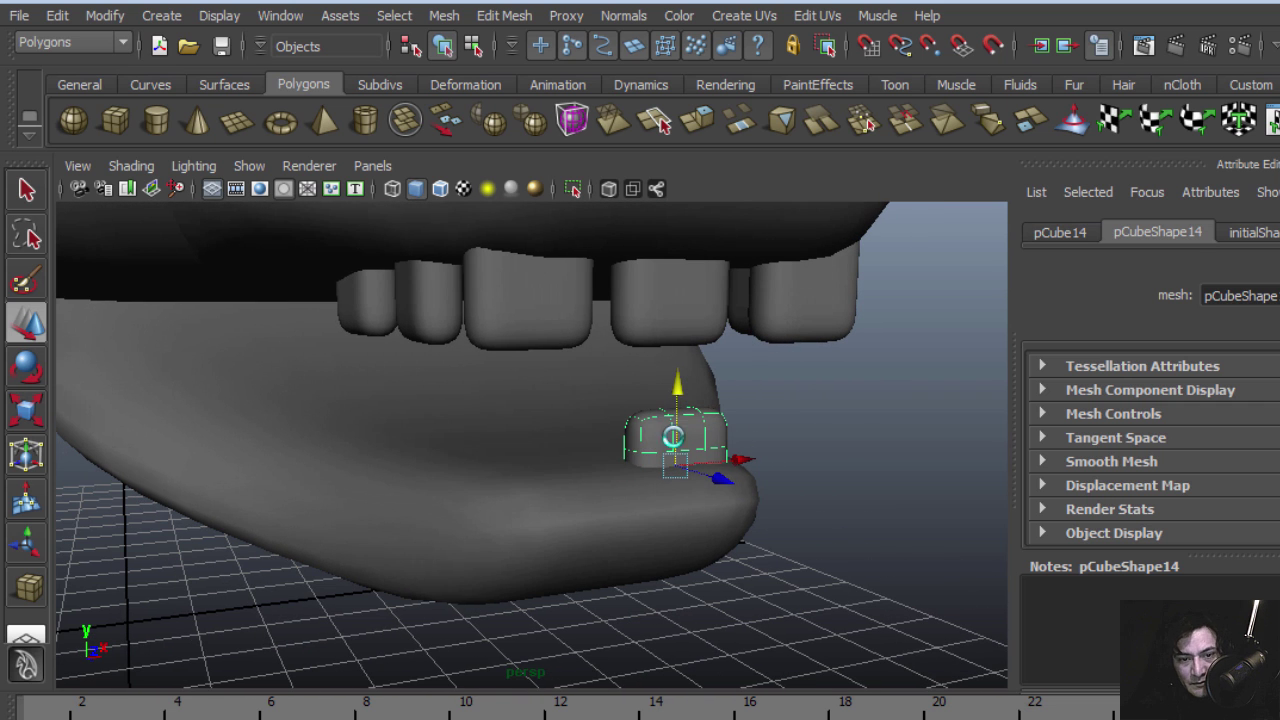
Step: Duplicate the lower front tooth and move the copy sideways across the jaw's front edge
{"action": "left_click_drag", "start_coordinate": [742, 453], "coordinate": [614, 486]}
{"action": "left_click", "coordinate": [614, 486]}
{"action": "mouse_move", "coordinate": [434, 457]}
{"action": "left_mouse_down", "text": "alt"}
{"action": "mouse_move", "coordinate": [594, 520]}
{"action": "mouse_move", "coordinate": [456, 459]}
{"action": "left_mouse_up", "text": "alt"}
Step: Duplicate the two upper side teeth on one side and lower the copies onto the jaw
{"action": "left_click", "coordinate": [506, 381]}
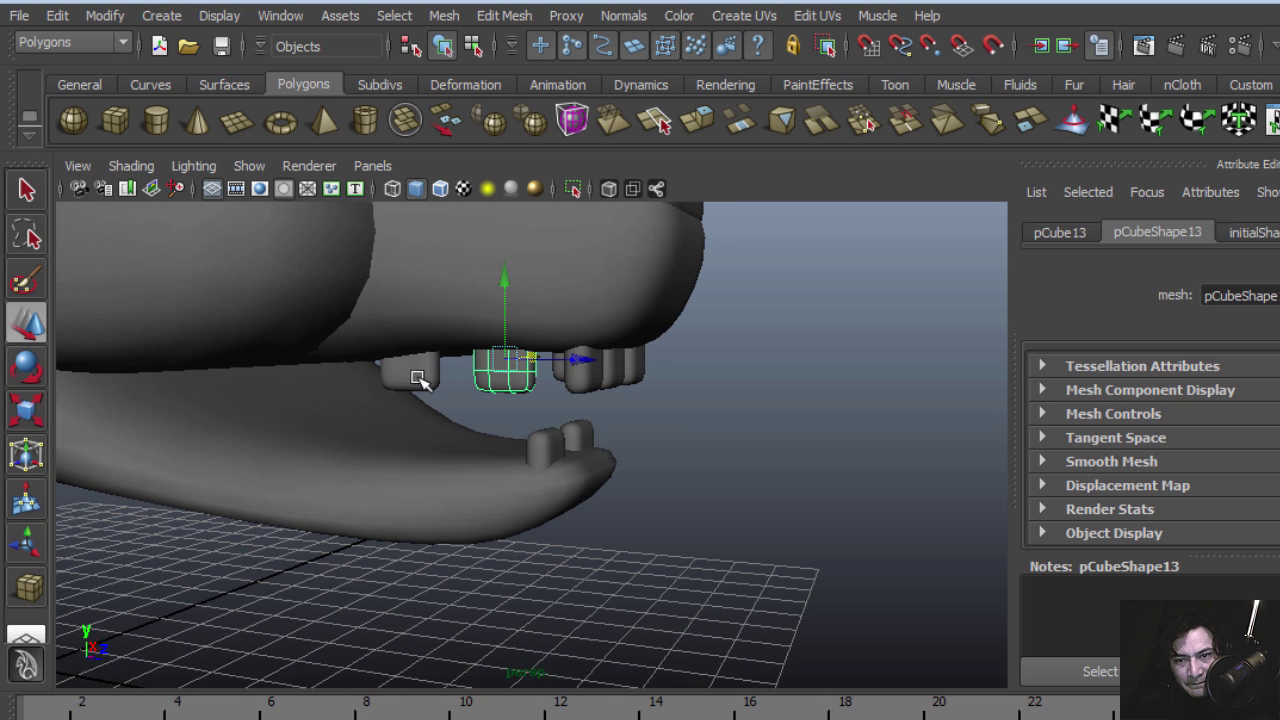
{"action": "left_click", "coordinate": [420, 374], "text": "shift"}
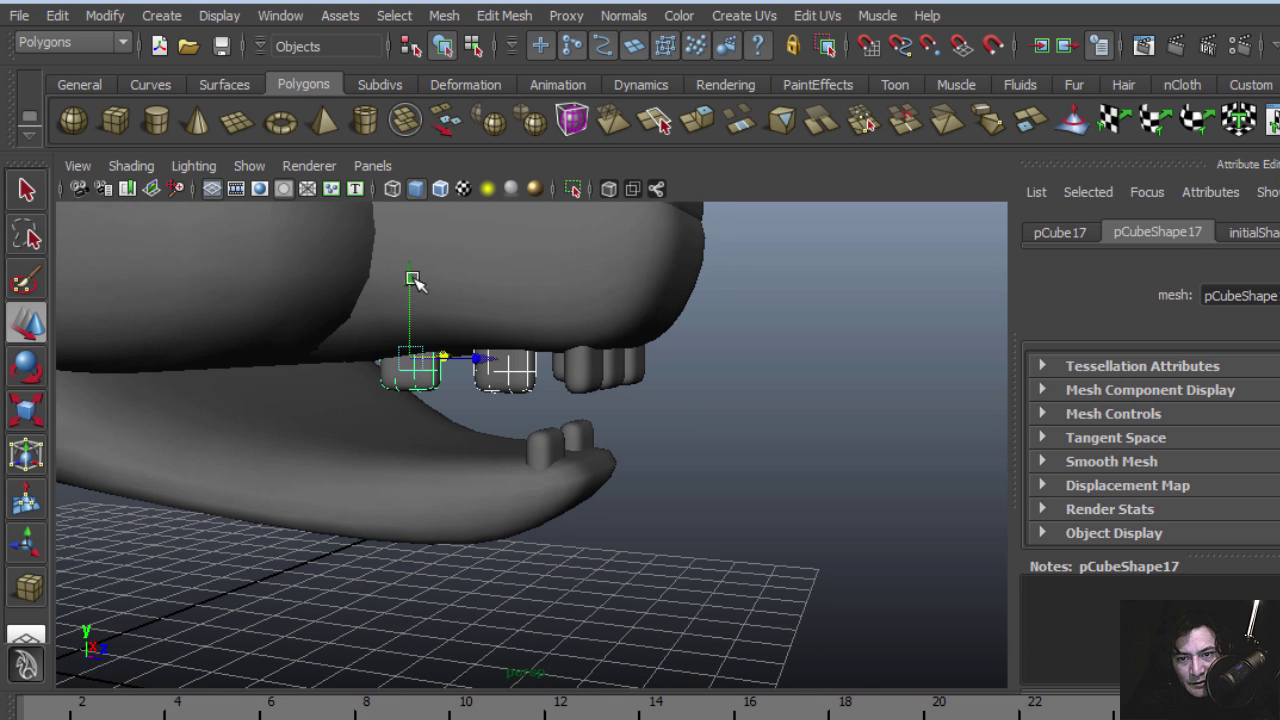
{"action": "left_click_drag", "start_coordinate": [413, 280], "coordinate": [420, 383]}
{"action": "scroll", "coordinate": [441, 462], "scroll_direction": "up", "scroll_amount": 4}
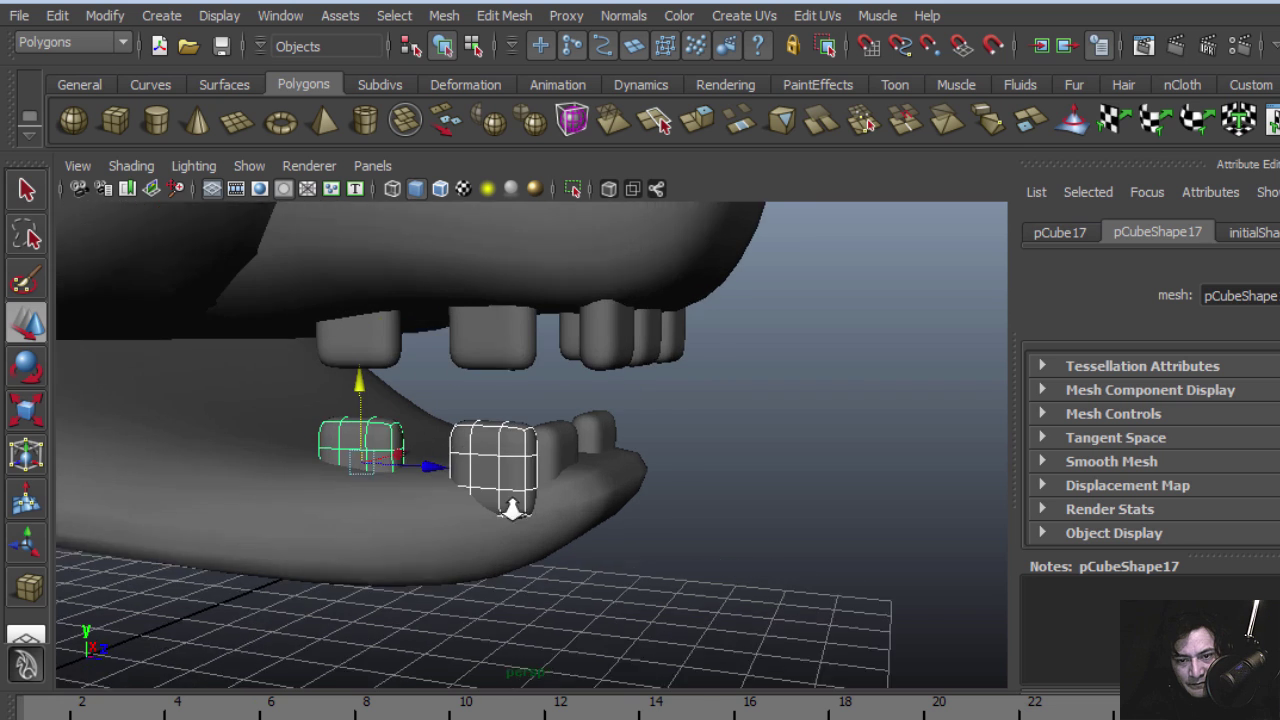
Step: Turn and shift the two copied side teeth to follow the lower jaw's edge, raising the rear one
{"action": "left_click", "coordinate": [495, 440]}
{"action": "left_click_drag", "start_coordinate": [571, 486], "coordinate": [351, 457]}
{"action": "key", "text": "e"}
{"action": "left_click", "coordinate": [300, 450]}
{"action": "left_click_drag", "start_coordinate": [263, 467], "coordinate": [253, 477], "text": "alt"}
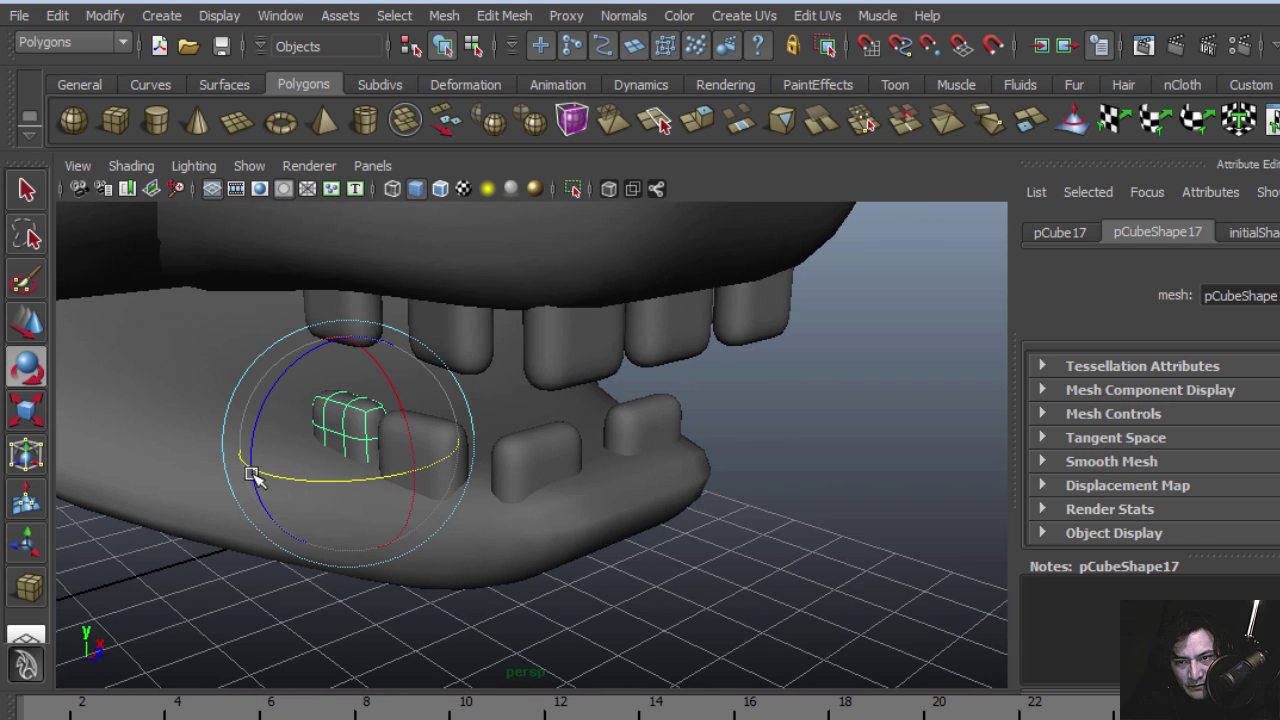
{"action": "key", "text": "w"}
{"action": "left_click_drag", "start_coordinate": [418, 432], "coordinate": [405, 435]}
{"action": "left_click_drag", "start_coordinate": [337, 393], "coordinate": [333, 366]}
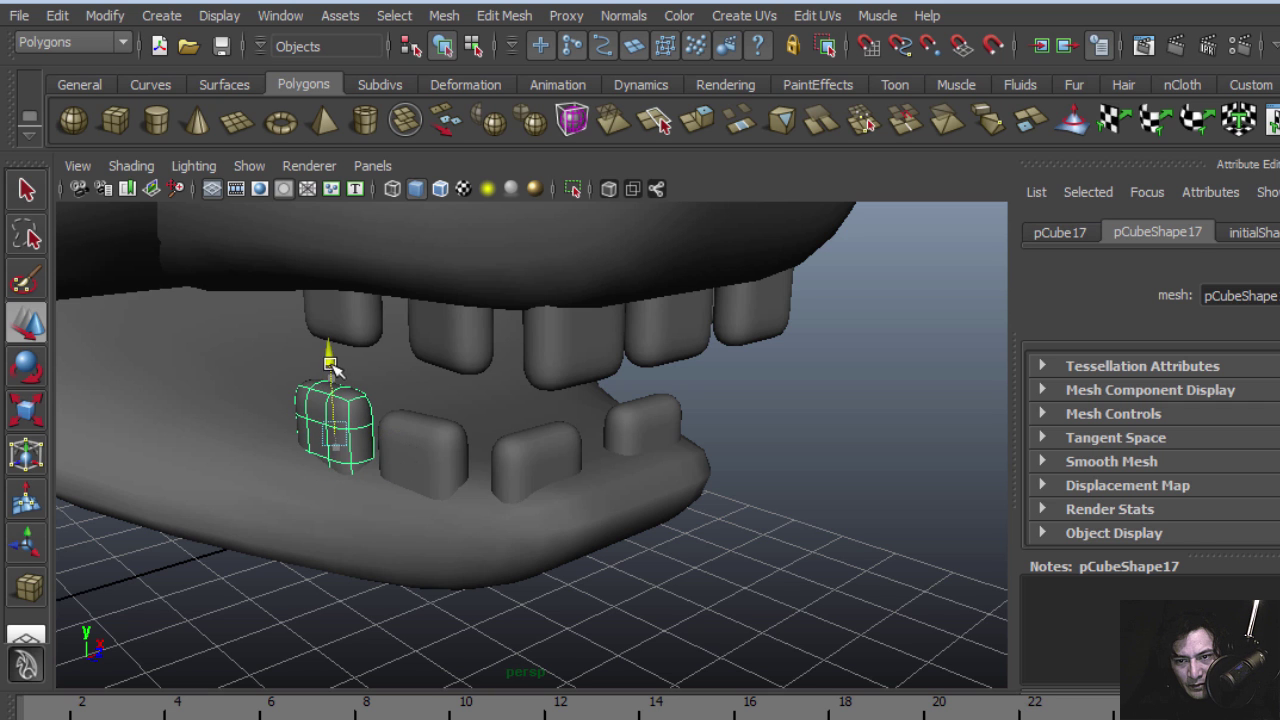
Step: Duplicate the two lower side teeth and move the copies across to the opposite side of the jaw
{"action": "left_click_drag", "start_coordinate": [313, 458], "coordinate": [350, 466], "text": "alt"}
{"action": "left_click_drag", "start_coordinate": [493, 386], "coordinate": [432, 471], "text": "alt"}
{"action": "left_click", "coordinate": [563, 413]}
{"action": "left_click", "coordinate": [688, 410], "text": "shift"}
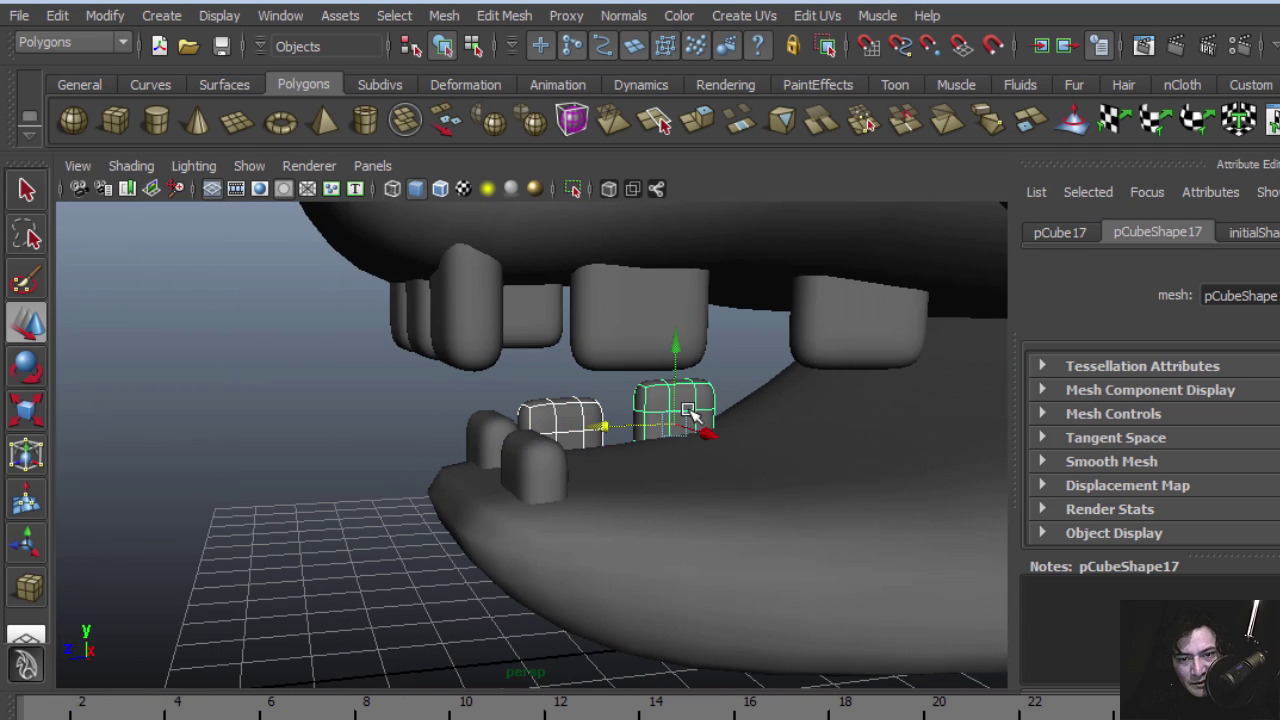
{"action": "left_click_drag", "start_coordinate": [690, 441], "coordinate": [748, 404], "text": "alt"}
{"action": "left_click", "coordinate": [775, 517]}
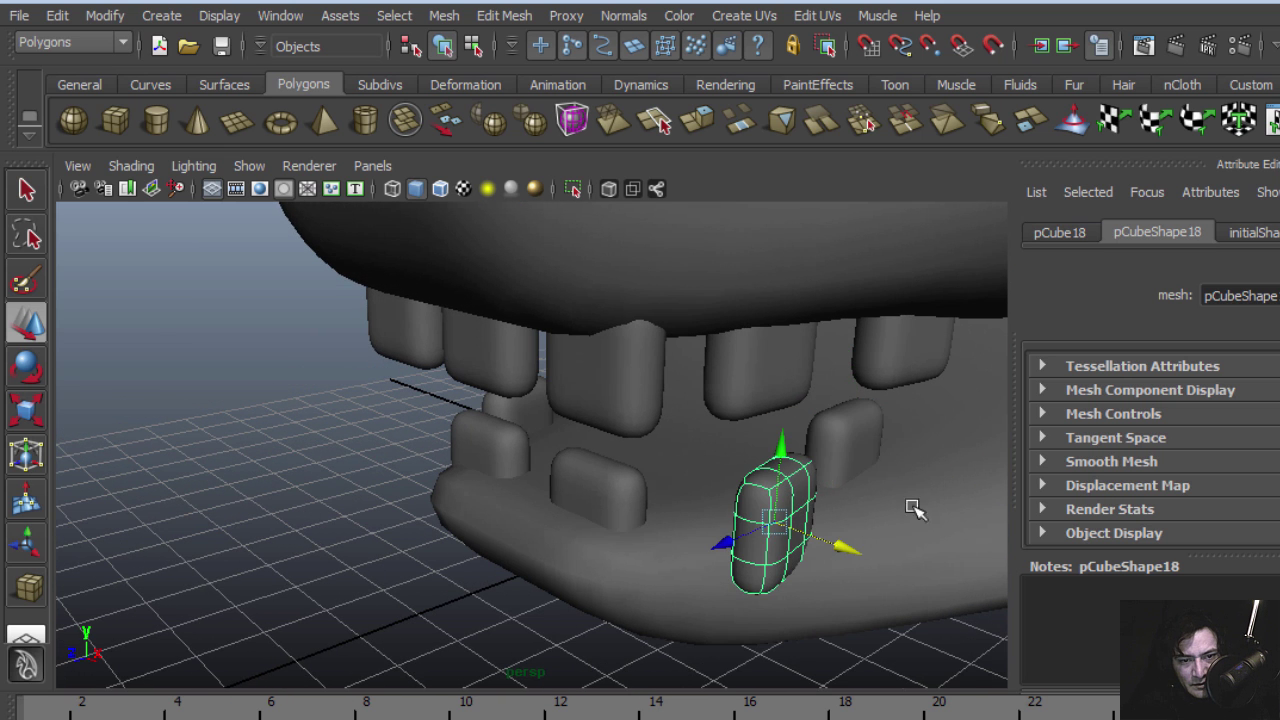
Step: Shift the rear copied tooth outward and rotate it to follow the curve of the lower jaw
{"action": "left_click", "coordinate": [865, 446]}
{"action": "left_click_drag", "start_coordinate": [906, 475], "coordinate": [934, 486]}
{"action": "left_click_drag", "start_coordinate": [930, 484], "coordinate": [775, 466], "text": "alt"}
{"action": "left_click_drag", "start_coordinate": [785, 512], "coordinate": [814, 514]}
{"action": "left_click_drag", "start_coordinate": [814, 514], "coordinate": [967, 516], "text": "alt"}
{"action": "key", "text": "e"}
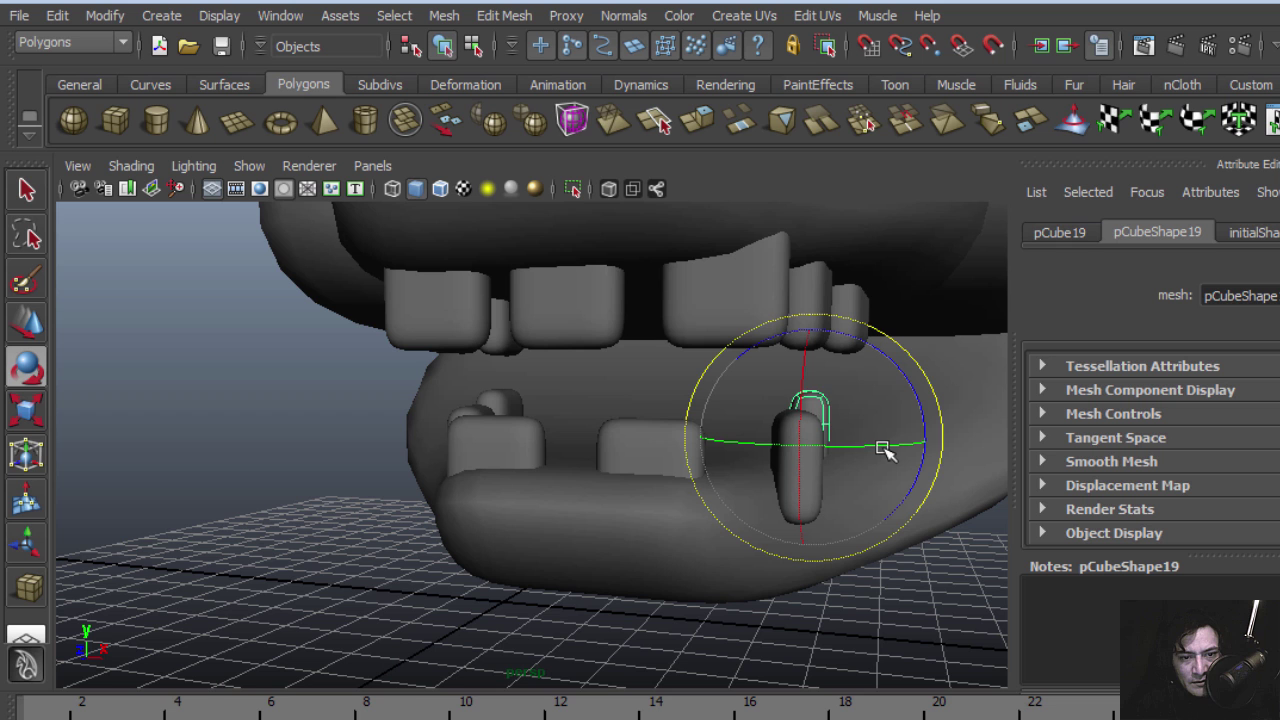
{"action": "left_click_drag", "start_coordinate": [860, 450], "coordinate": [877, 530], "text": "alt"}
Step: Move the front copied side tooth sideways, inward onto the lower jaw's edge
{"action": "left_click", "coordinate": [869, 563]}
{"action": "key", "text": "w"}
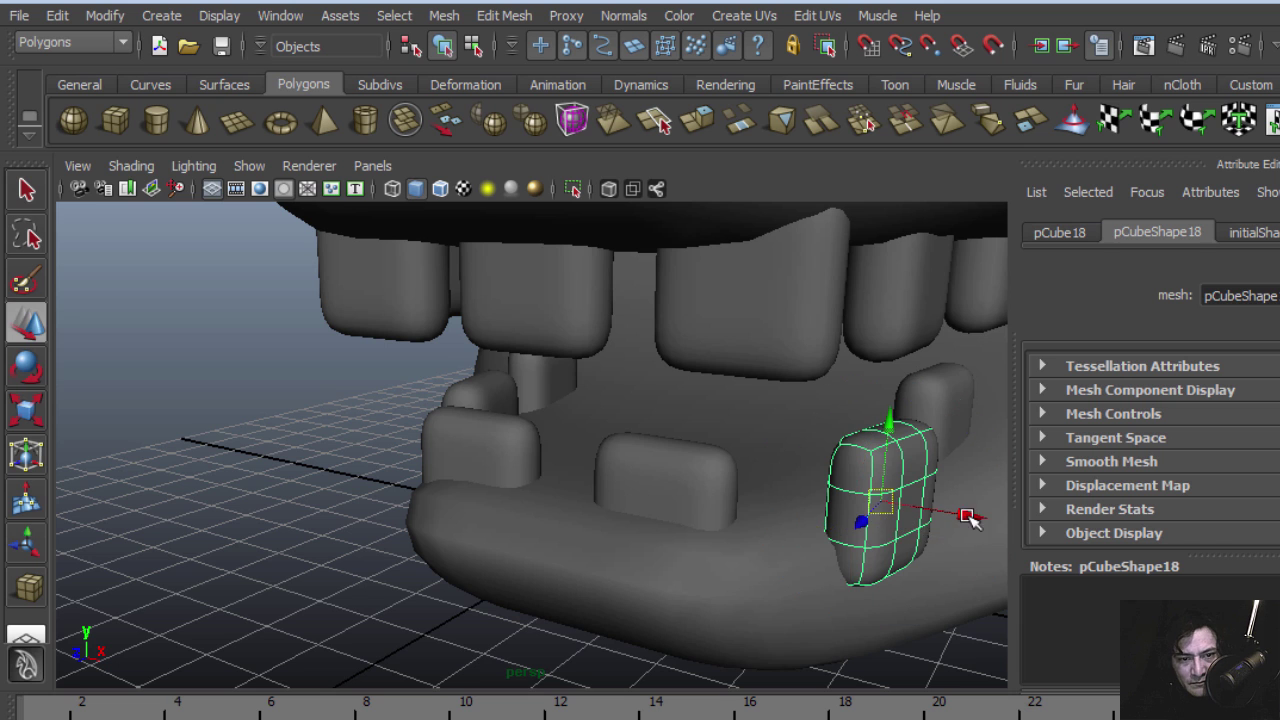
{"action": "left_click_drag", "start_coordinate": [968, 514], "coordinate": [918, 508]}
{"action": "left_click_drag", "start_coordinate": [948, 443], "coordinate": [729, 495], "text": "alt"}
Step: Rotate the front copied side tooth slightly to follow the curve of the lower jaw
{"action": "left_click", "coordinate": [634, 537]}
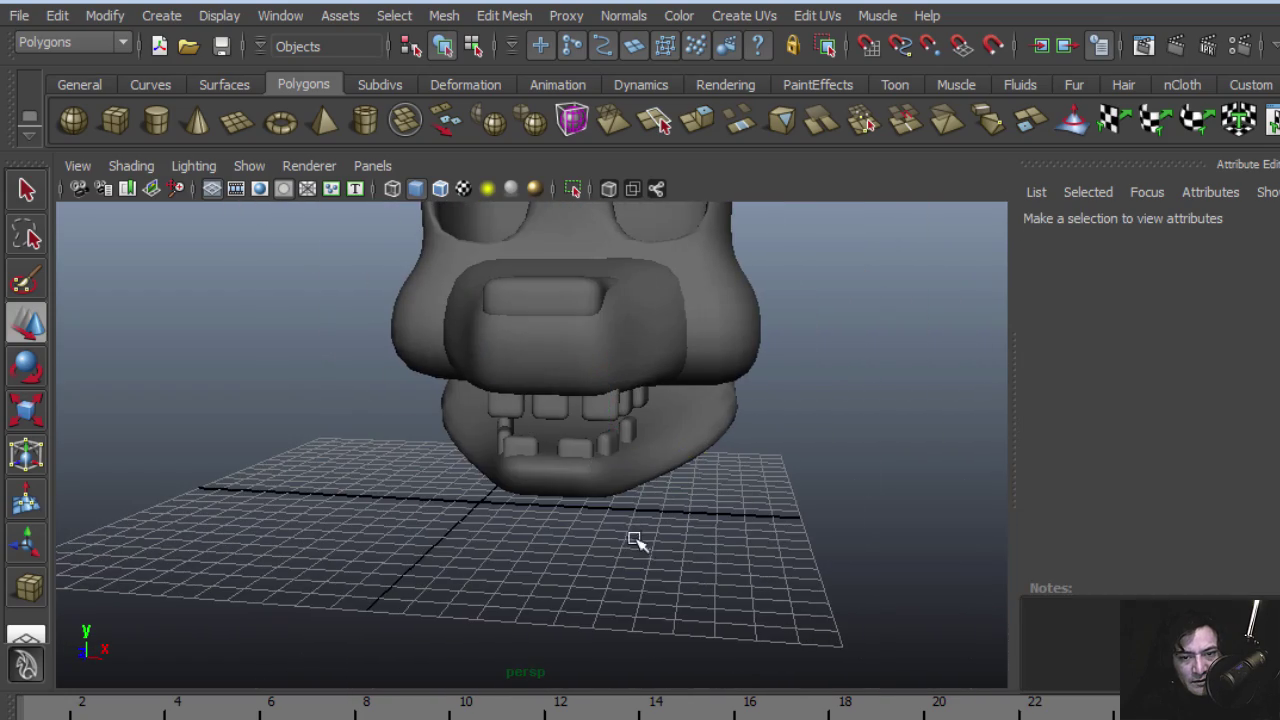
{"action": "left_click_drag", "start_coordinate": [634, 537], "coordinate": [508, 504], "text": "alt"}
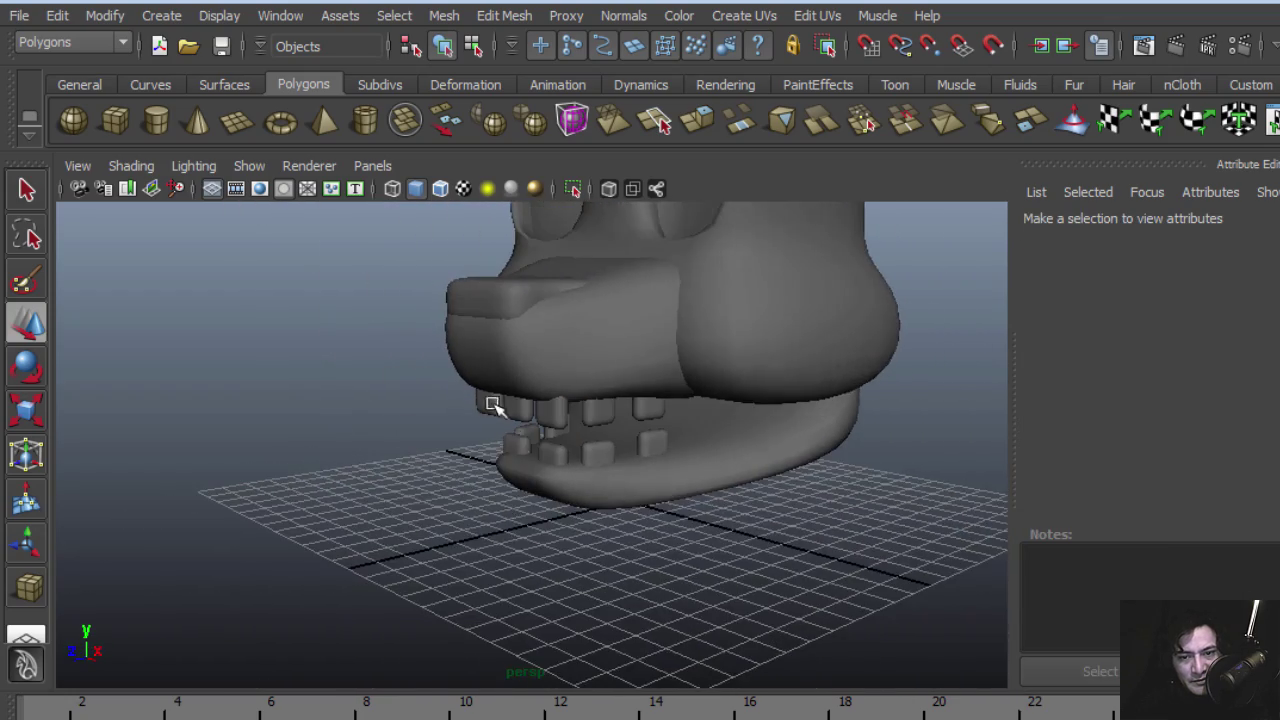
{"action": "right_click_drag", "start_coordinate": [493, 406], "coordinate": [760, 549], "text": "alt"}
{"action": "left_click_drag", "start_coordinate": [760, 549], "coordinate": [806, 517], "text": "alt"}
{"action": "left_click", "coordinate": [649, 522]}
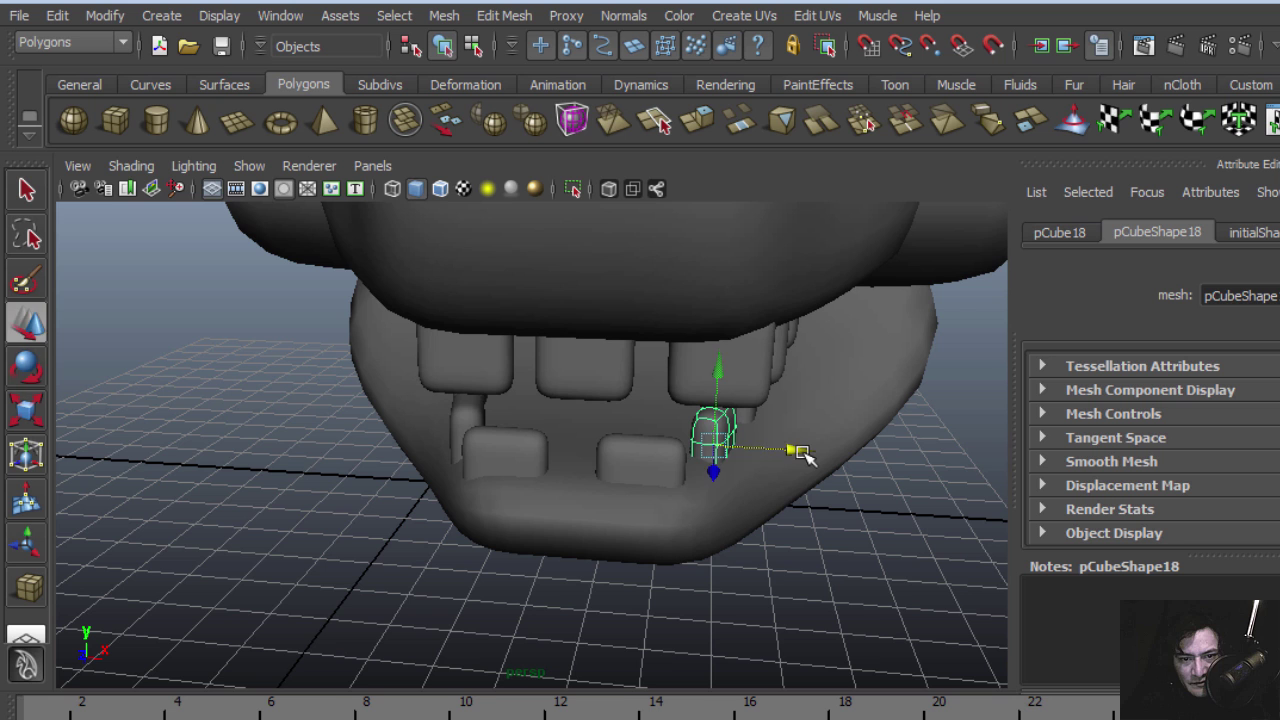
{"action": "key", "text": "e"}
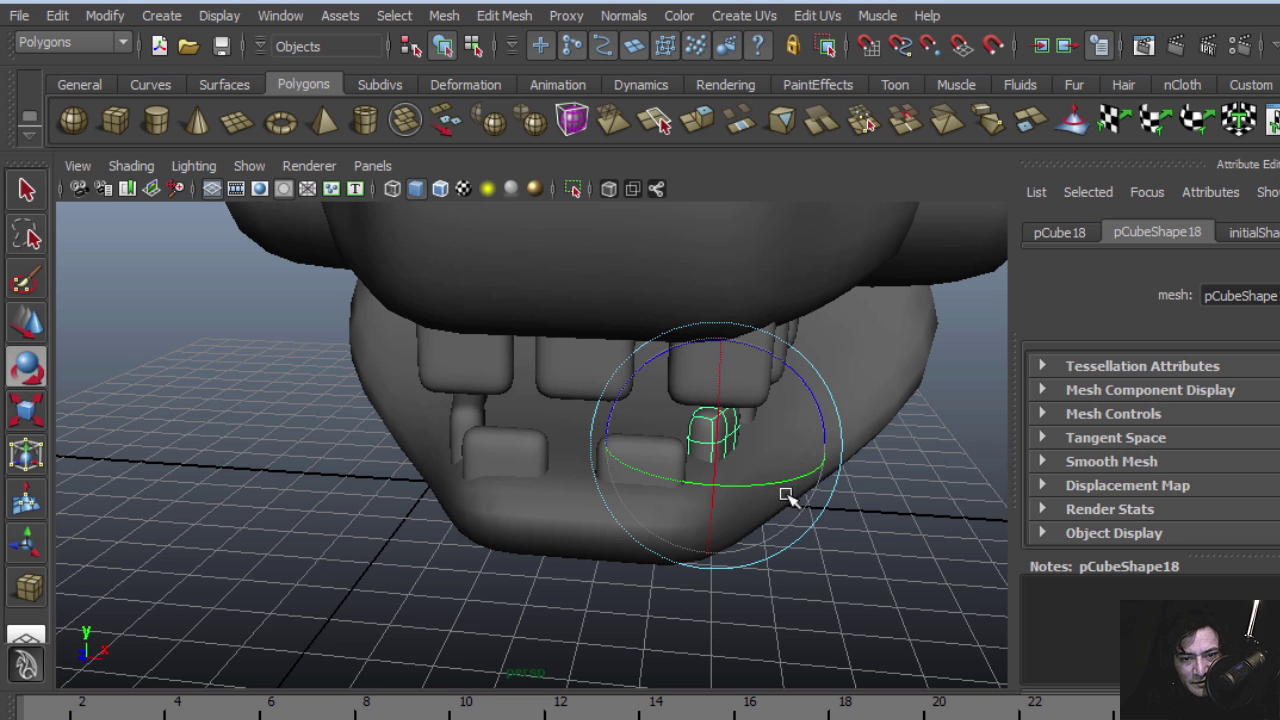
{"action": "right_click_drag", "start_coordinate": [712, 427], "coordinate": [872, 524], "text": "alt"}
{"action": "middle_click_drag", "start_coordinate": [906, 500], "coordinate": [680, 540], "text": "alt"}
{"action": "right_click_drag", "start_coordinate": [618, 448], "coordinate": [695, 525], "text": "alt"}
{"action": "left_click_drag", "start_coordinate": [615, 541], "coordinate": [628, 543]}
Step: Move the front copied side tooth slightly outward along the X axis and deselect it
{"action": "key", "text": "r"}
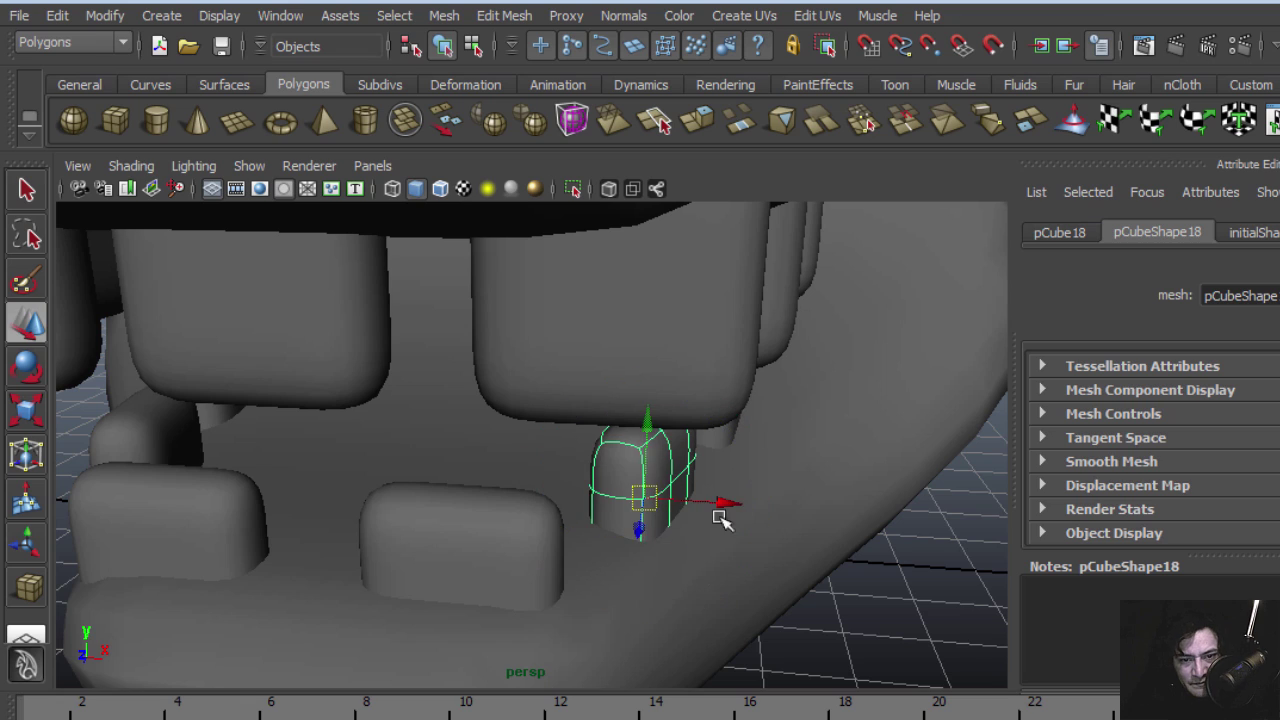
{"action": "left_click_drag", "start_coordinate": [731, 506], "coordinate": [739, 509]}
{"action": "right_click_drag", "start_coordinate": [765, 497], "coordinate": [349, 471], "text": "alt"}
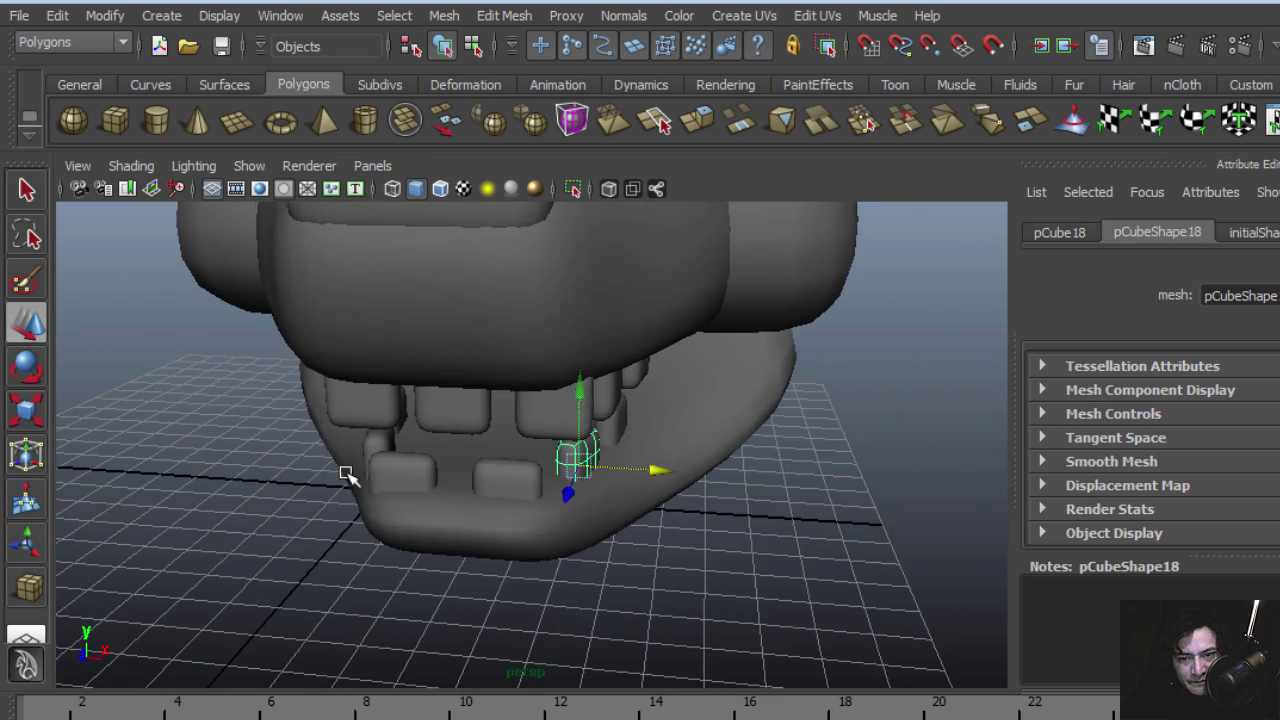
{"action": "left_click_drag", "start_coordinate": [349, 471], "coordinate": [668, 501], "text": "alt"}
{"action": "left_click", "coordinate": [637, 569]}
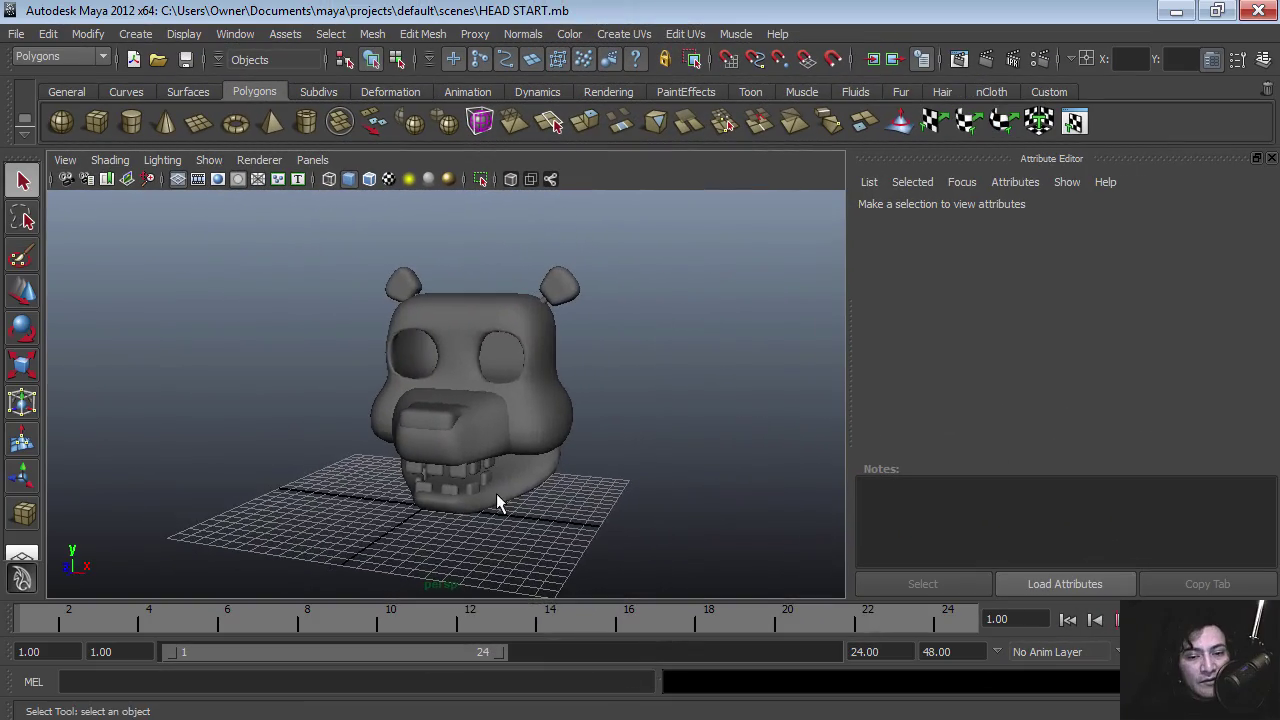
Step: Render the current frame to preview the head with its teeth, and close the render
{"action": "left_click_drag", "start_coordinate": [497, 500], "coordinate": [586, 478], "text": "alt"}
{"action": "left_click_drag", "start_coordinate": [374, 391], "coordinate": [525, 448], "text": "alt"}
{"action": "left_click", "coordinate": [986, 59]}
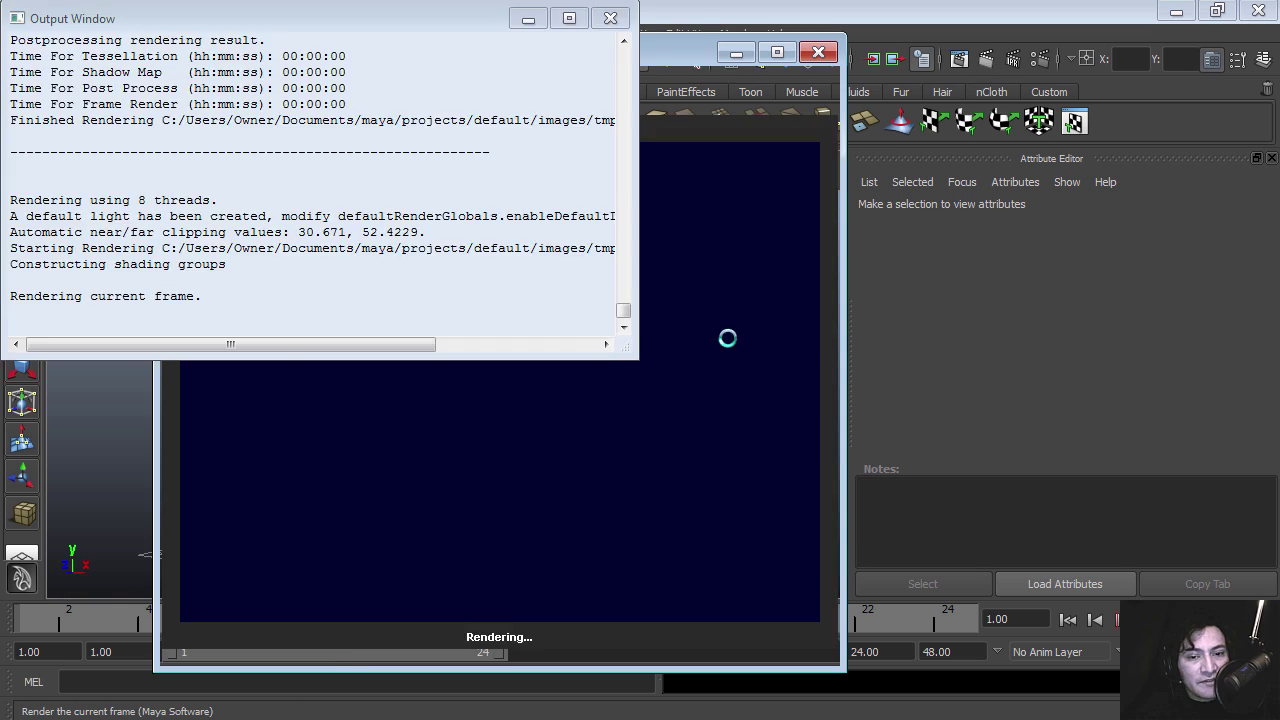
{"action": "left_click", "coordinate": [818, 52]}
{"action": "right_click_drag", "start_coordinate": [624, 490], "coordinate": [415, 330], "text": "alt"}
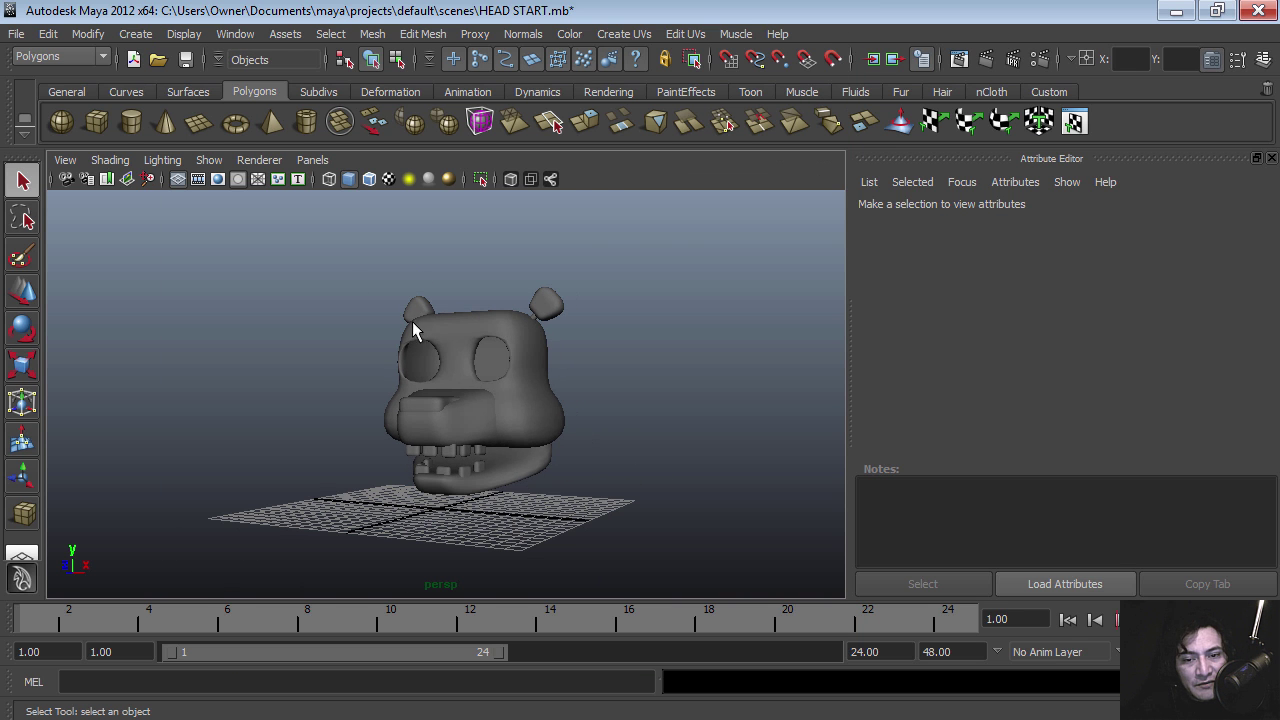
Step: Select all parts of the head and turn off their smooth preview, displaying the original low-polygon meshes
{"action": "left_click_drag", "start_coordinate": [594, 522], "coordinate": [603, 549]}
{"action": "key", "text": "1"}
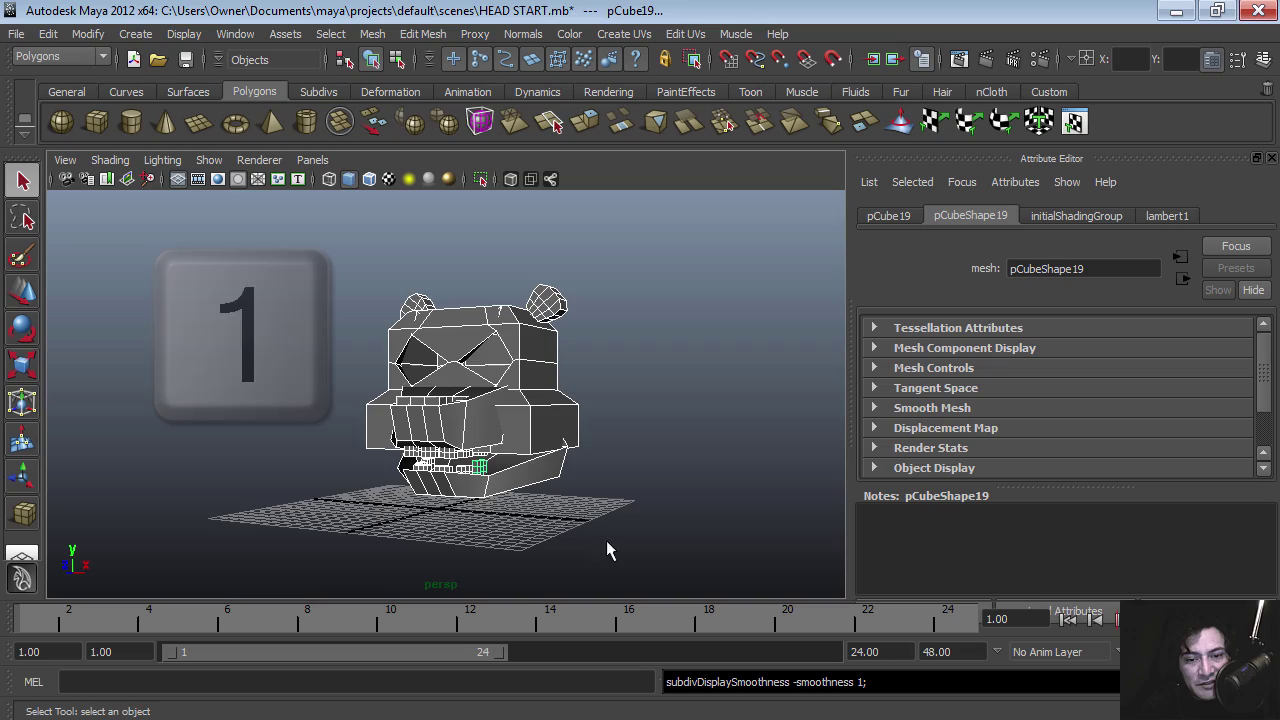
{"action": "mouse_move", "coordinate": [470, 430]}
{"action": "left_mouse_down", "text": "alt"}
{"action": "mouse_move", "coordinate": [613, 425]}
{"action": "mouse_move", "coordinate": [463, 447]}
{"action": "left_mouse_up", "text": "alt"}
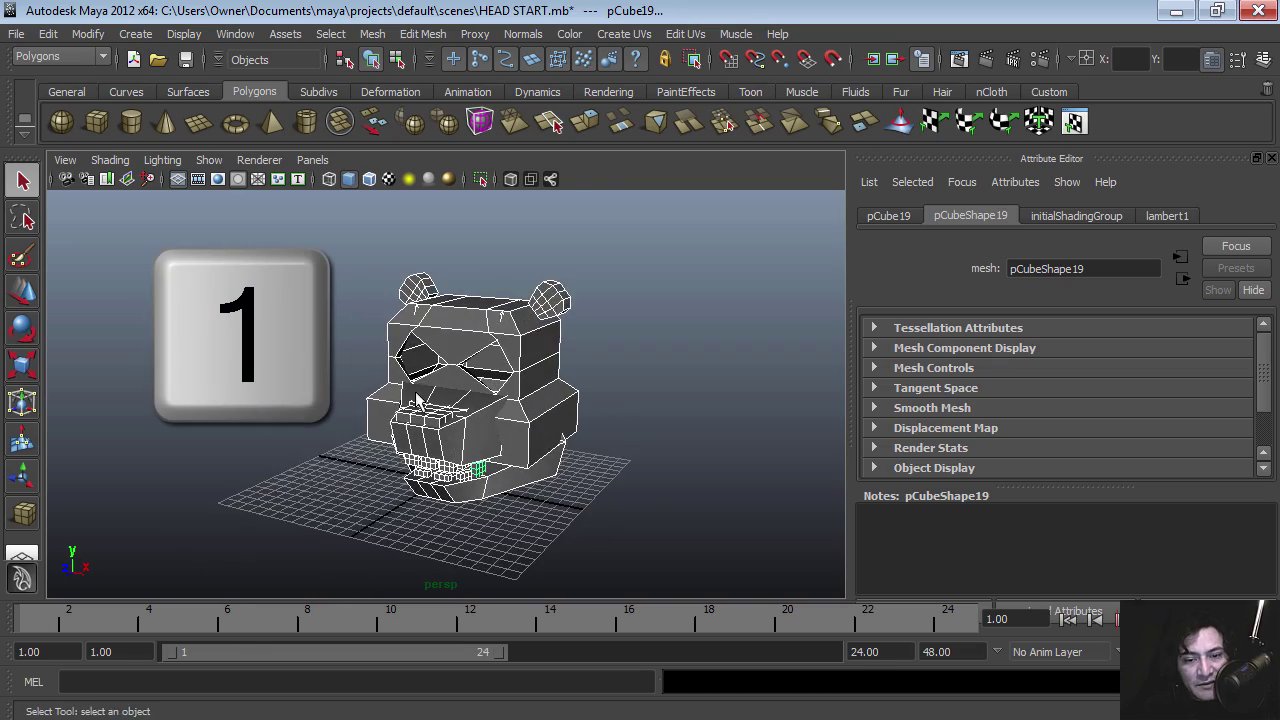
{"action": "right_click_drag", "start_coordinate": [418, 400], "coordinate": [530, 477], "text": "alt"}
{"action": "left_click_drag", "start_coordinate": [530, 483], "coordinate": [592, 441], "text": "alt"}
{"action": "left_click", "coordinate": [691, 388]}
{"action": "mouse_move", "coordinate": [516, 430]}
{"action": "left_mouse_down", "text": "alt"}
{"action": "mouse_move", "coordinate": [387, 450]}
{"action": "mouse_move", "coordinate": [569, 417]}
{"action": "mouse_move", "coordinate": [666, 417]}
{"action": "mouse_move", "coordinate": [465, 449]}
{"action": "mouse_move", "coordinate": [514, 443]}
{"action": "mouse_move", "coordinate": [494, 443]}
{"action": "left_mouse_up", "text": "alt"}
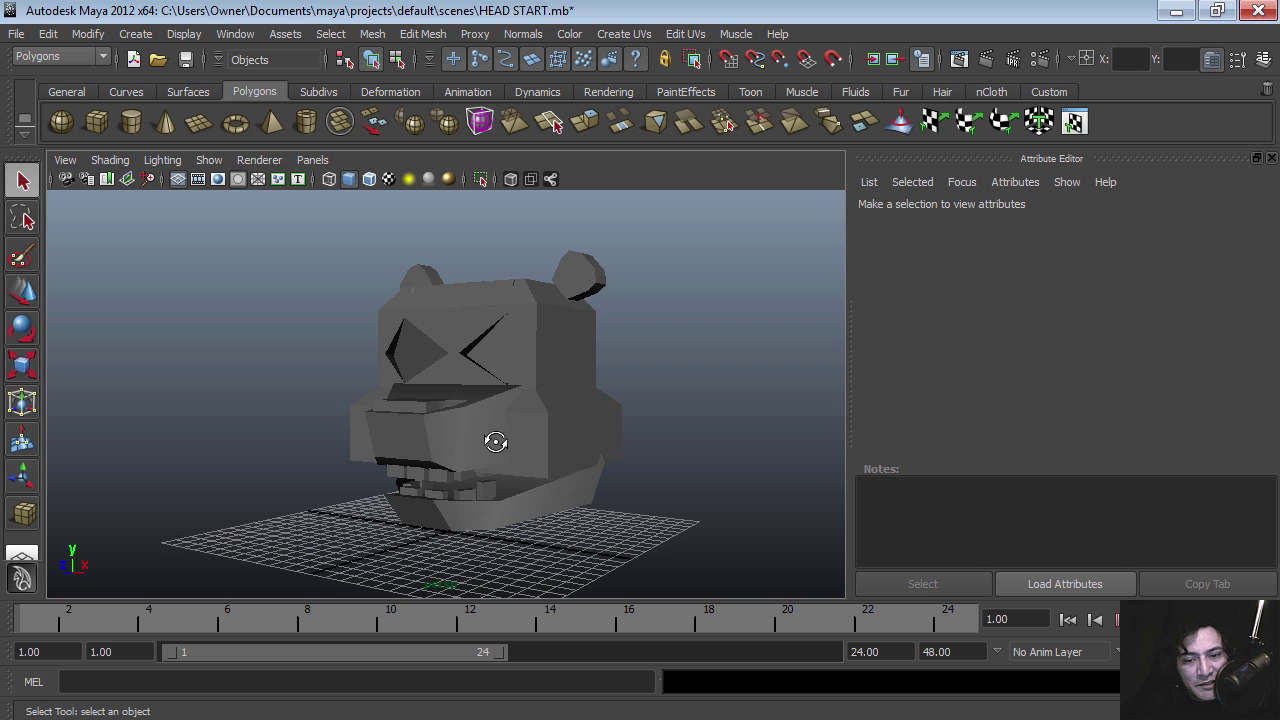
{"action": "middle_click_drag", "start_coordinate": [494, 443], "coordinate": [506, 473], "text": "alt"}
{"action": "left_click_drag", "start_coordinate": [506, 473], "coordinate": [508, 477], "text": "alt"}
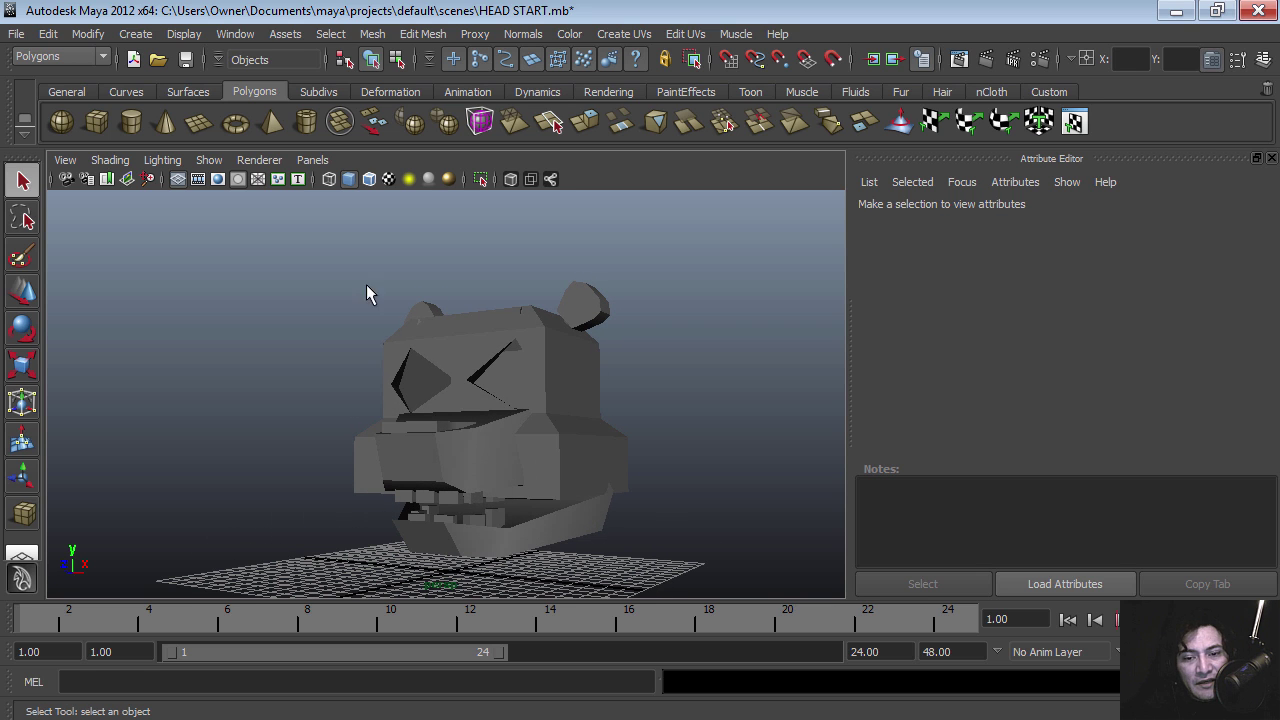
Step: Apply Smooth to all parts of the head with exponential divisions and 2 division levels, and deselect them
{"action": "left_click_drag", "start_coordinate": [643, 578], "coordinate": [645, 580]}
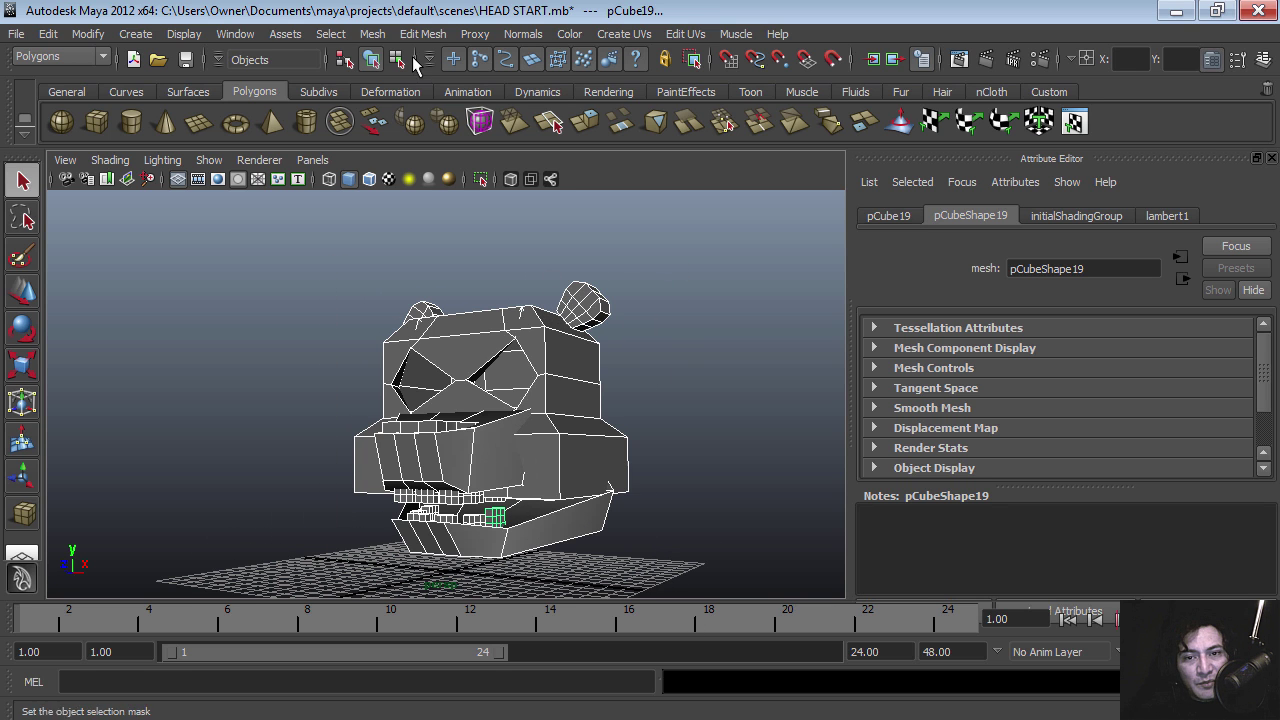
{"action": "left_click", "coordinate": [383, 36]}
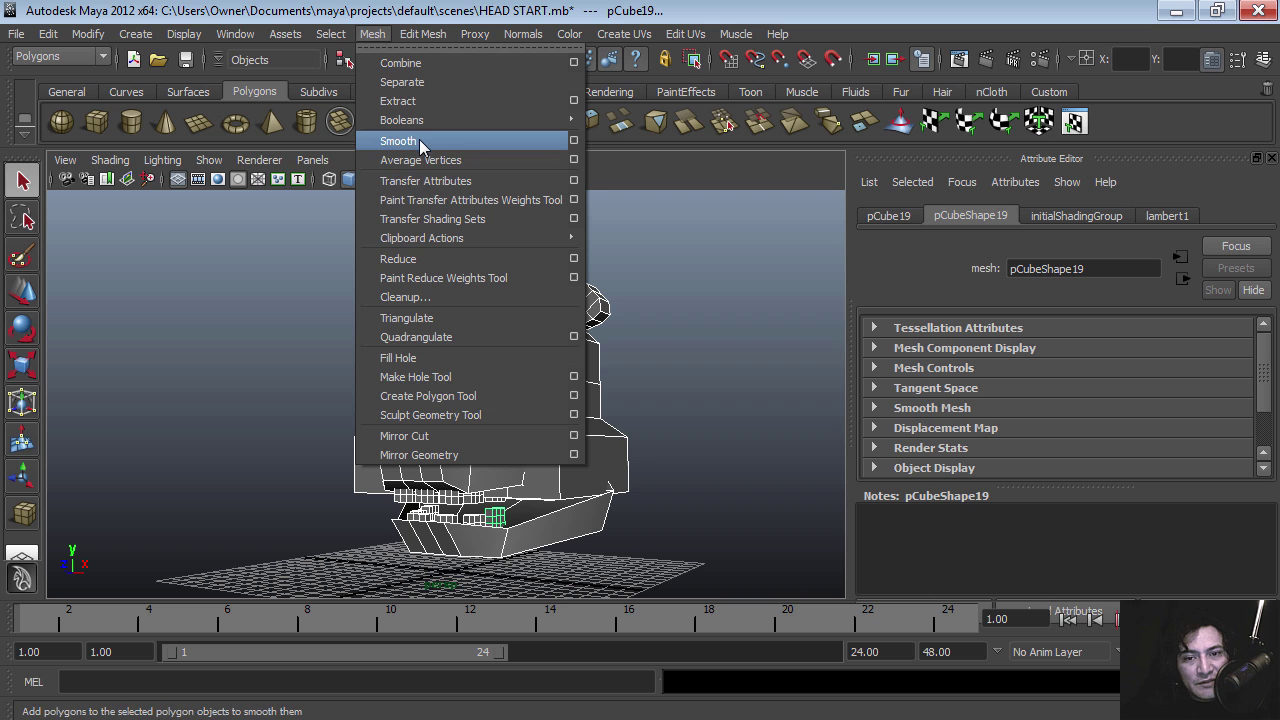
{"action": "left_click", "coordinate": [574, 140]}
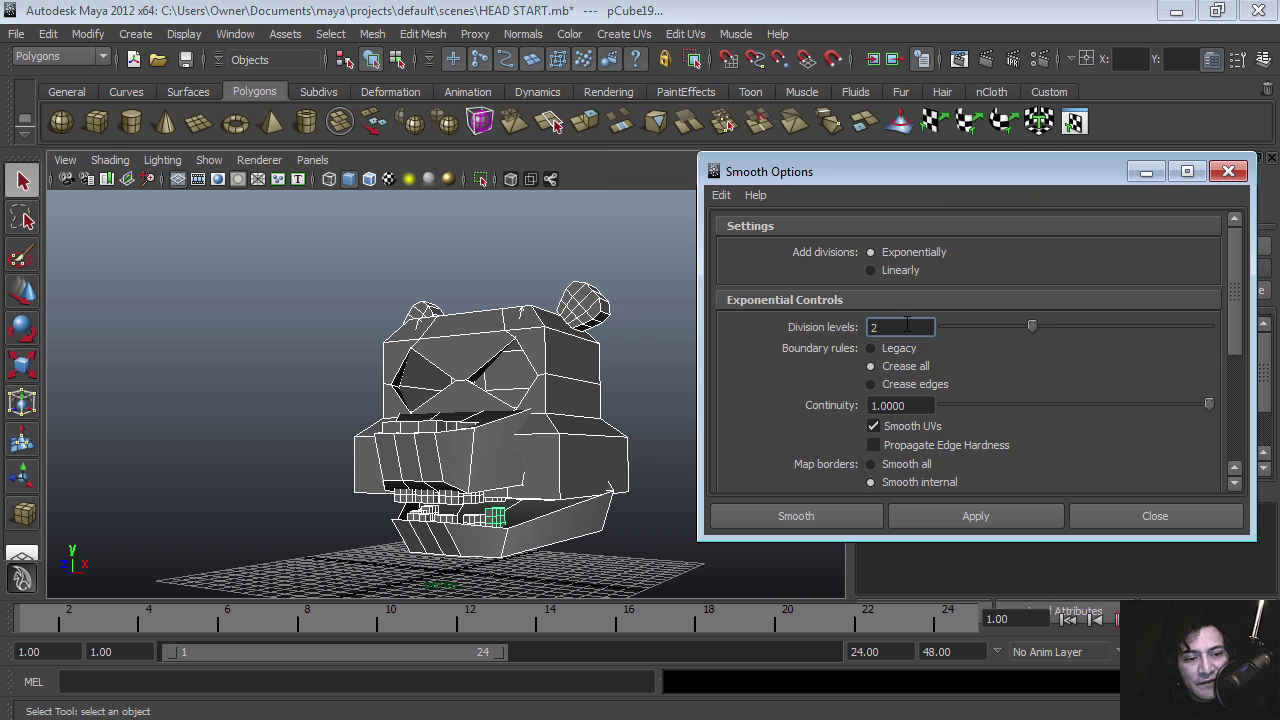
{"action": "left_click_drag", "start_coordinate": [847, 178], "coordinate": [771, 114]}
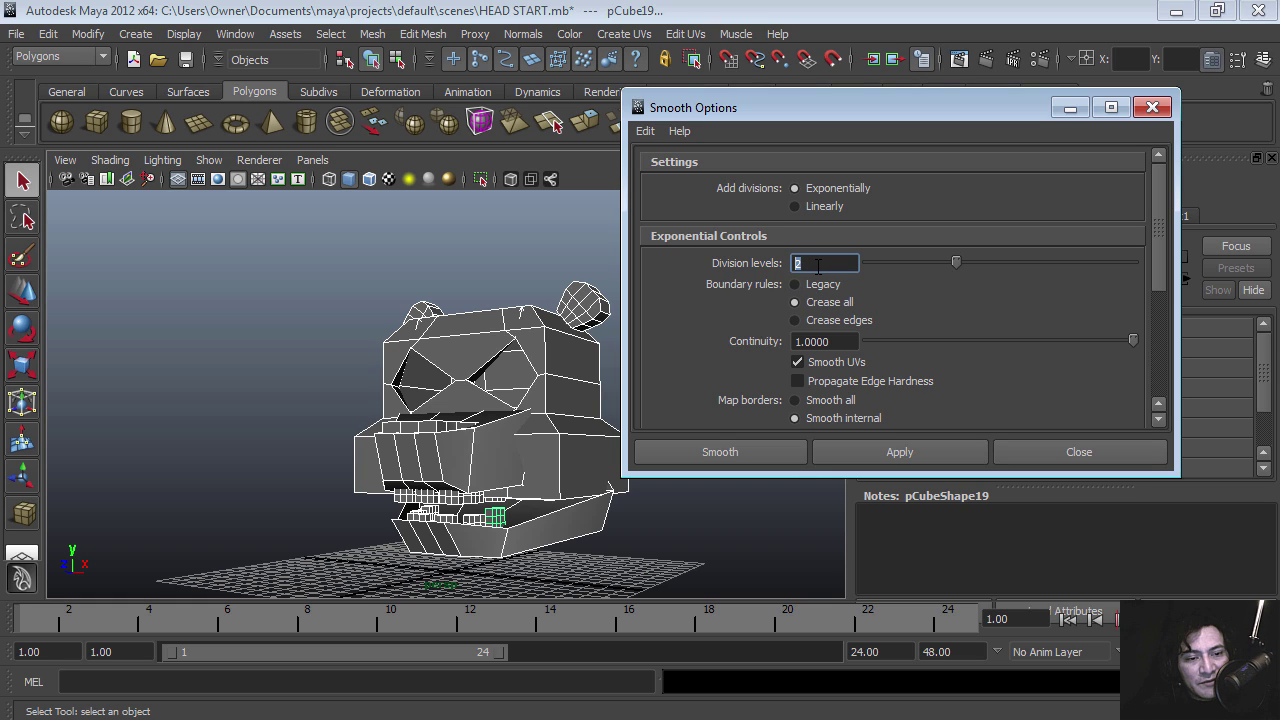
{"action": "left_click", "coordinate": [760, 455]}
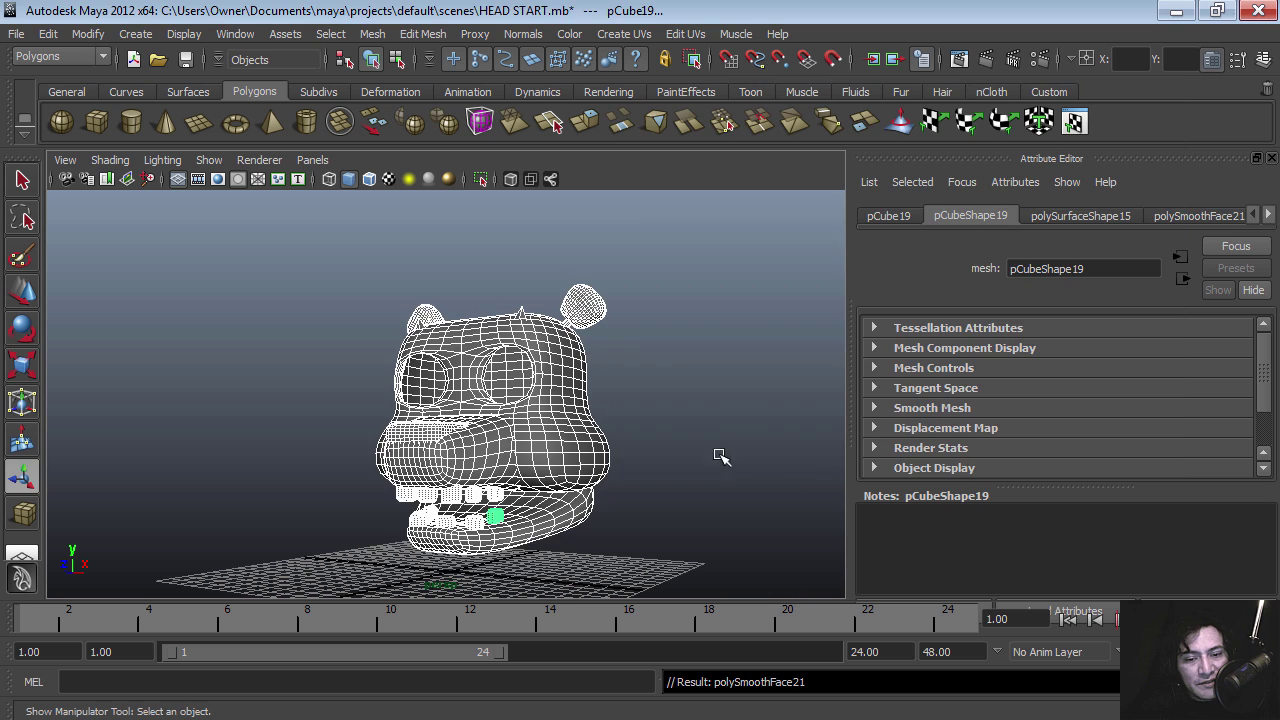
{"action": "left_click", "coordinate": [700, 457]}
{"action": "key", "text": "5"}
Step: Render the smoothed head from a more frontal angle to inspect its surface, and close the render
{"action": "left_click_drag", "start_coordinate": [600, 460], "coordinate": [500, 440], "text": "alt"}
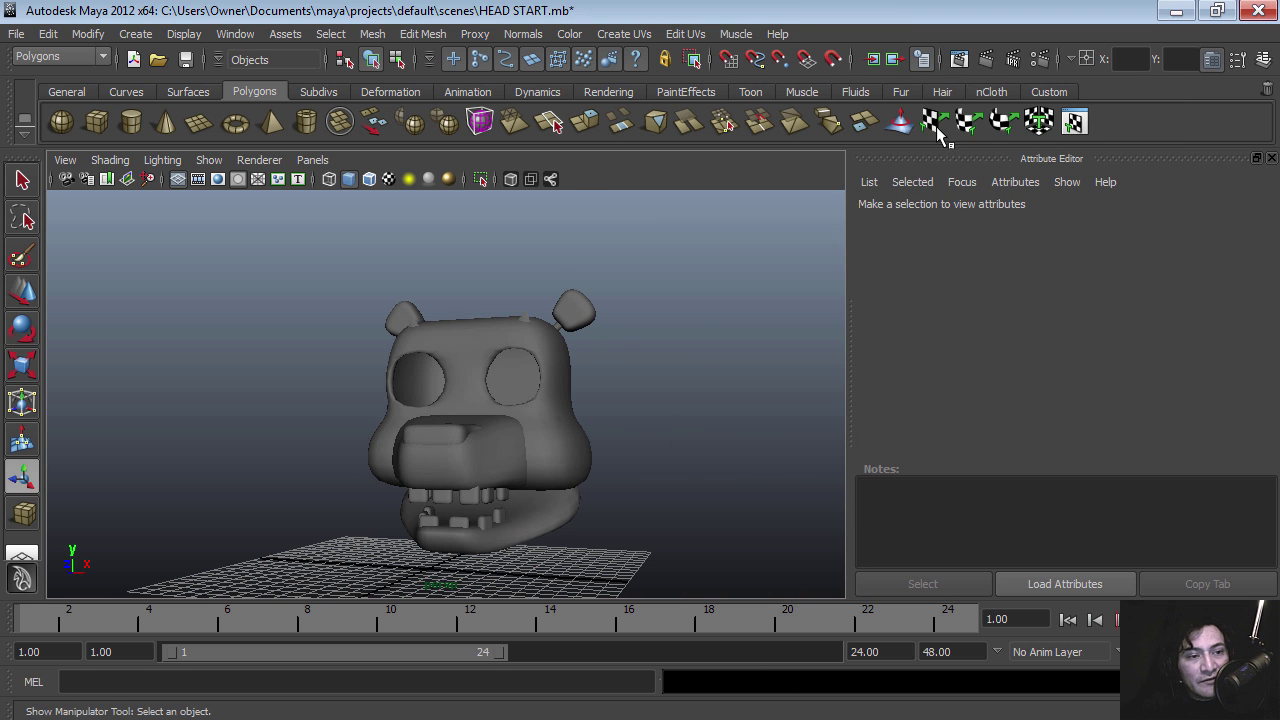
{"action": "left_click", "coordinate": [985, 59]}
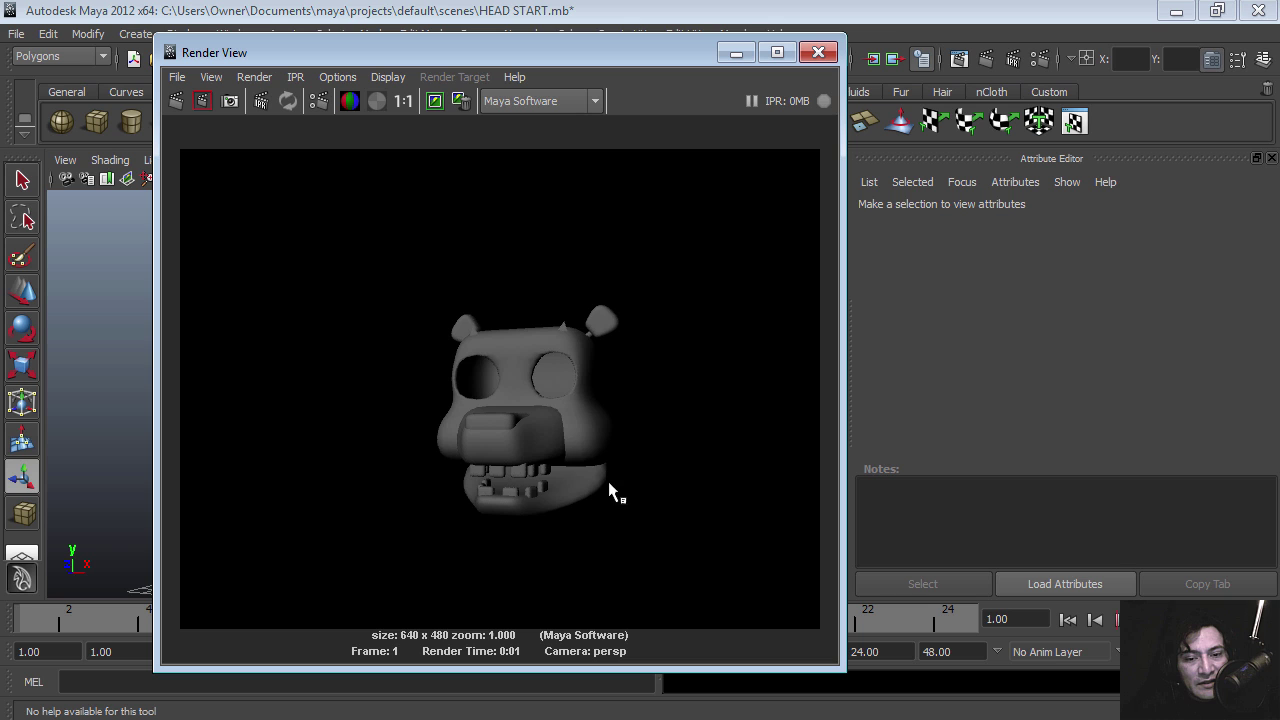
{"action": "left_click", "coordinate": [818, 53]}
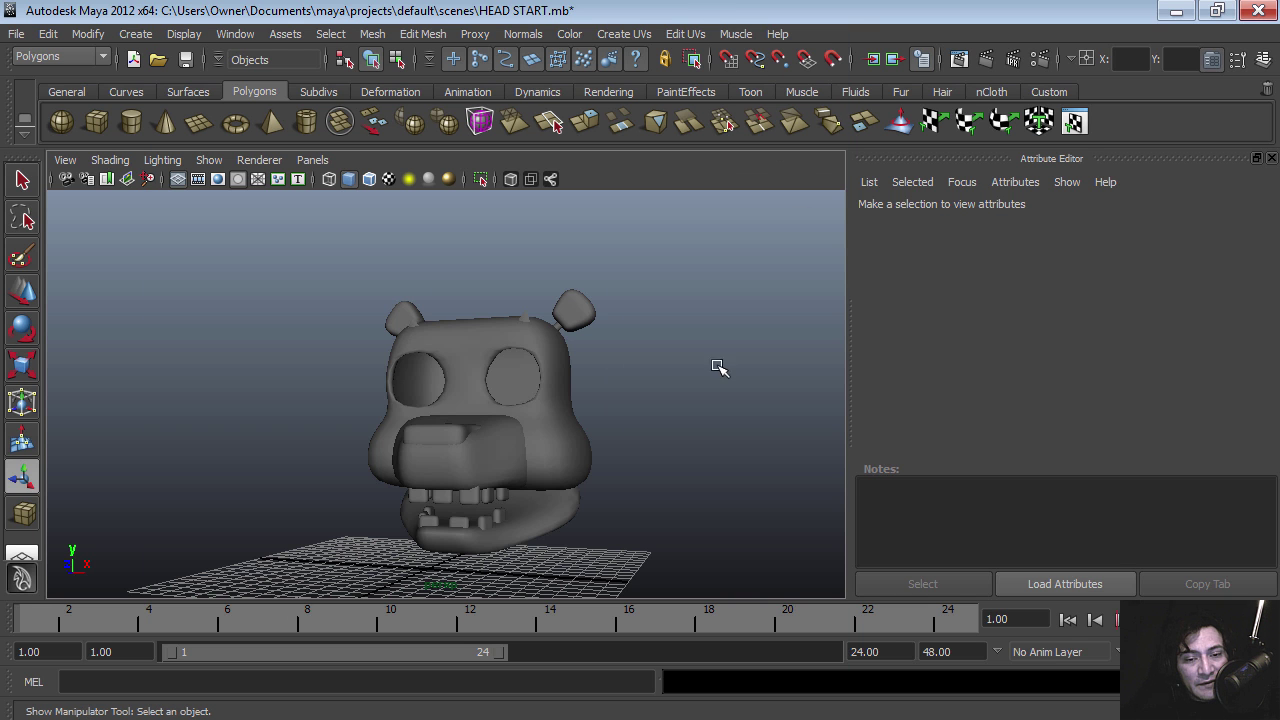
Step: Move the tip vertex of the spike on top of the head, beside the positive-X ear, down into the head
{"action": "right_click_drag", "start_coordinate": [414, 326], "coordinate": [637, 440], "text": "alt"}
{"action": "middle_click_drag", "start_coordinate": [659, 312], "coordinate": [552, 388], "text": "alt"}
{"action": "right_click_drag", "start_coordinate": [510, 375], "coordinate": [567, 369], "text": "alt"}
{"action": "scroll", "coordinate": [567, 370], "scroll_direction": "up", "scroll_amount": 5}
{"action": "right_click", "coordinate": [546, 292]}
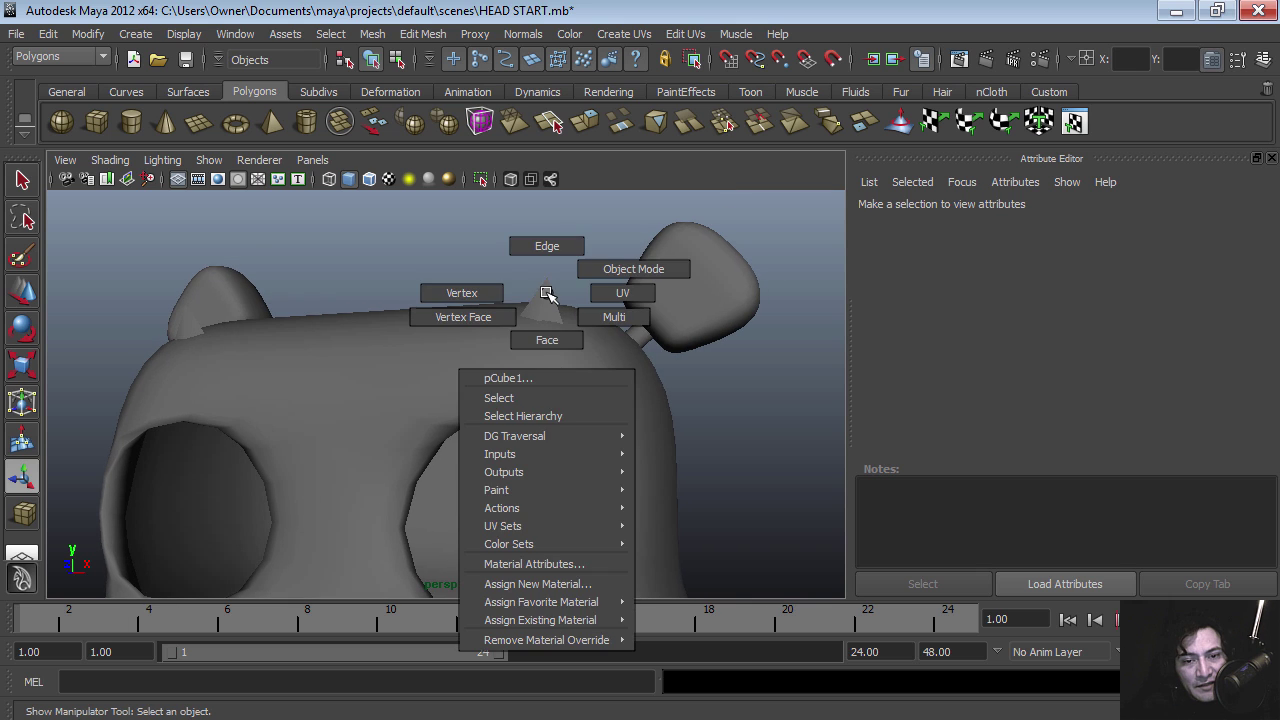
{"action": "left_click", "coordinate": [497, 292]}
{"action": "left_click", "coordinate": [547, 278]}
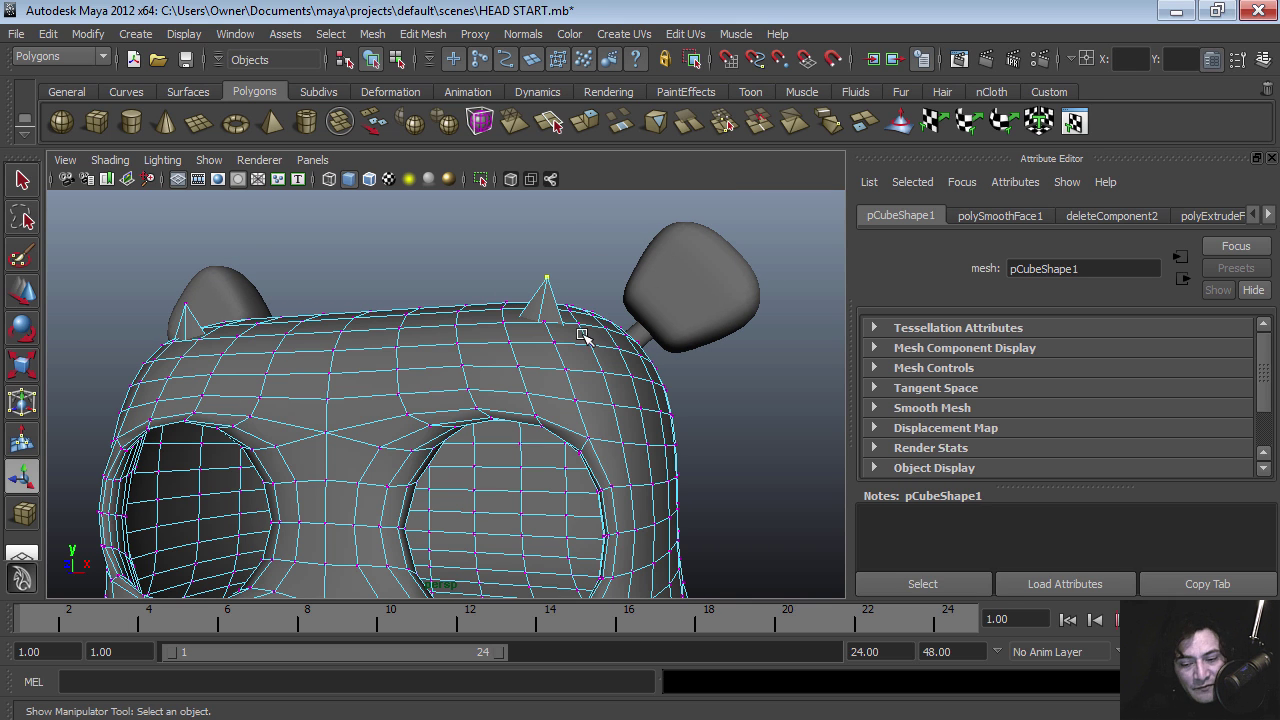
{"action": "key", "text": "w"}
{"action": "left_click_drag", "start_coordinate": [549, 270], "coordinate": [544, 326]}
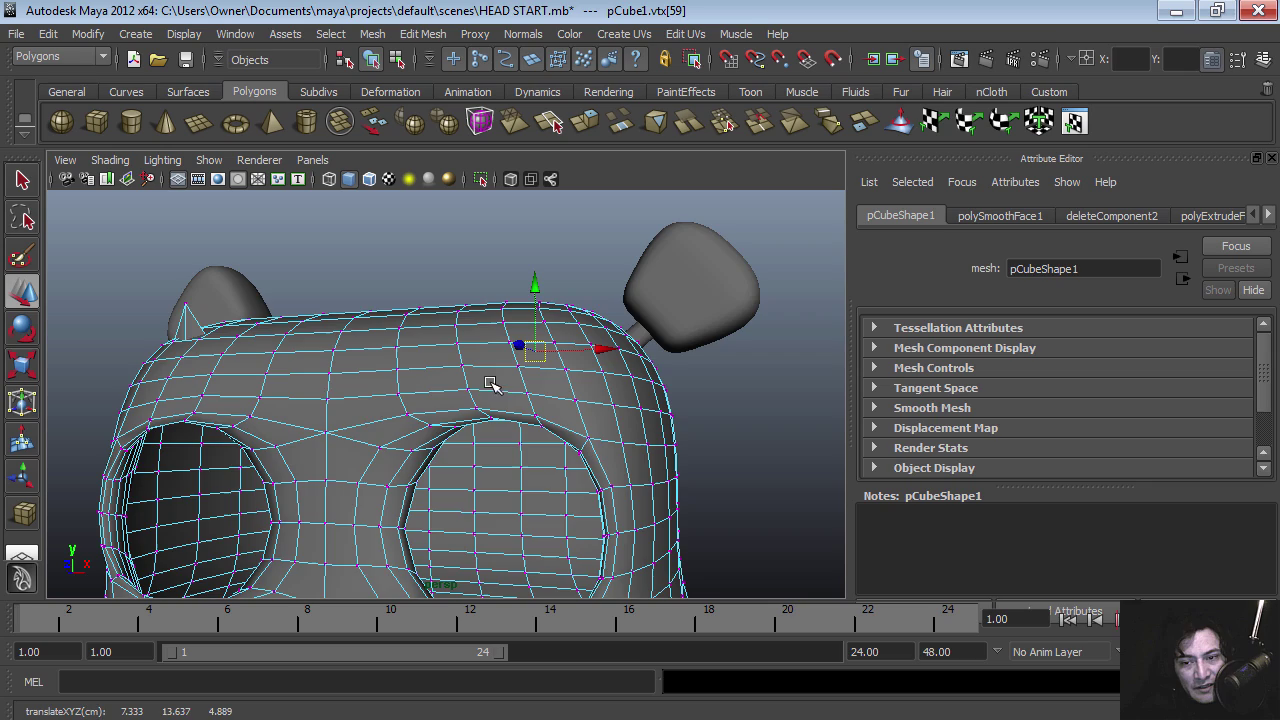
Step: Lower the spike's tip vertex beside the opposite ear into the head and return the mesh to object mode
{"action": "middle_click_drag", "start_coordinate": [294, 376], "coordinate": [566, 412], "text": "alt"}
{"action": "right_click_drag", "start_coordinate": [376, 364], "coordinate": [514, 412], "text": "alt"}
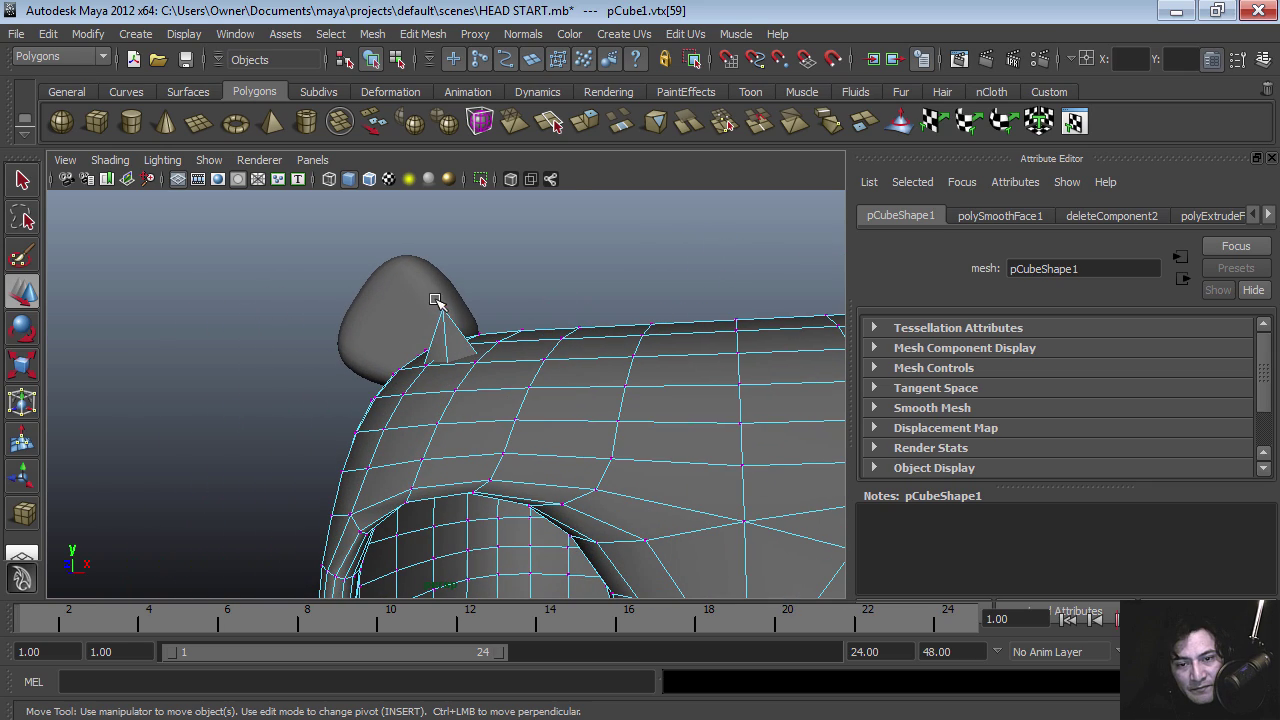
{"action": "left_click_drag", "start_coordinate": [442, 262], "coordinate": [441, 270]}
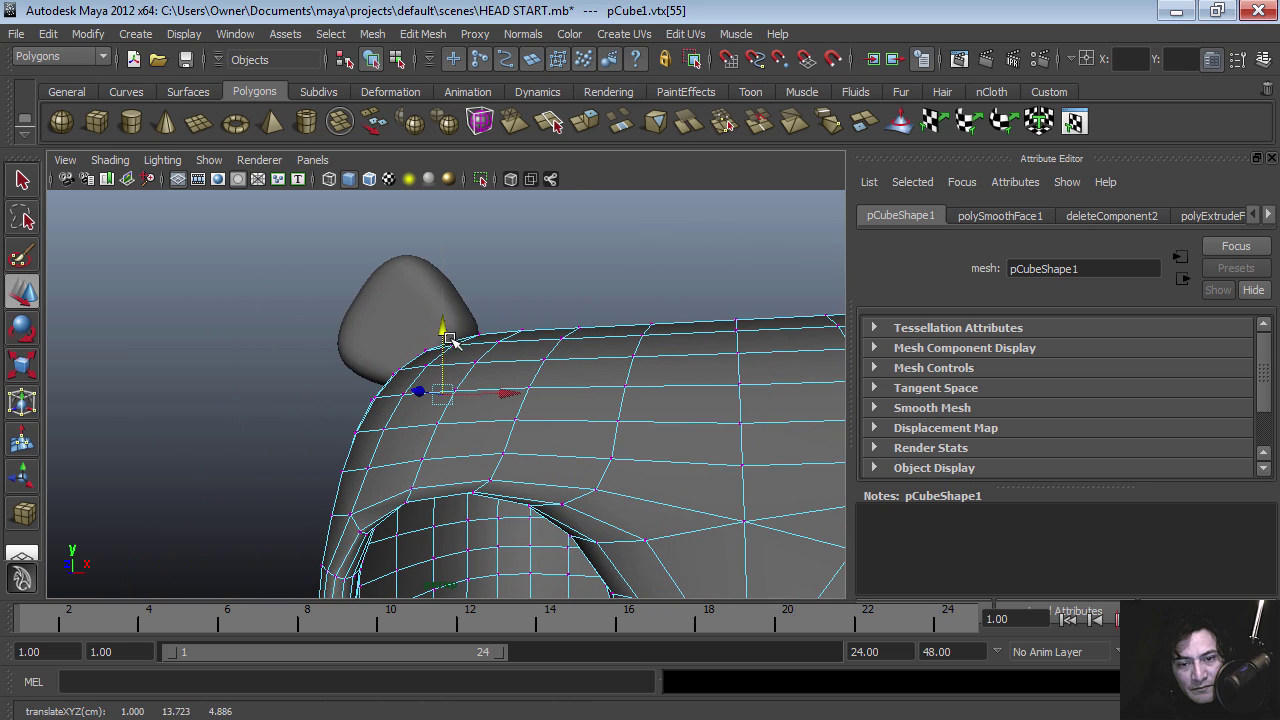
{"action": "right_click_drag", "start_coordinate": [616, 398], "coordinate": [388, 406], "text": "alt"}
{"action": "middle_click_drag", "start_coordinate": [620, 452], "coordinate": [490, 338], "text": "alt"}
{"action": "right_click_drag", "start_coordinate": [640, 394], "coordinate": [460, 405], "text": "alt"}
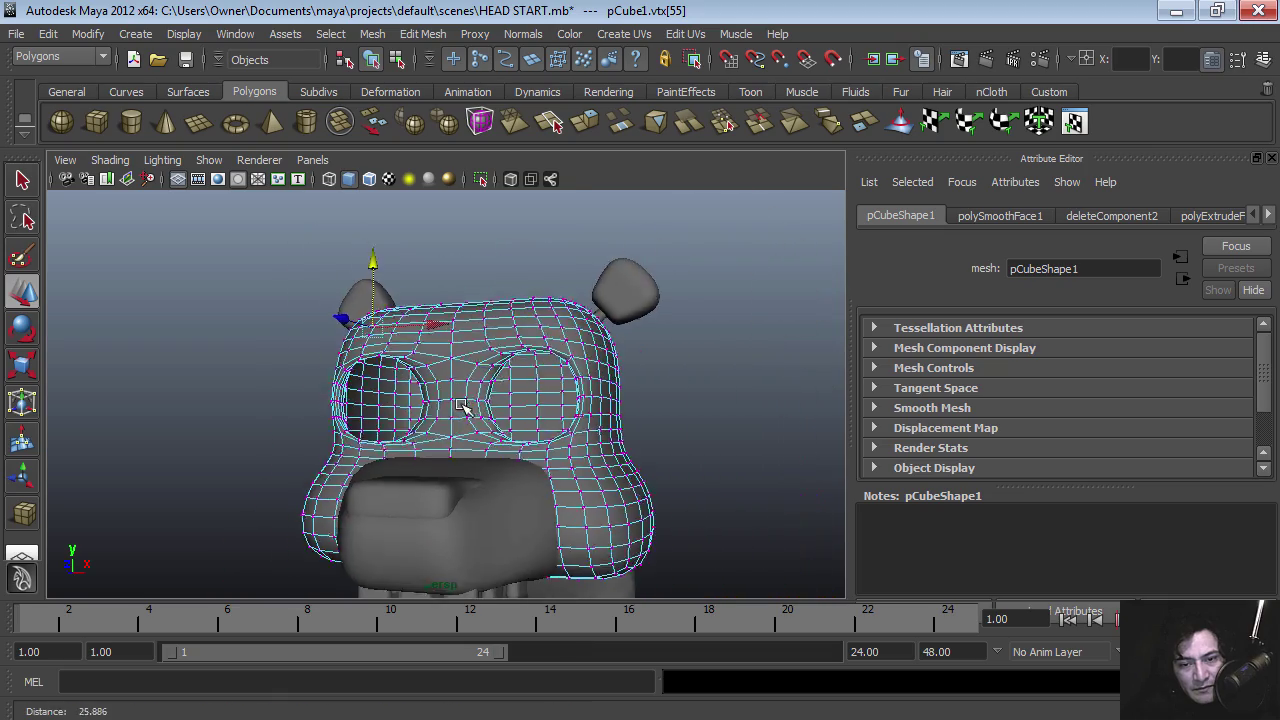
{"action": "left_click_drag", "start_coordinate": [463, 405], "coordinate": [486, 466], "text": "alt"}
{"action": "right_click_drag", "start_coordinate": [583, 400], "coordinate": [585, 483]}
{"action": "right_click_drag", "start_coordinate": [652, 398], "coordinate": [666, 377]}
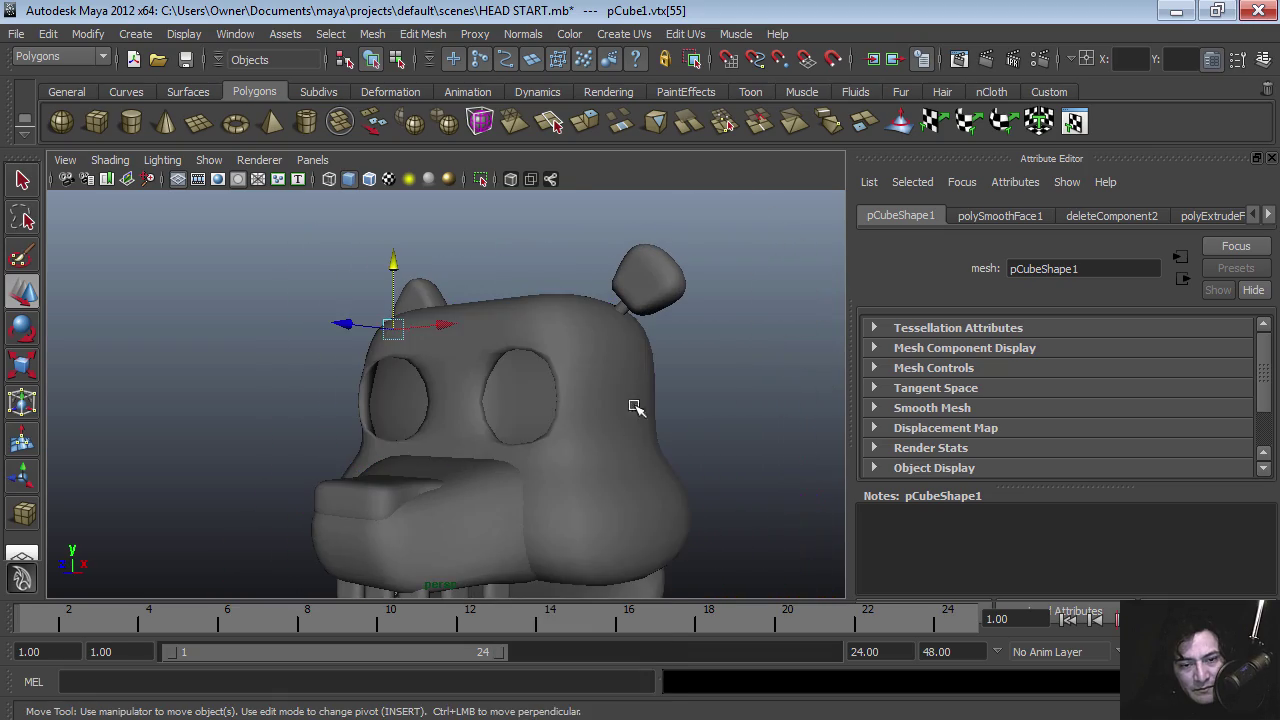